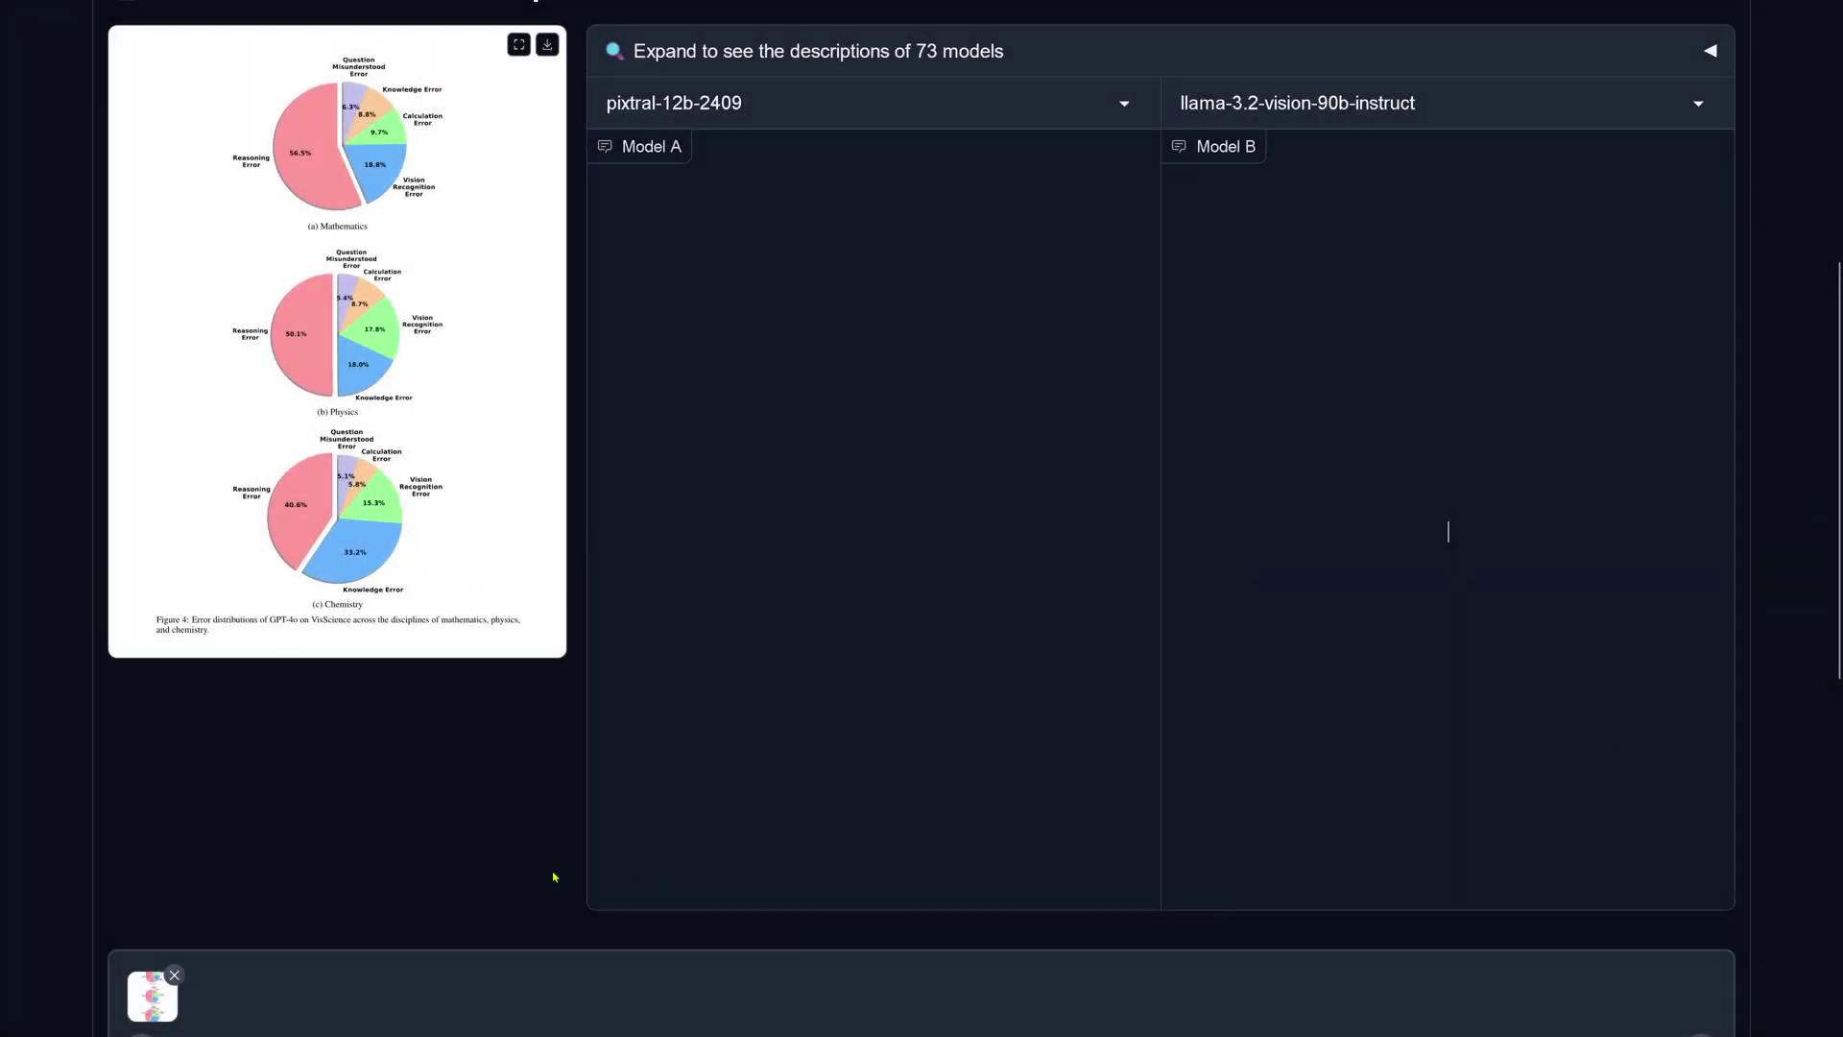
Step: Send the prepared prompt asking both models for a table of Mathematics, Physics and Chemistry values from the attached pie-chart image
scroll(469, 849, "down", 2)
triple_click(579, 878)
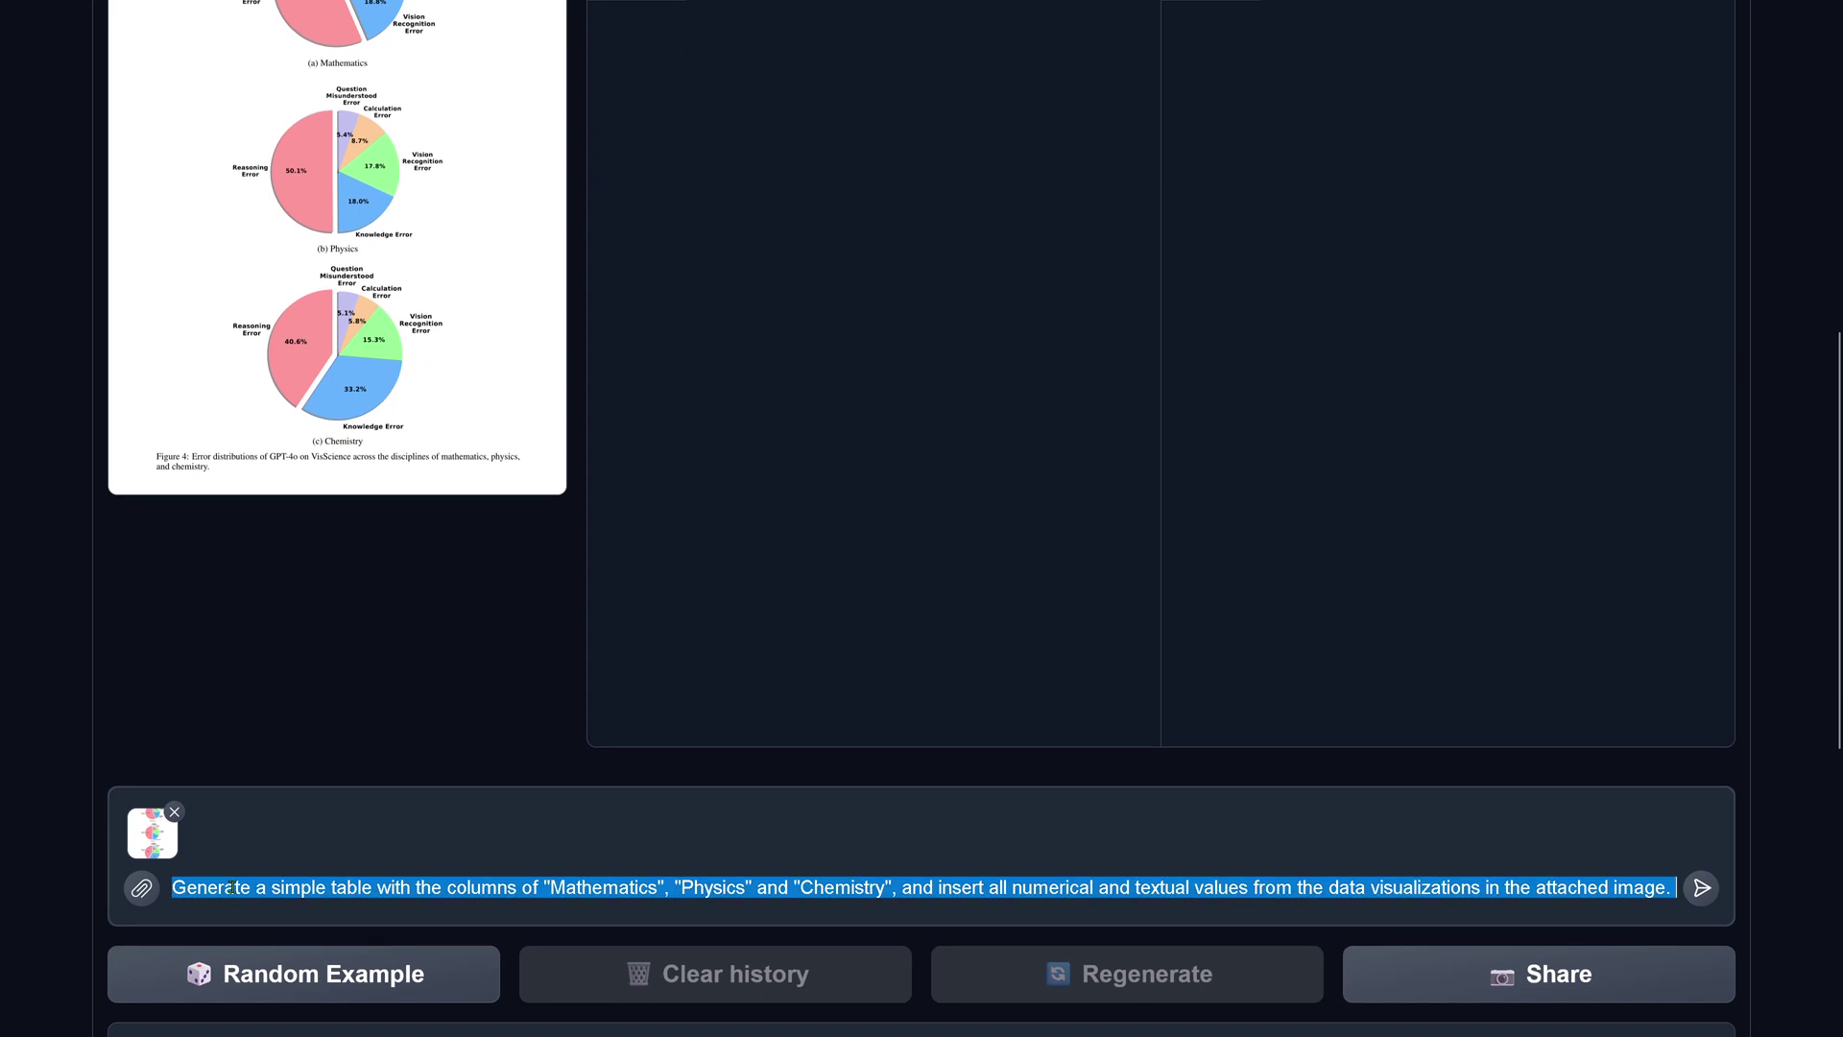
left_click_drag(579, 878, 576, 867)
left_click(1700, 888)
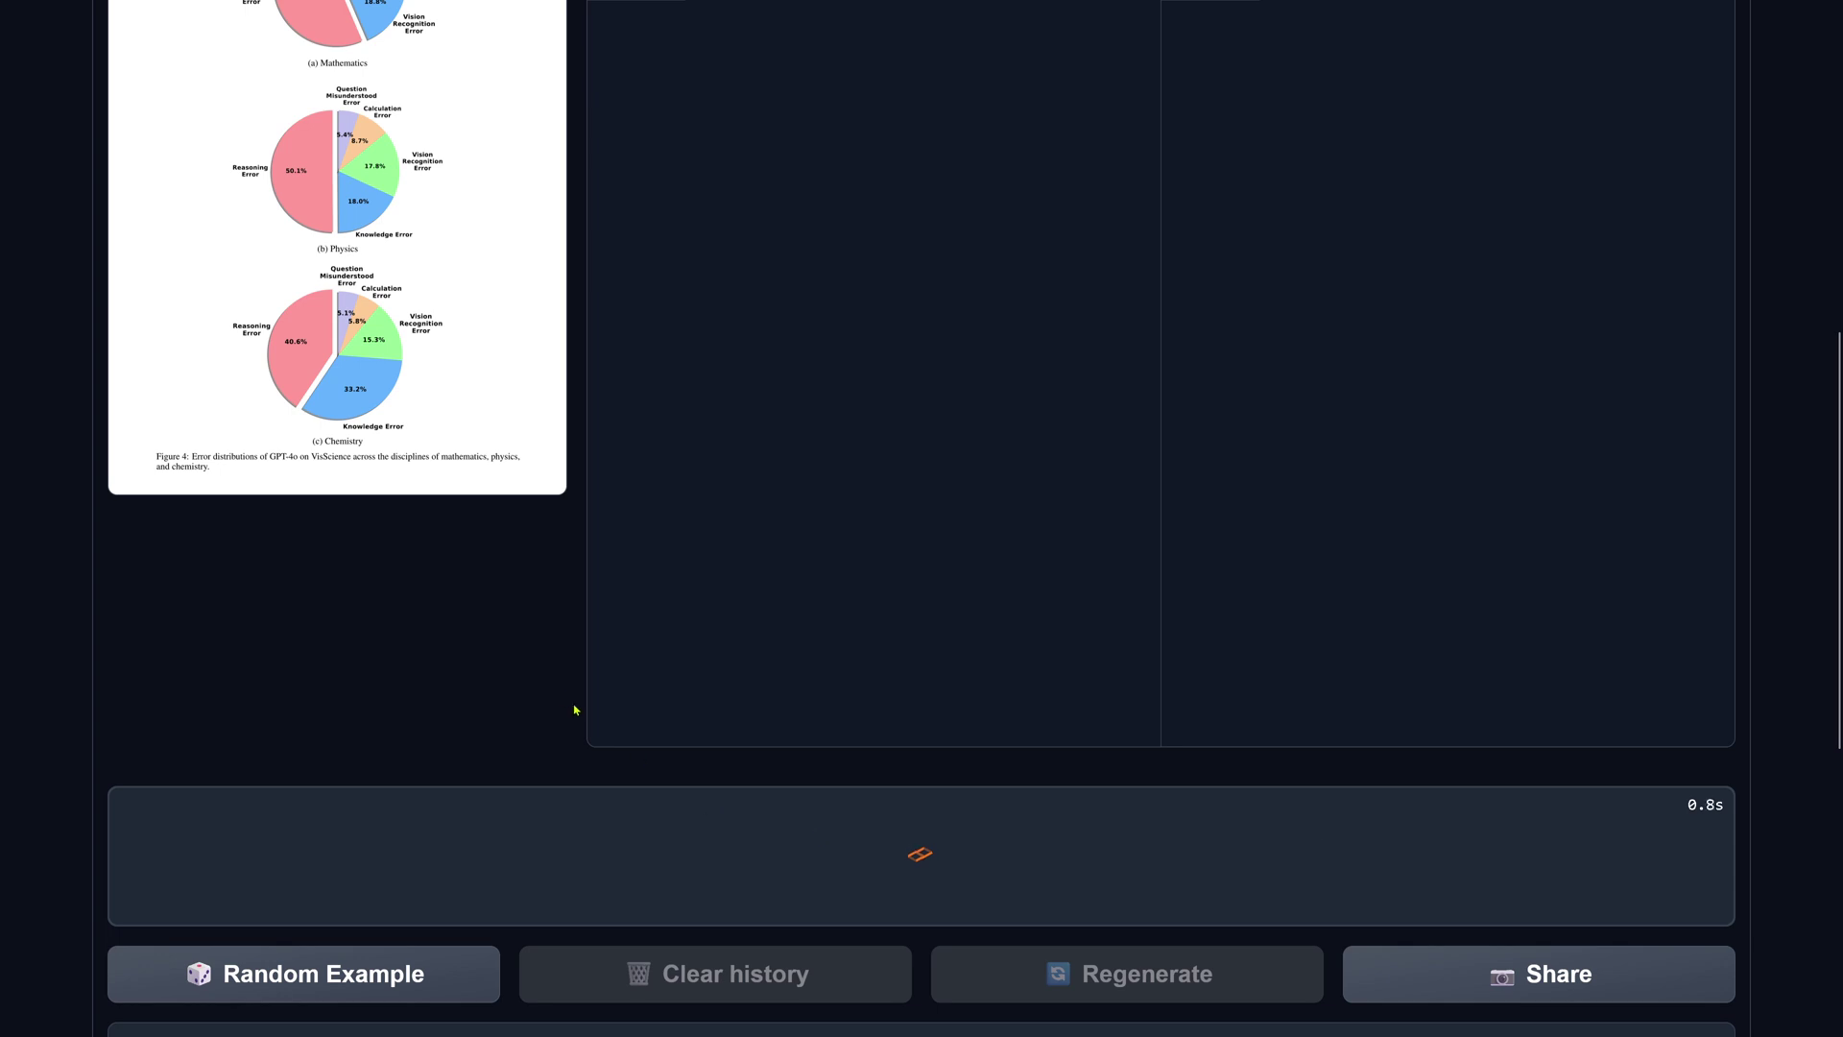
Step: Examine both models' generated tables, comparing how each one arranges the Mathematics, Physics and Chemistry data
scroll(391, 716, "up", 5)
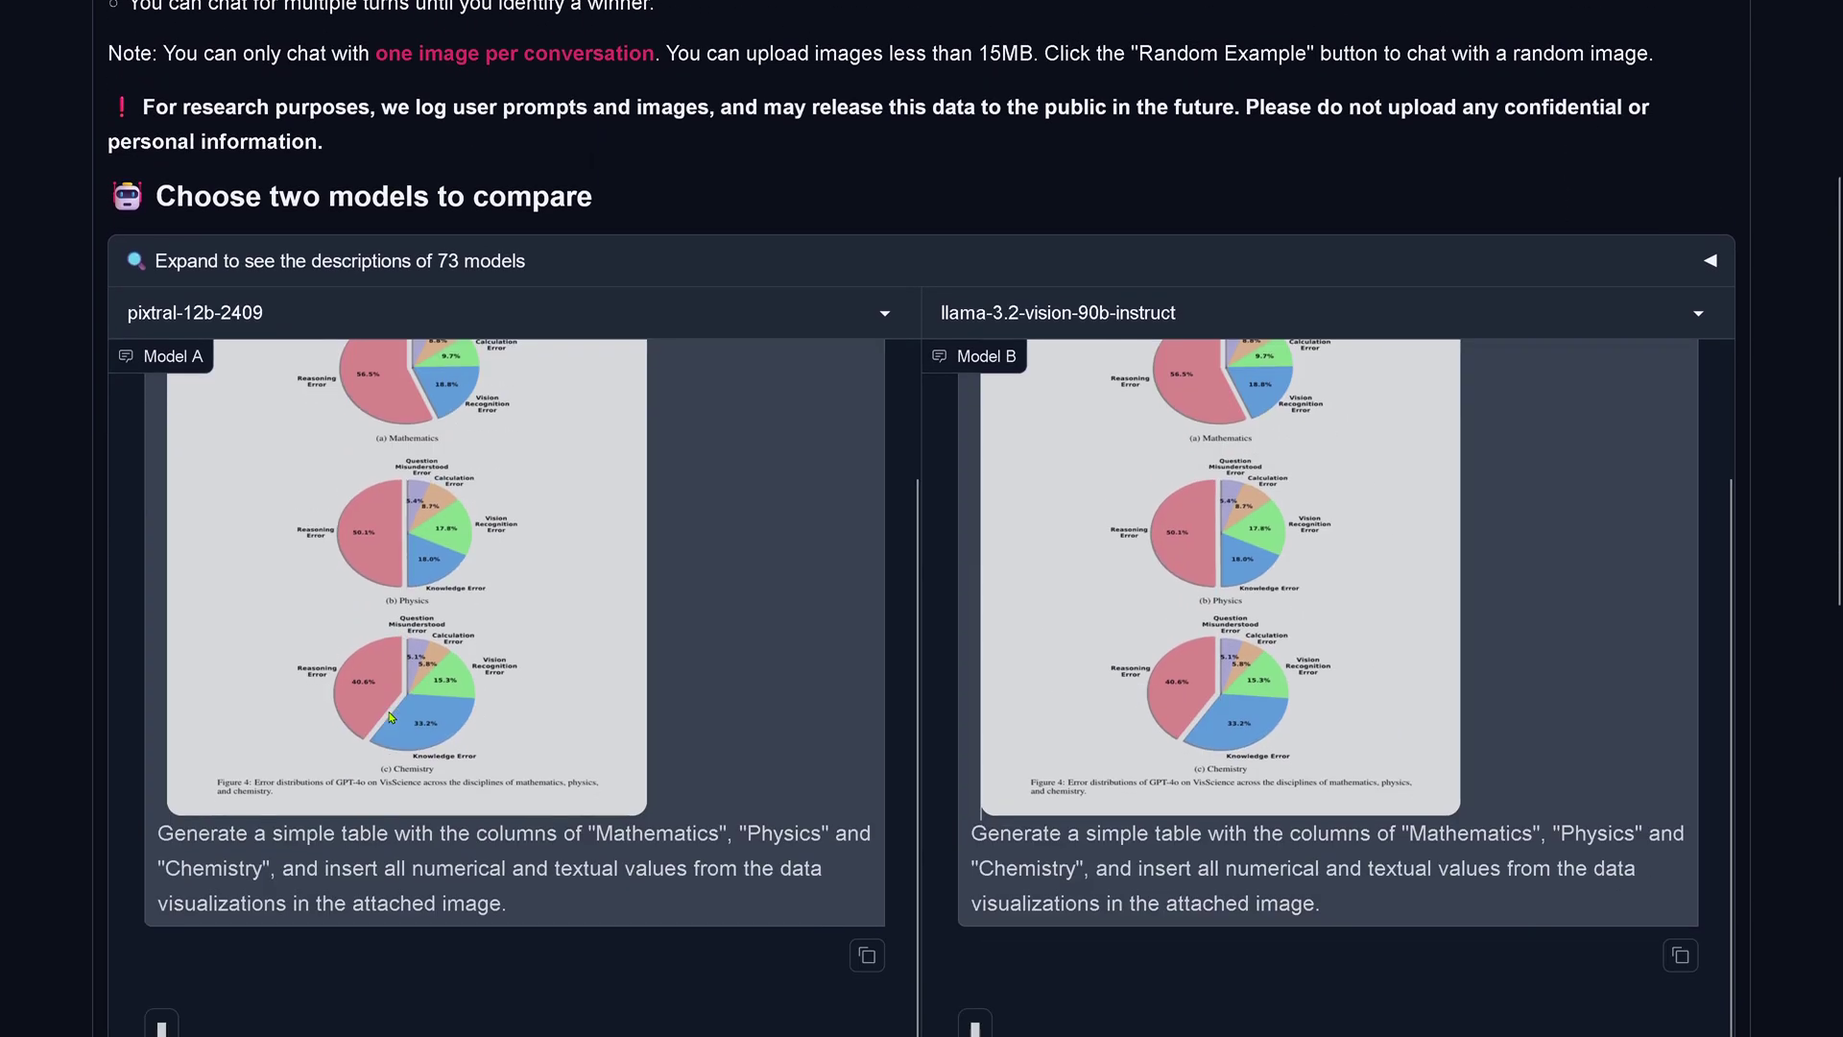
scroll(391, 717, "down", 3)
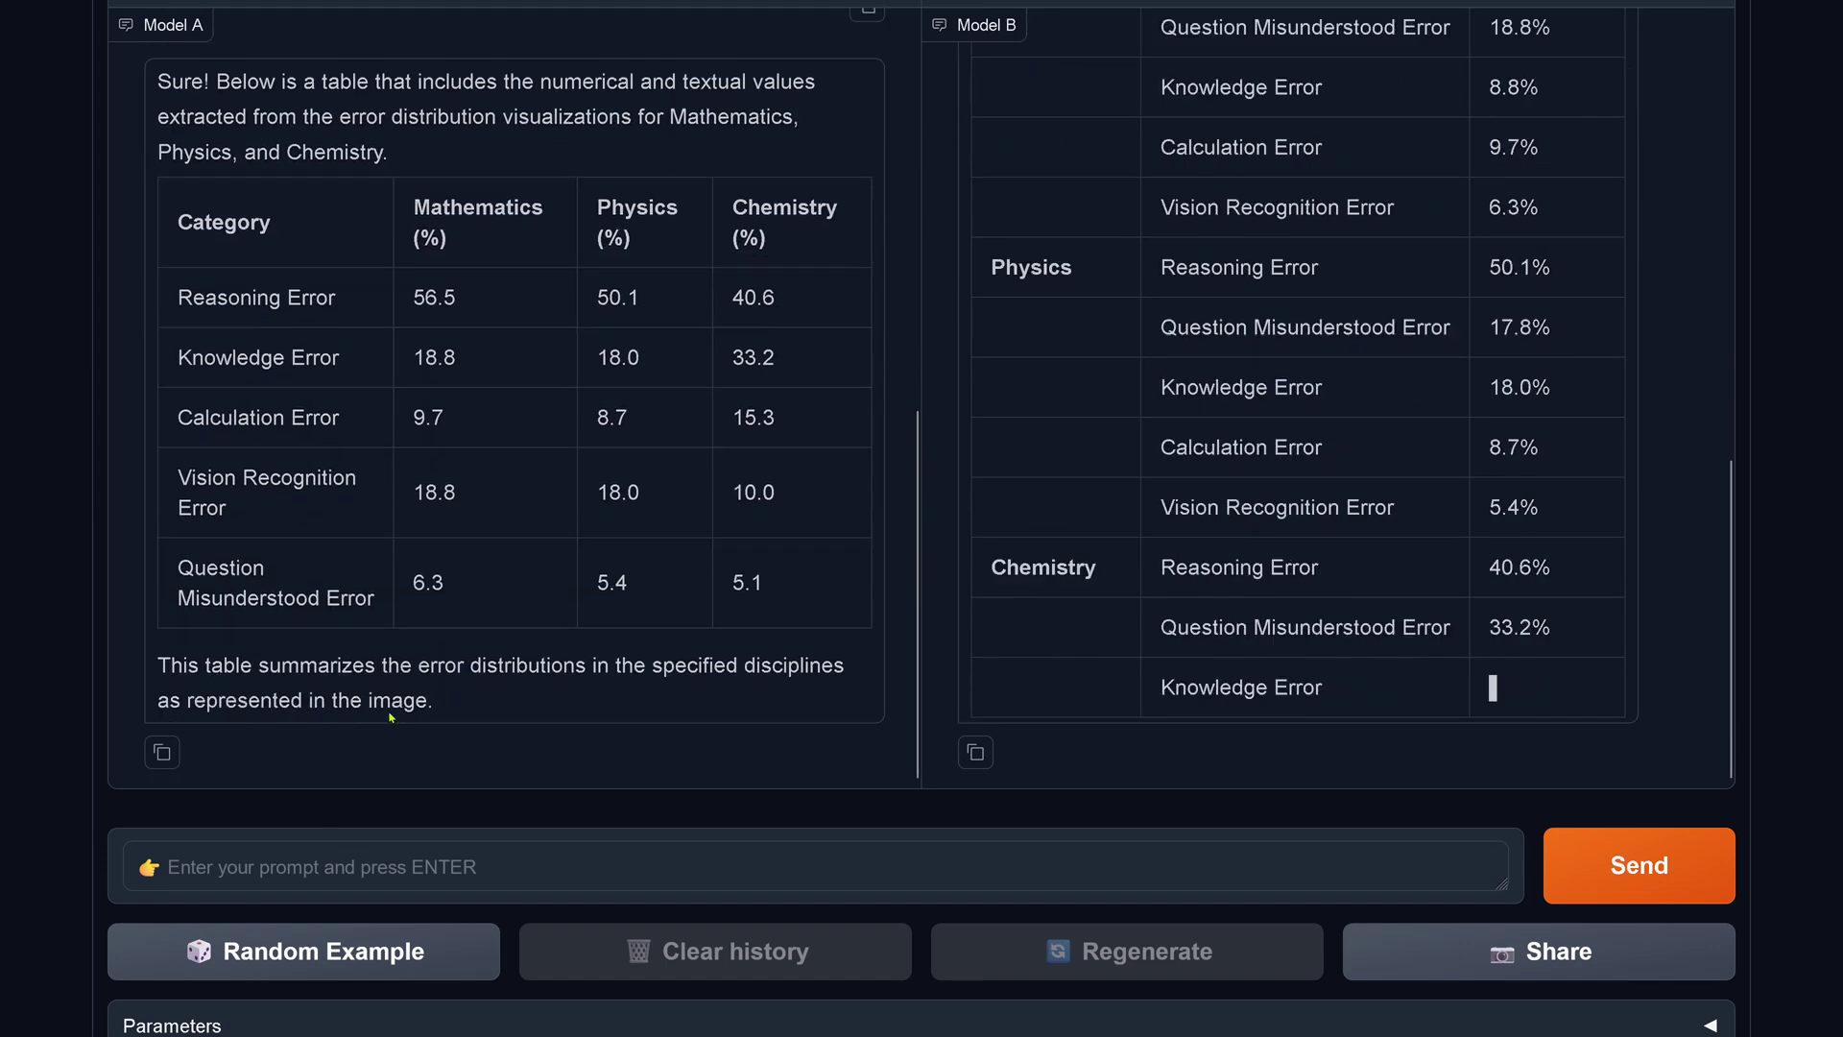
scroll(1037, 659, "up", 4)
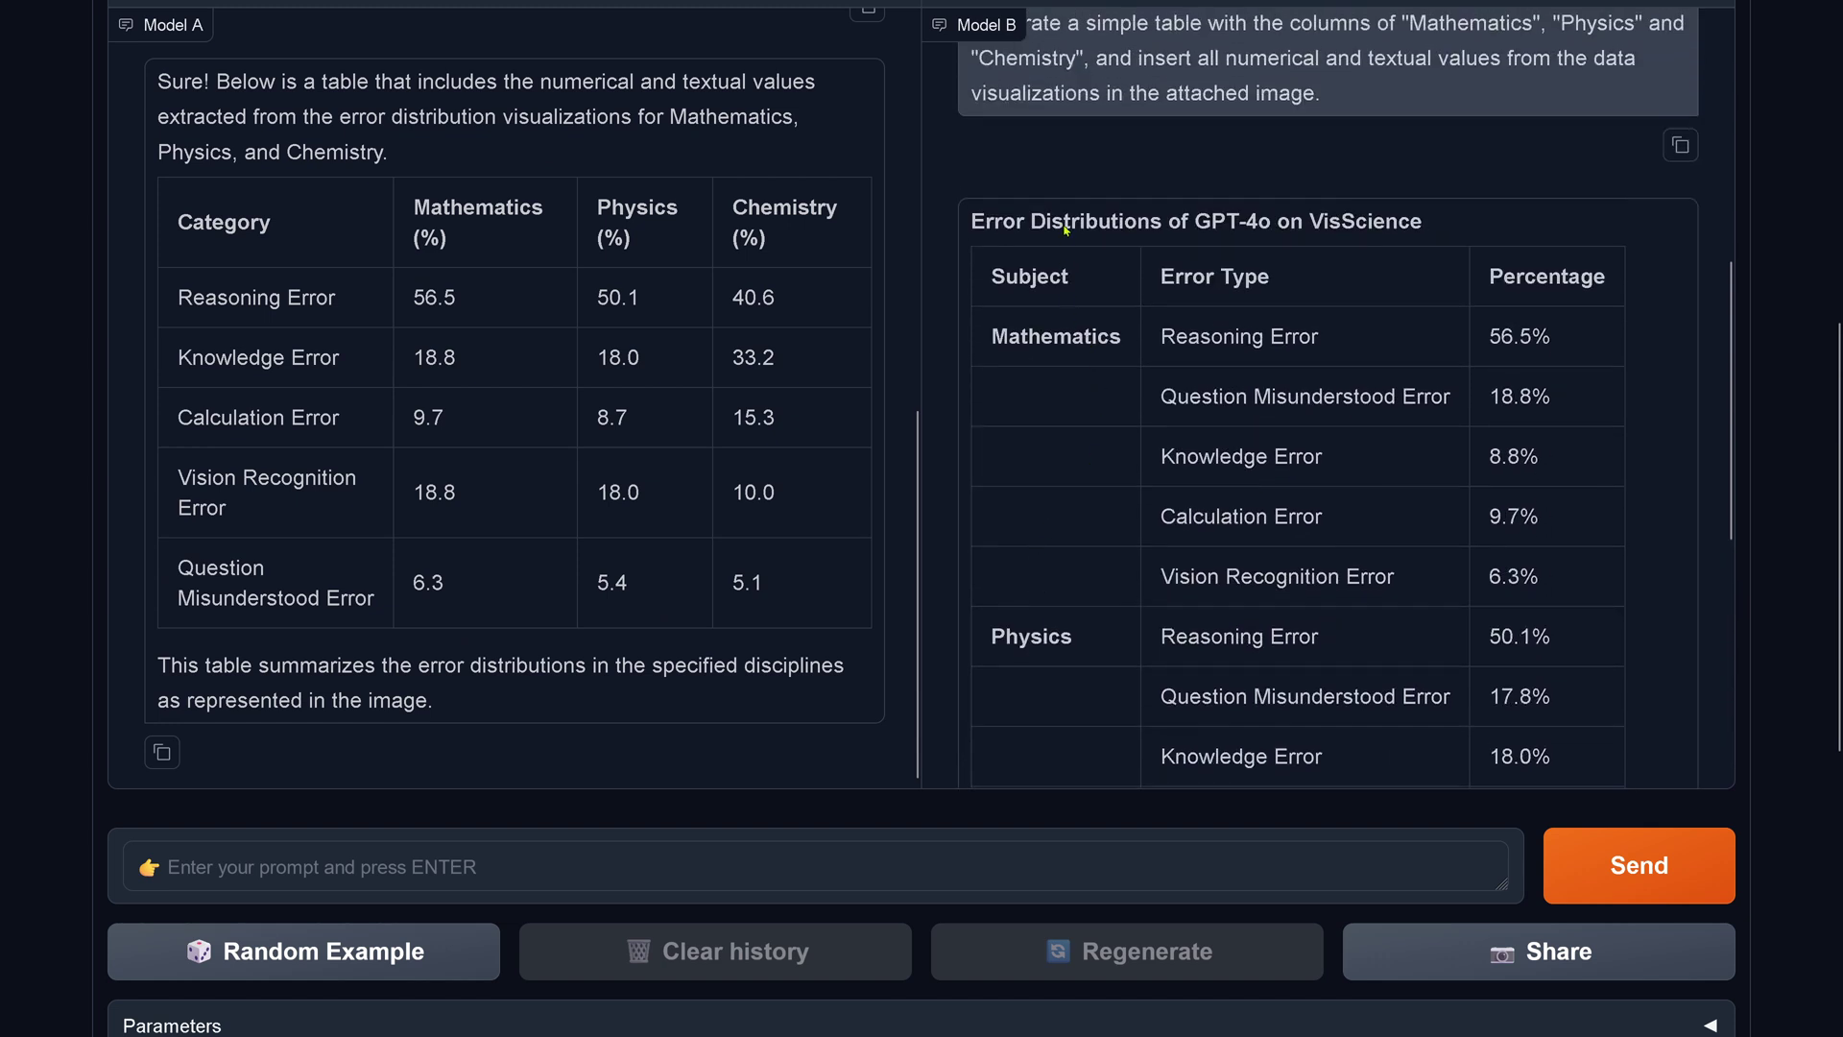
left_click_drag(1015, 227, 1455, 228)
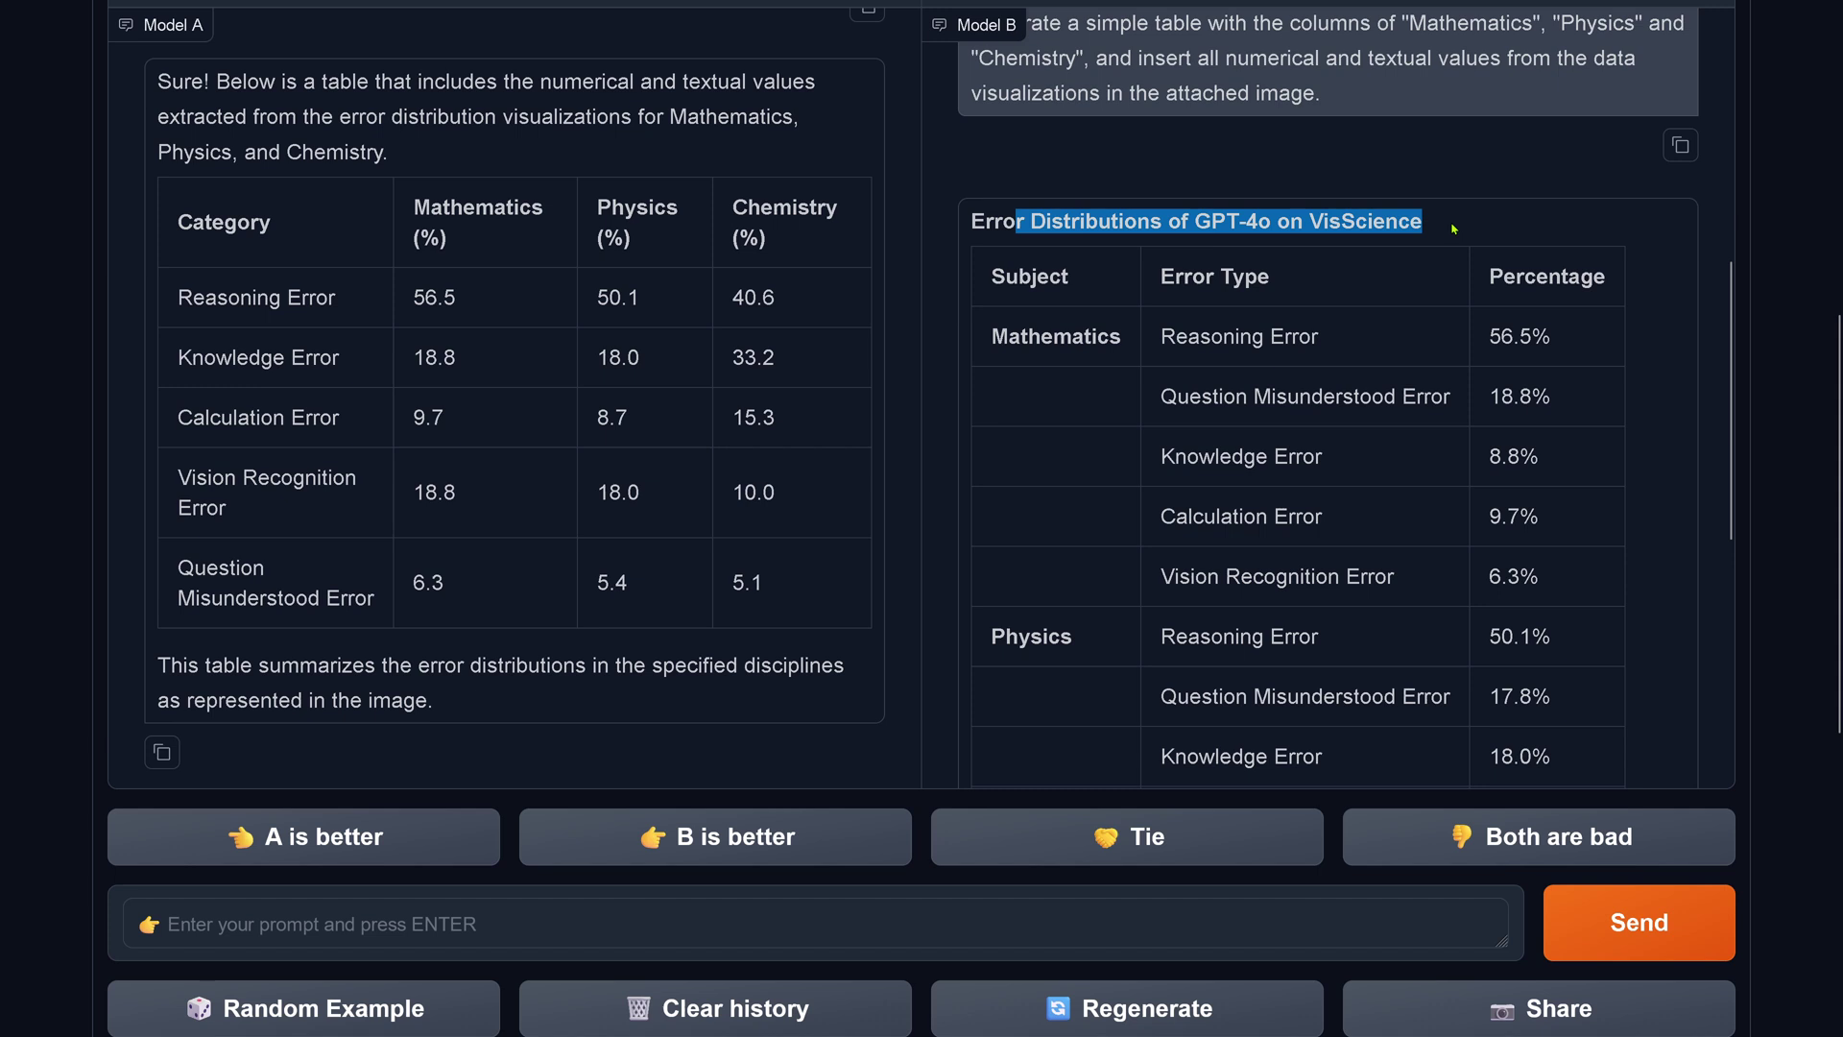
left_click_drag(1026, 350, 1139, 343)
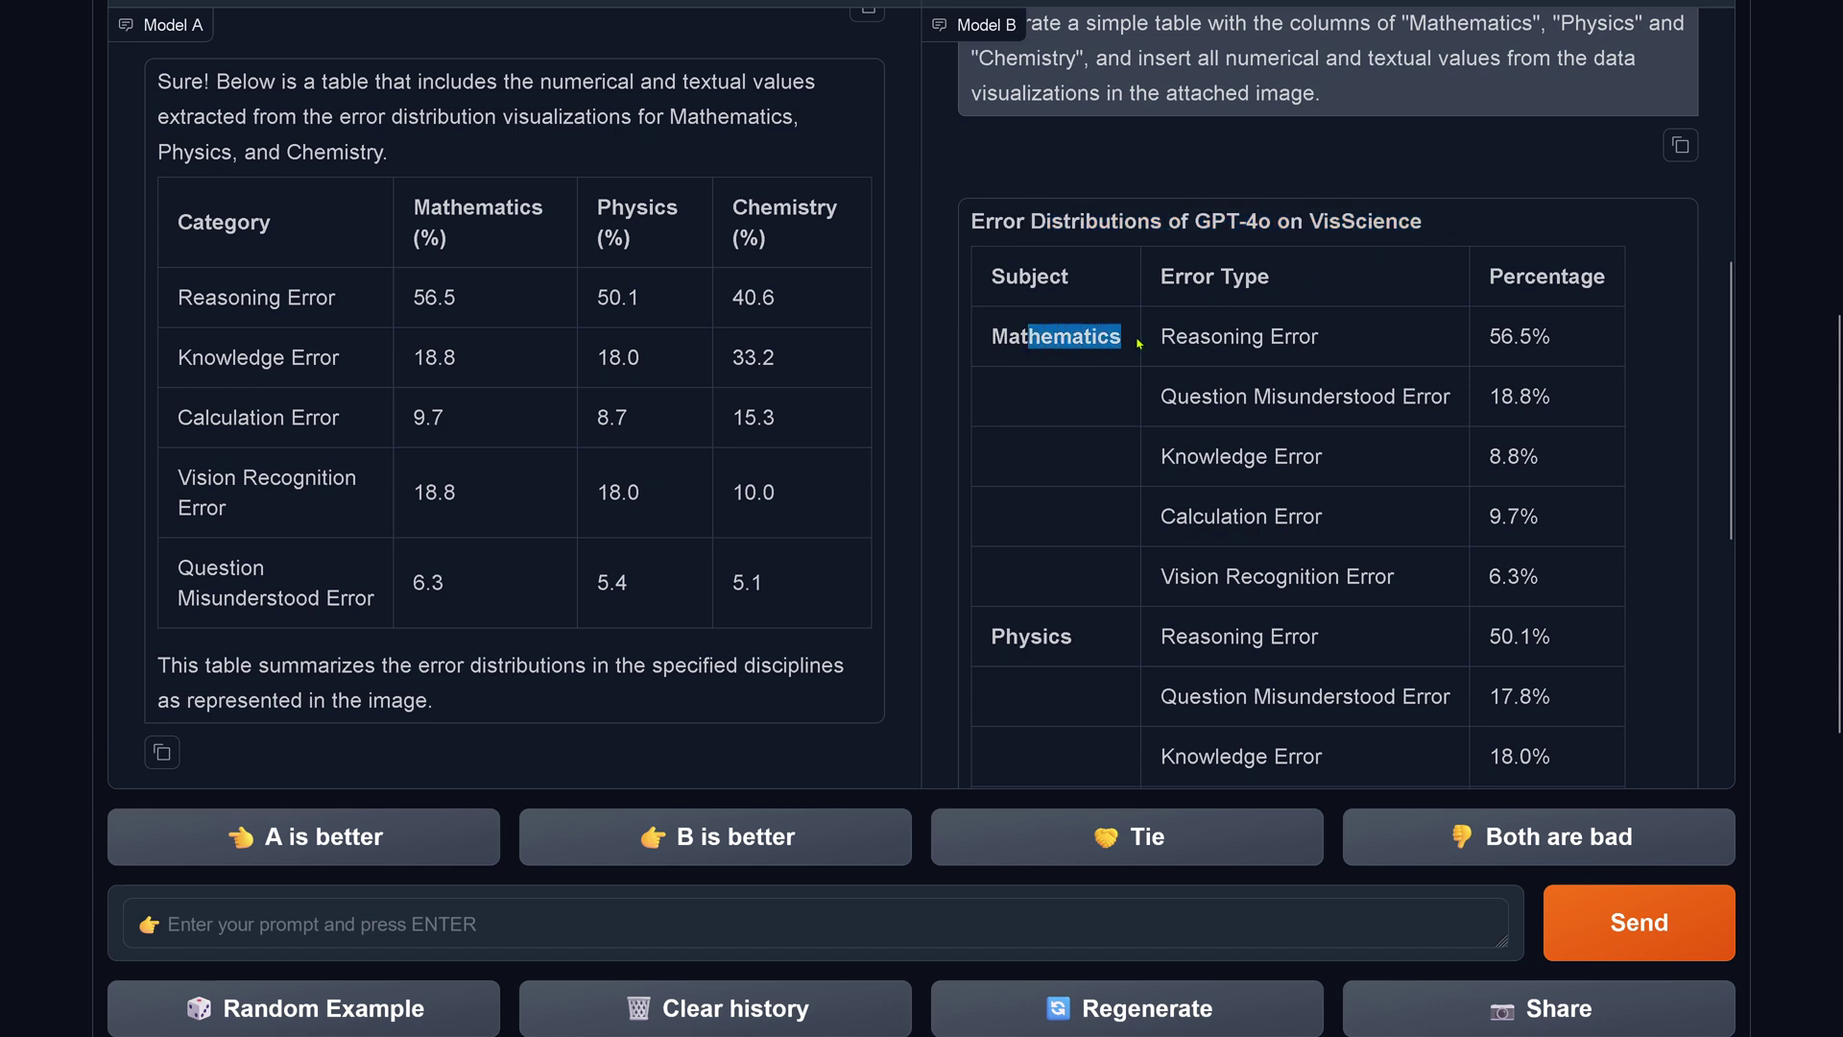
left_click_drag(991, 637, 1104, 634)
scroll(1008, 635, "down", 3)
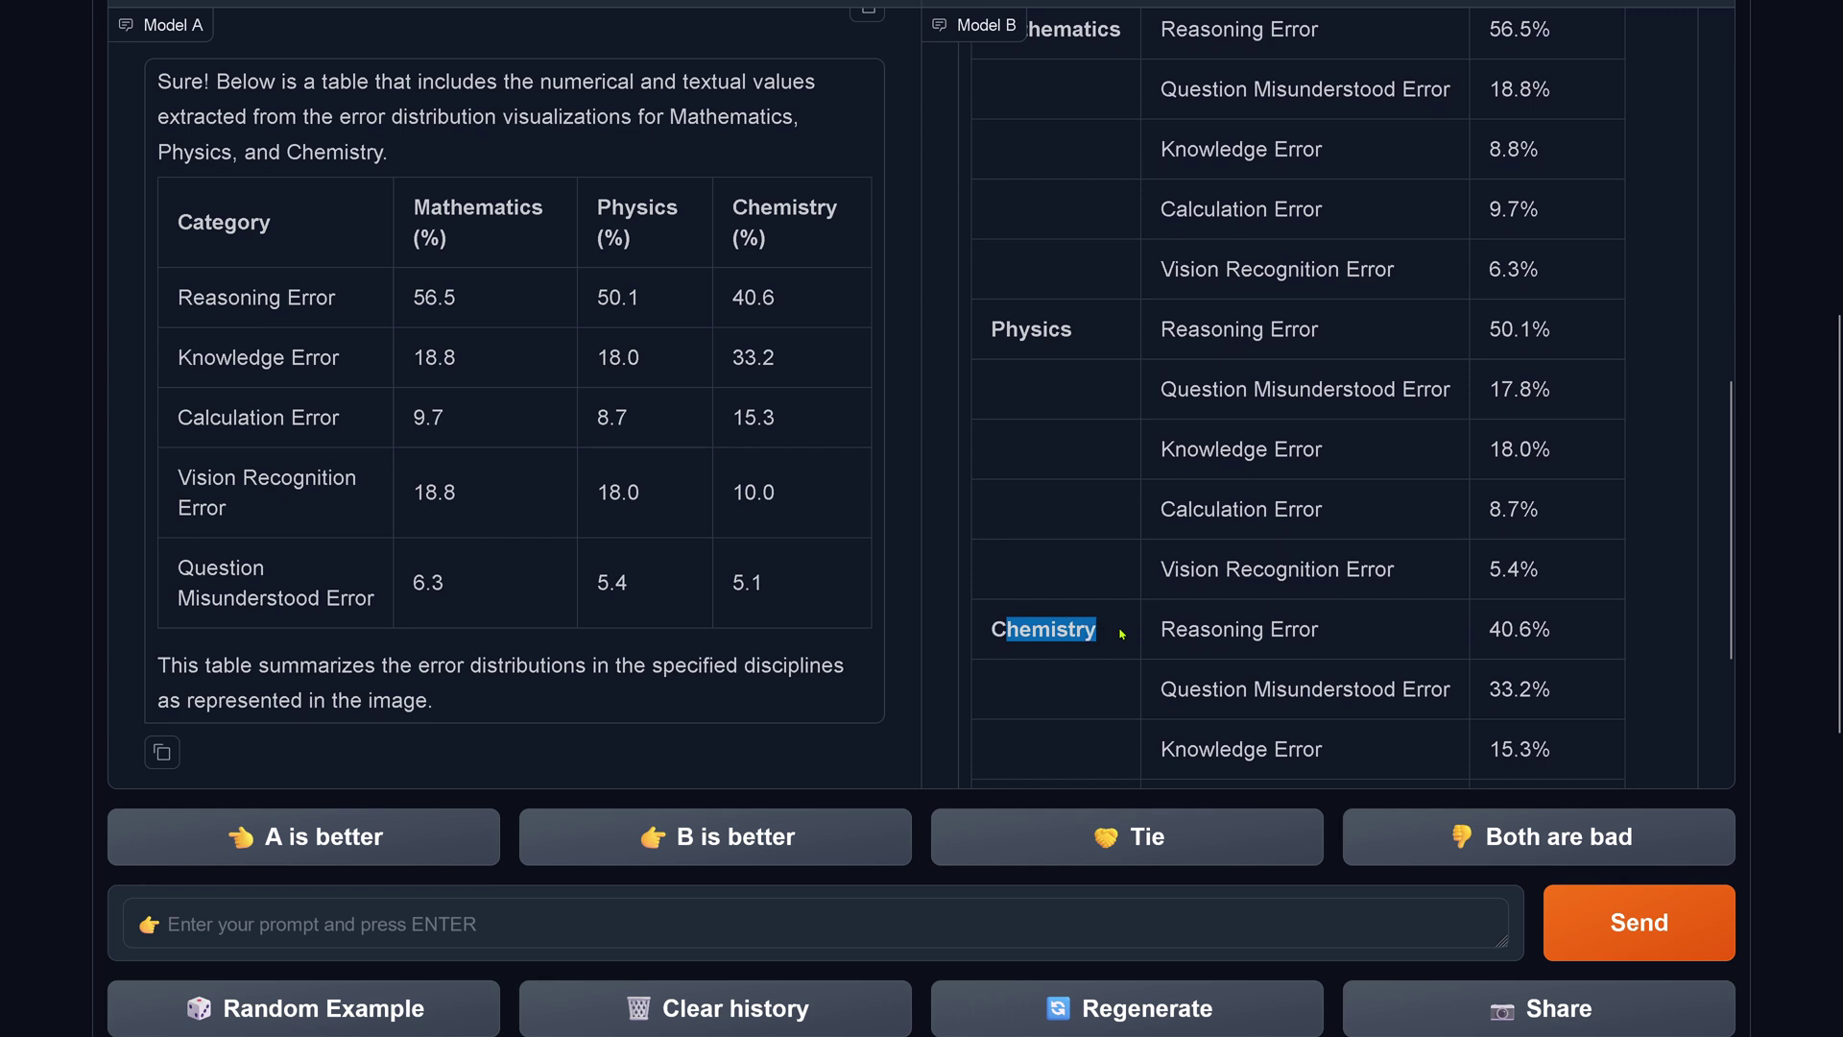
left_click_drag(449, 207, 852, 232)
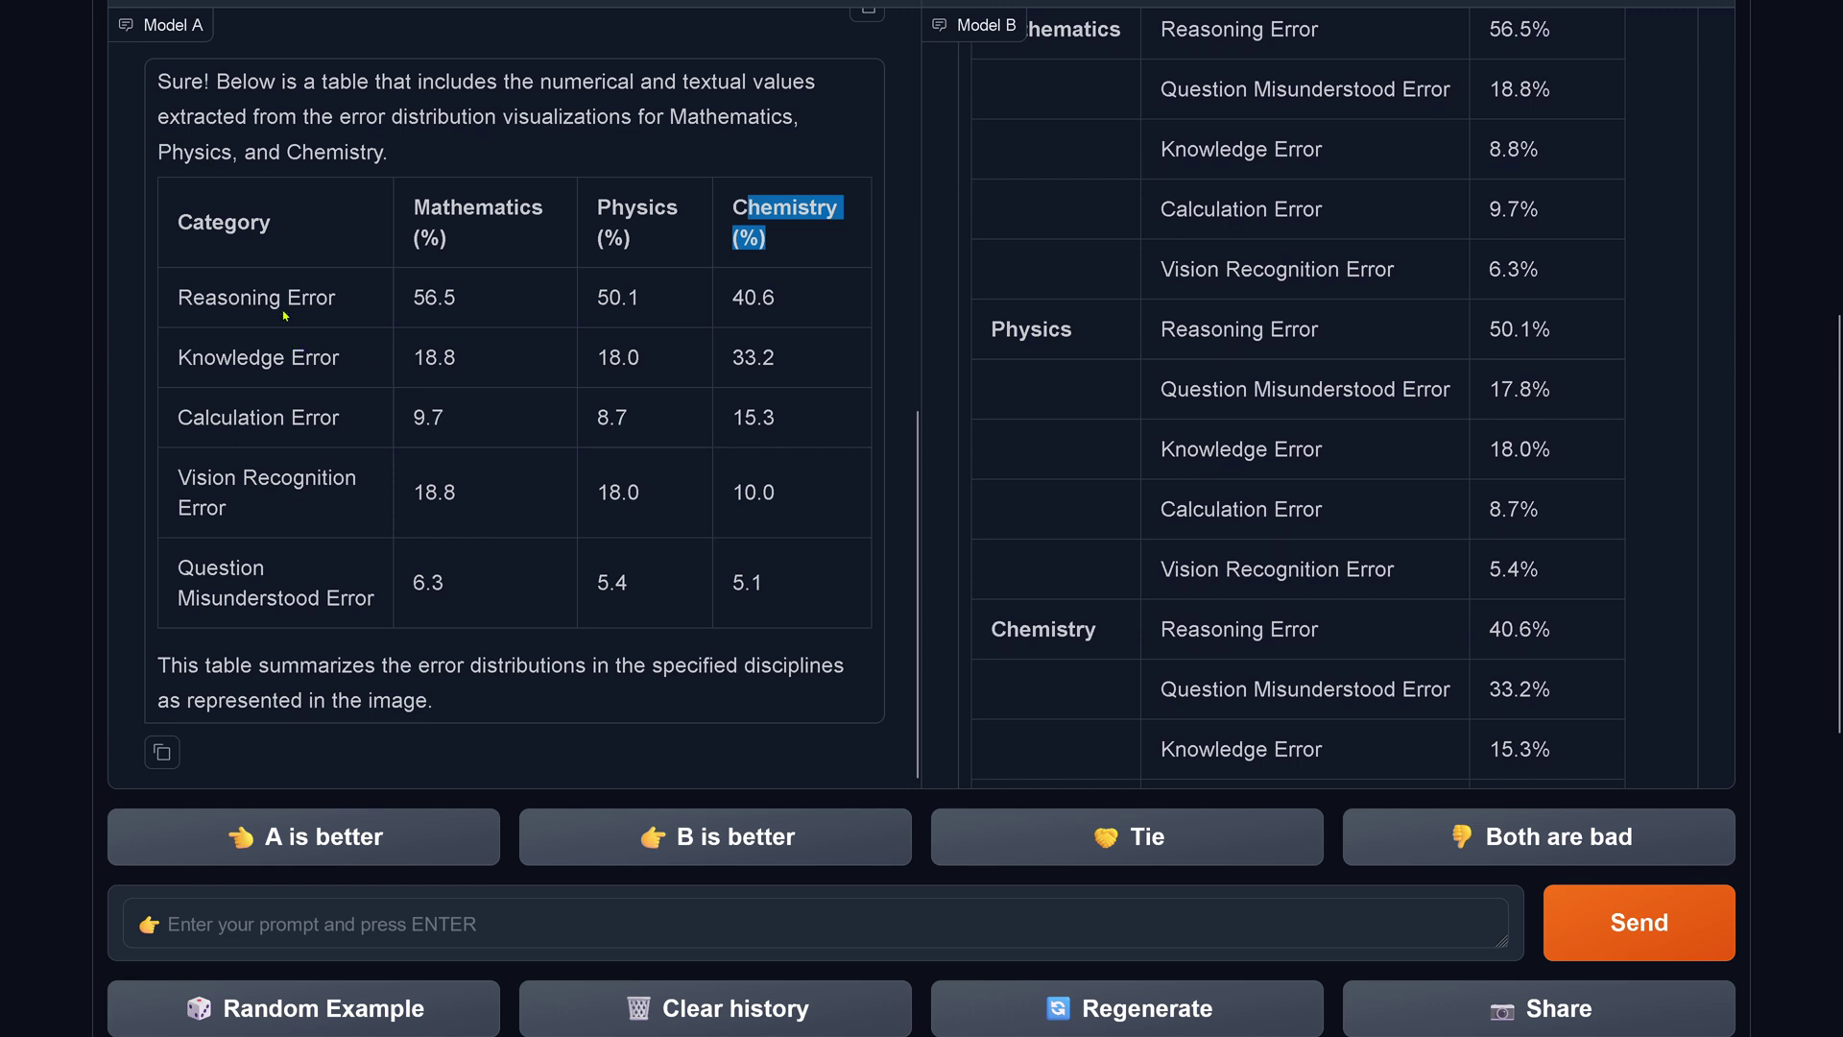
scroll(285, 314, "up", 1)
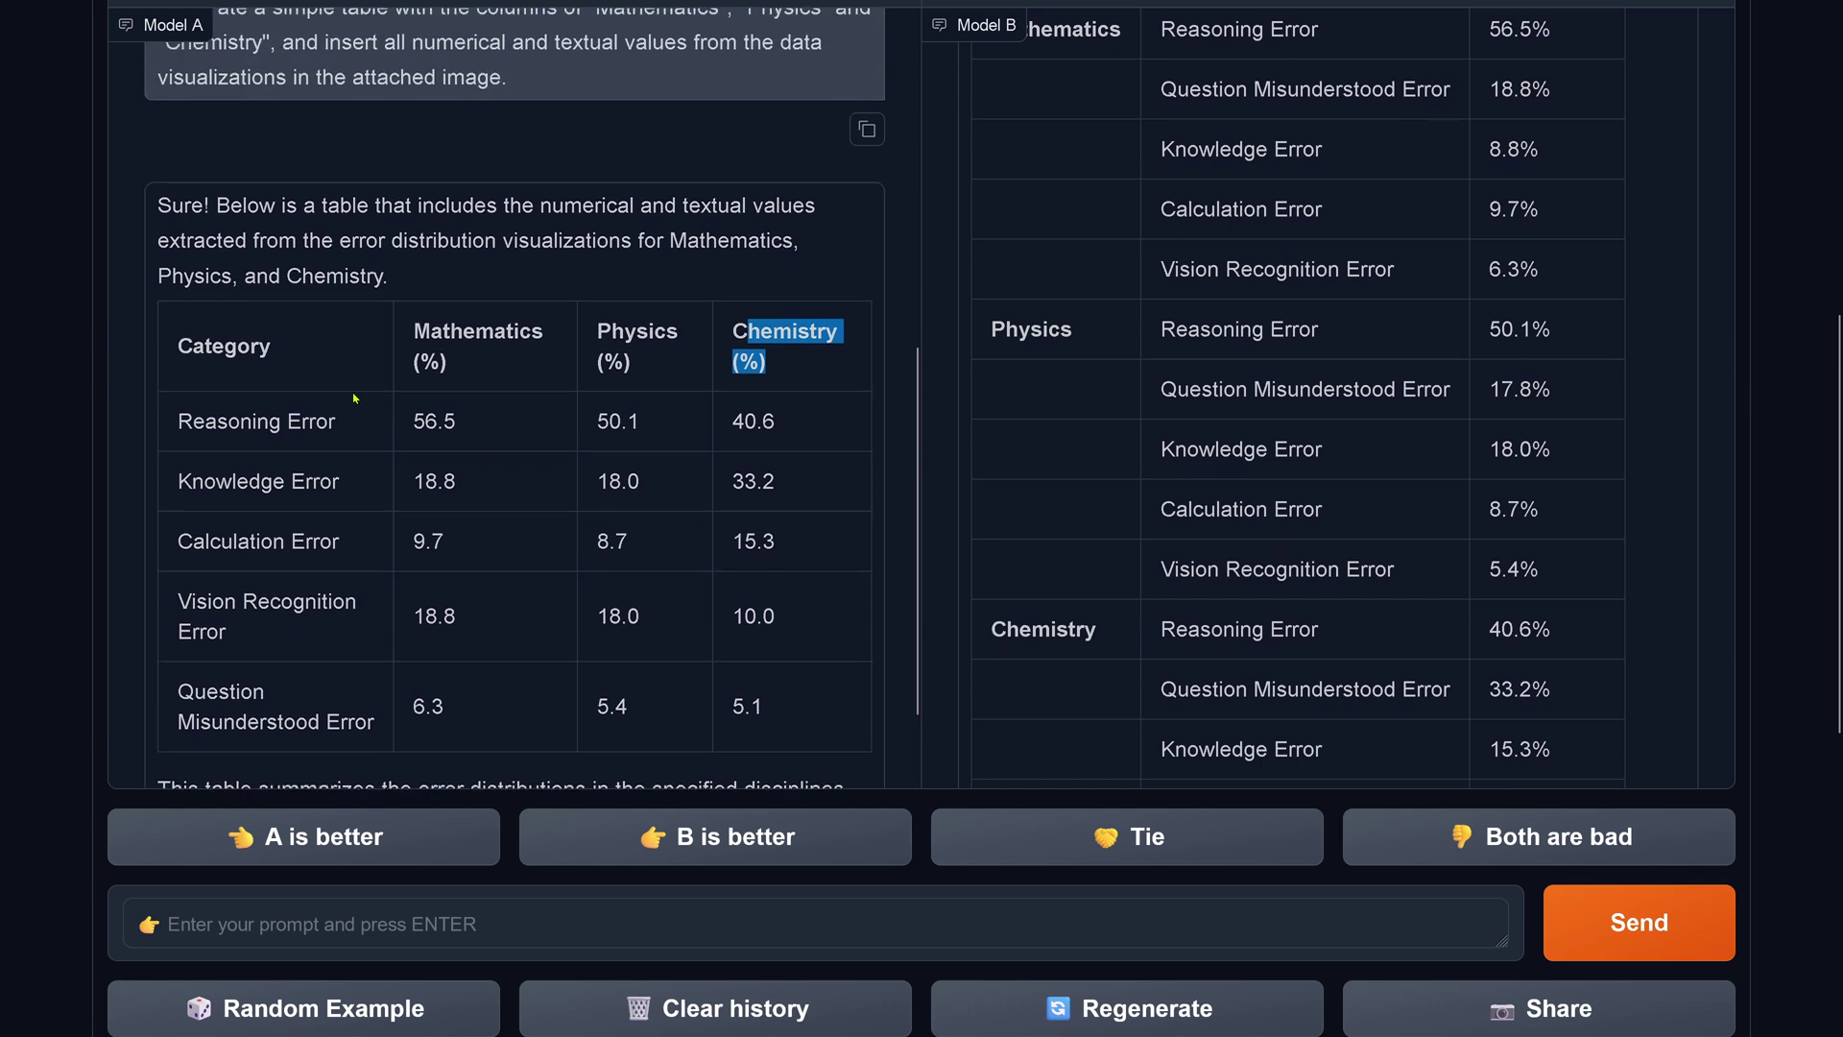
Step: Check Model B's Mathematics percentages, especially the Question Misunderstood Error row, against the source pie charts
scroll(1304, 417, "up", 10)
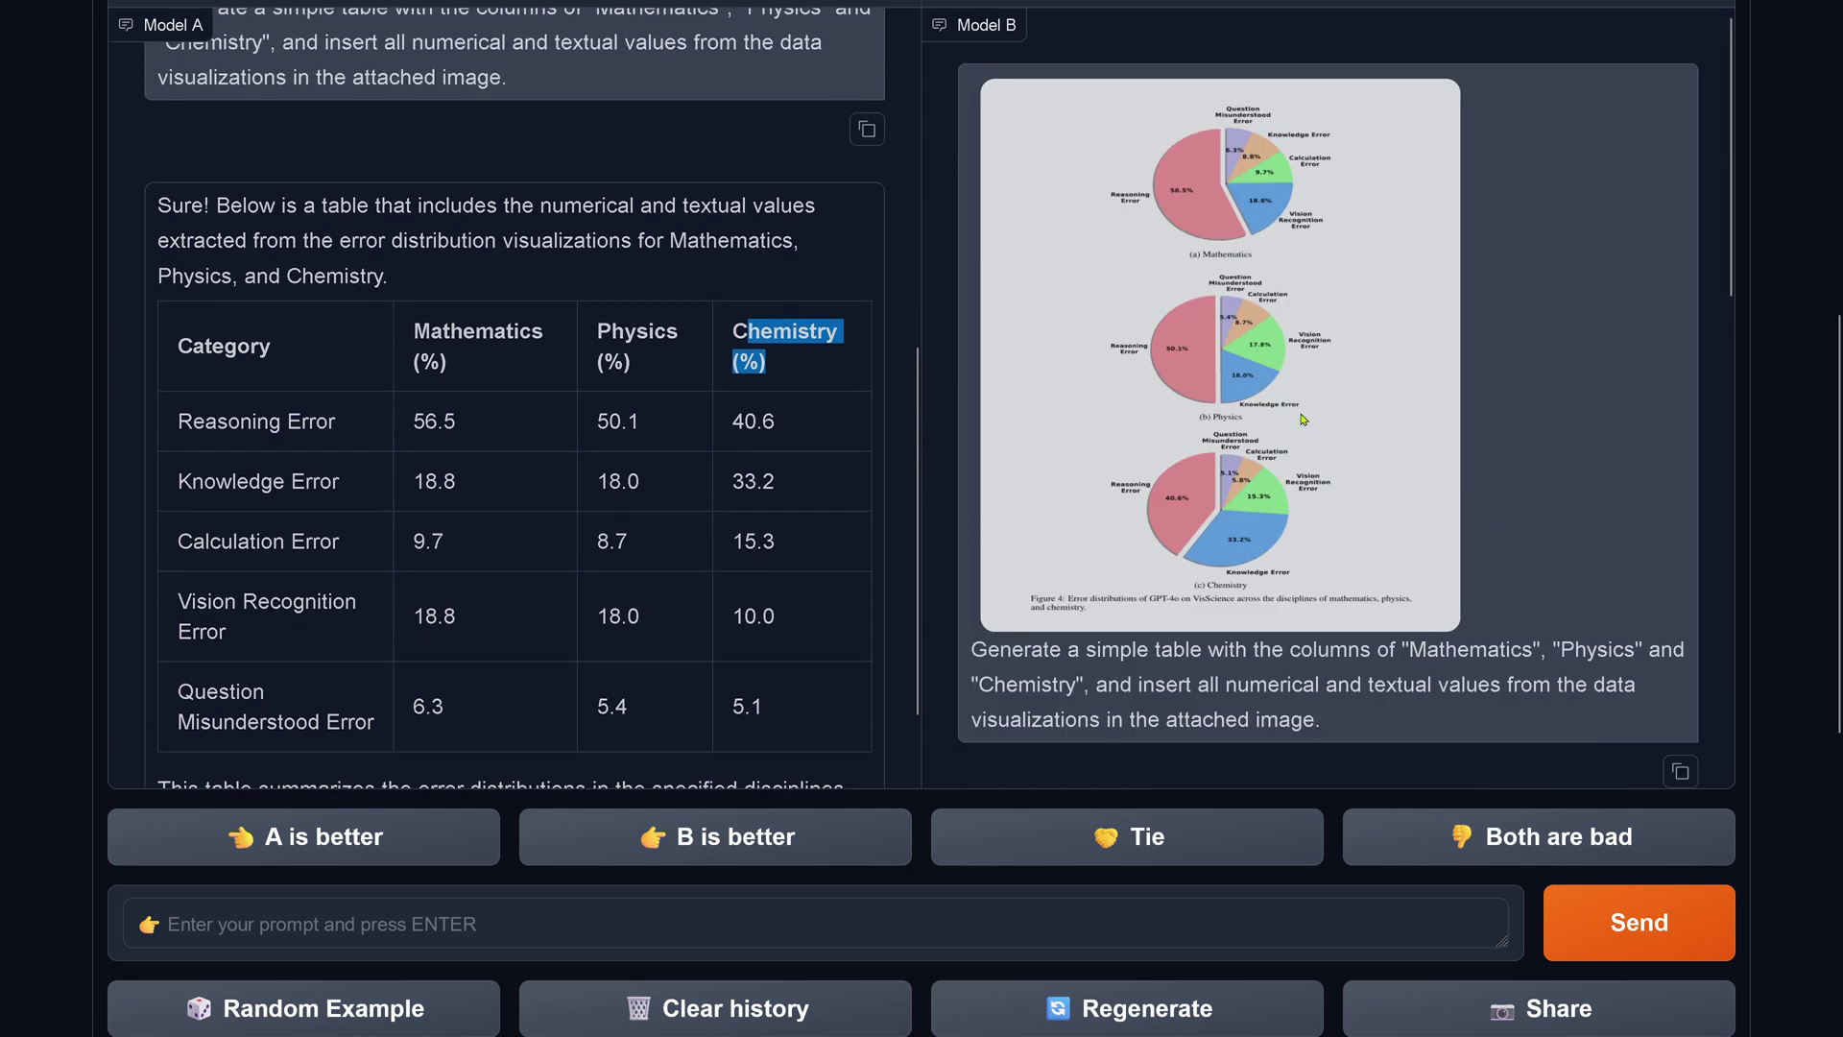
scroll(432, 476, "up", 1)
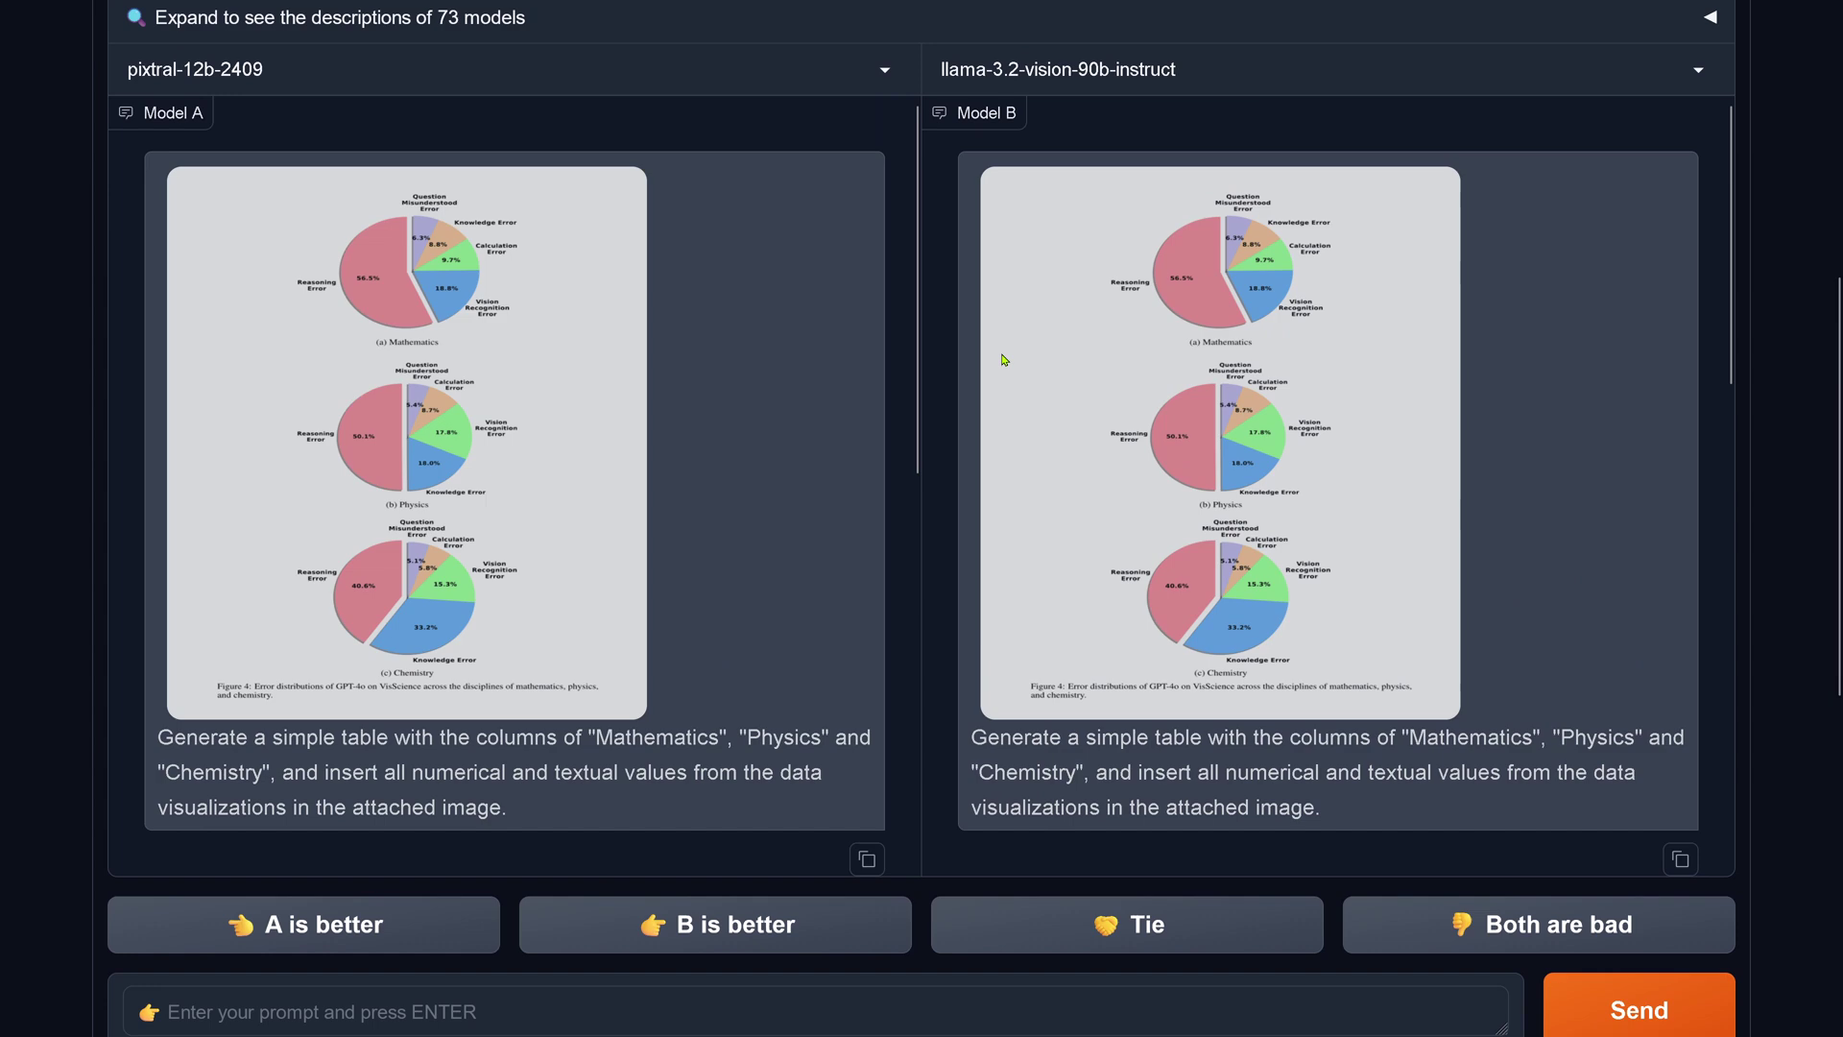
scroll(1017, 384, "down", 10)
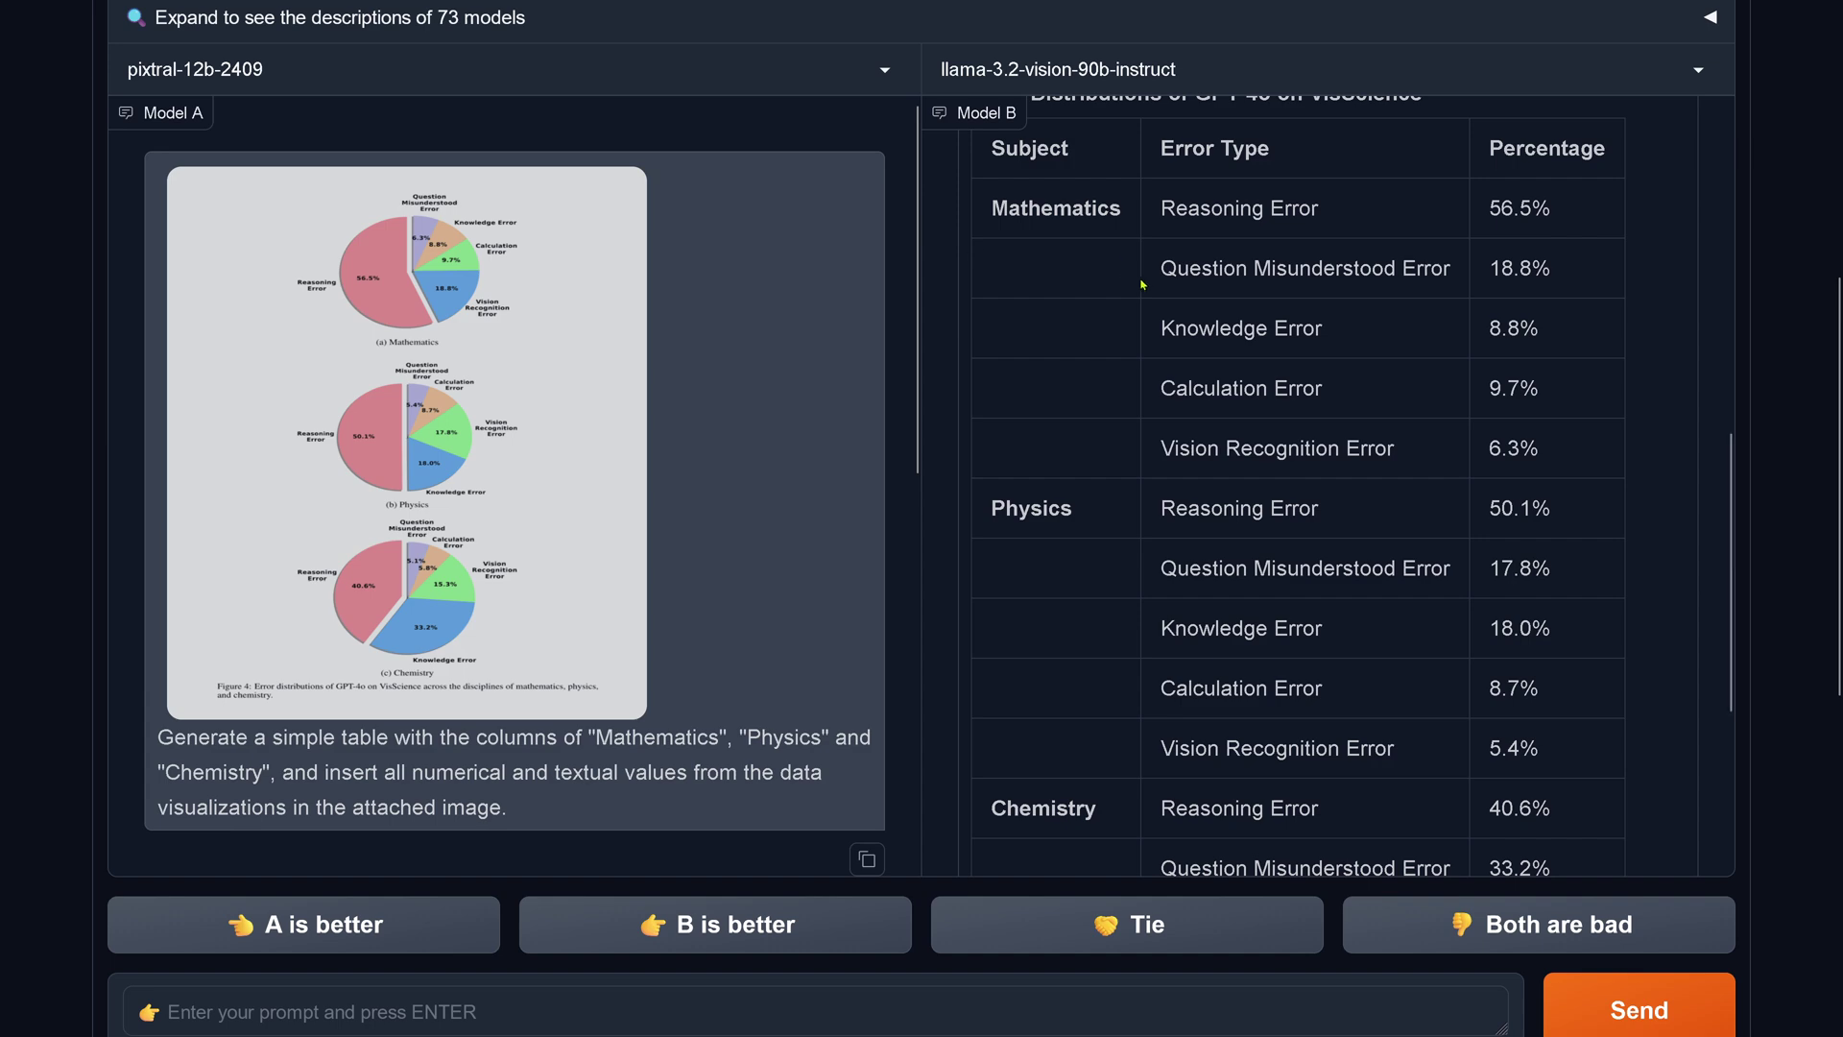
left_click_drag(1167, 274, 1571, 288)
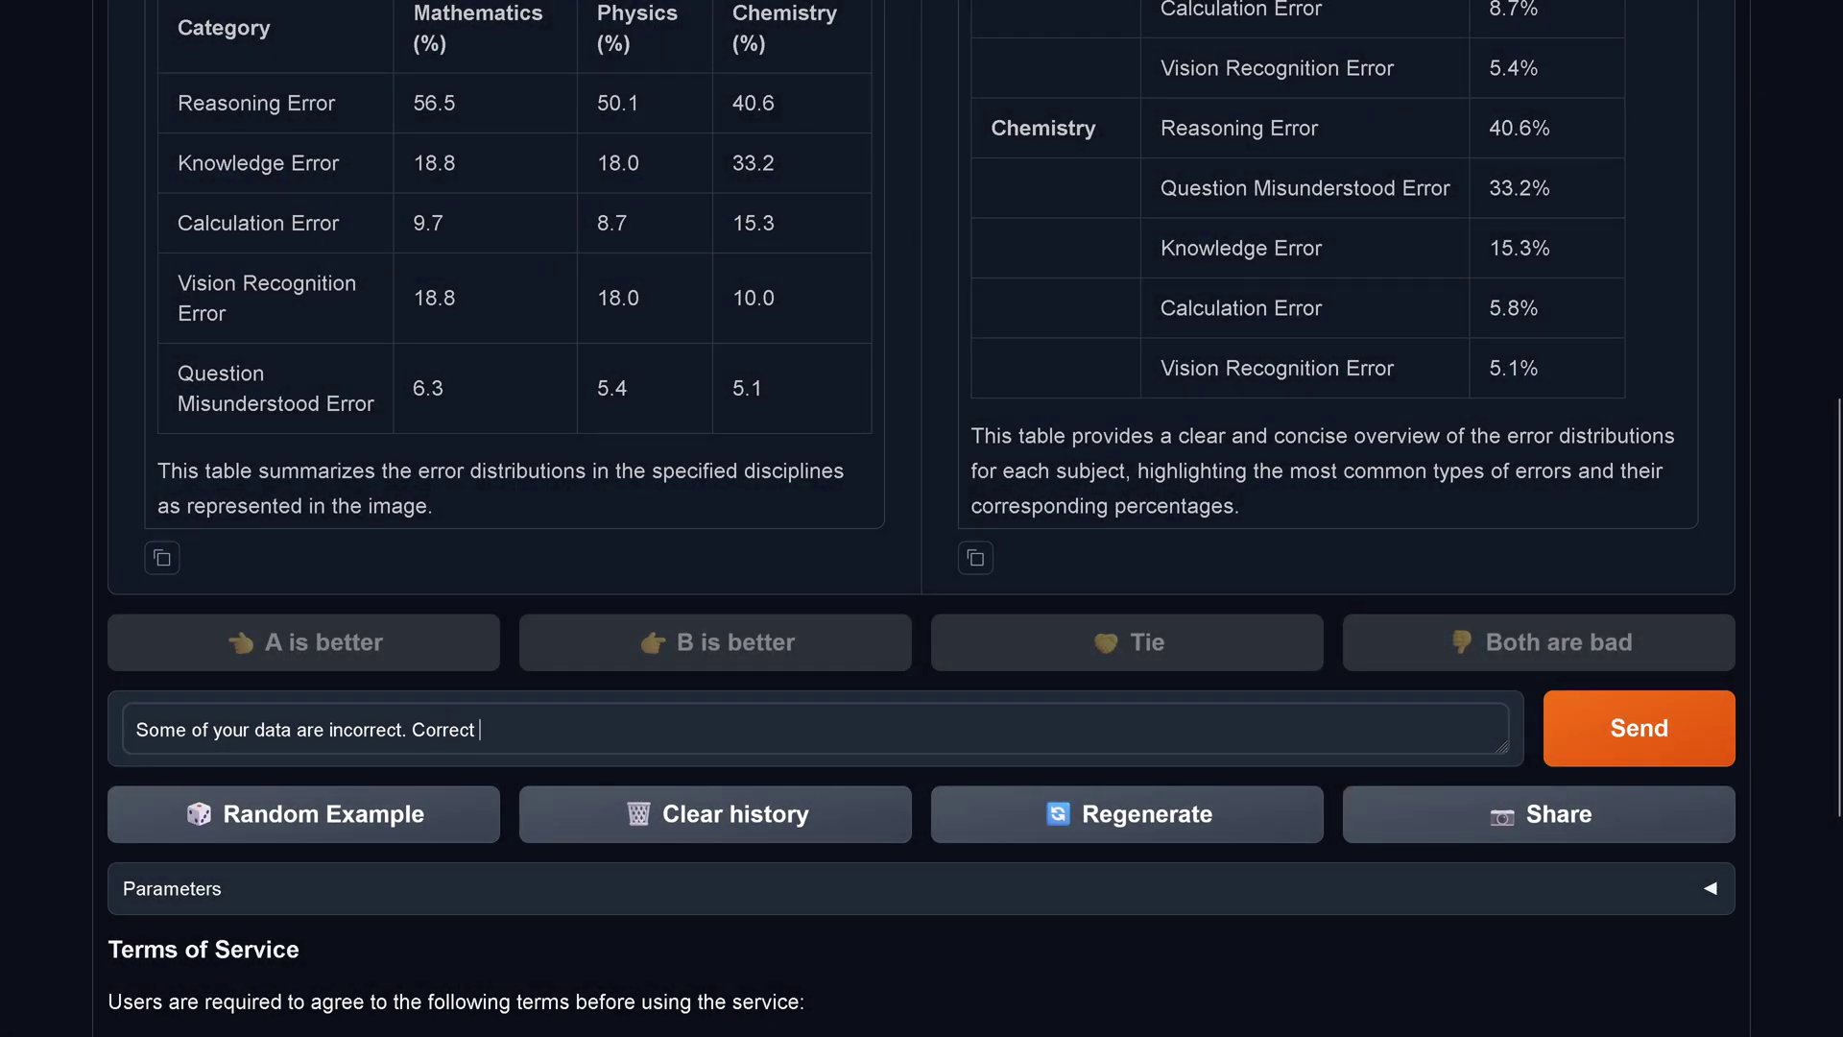
Step: Send both models the follow-up "Some of your data are incorrect. Correct yourself, go step by step, be extra careful, take your time"
type("yourself, ")
type("go step by step, be extra careful, take your time")
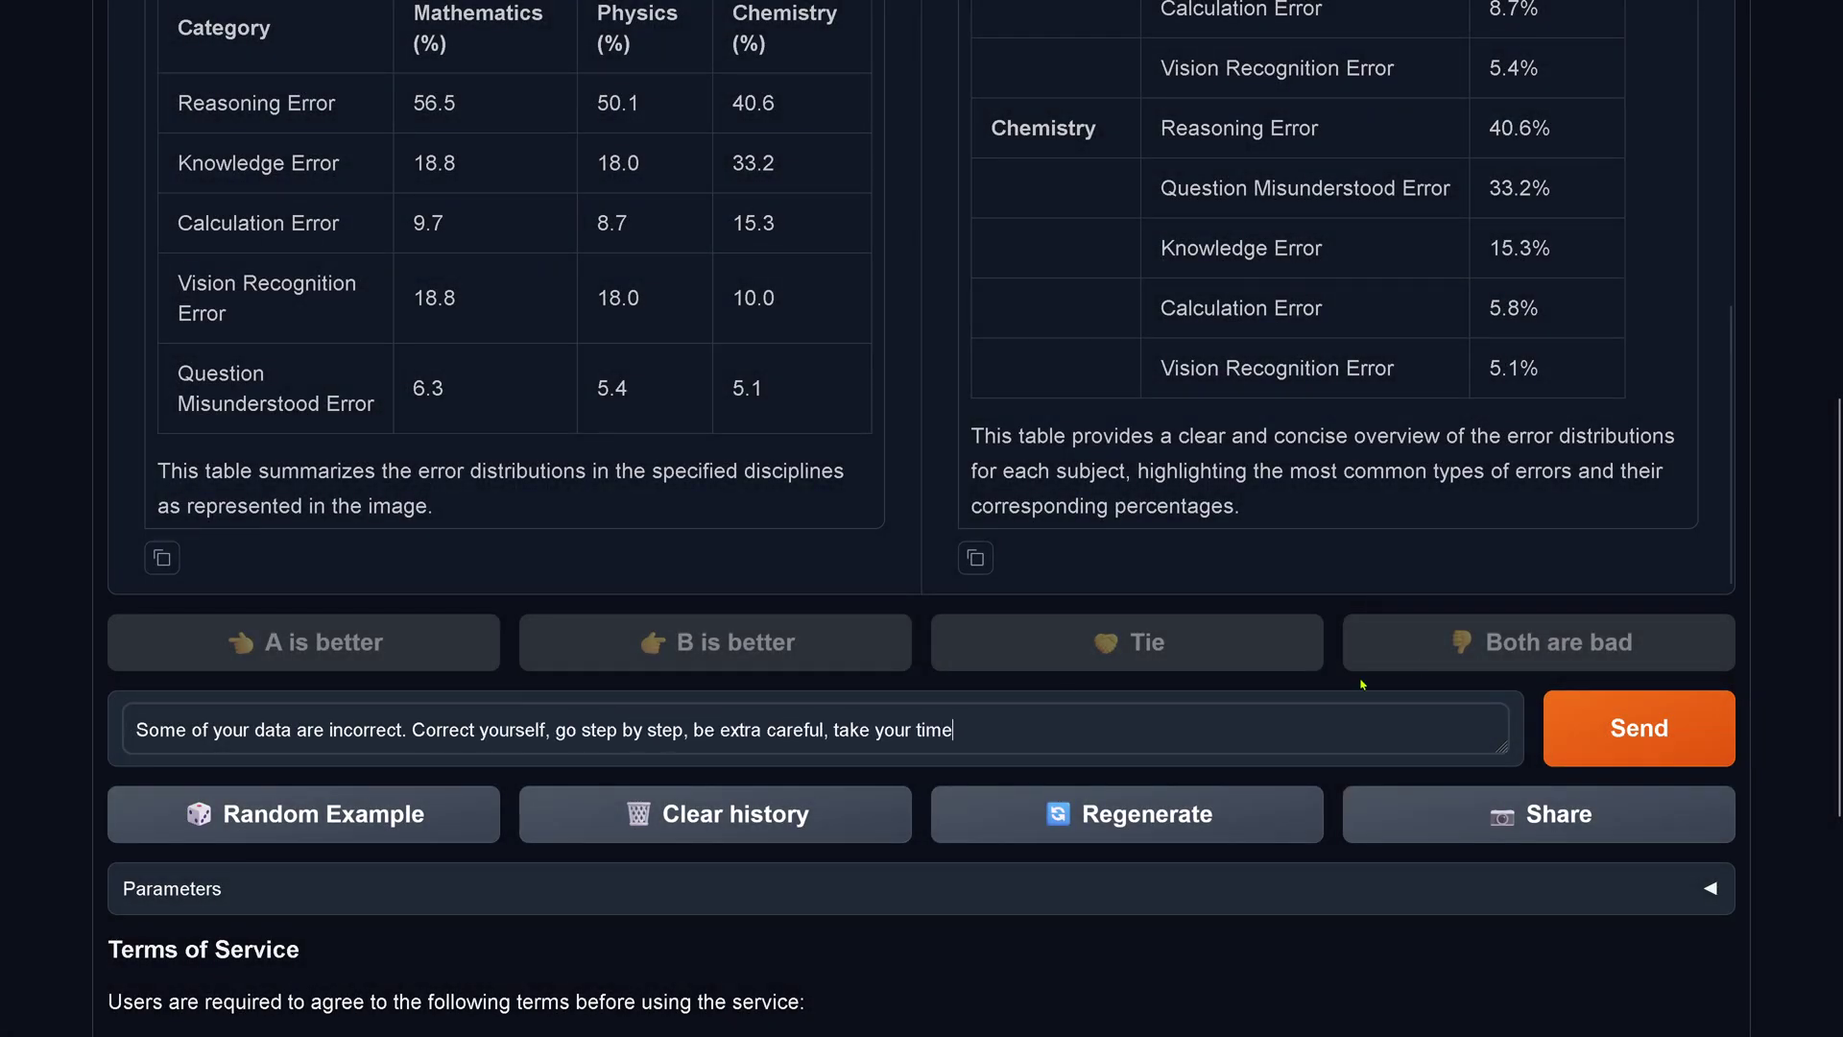
left_click(1649, 760)
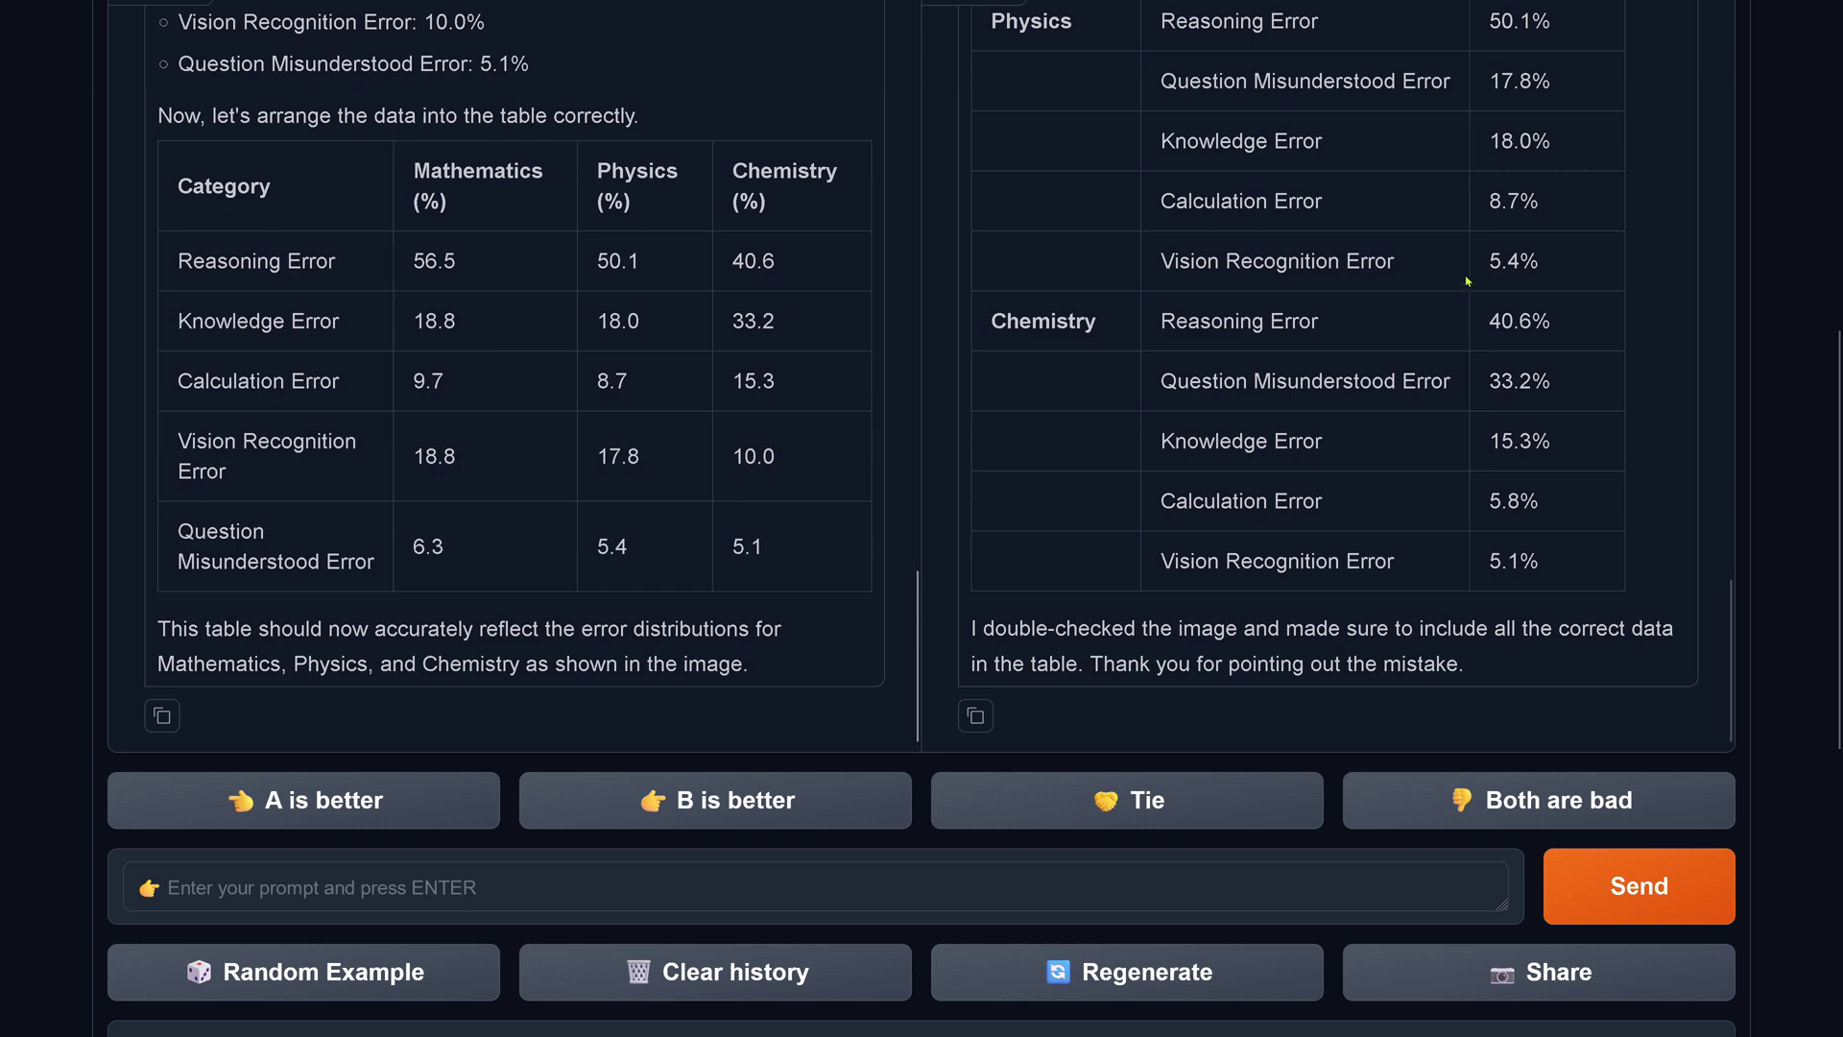
Step: Tell both models some values are still wrong, not to assume the color coding is correct, and to focus only on textual descriptions and numerical values
scroll(1467, 281, "up", 10)
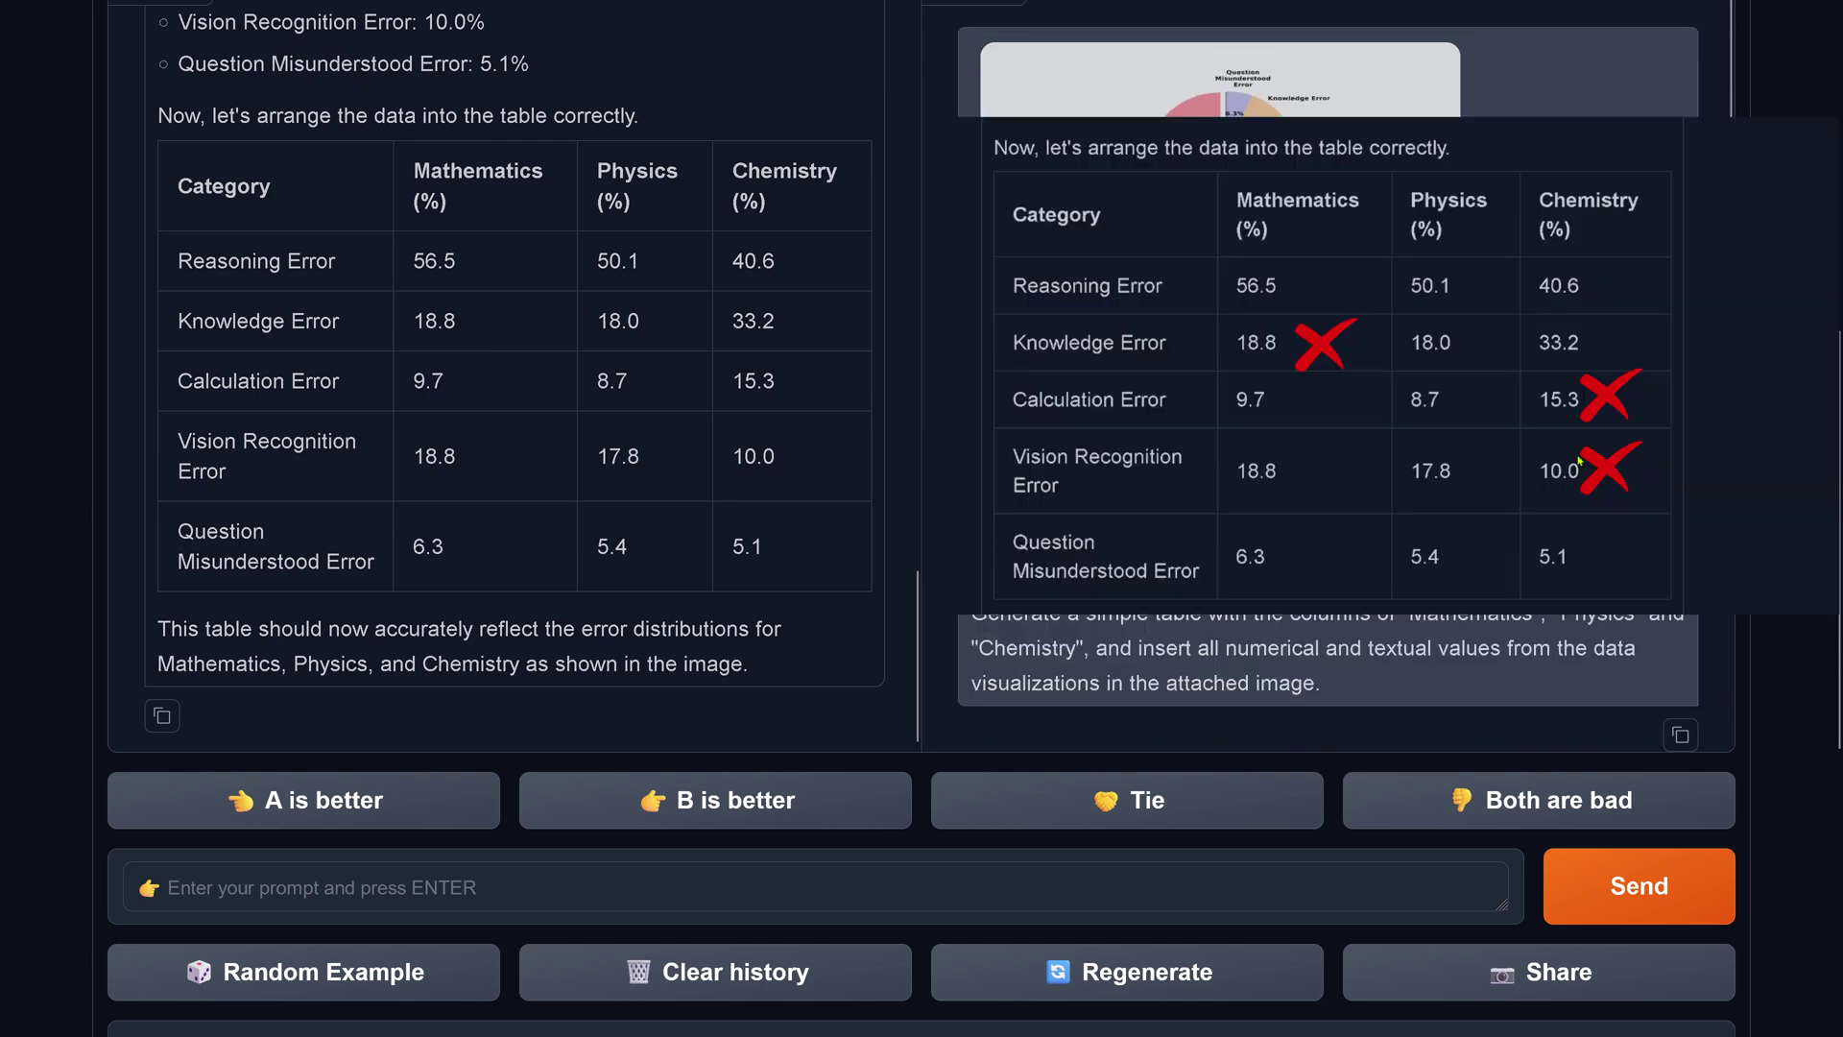
left_click_drag(297, 261, 649, 261)
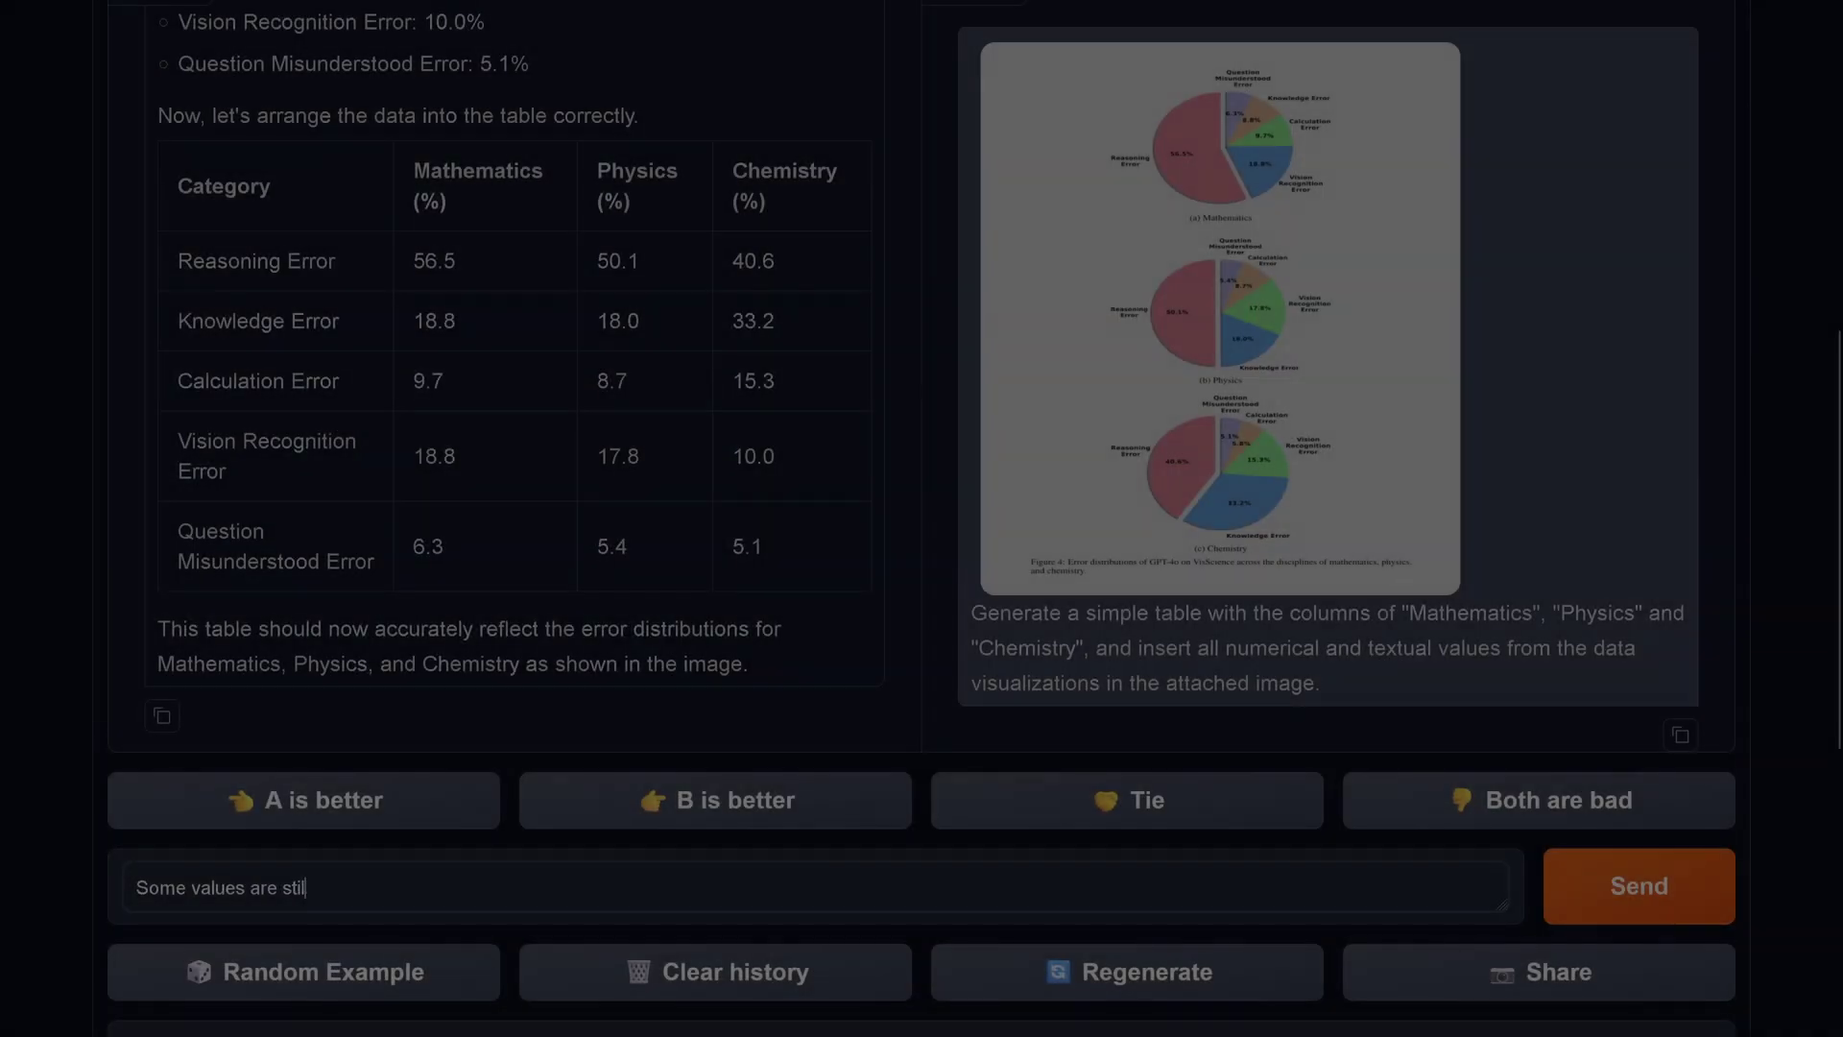
type("wrong. Do not assume")
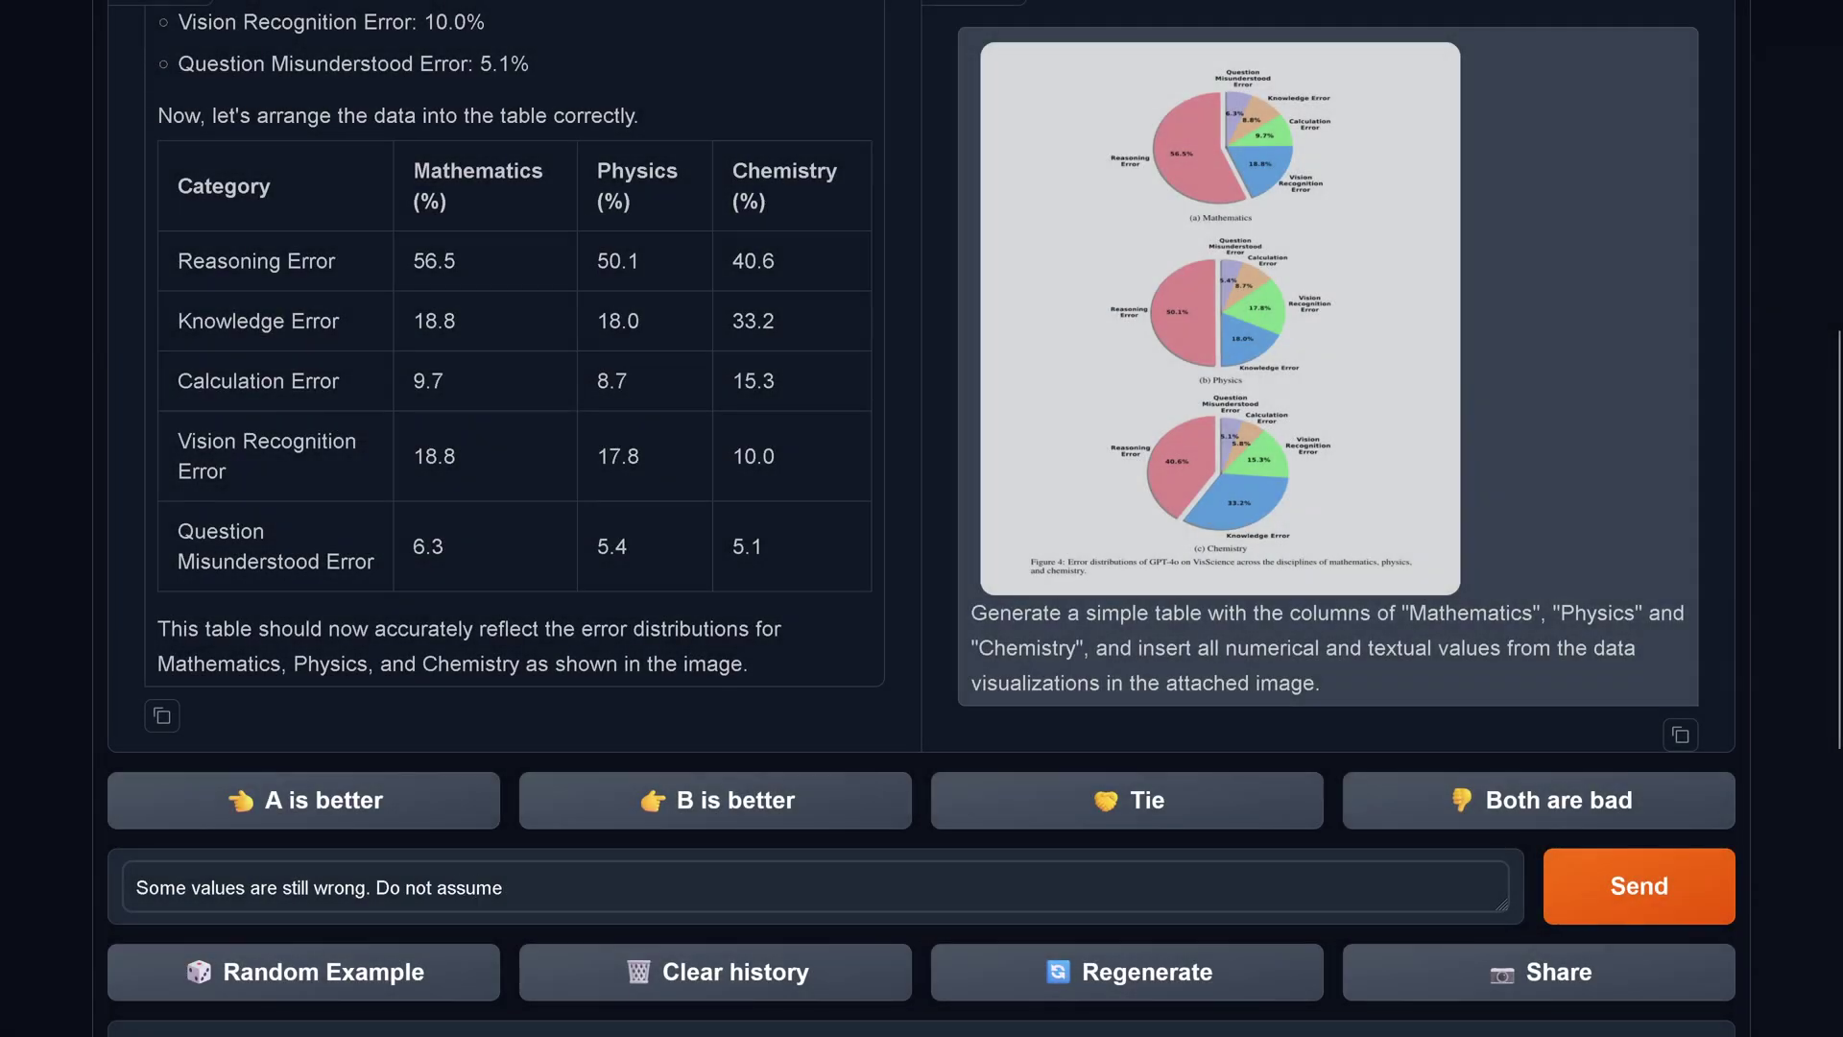
type(" the color coding in the image is correct. Only focus on the text")
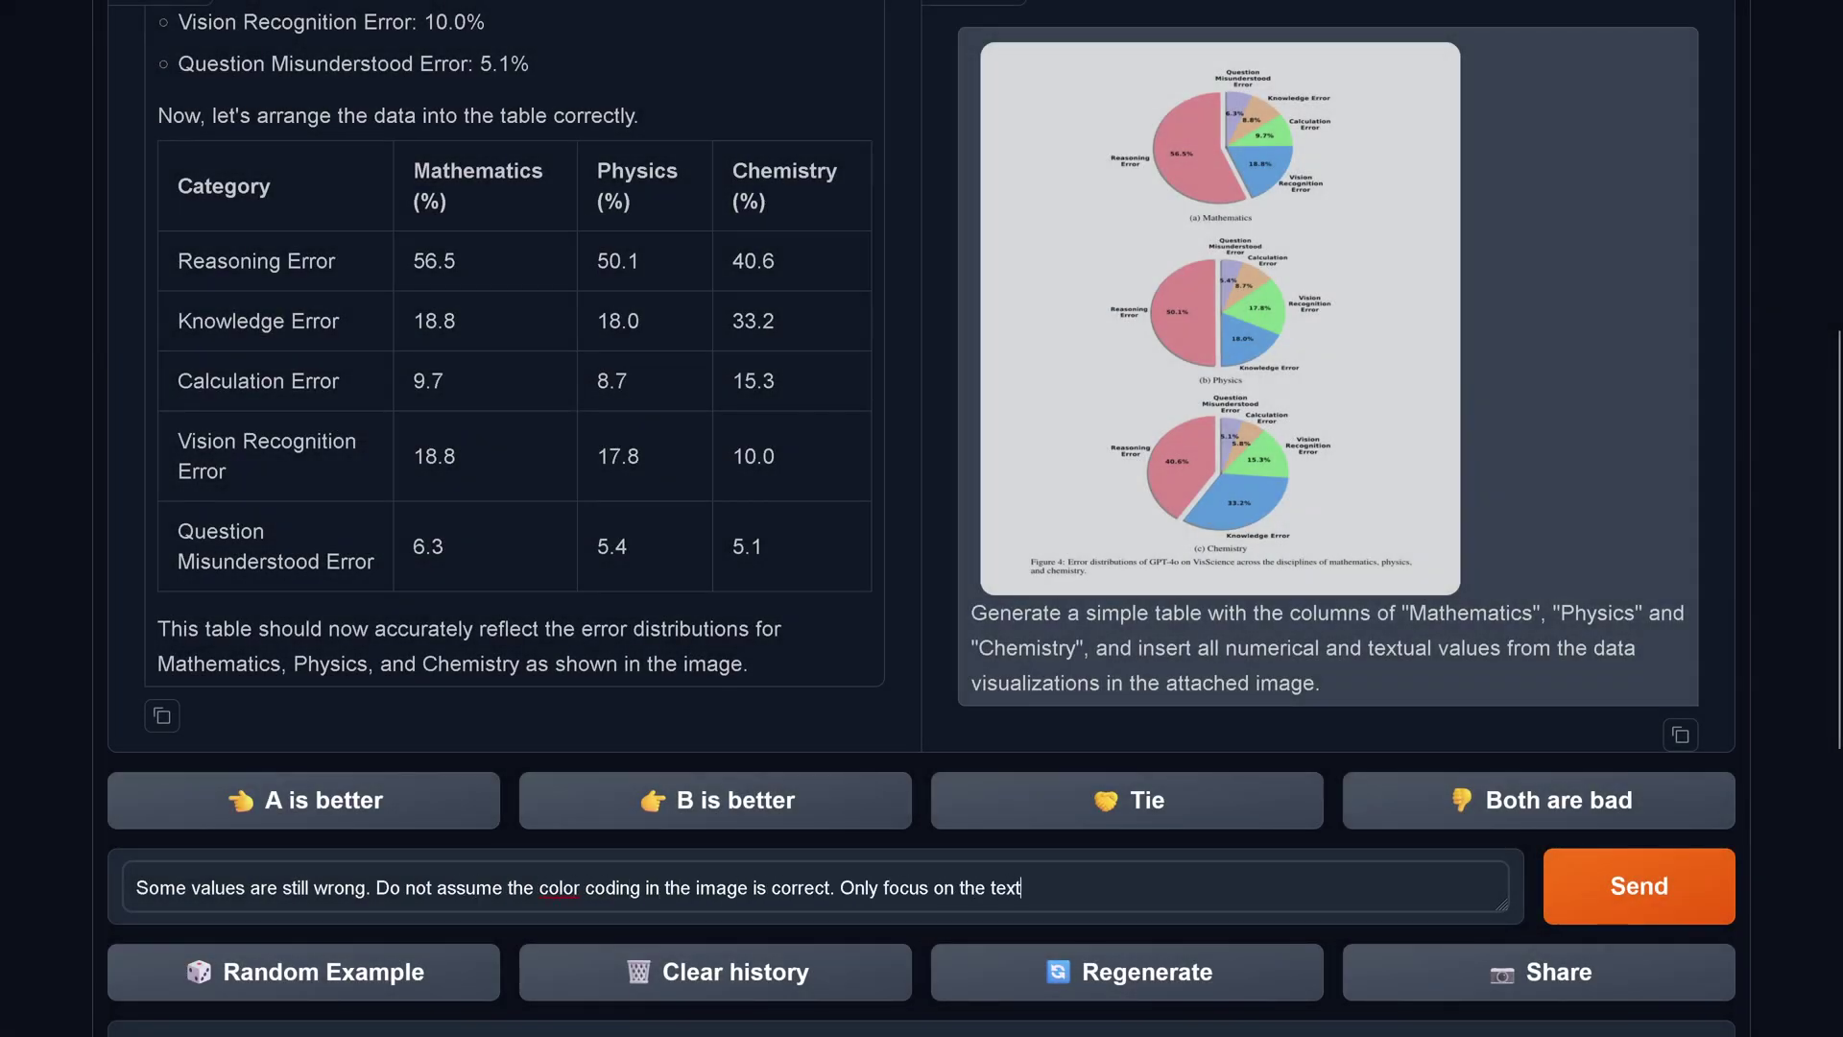
type("ual descriptions and the numerical values")
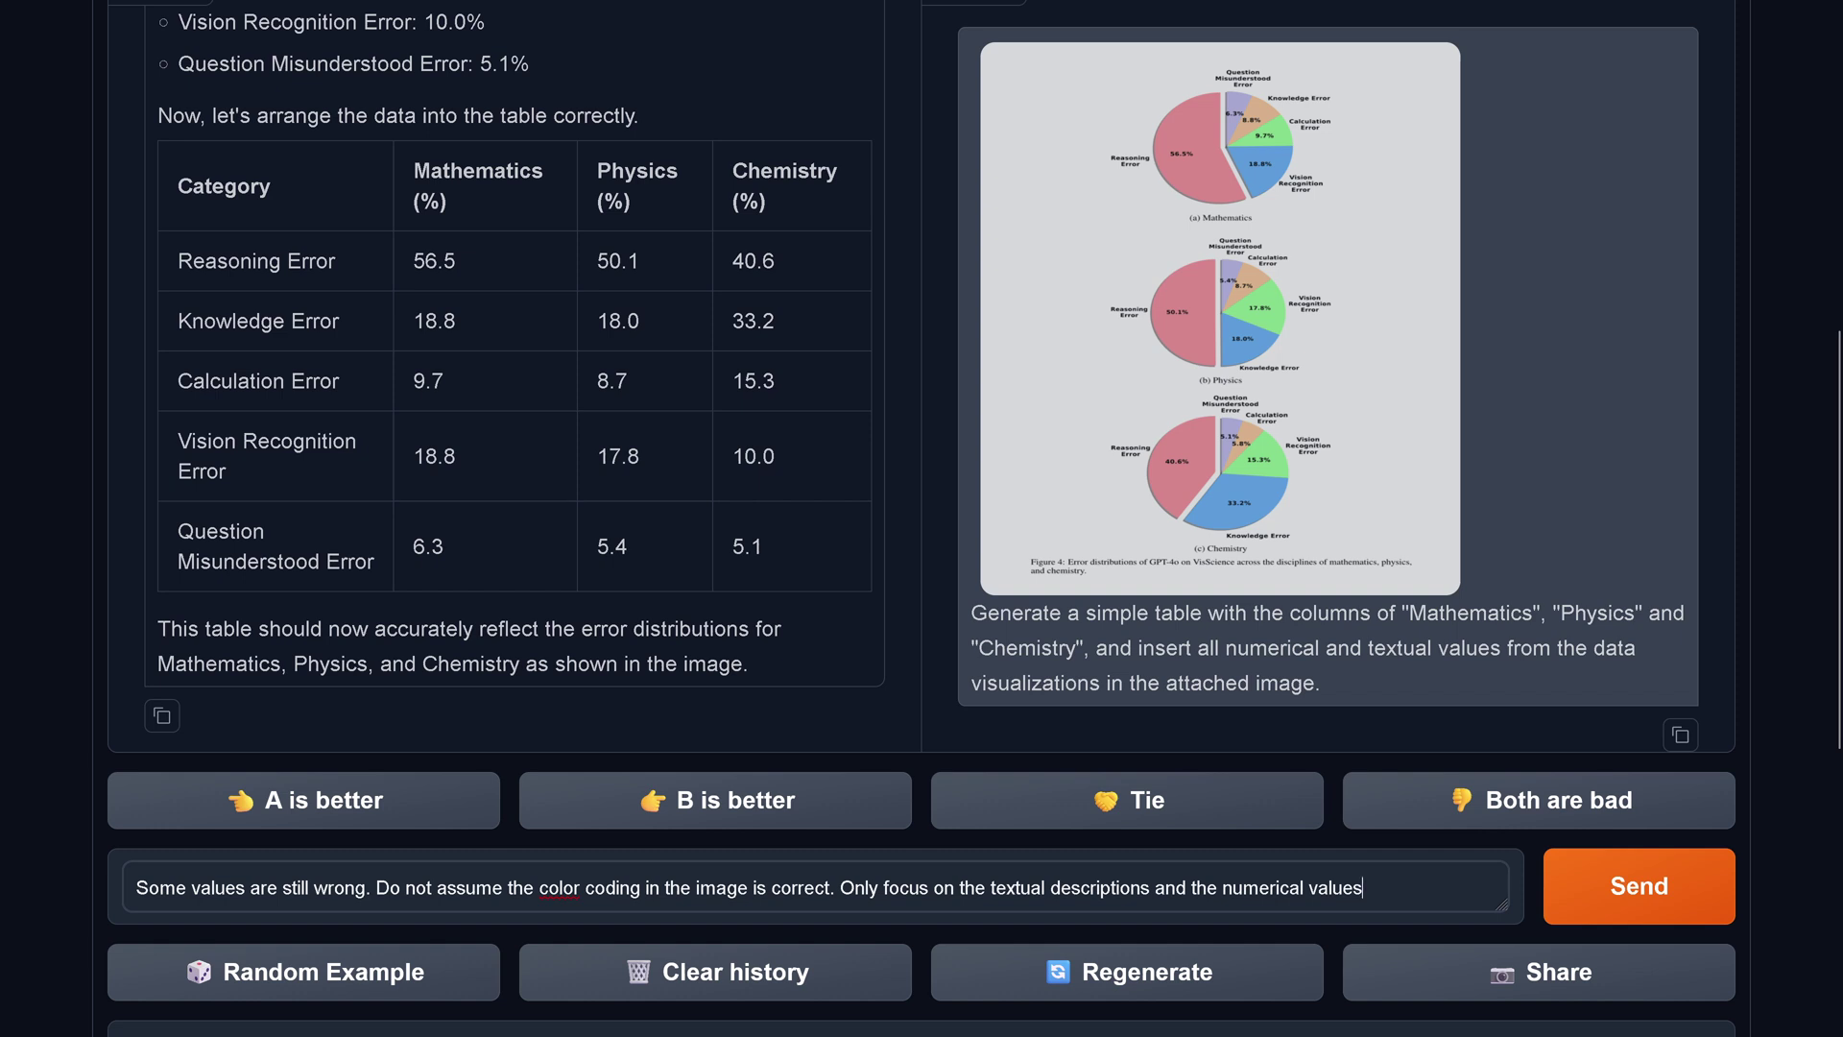
key("Return")
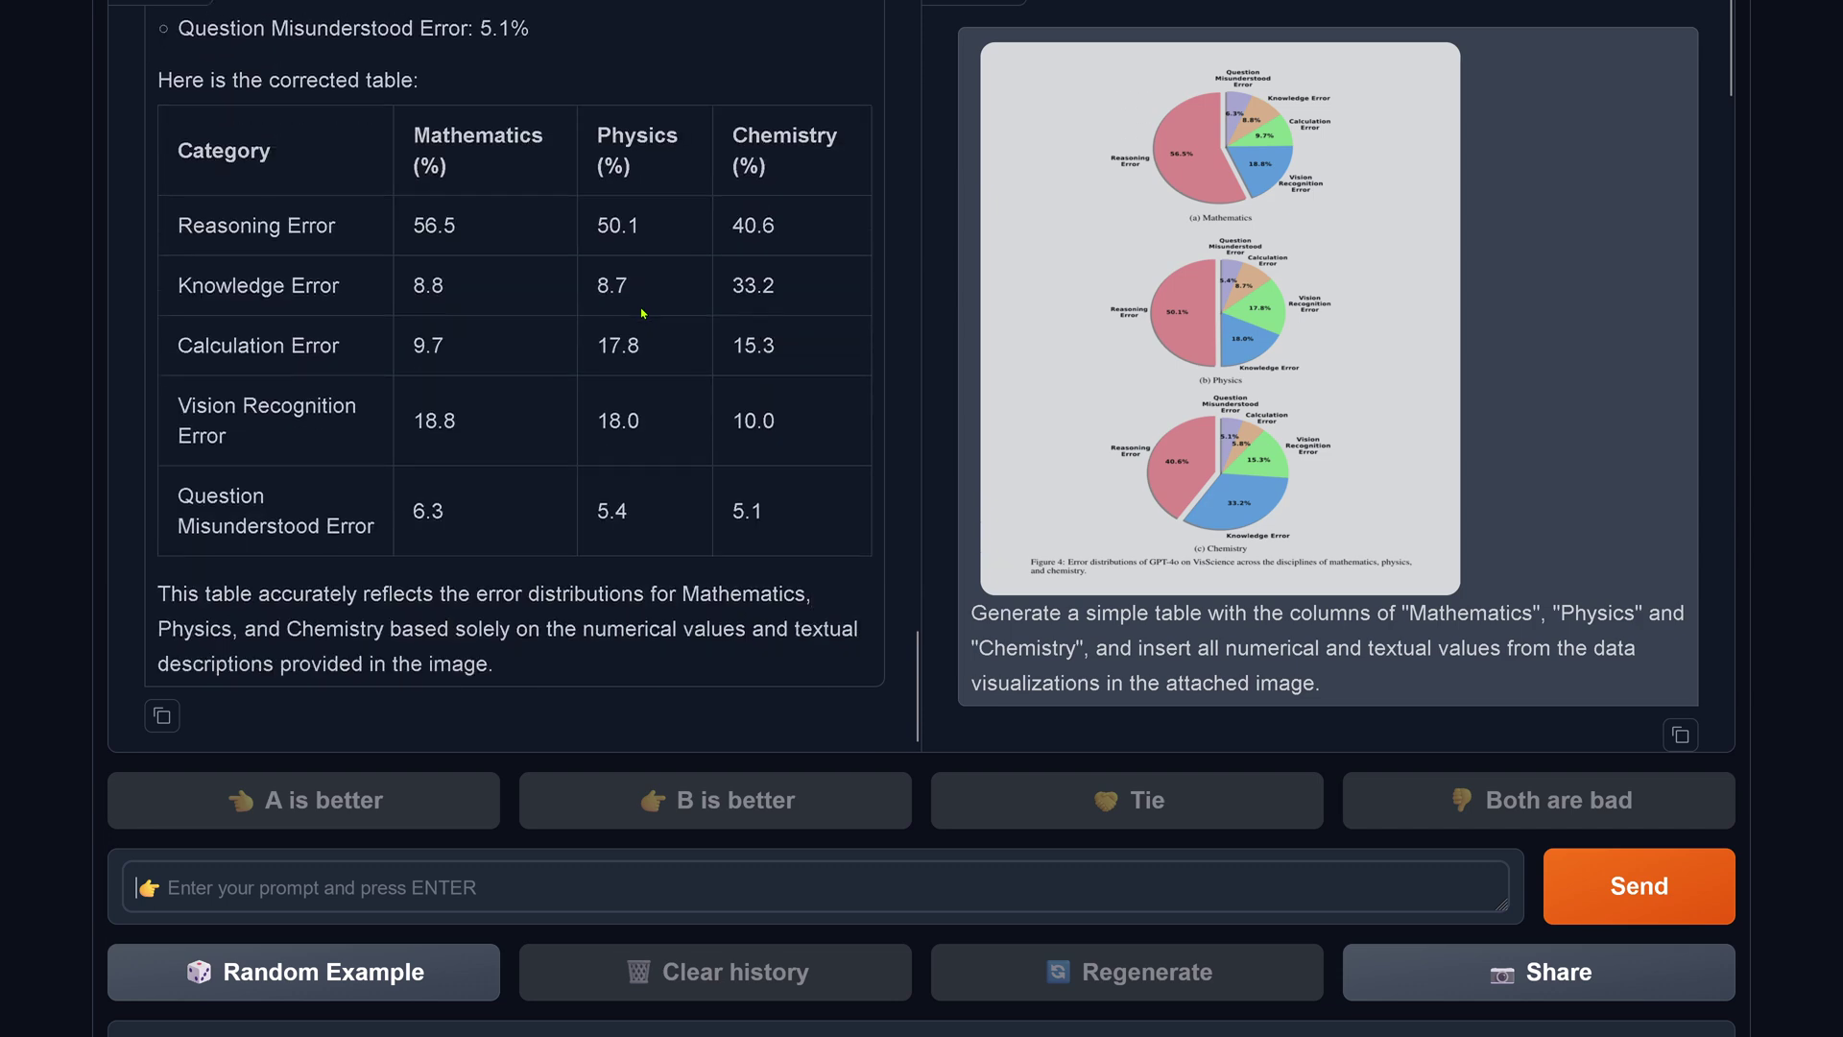
Step: Check both models' revised tables against the pie charts, covering Model A's Knowledge Error row and Model B's Mathematics rows
scroll(666, 420, "up", 1)
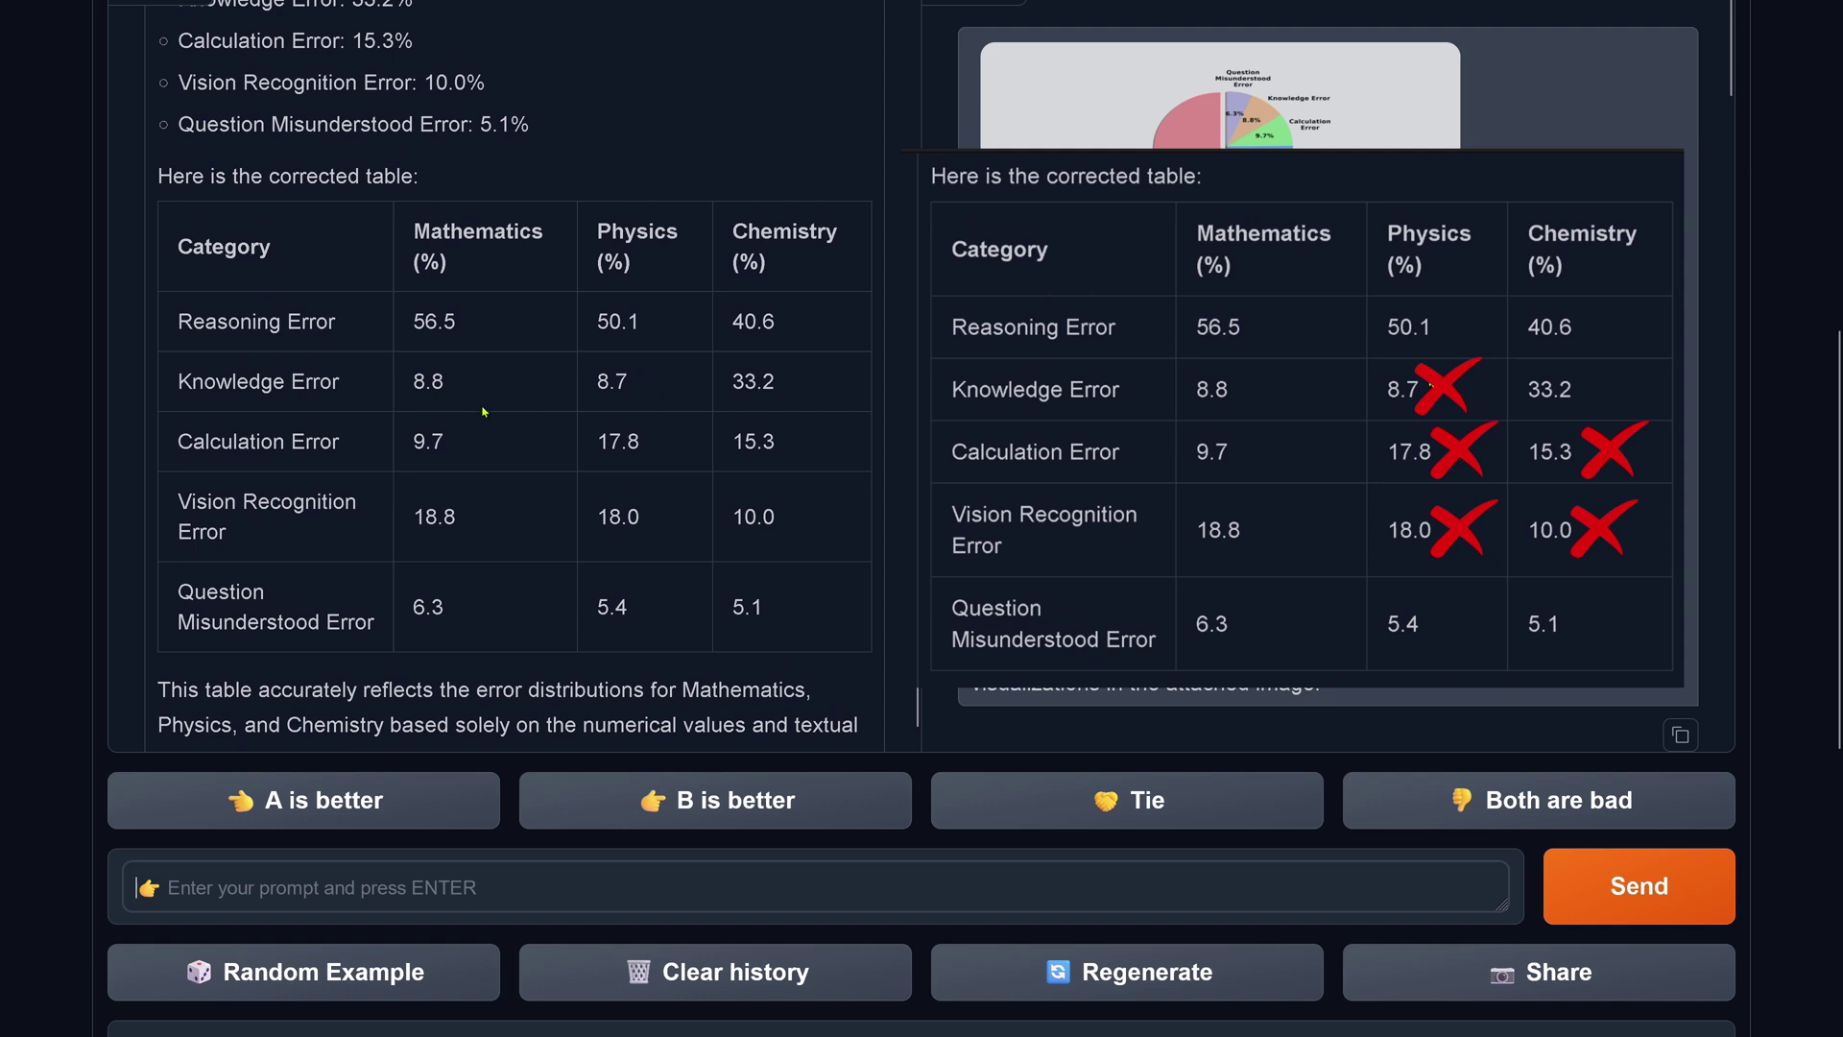
left_click_drag(393, 400, 446, 391)
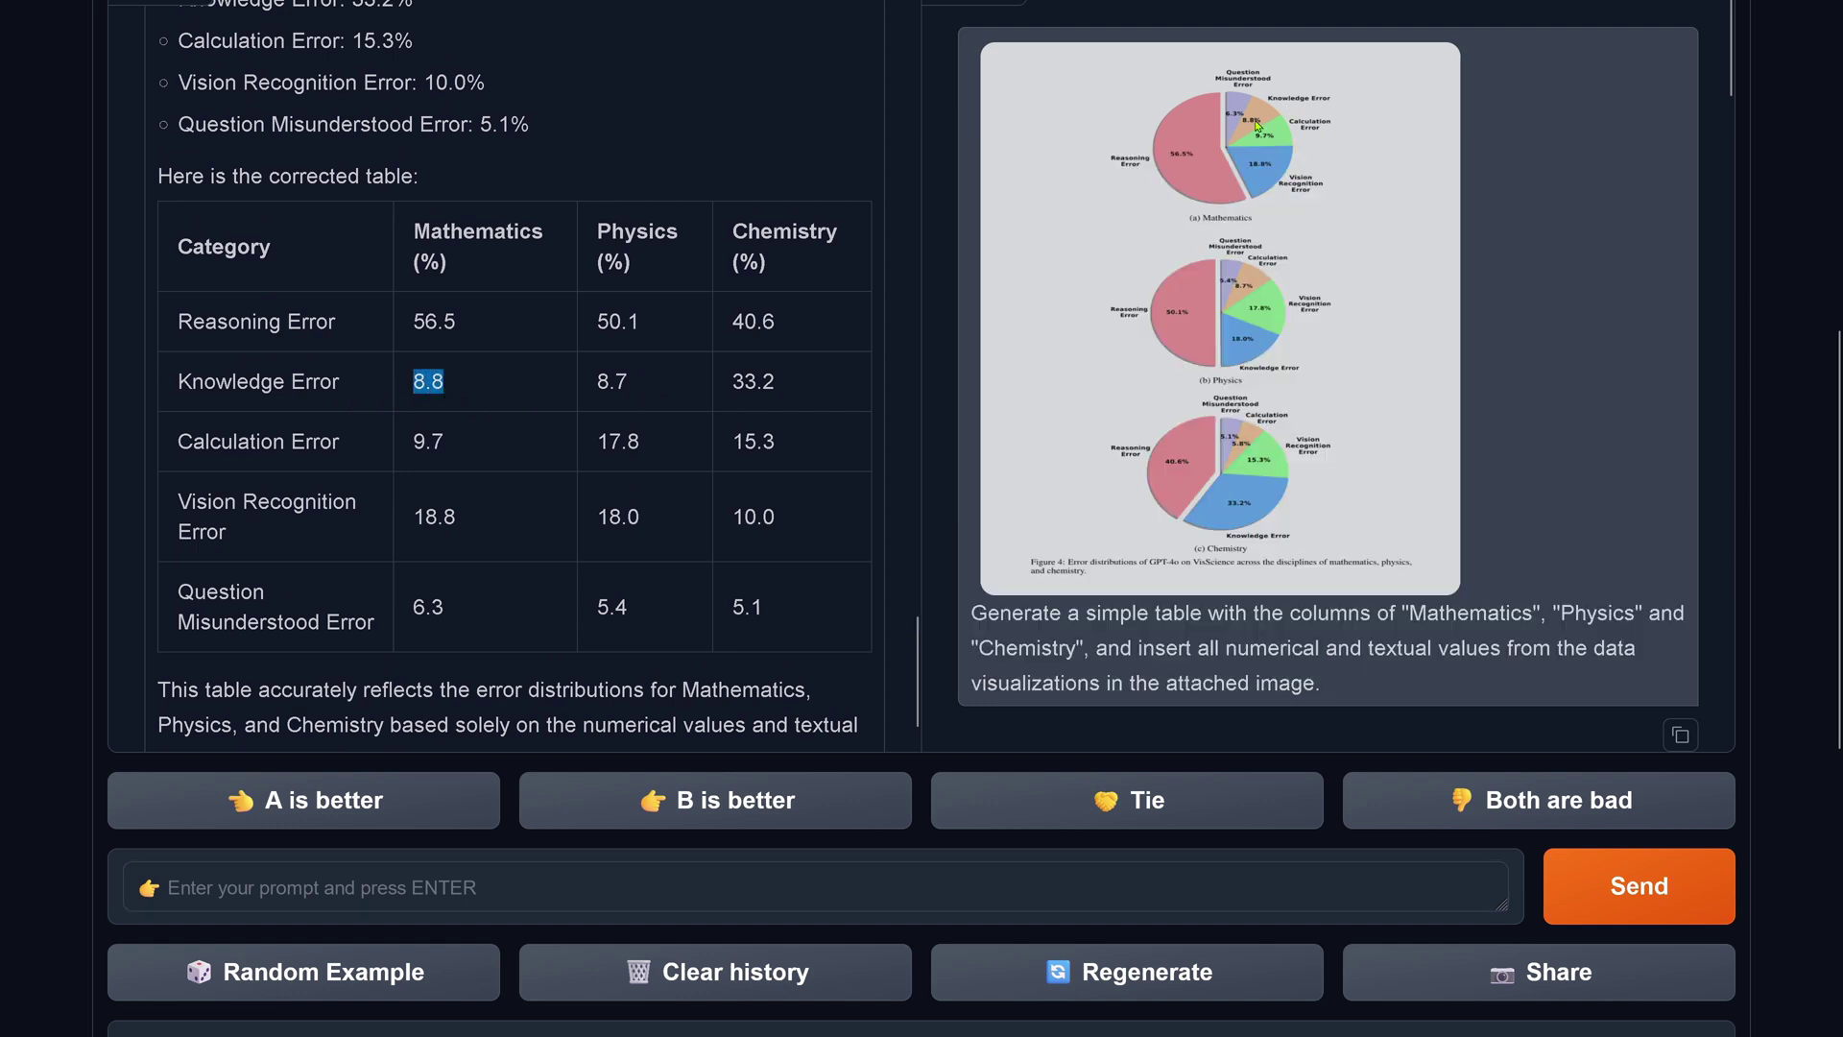
left_click_drag(595, 388, 639, 392)
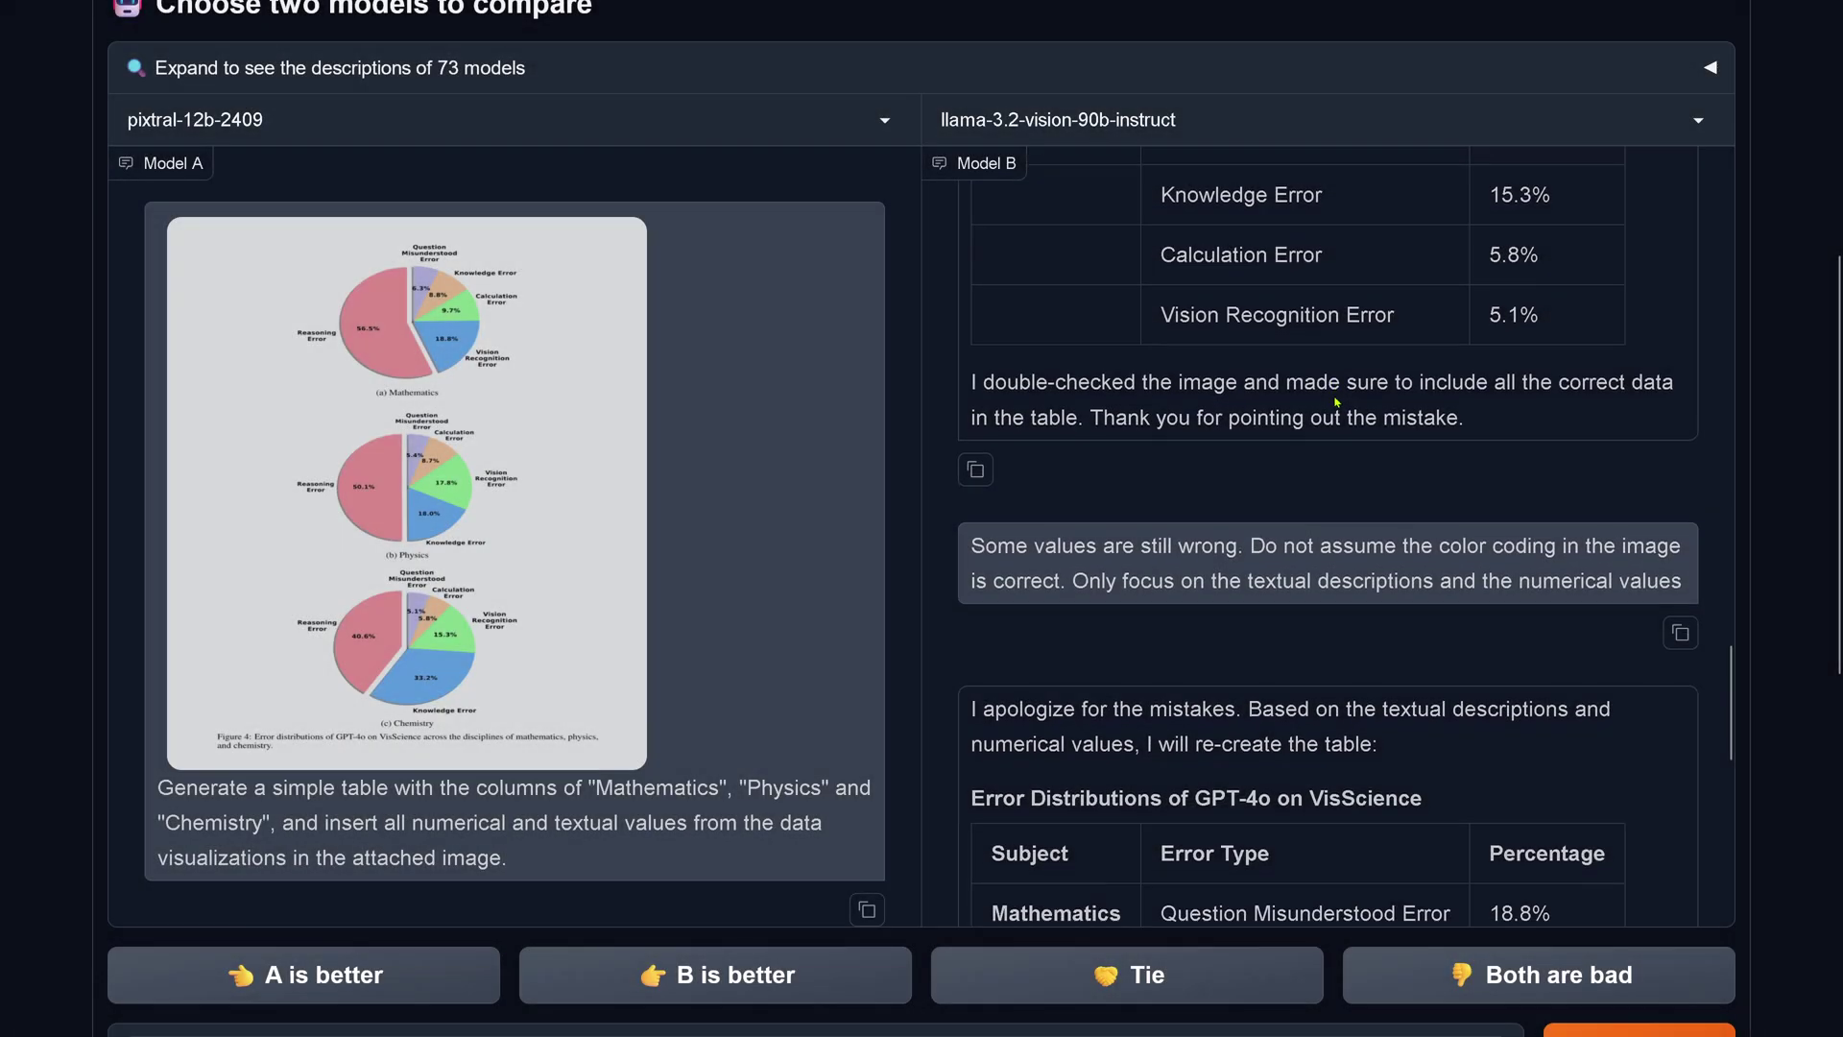
scroll(1336, 403, "down", 2)
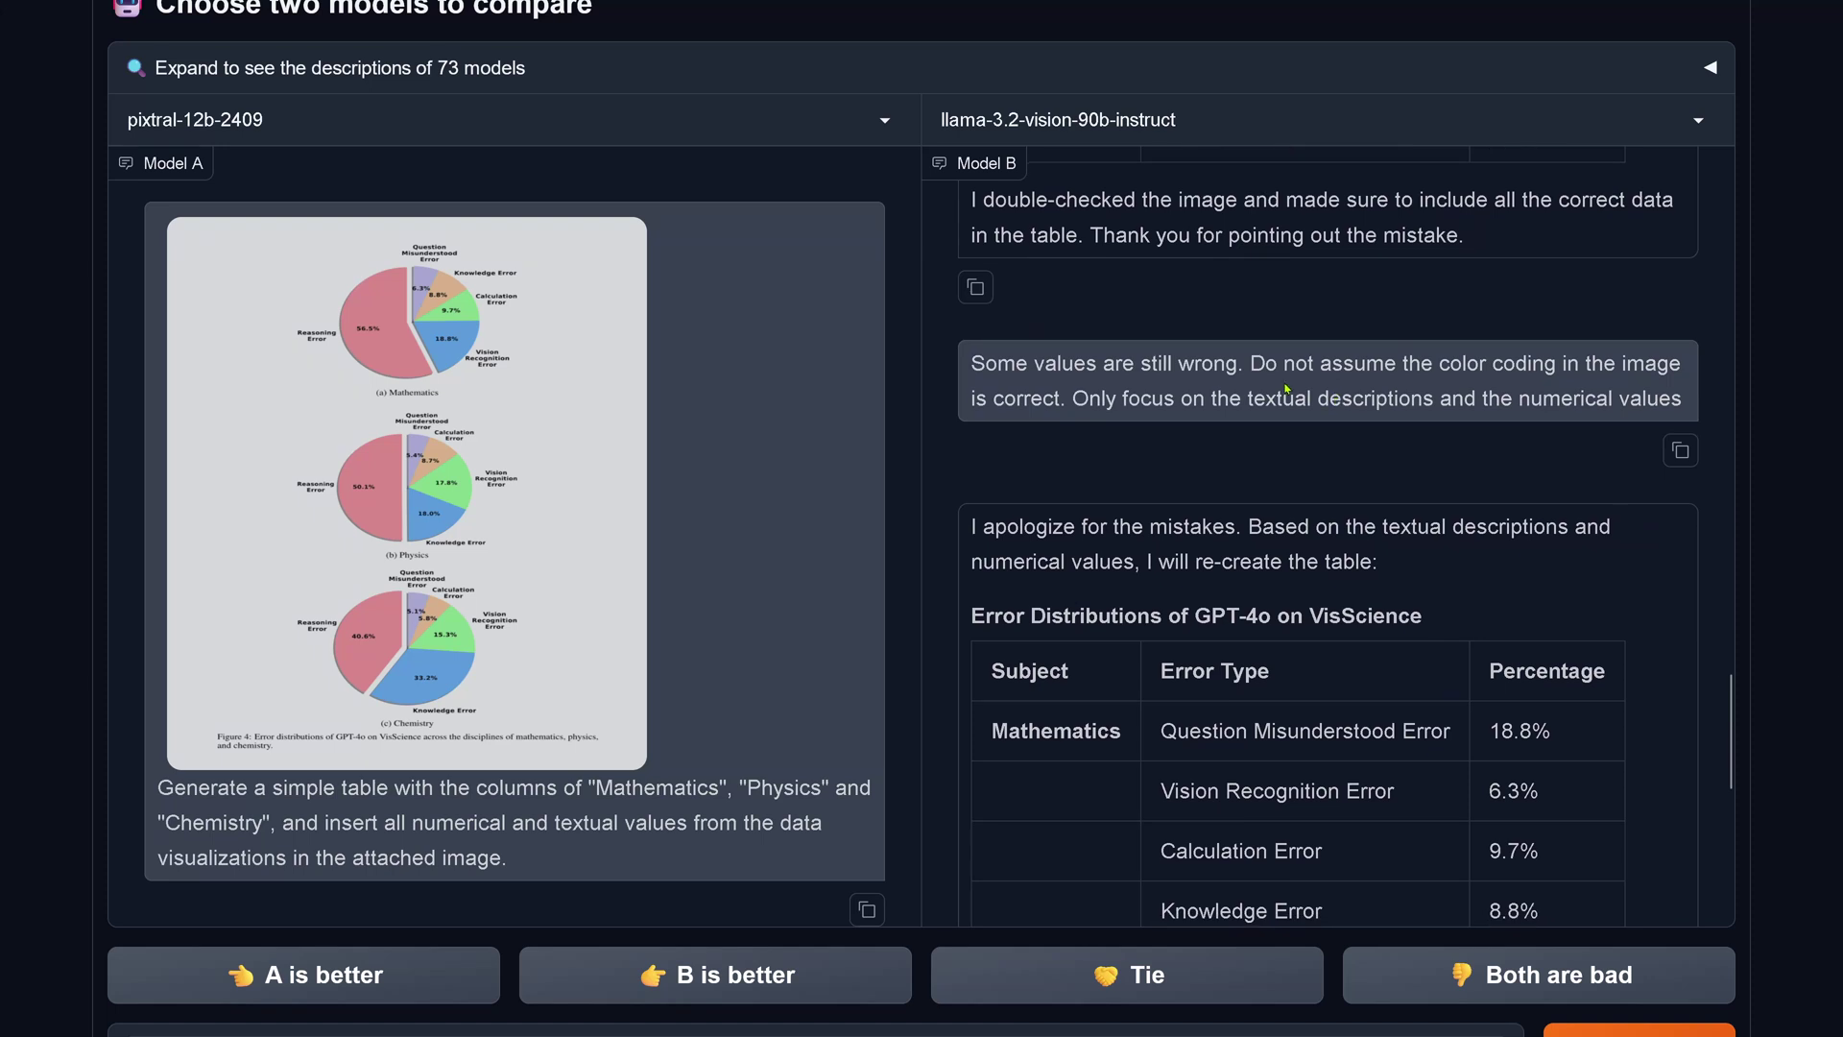
scroll(1342, 516, "down", 3)
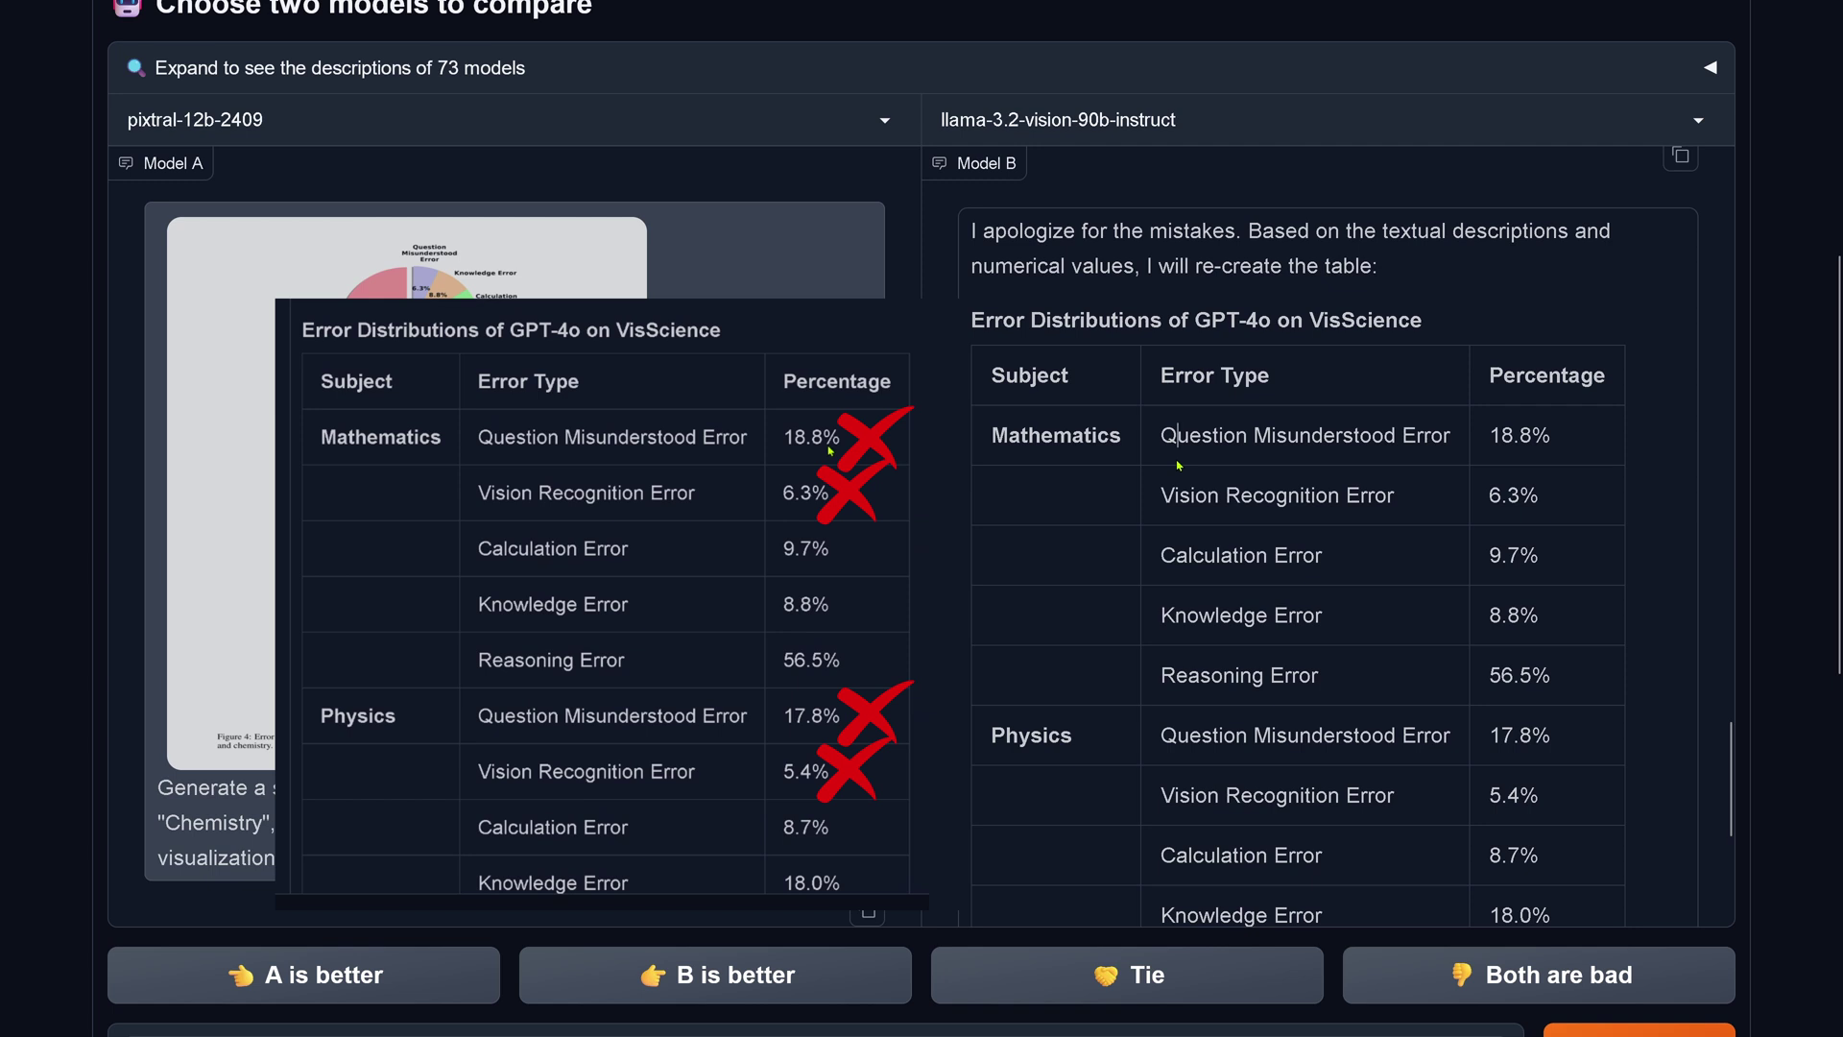
left_click_drag(1176, 435, 1554, 439)
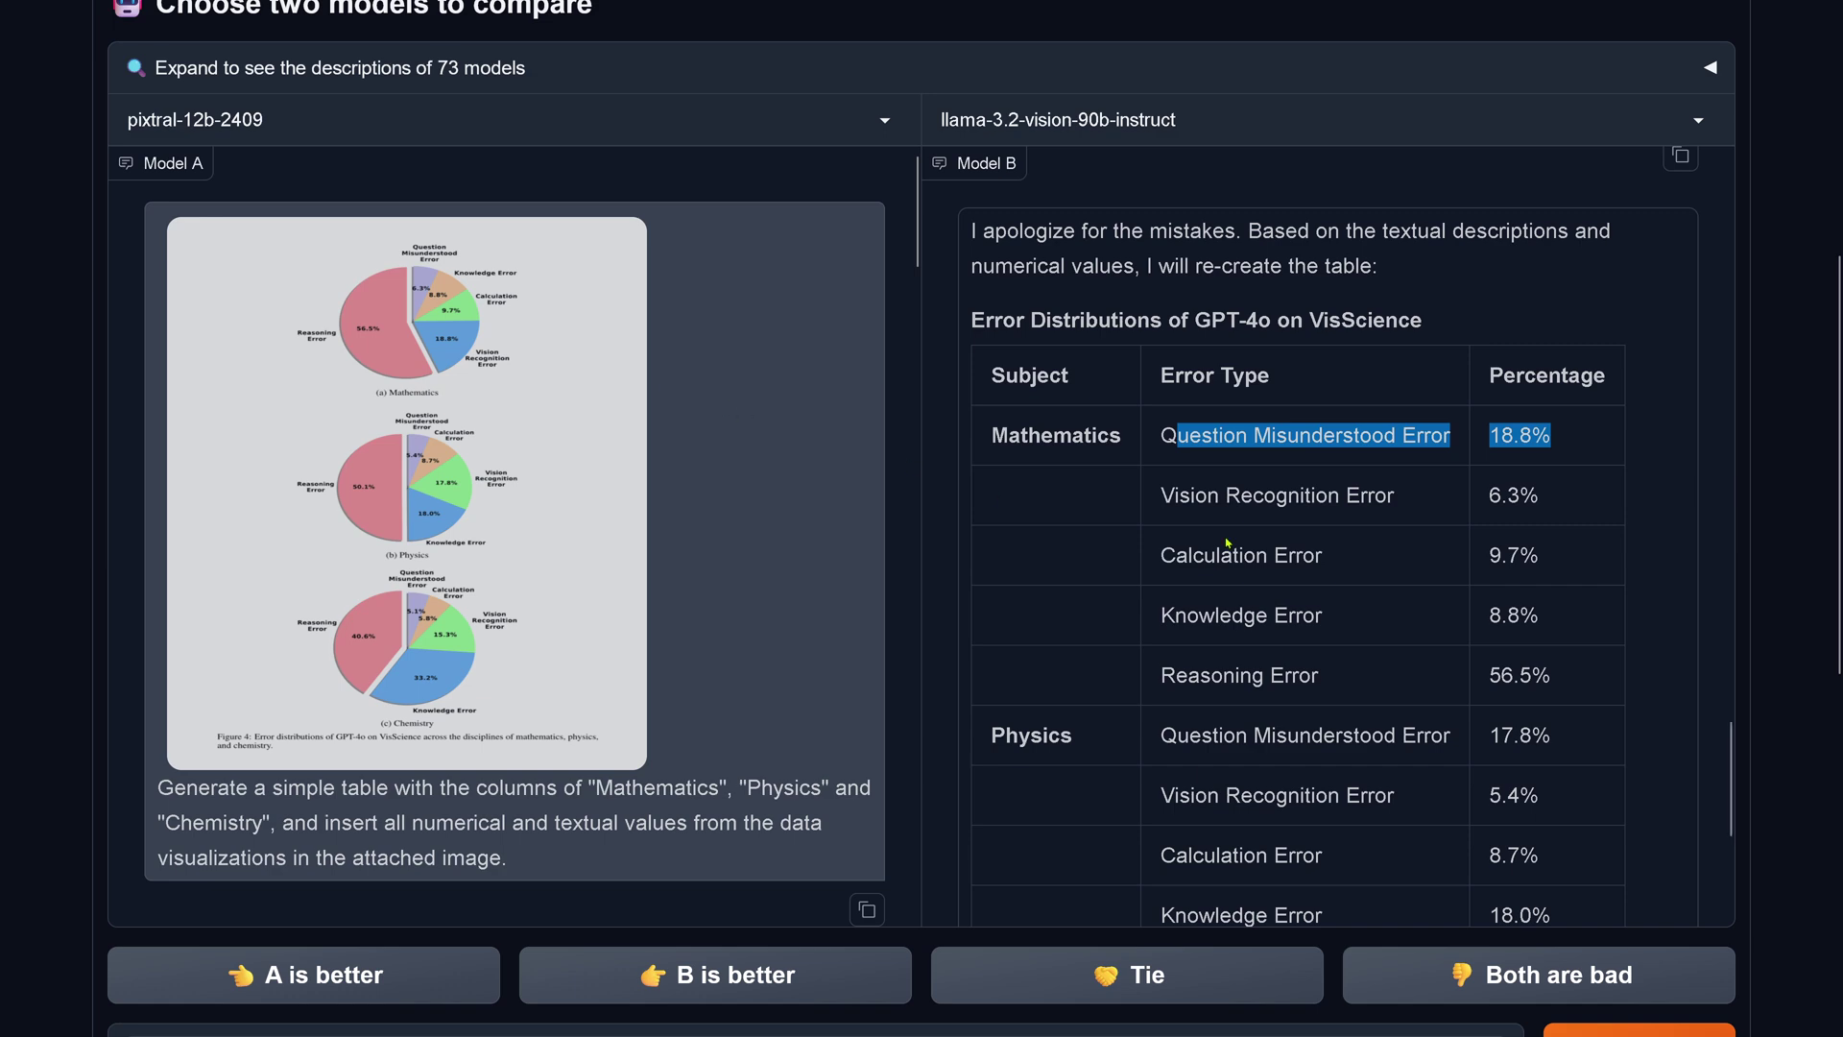
left_click_drag(1190, 500, 1546, 501)
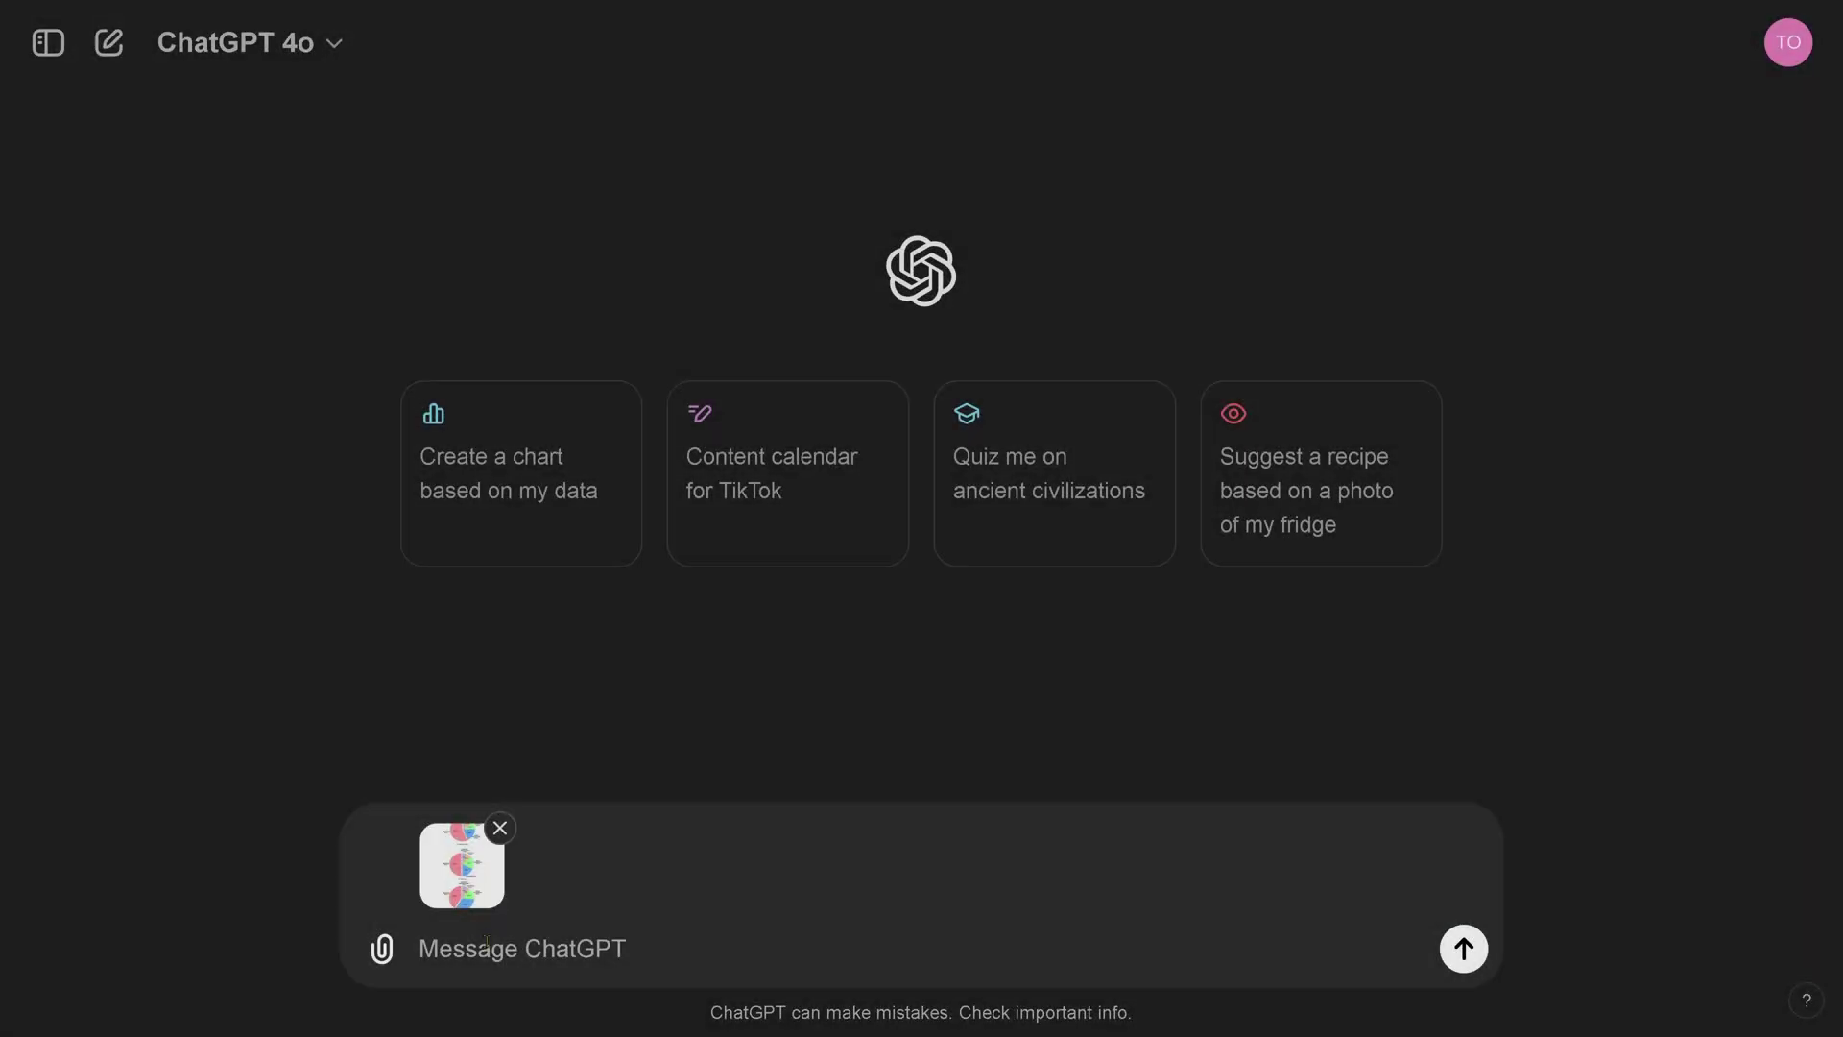
Step: In ChatGPT 4o, request a simple table with Mathematics, Physics and Chemistry columns containing all values from the attached image, and review the reply
type("Generate a simple table with the columns of \"Mathematics\", \"Physics\" and \"Chemistry\", and insert all numerical and textual values from the data visualizations in the attached image.")
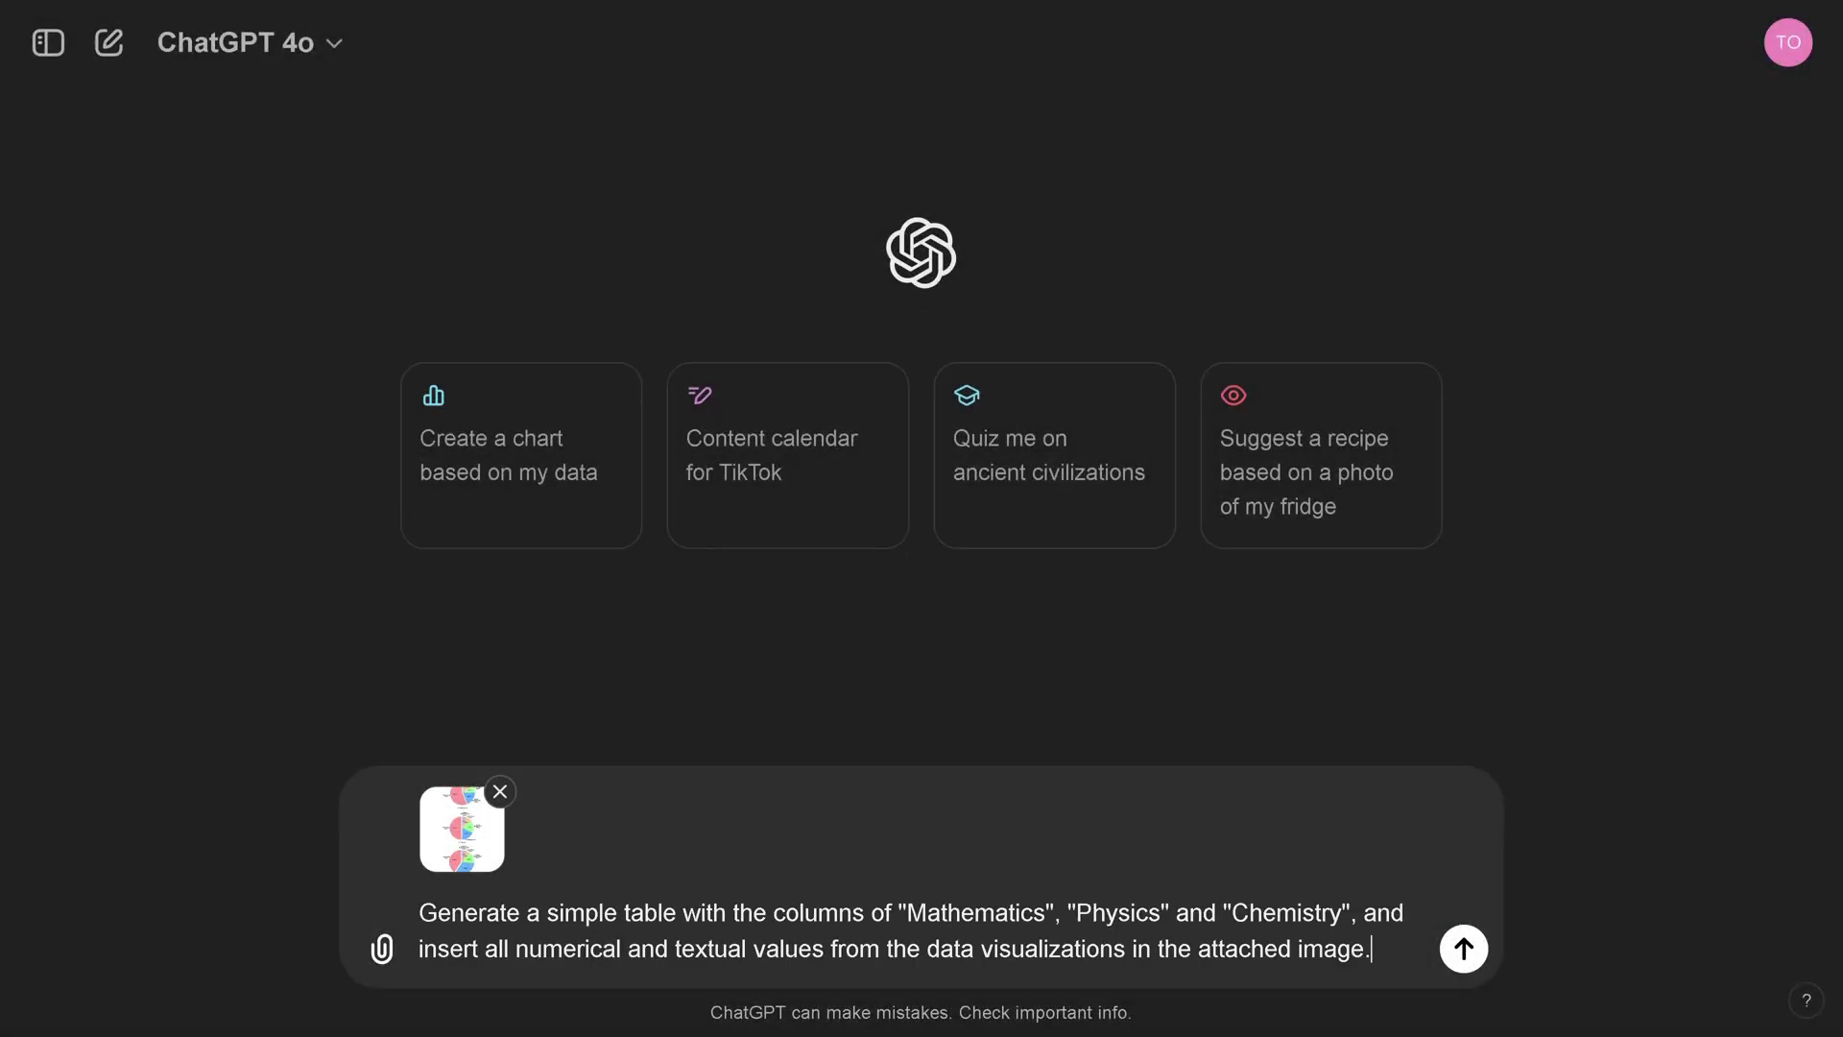
key("Return")
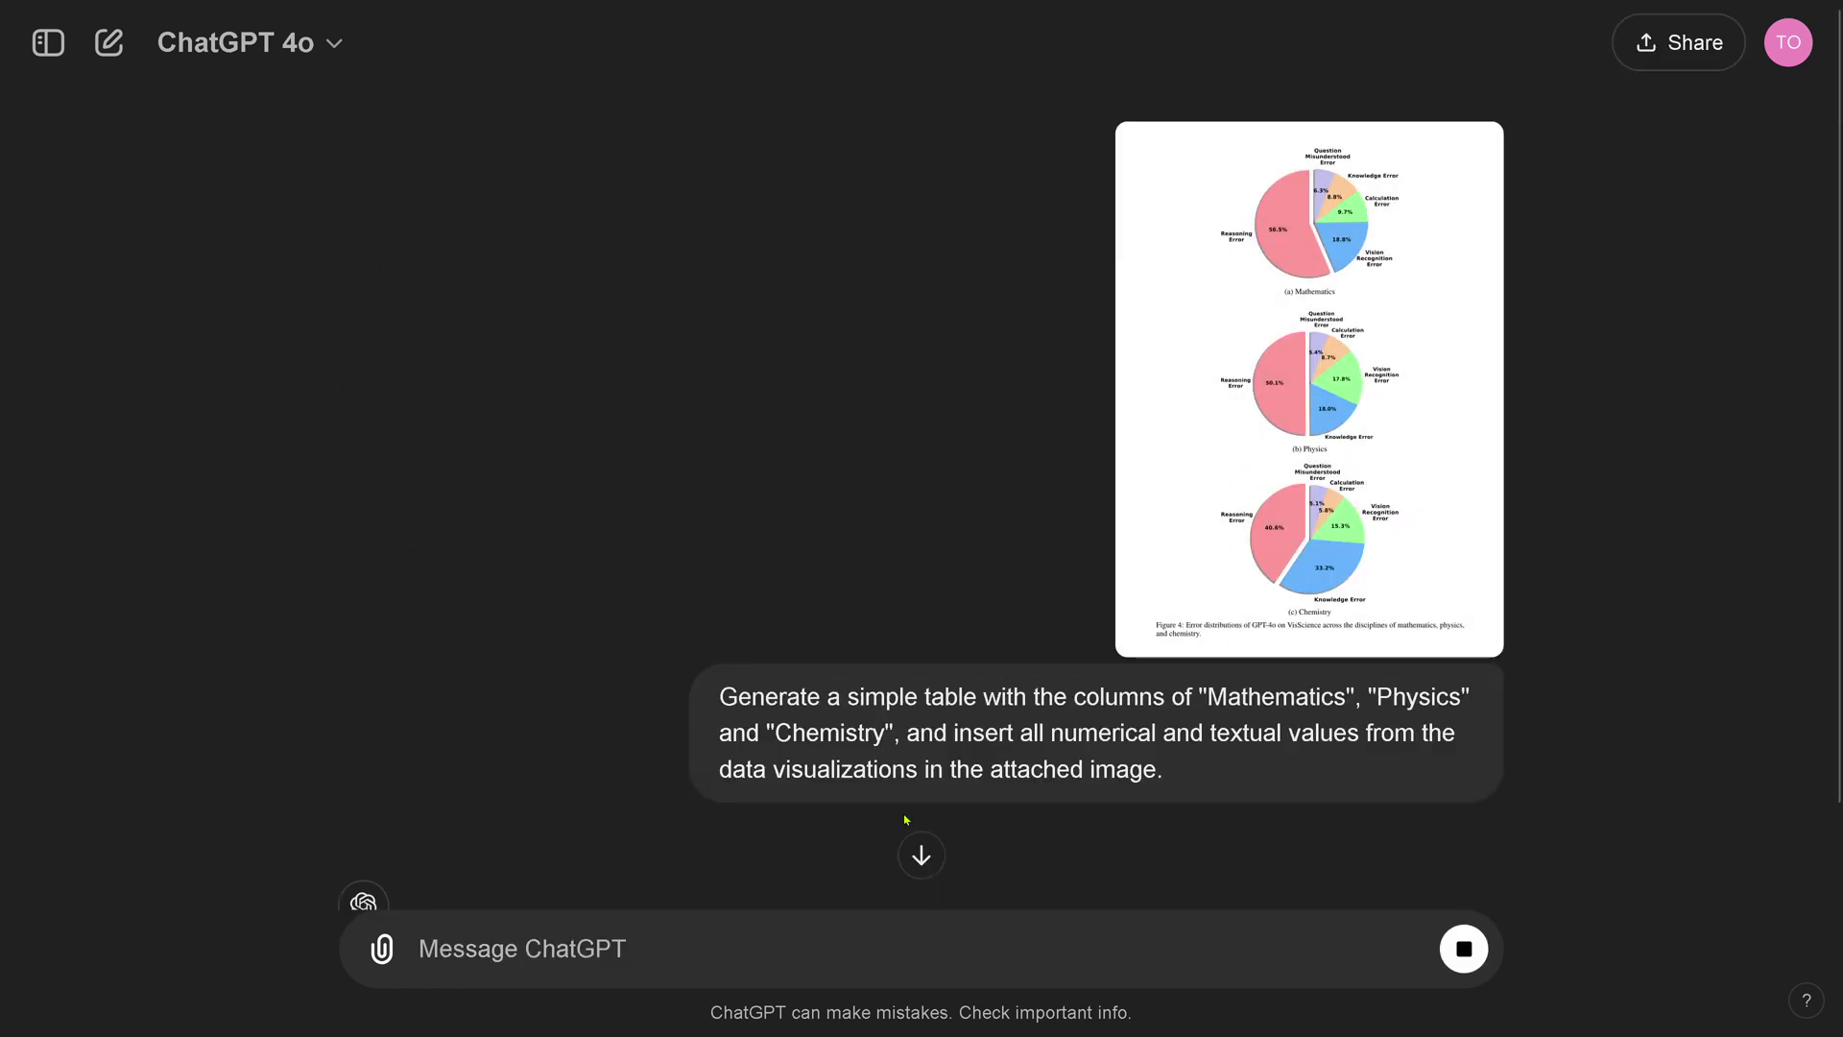
left_click(921, 852)
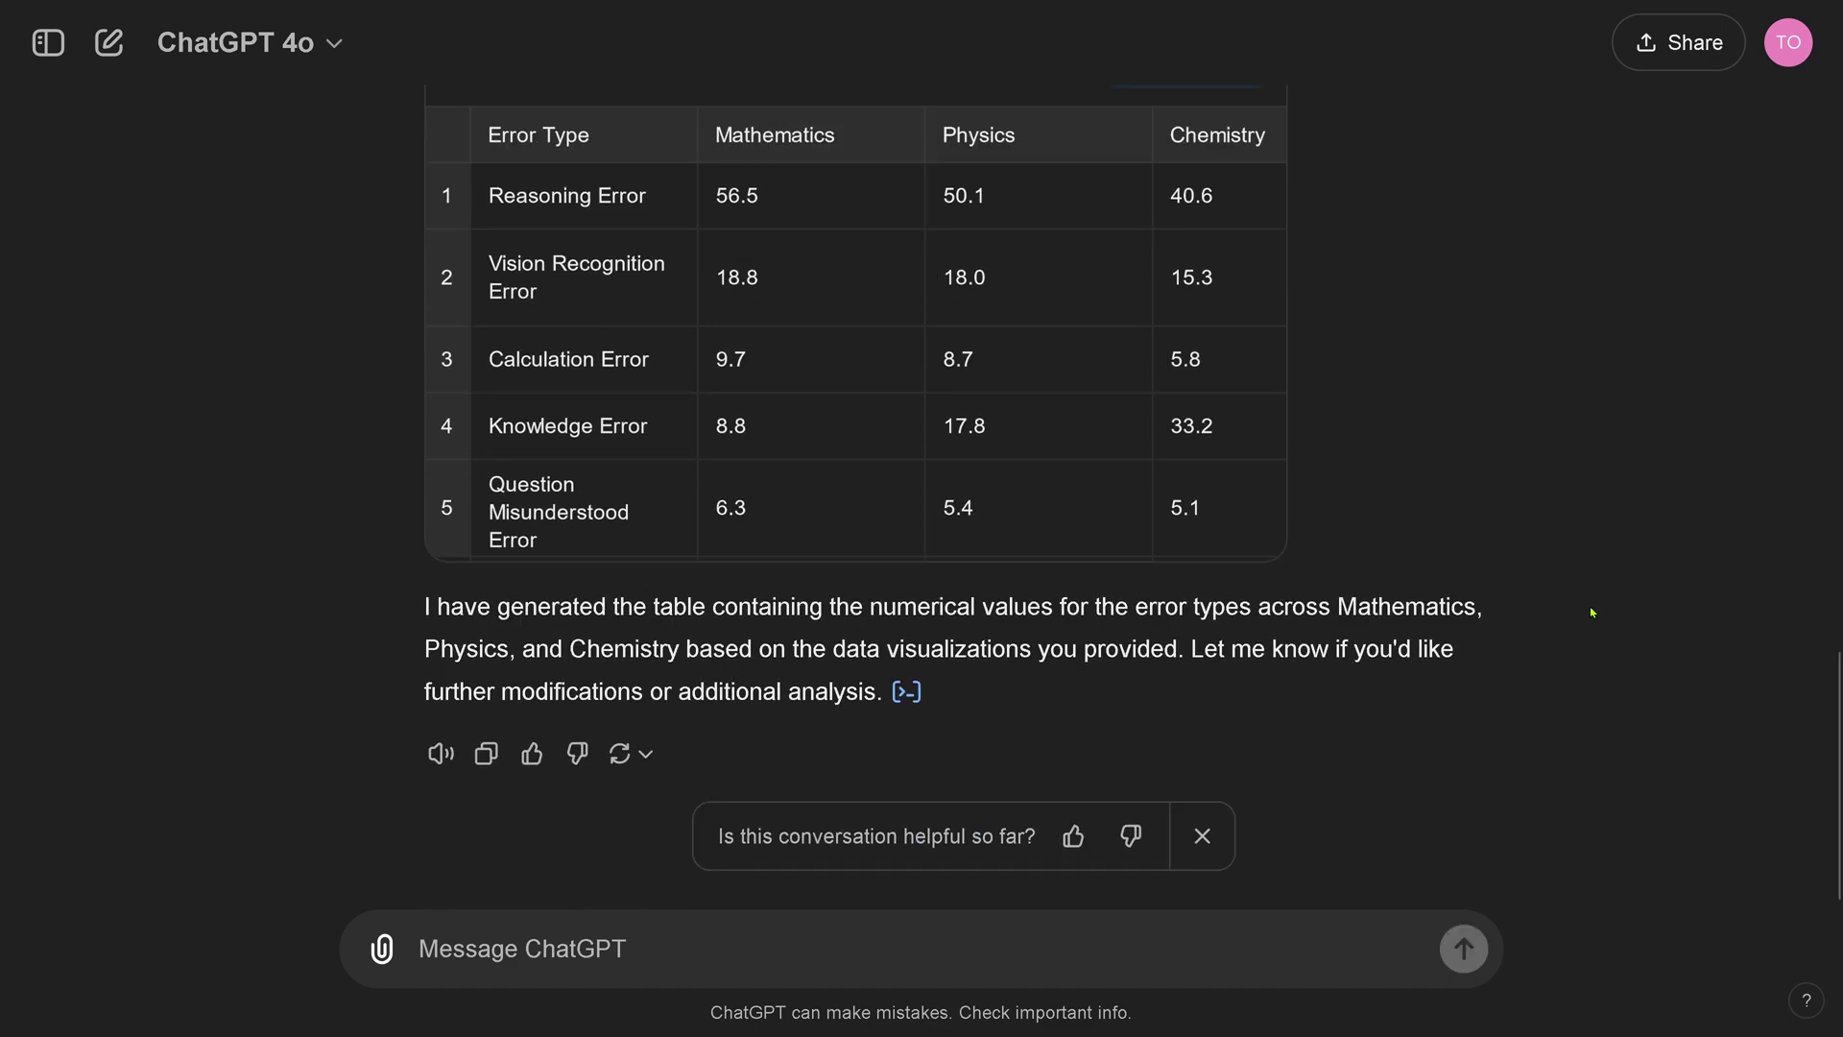
scroll(1592, 612, "up", 3)
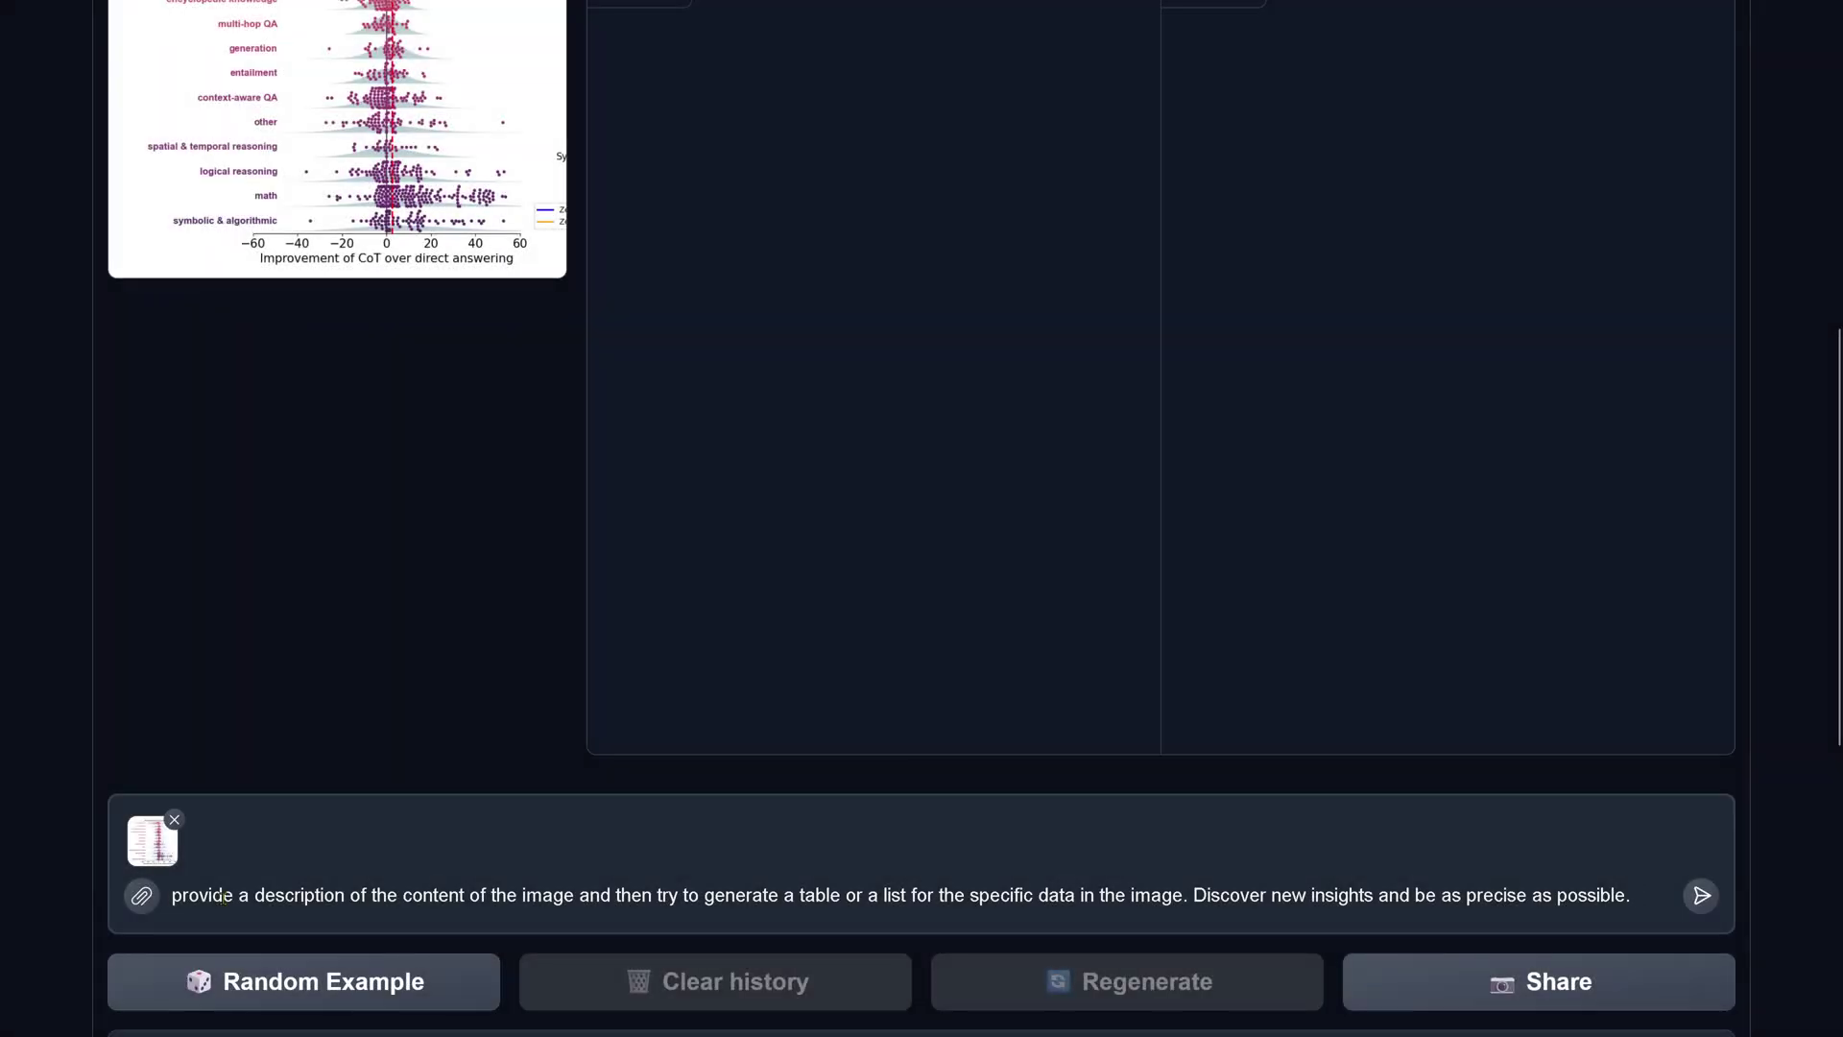
Step: Back in Chatbot Arena, send the prepared prompt asking both models to describe the CoT chart, tabulate or list its data, and discover new insights
left_click_drag(223, 897, 1561, 919)
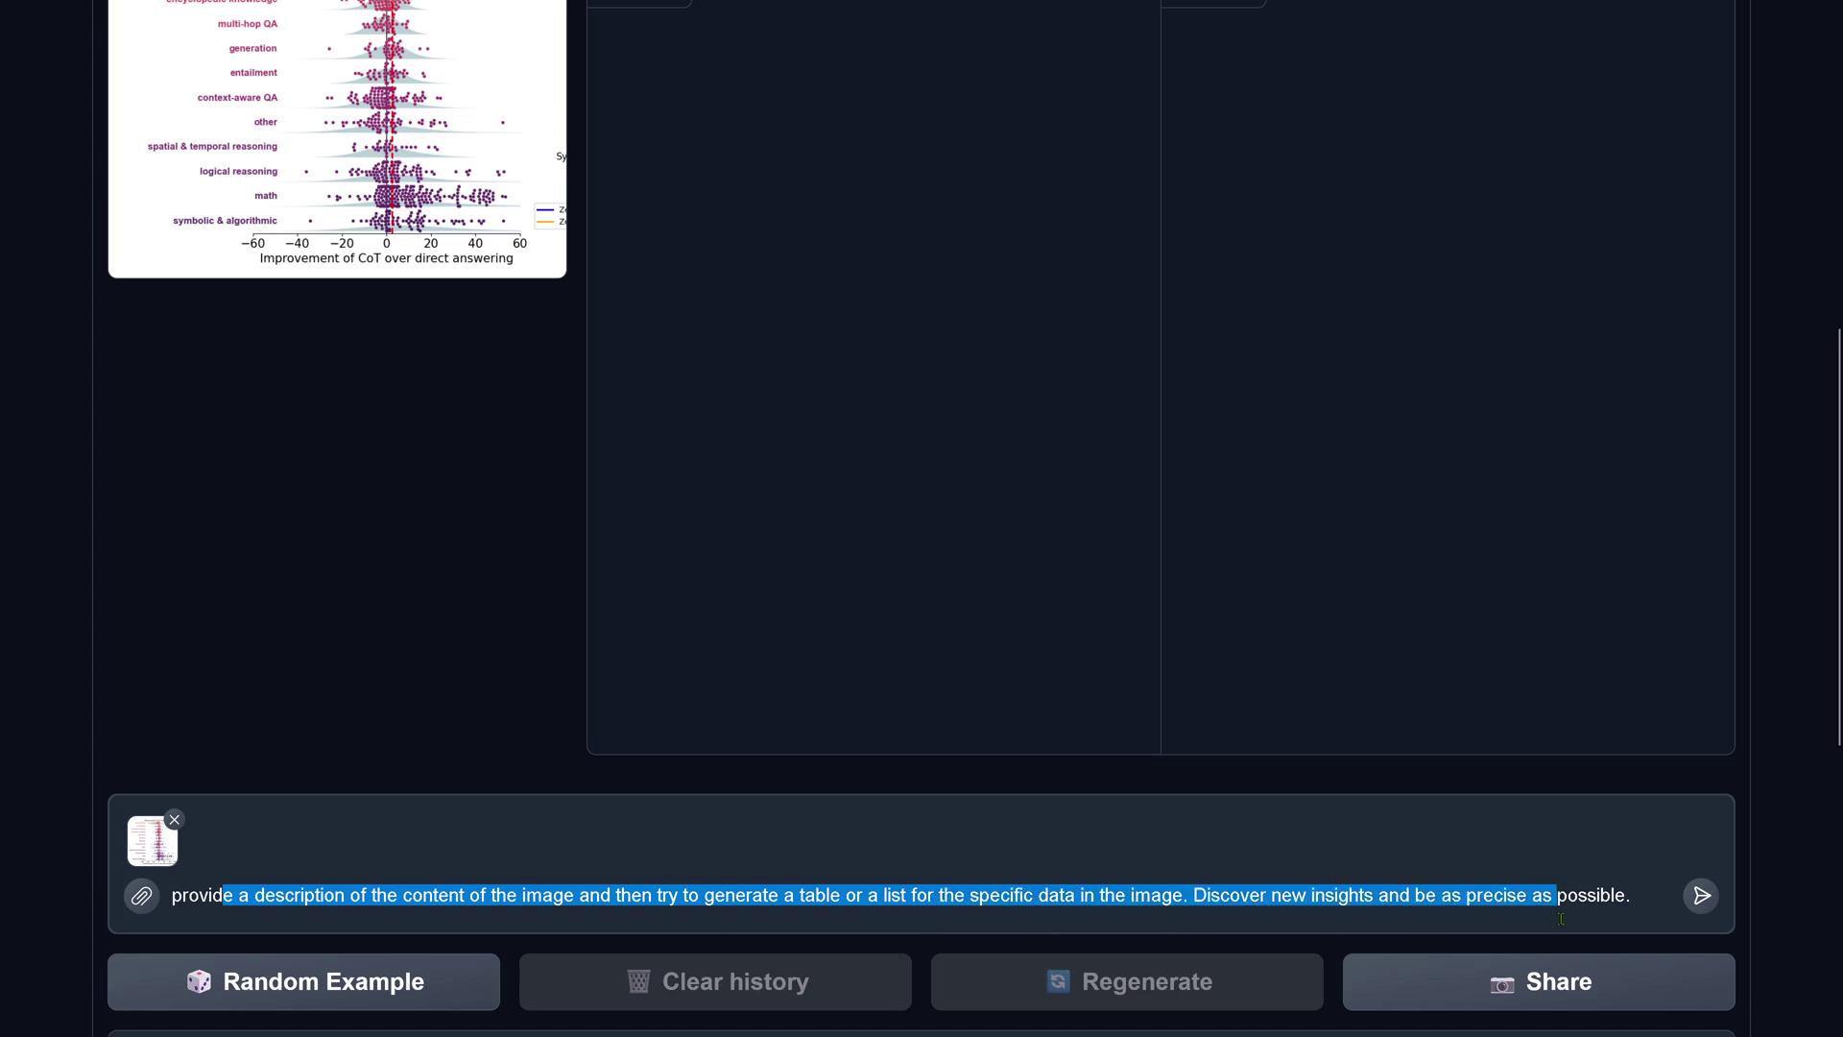
left_click(1699, 907)
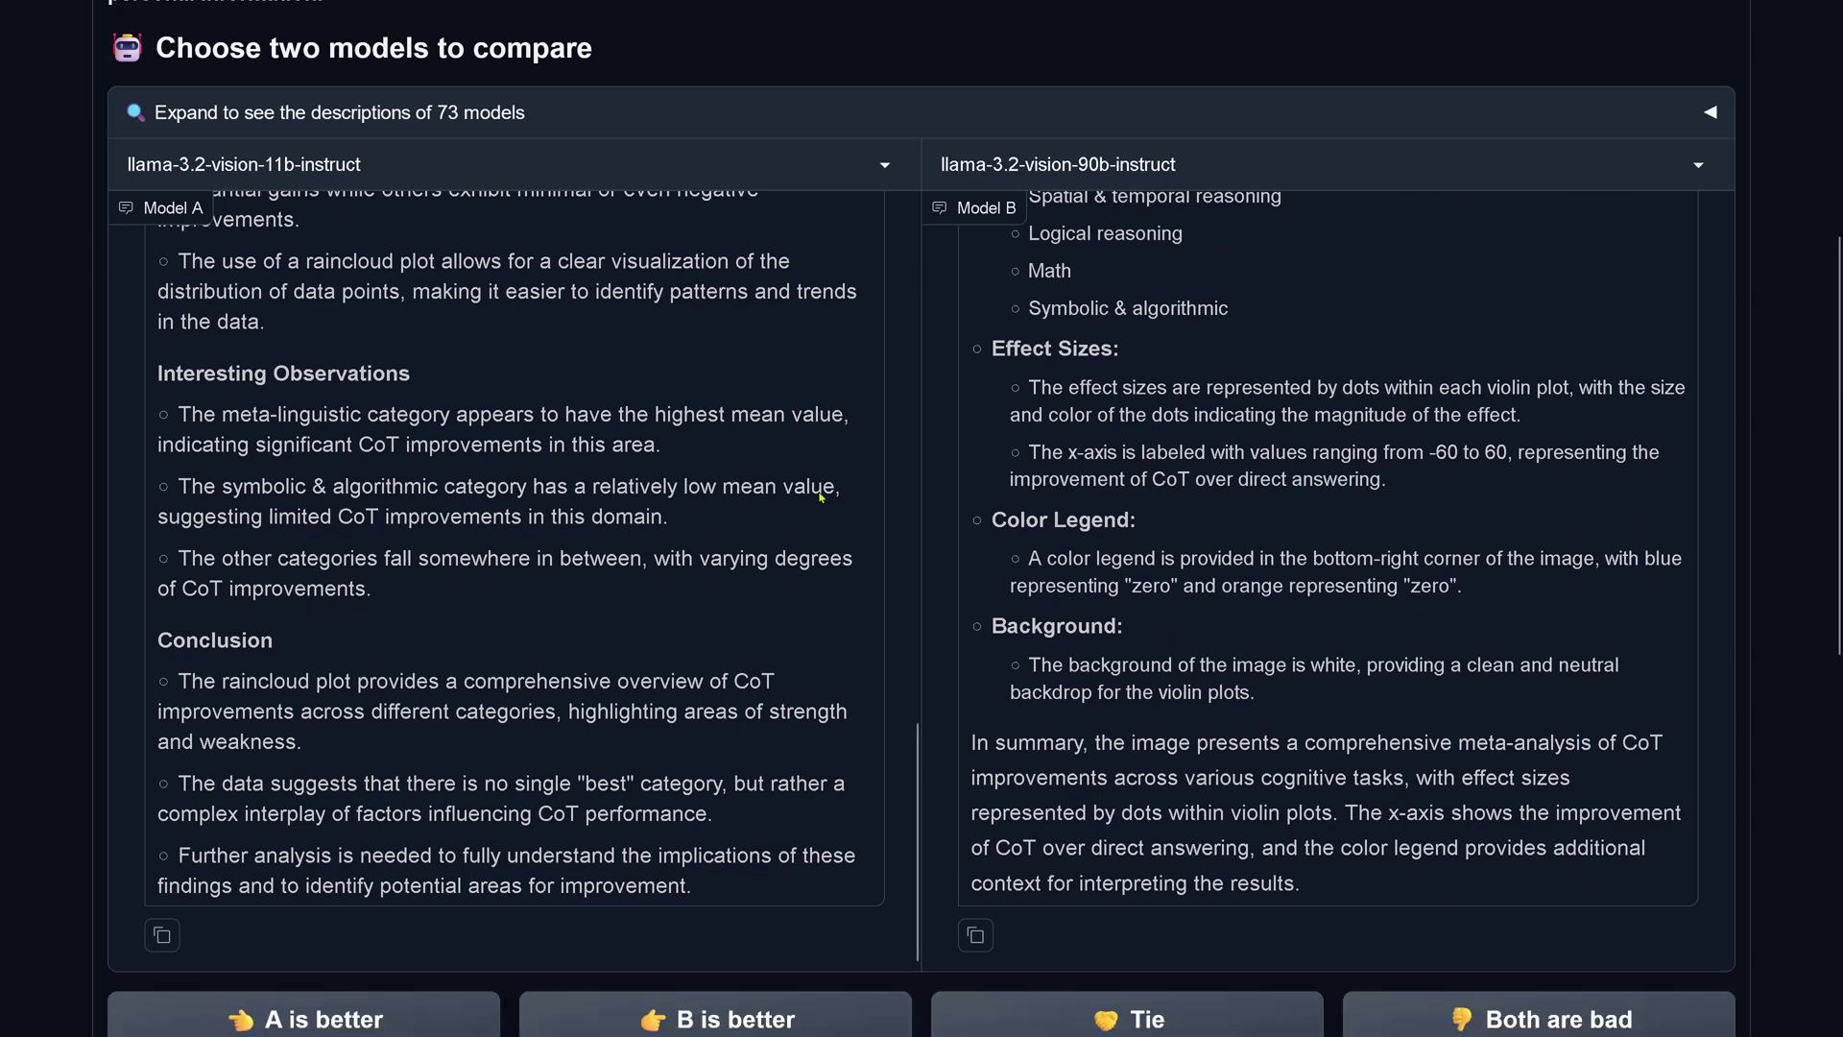
Step: Review Model A's description of the CoT chart, covering the introductory paragraph and the Central Line entry under Raincloud Plot Details
scroll(1267, 478, "up", 10)
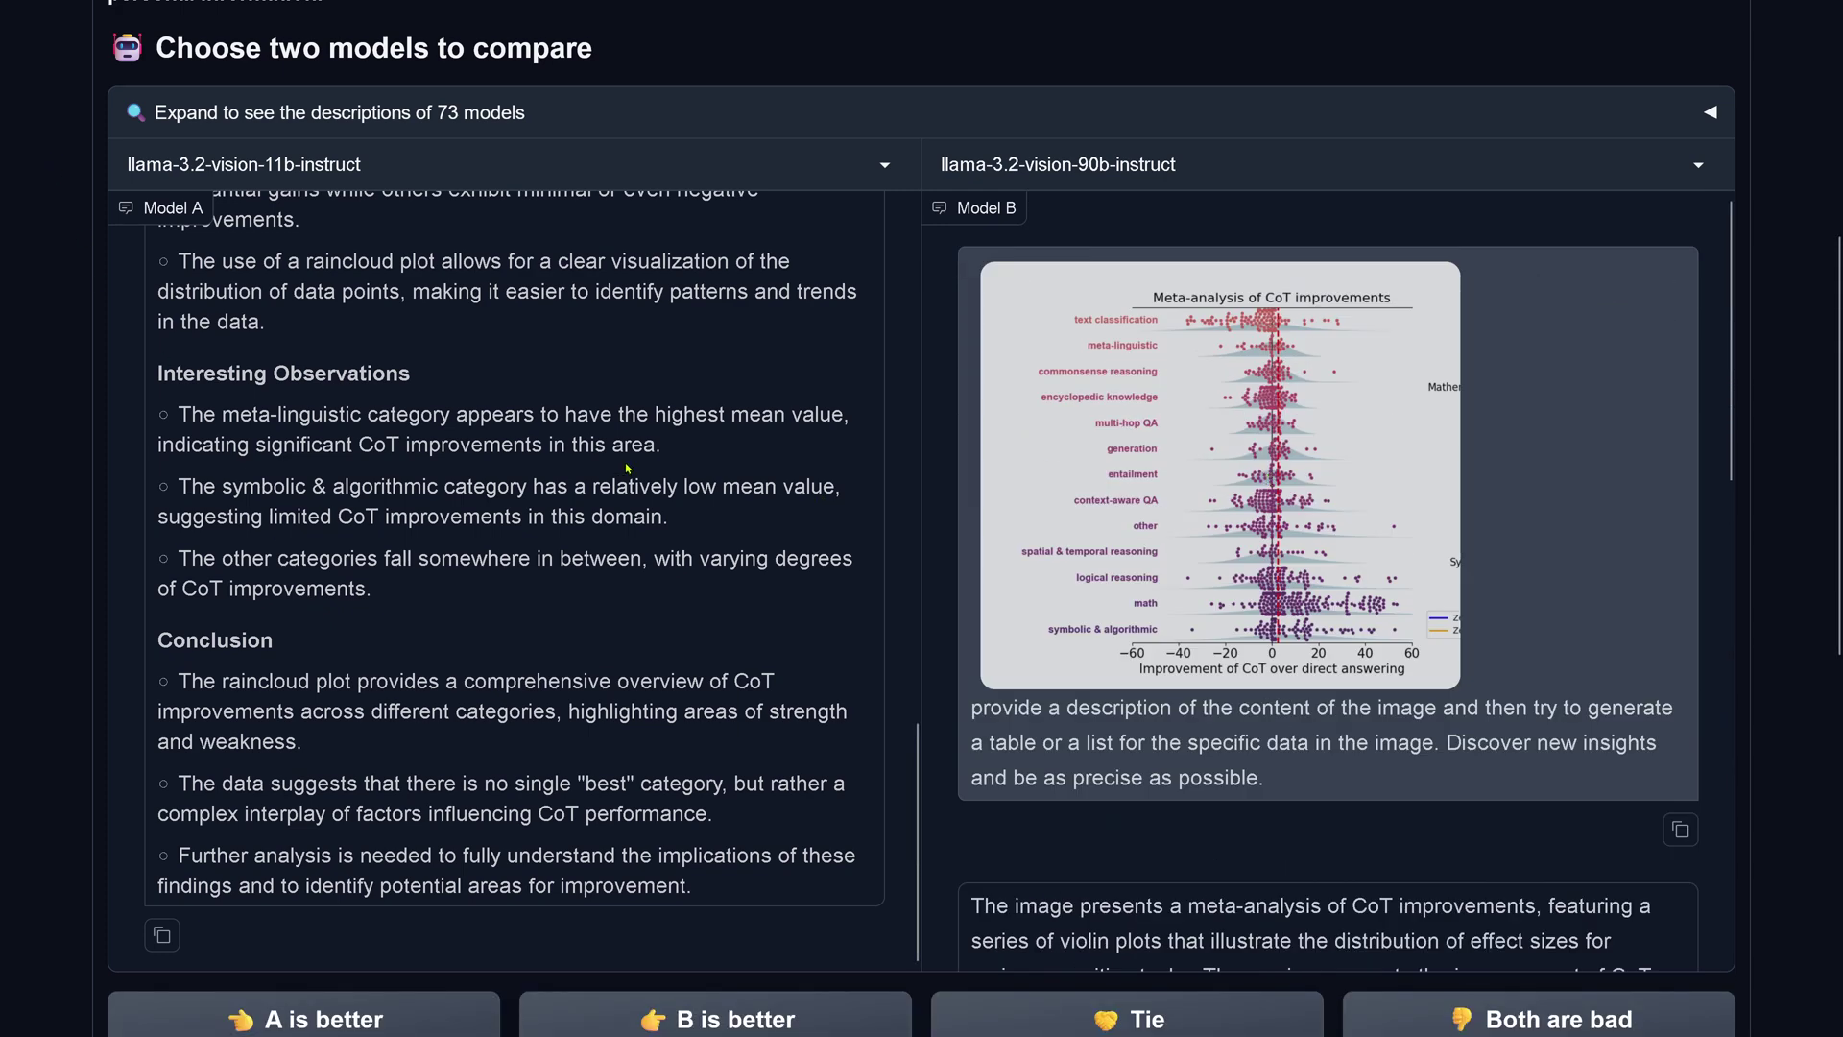
scroll(626, 469, "up", 10)
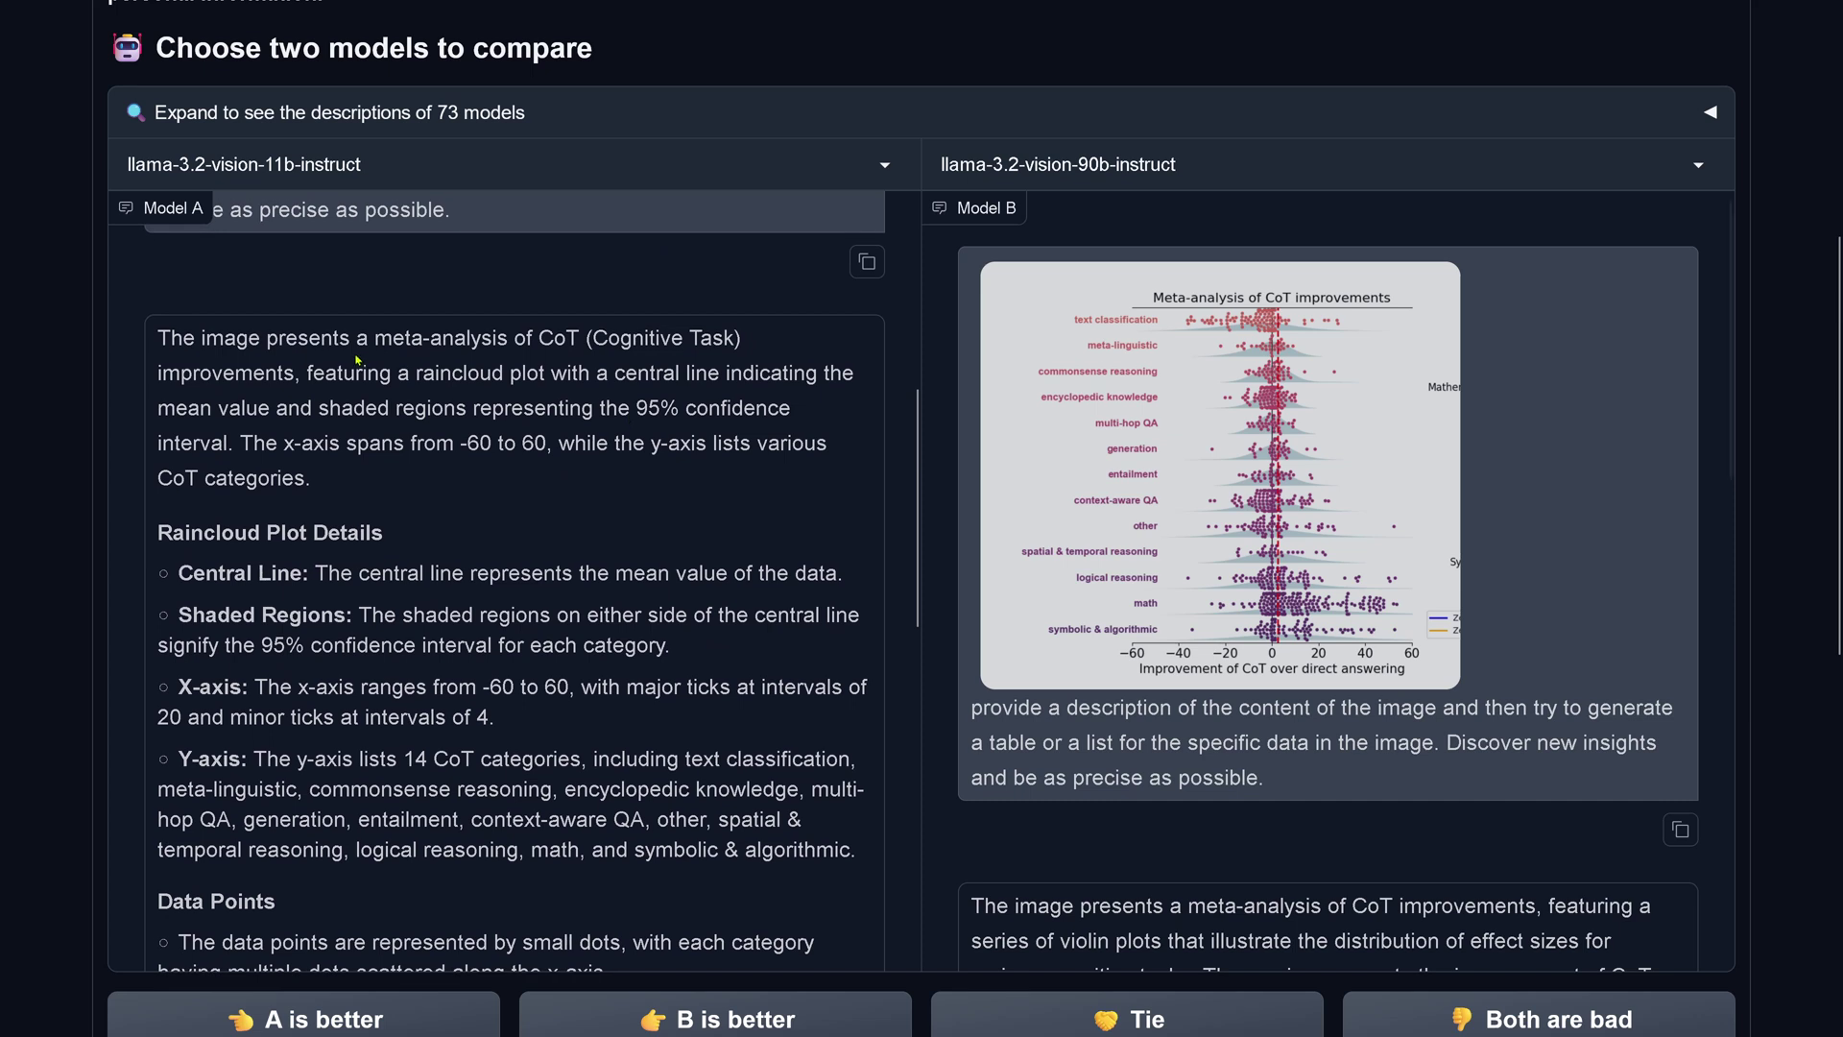
left_click_drag(412, 350, 520, 423)
left_click_drag(380, 442, 376, 480)
left_click_drag(276, 573, 843, 574)
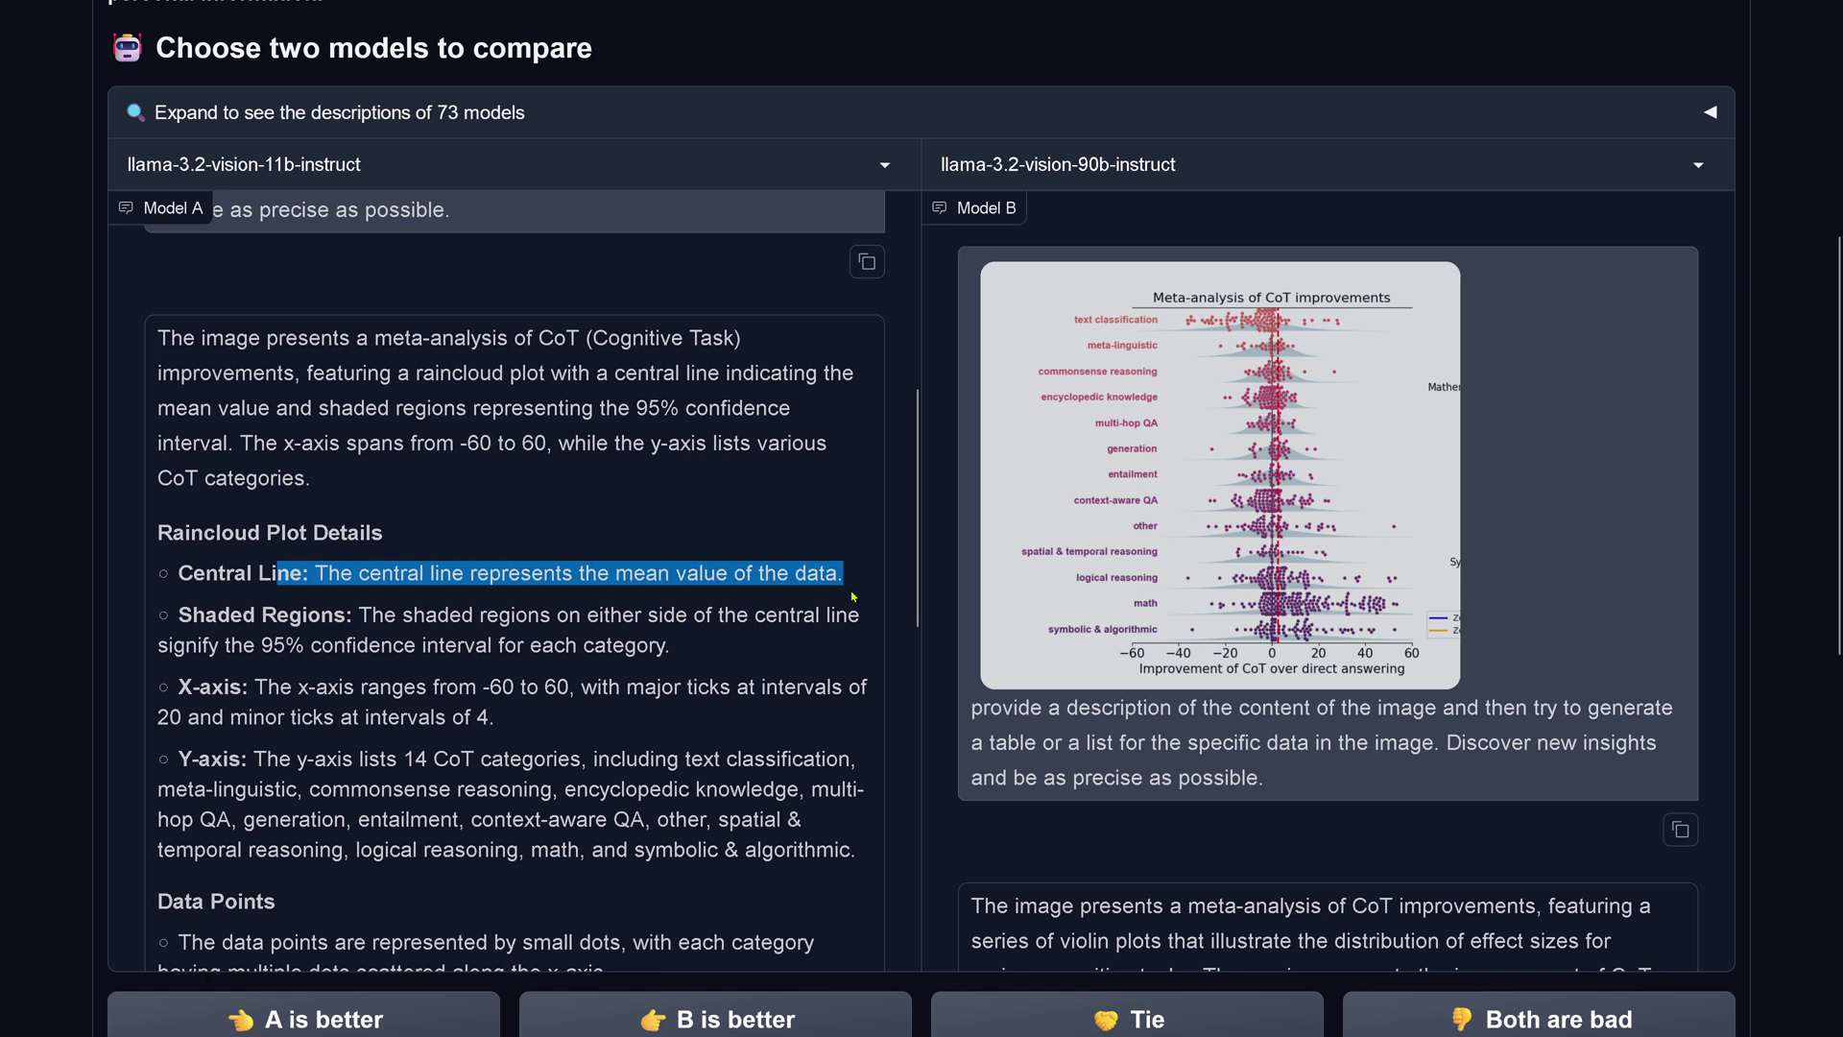
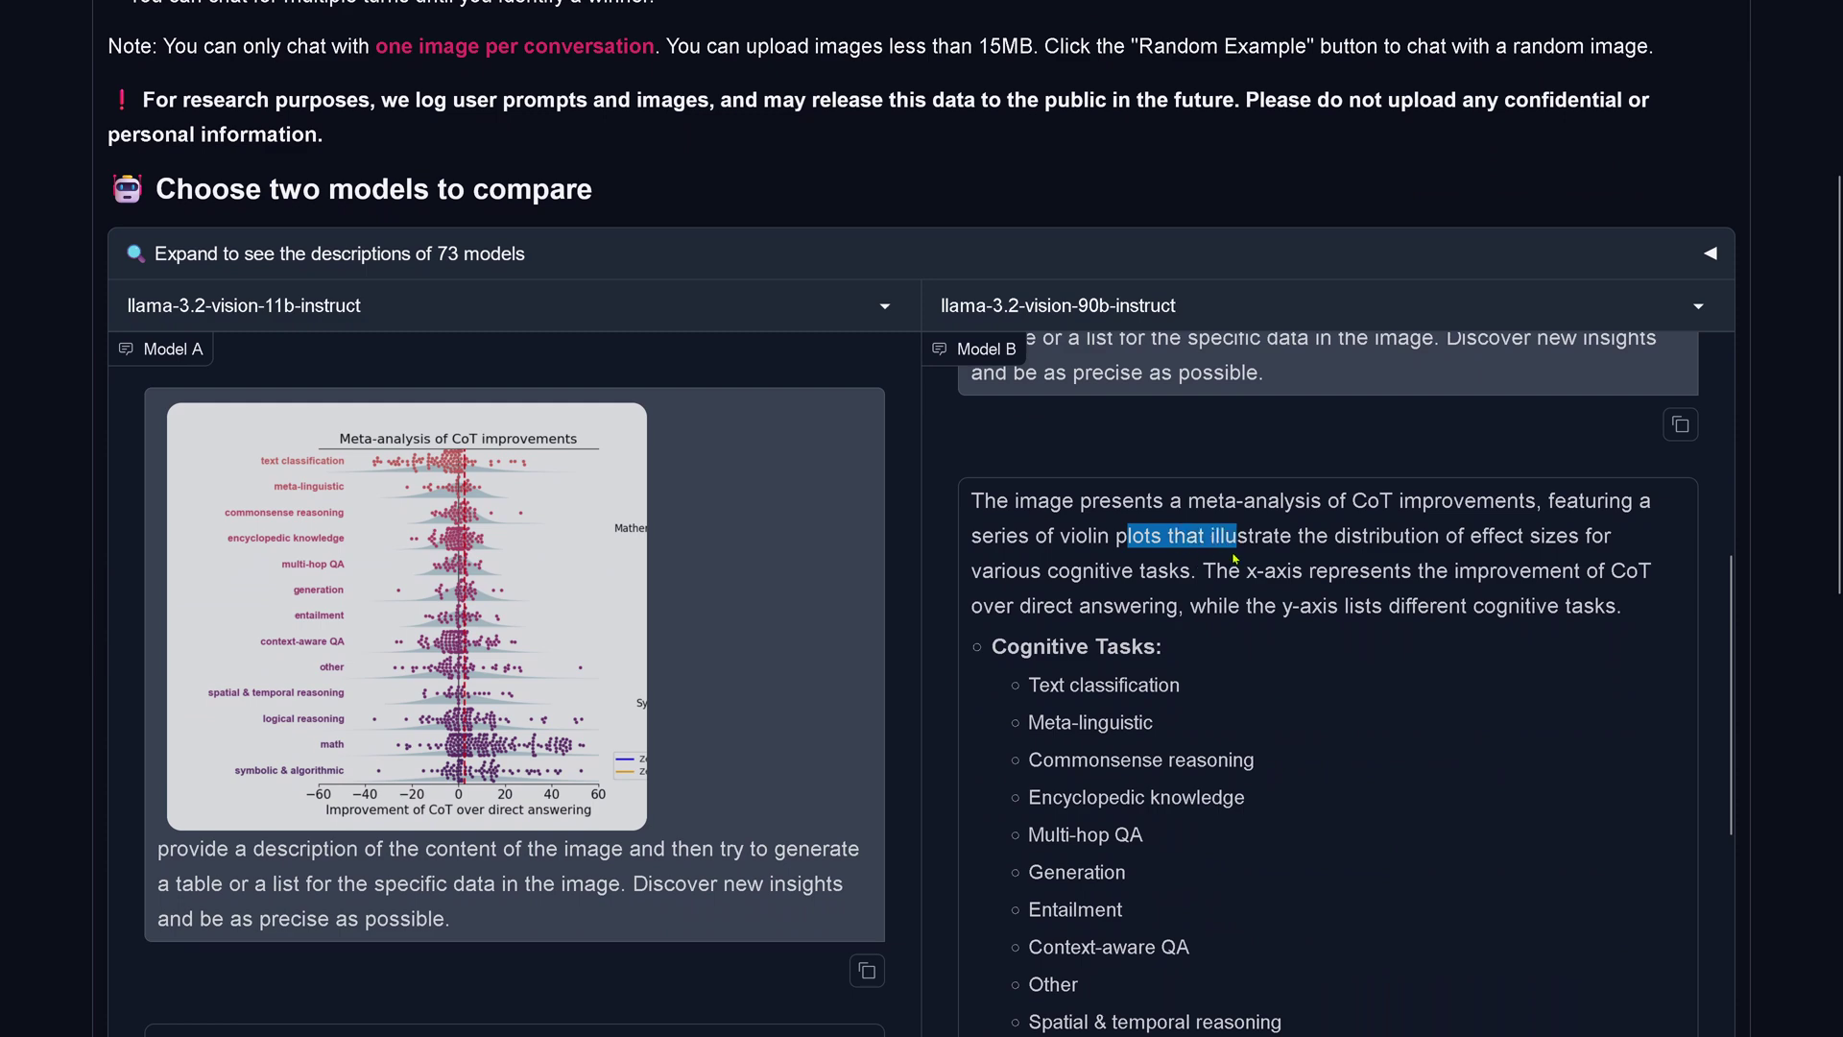
Step: Read through Model B's description of the CoT chart, from the Cognitive Tasks list to the closing summary
scroll(1249, 614, "down", 3)
left_click_drag(1109, 497, 1231, 910)
scroll(1196, 675, "down", 5)
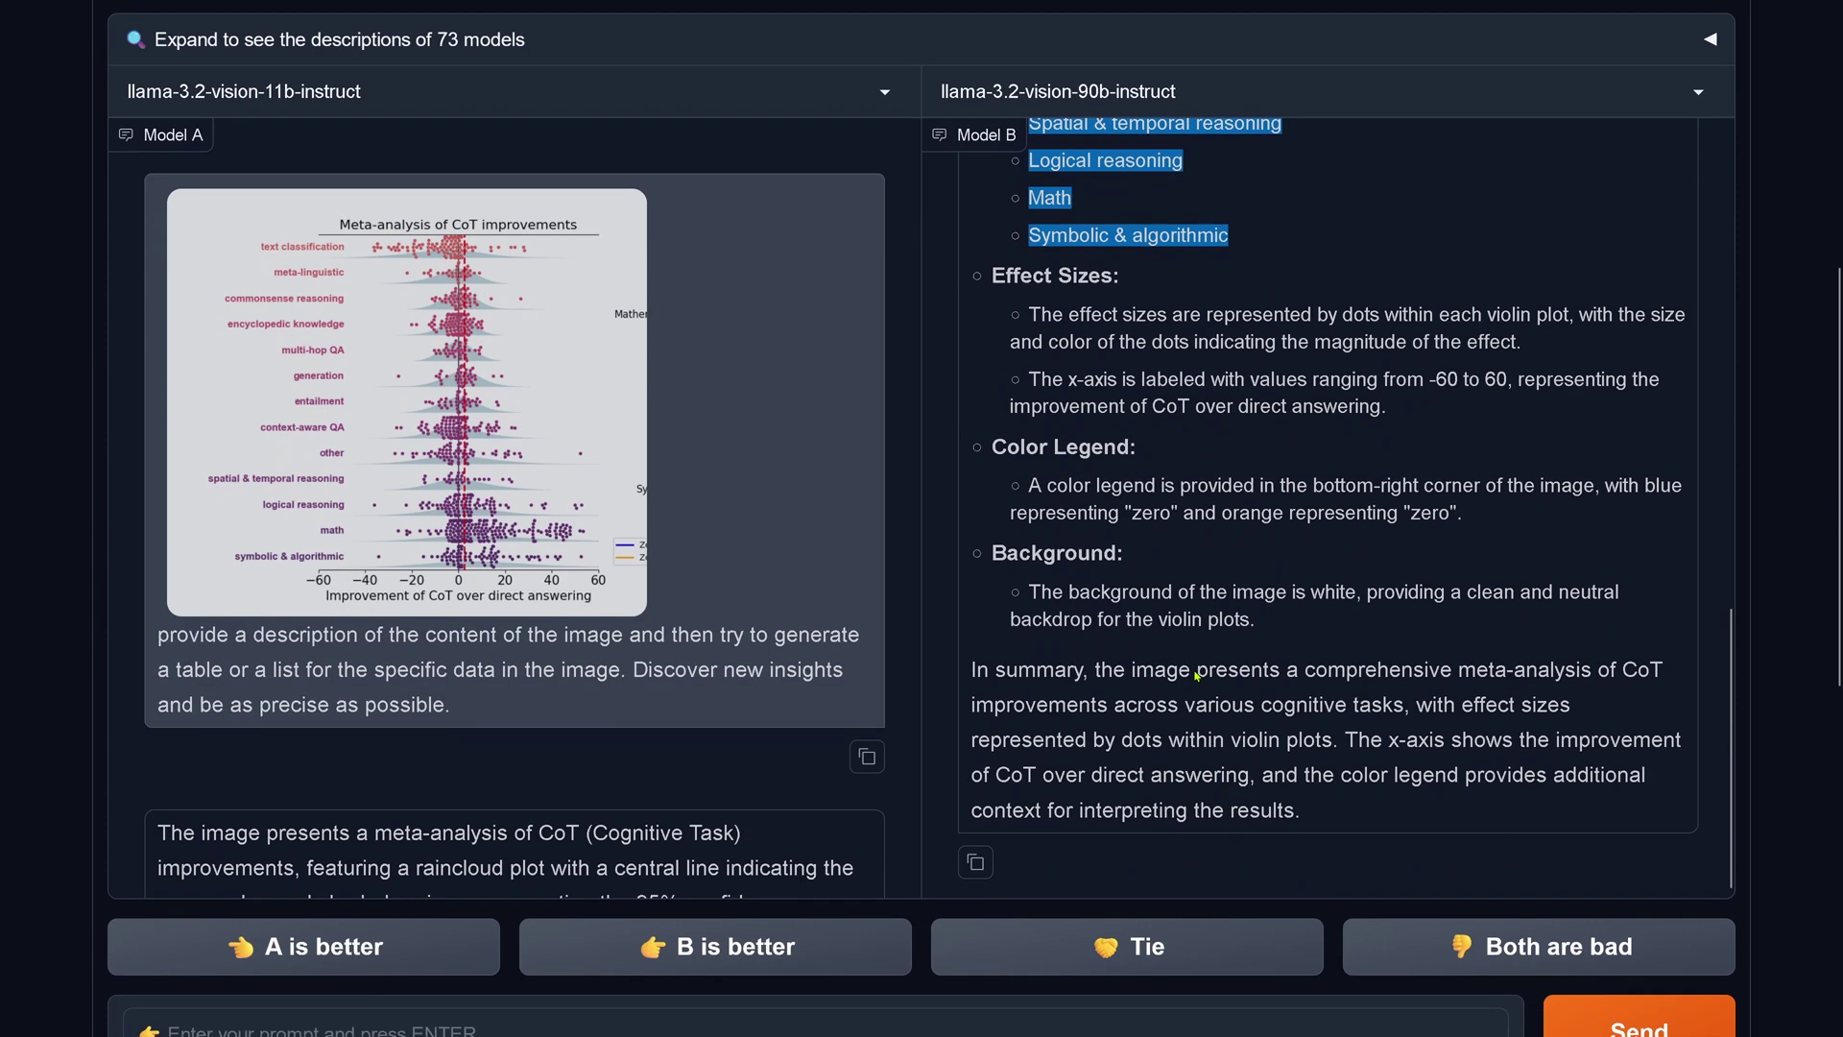
left_click_drag(1197, 675, 1306, 816)
scroll(1286, 576, "down", 2)
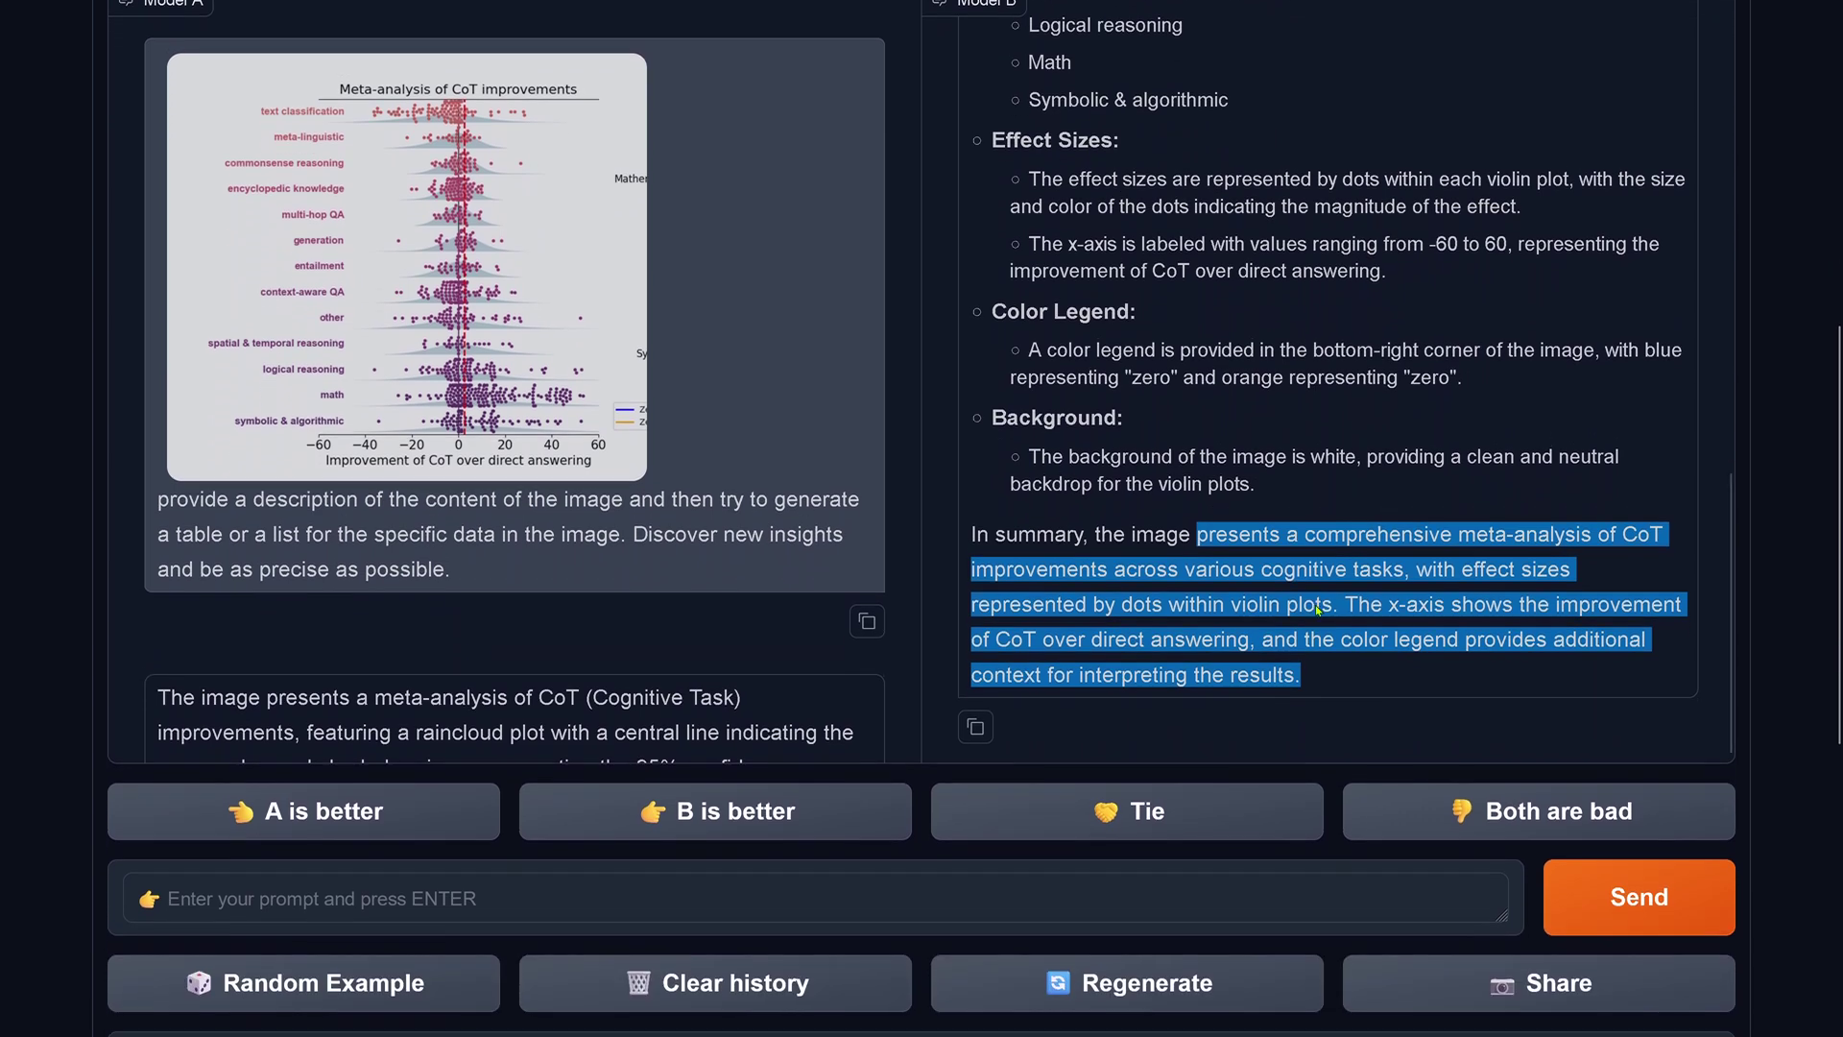
Step: Ask both models to continue the exercise and provide some kind of table for the numerical data in the data visualization
scroll(835, 352, "down", 10)
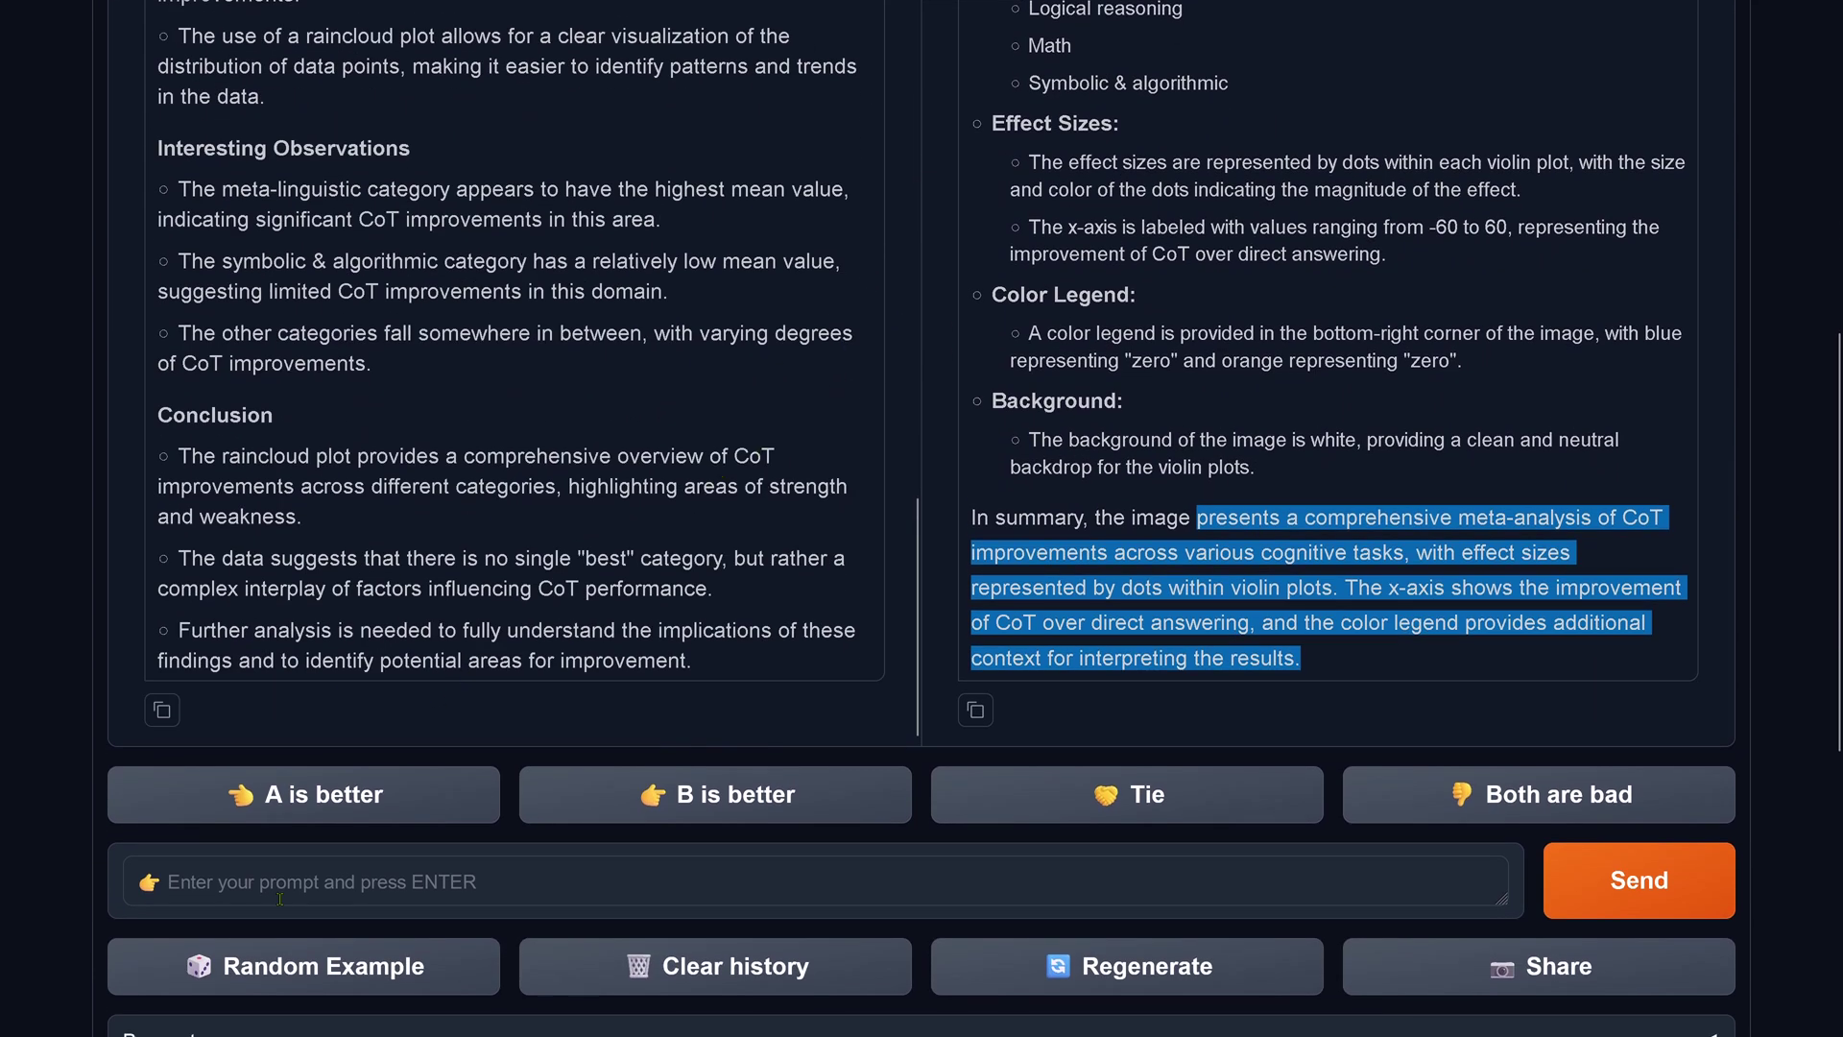
left_click(442, 881)
type("Continue your excercise and provide some kind of tabl")
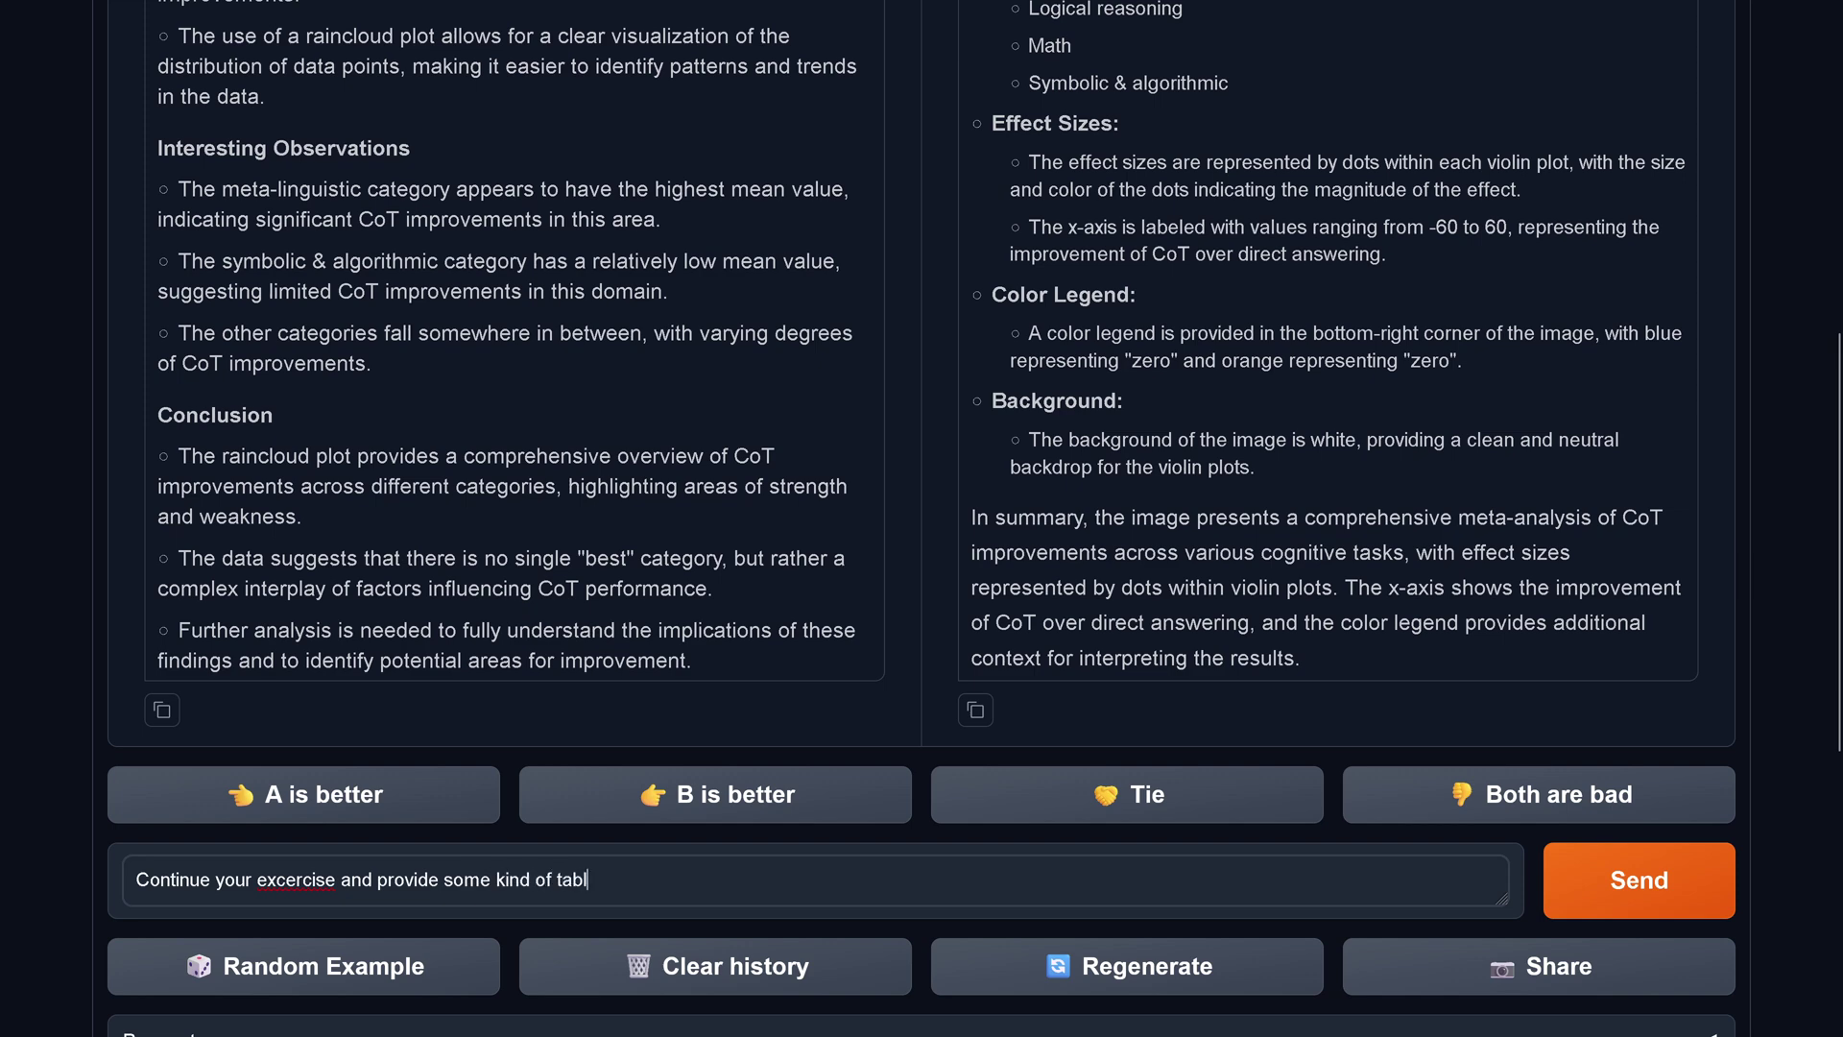
type("e for the numerical data in the data visualization")
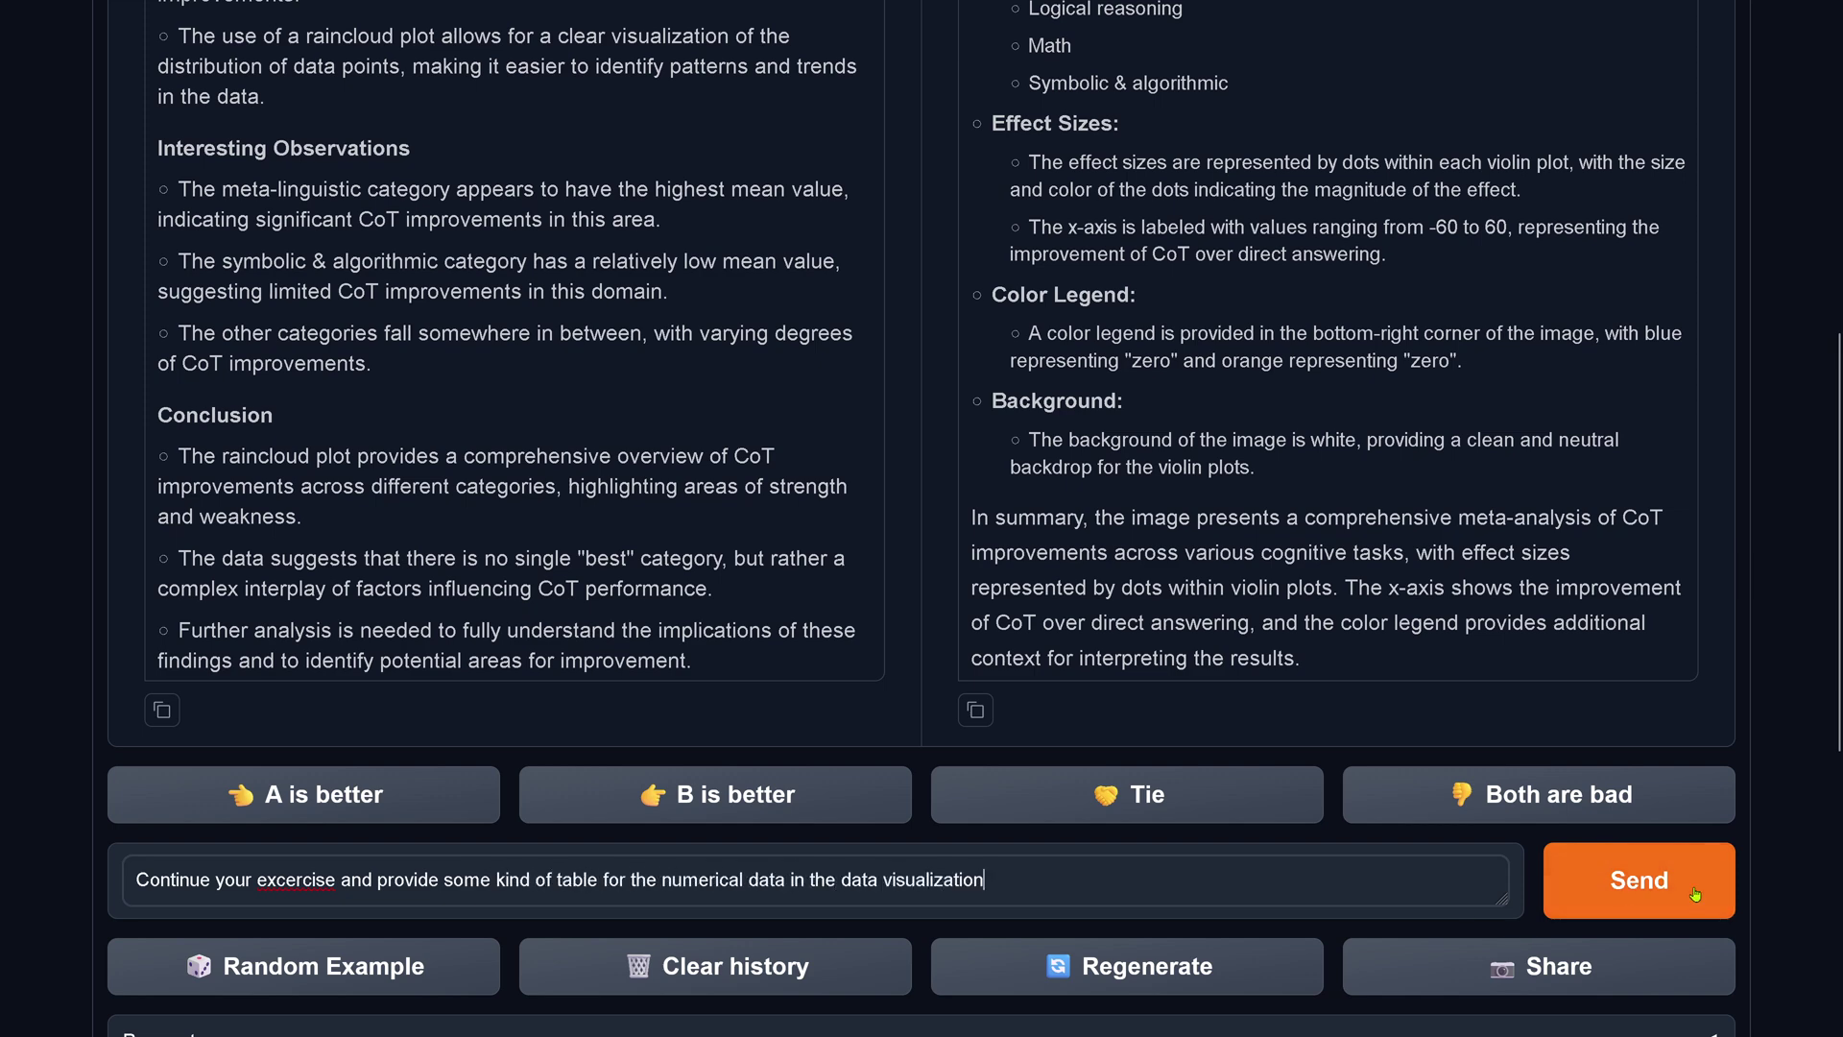
left_click(1650, 881)
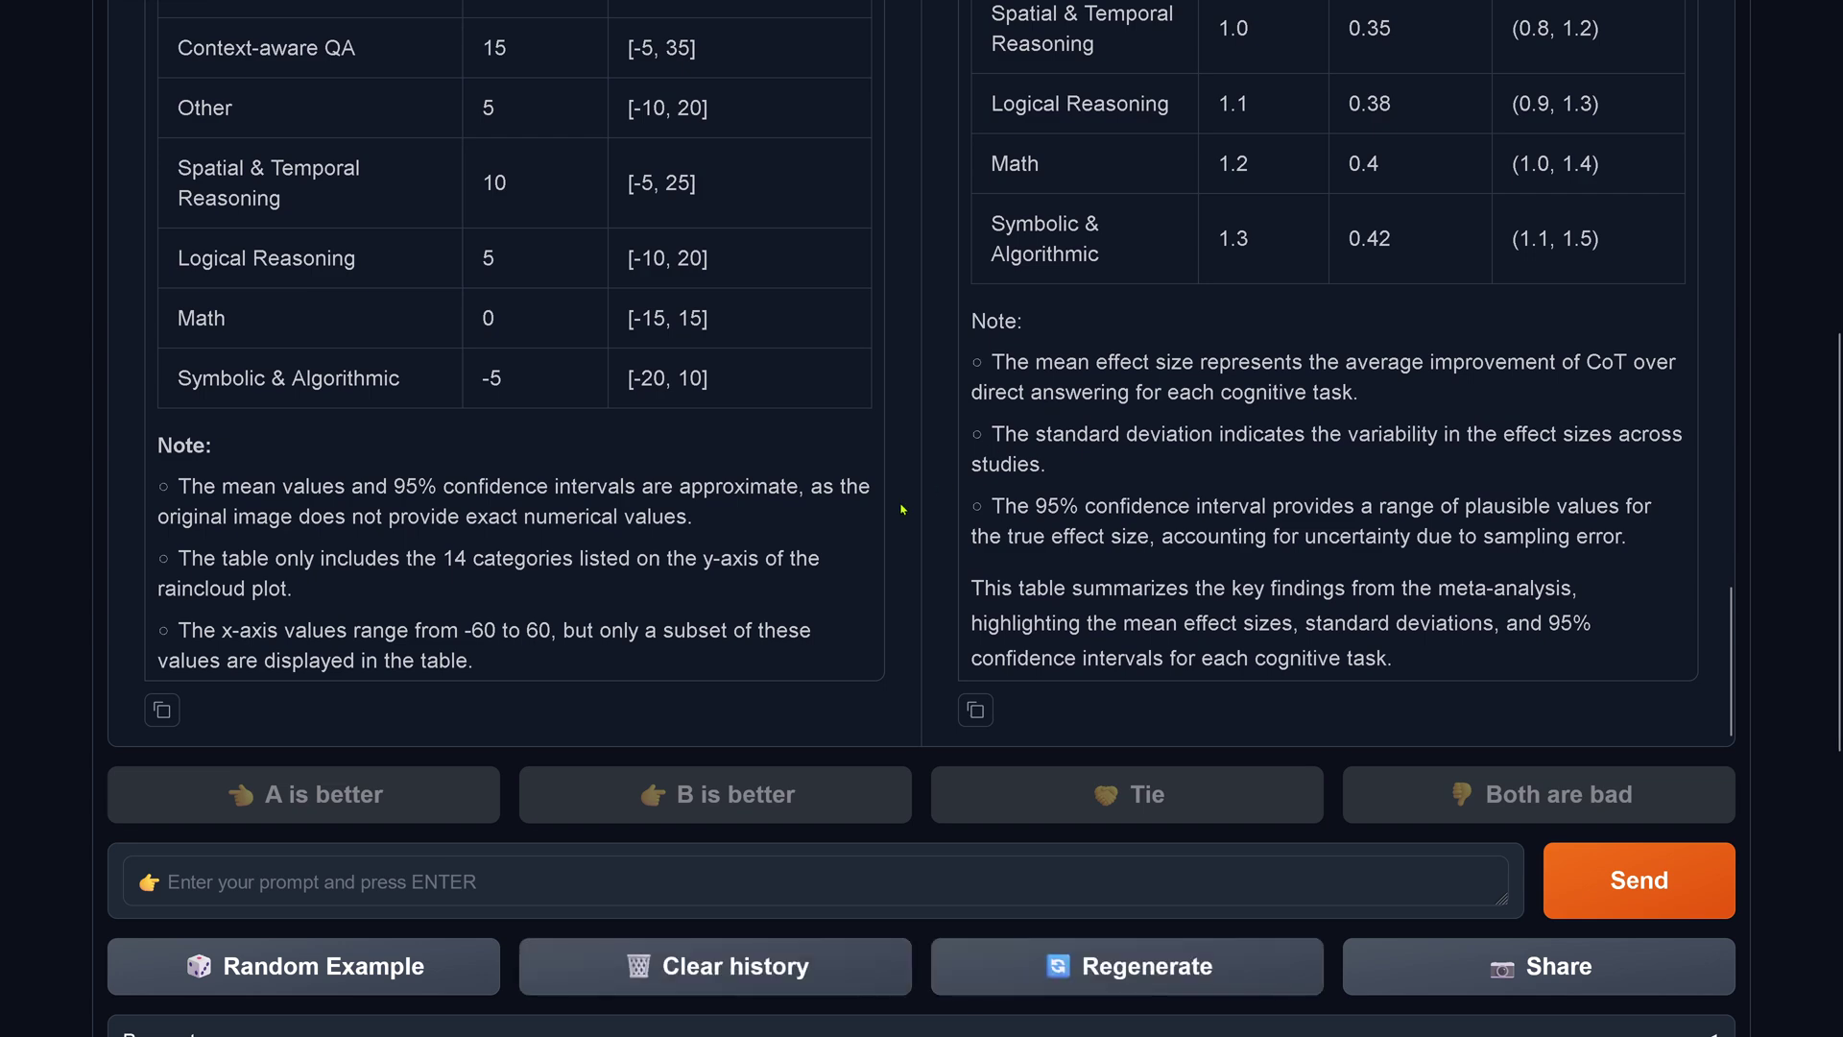
Step: Compare Model A's table of CoT improvements by category with Model B's meta-analysis table
scroll(675, 589, "up", 3)
scroll(675, 588, "up", 4)
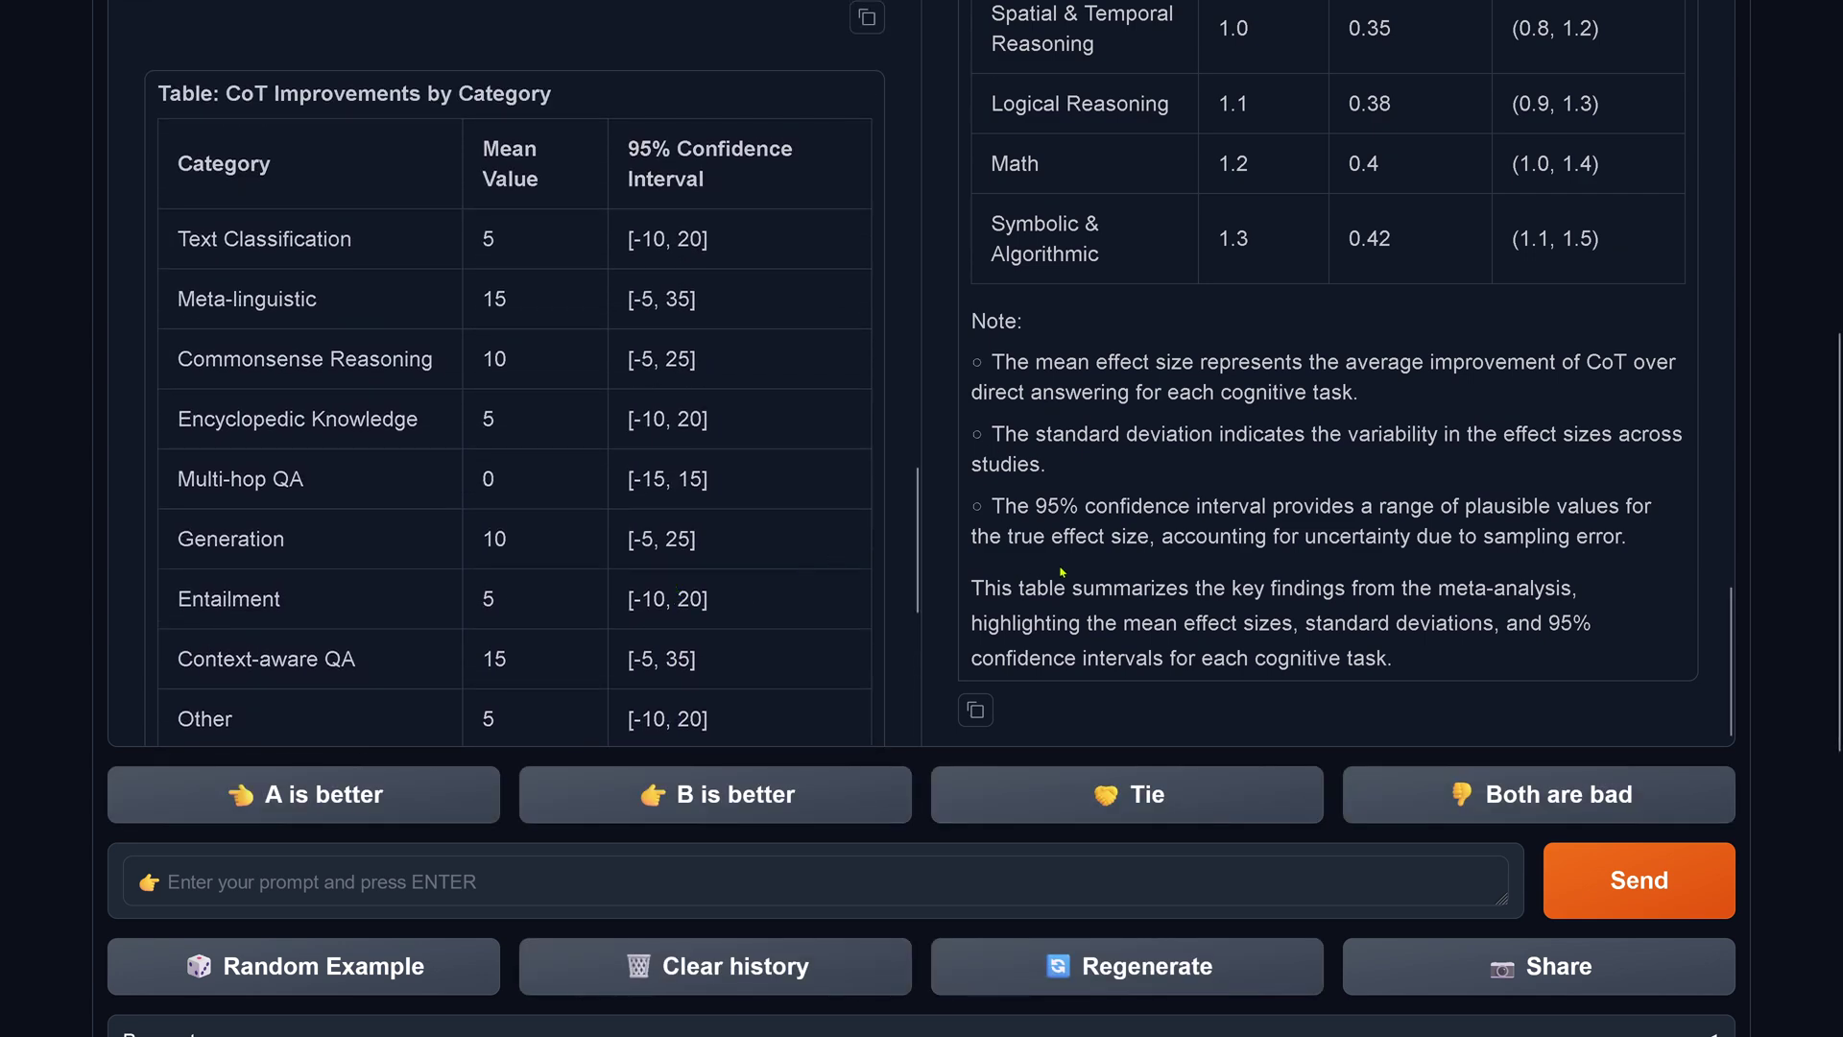
scroll(1091, 613, "up", 8)
scroll(1091, 613, "up", 1)
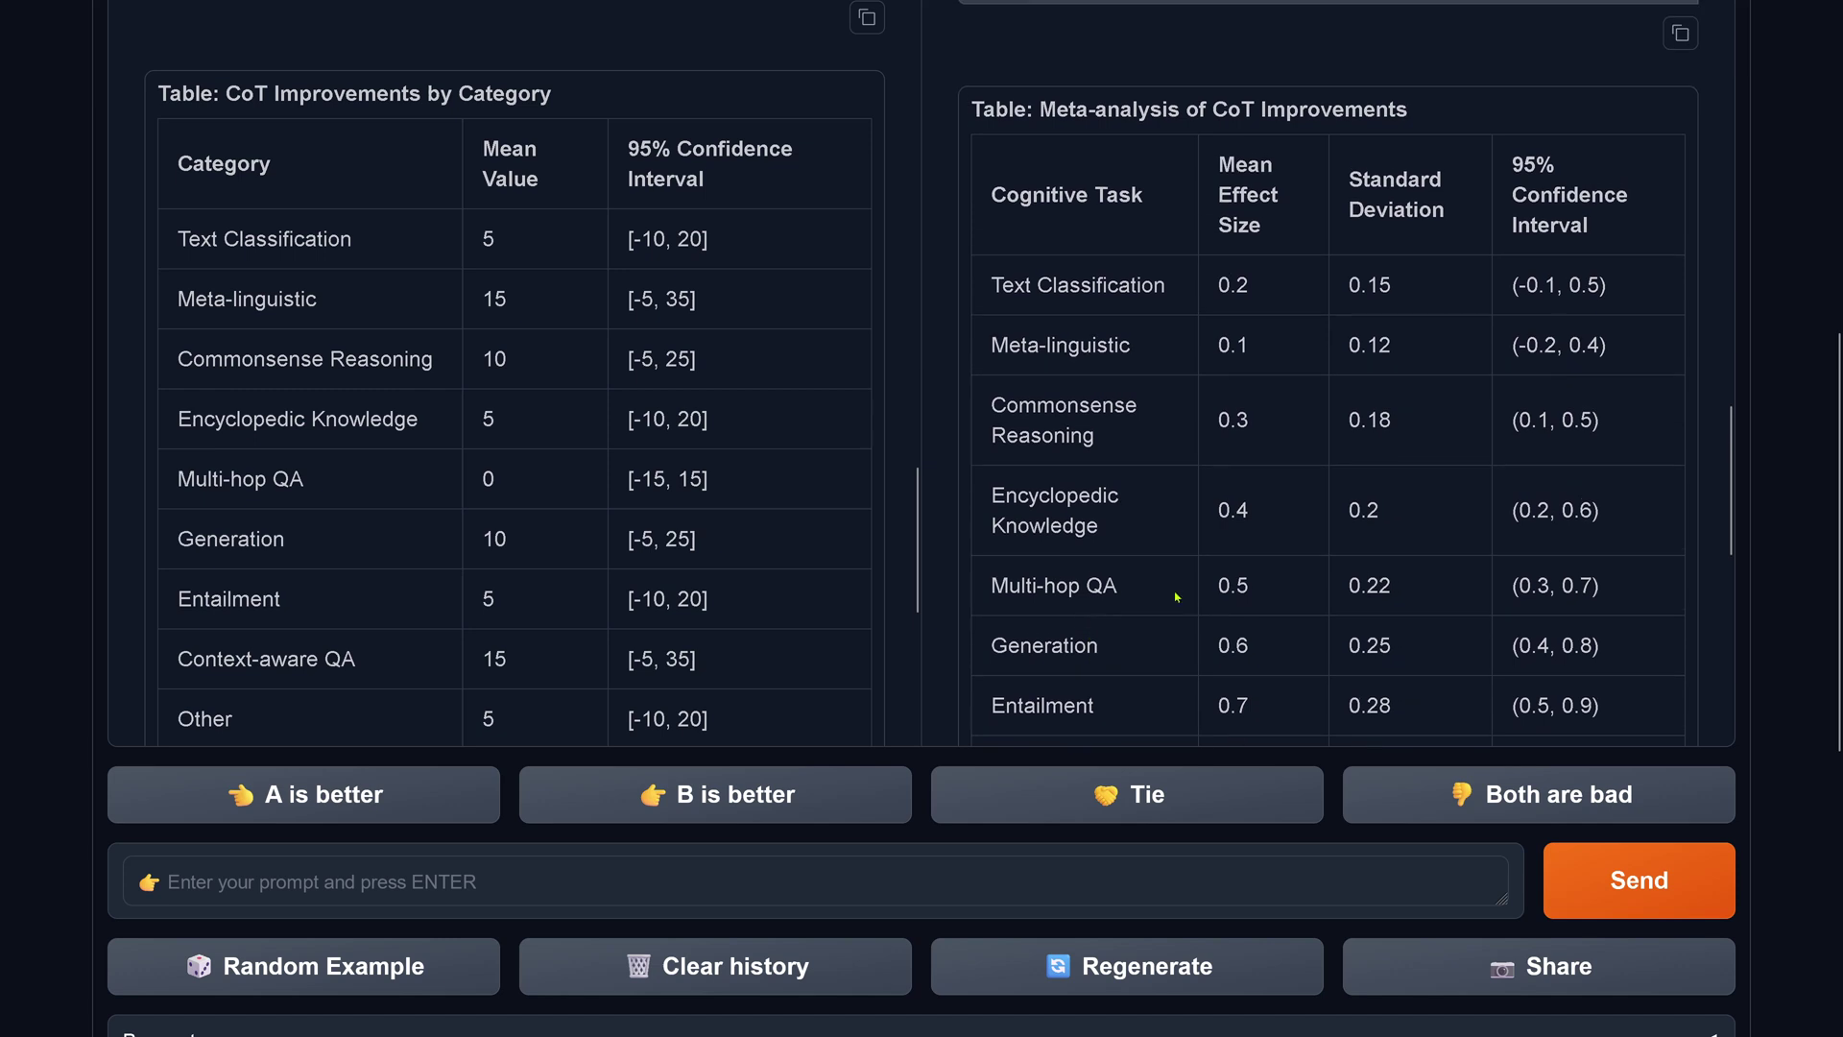
scroll(1791, 382, "up", 2)
scroll(1791, 381, "down", 2)
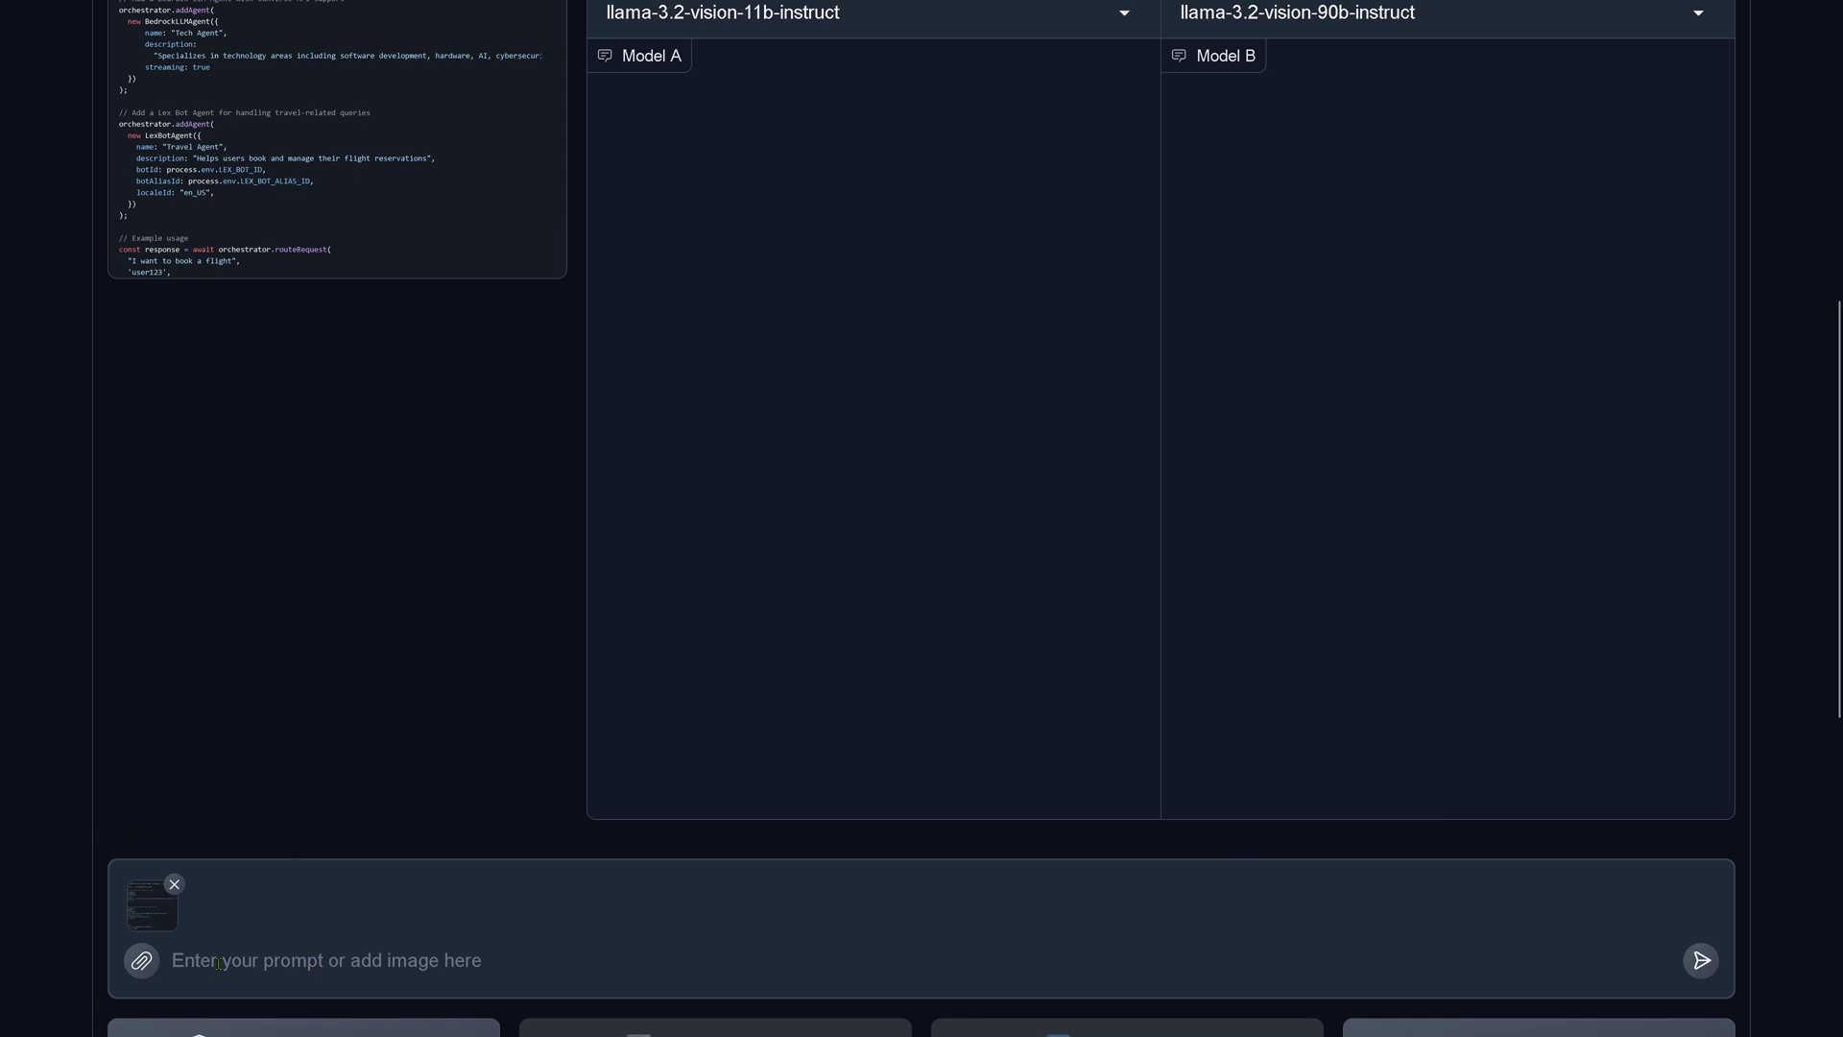
Step: Send a prompt with the attached code image asking both models to analyse and copy the code, then explain it and its possible use case
type("Analyse the code segment in the image")
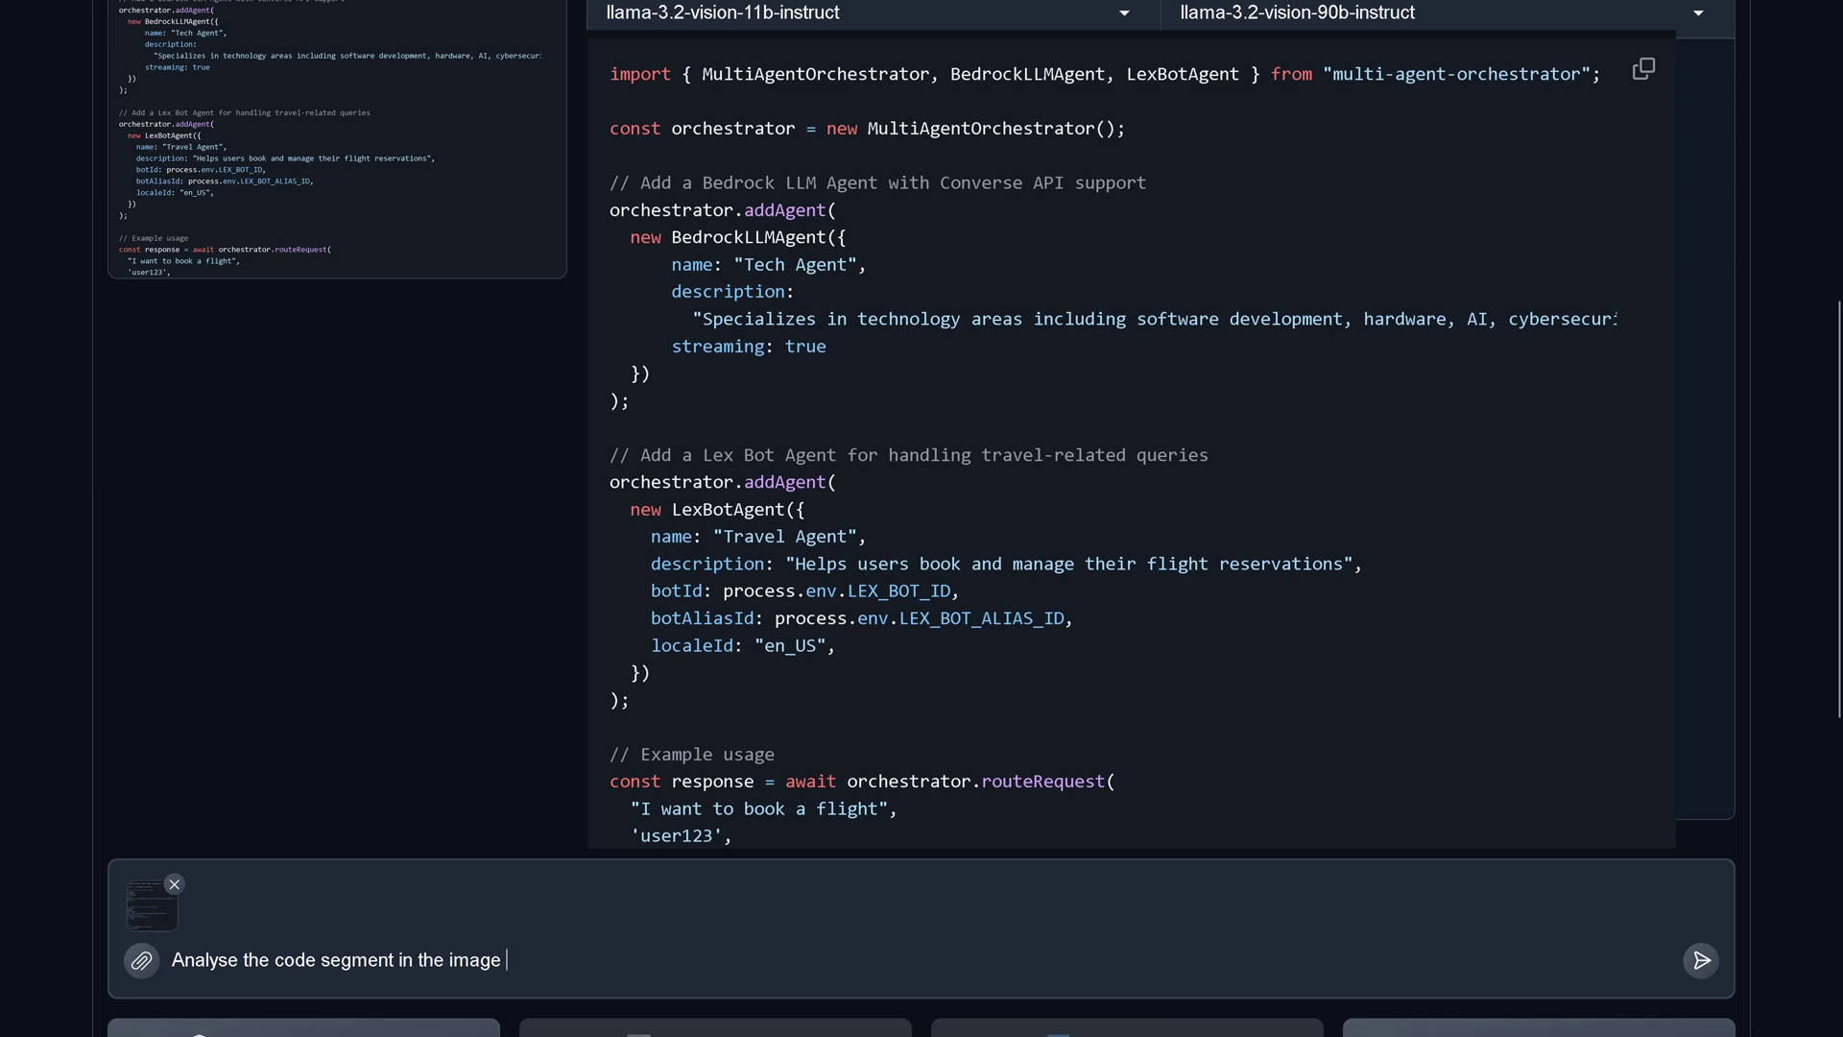
type(". copy the code, write it and then try to explain the code itself and its possible use case, what it is for")
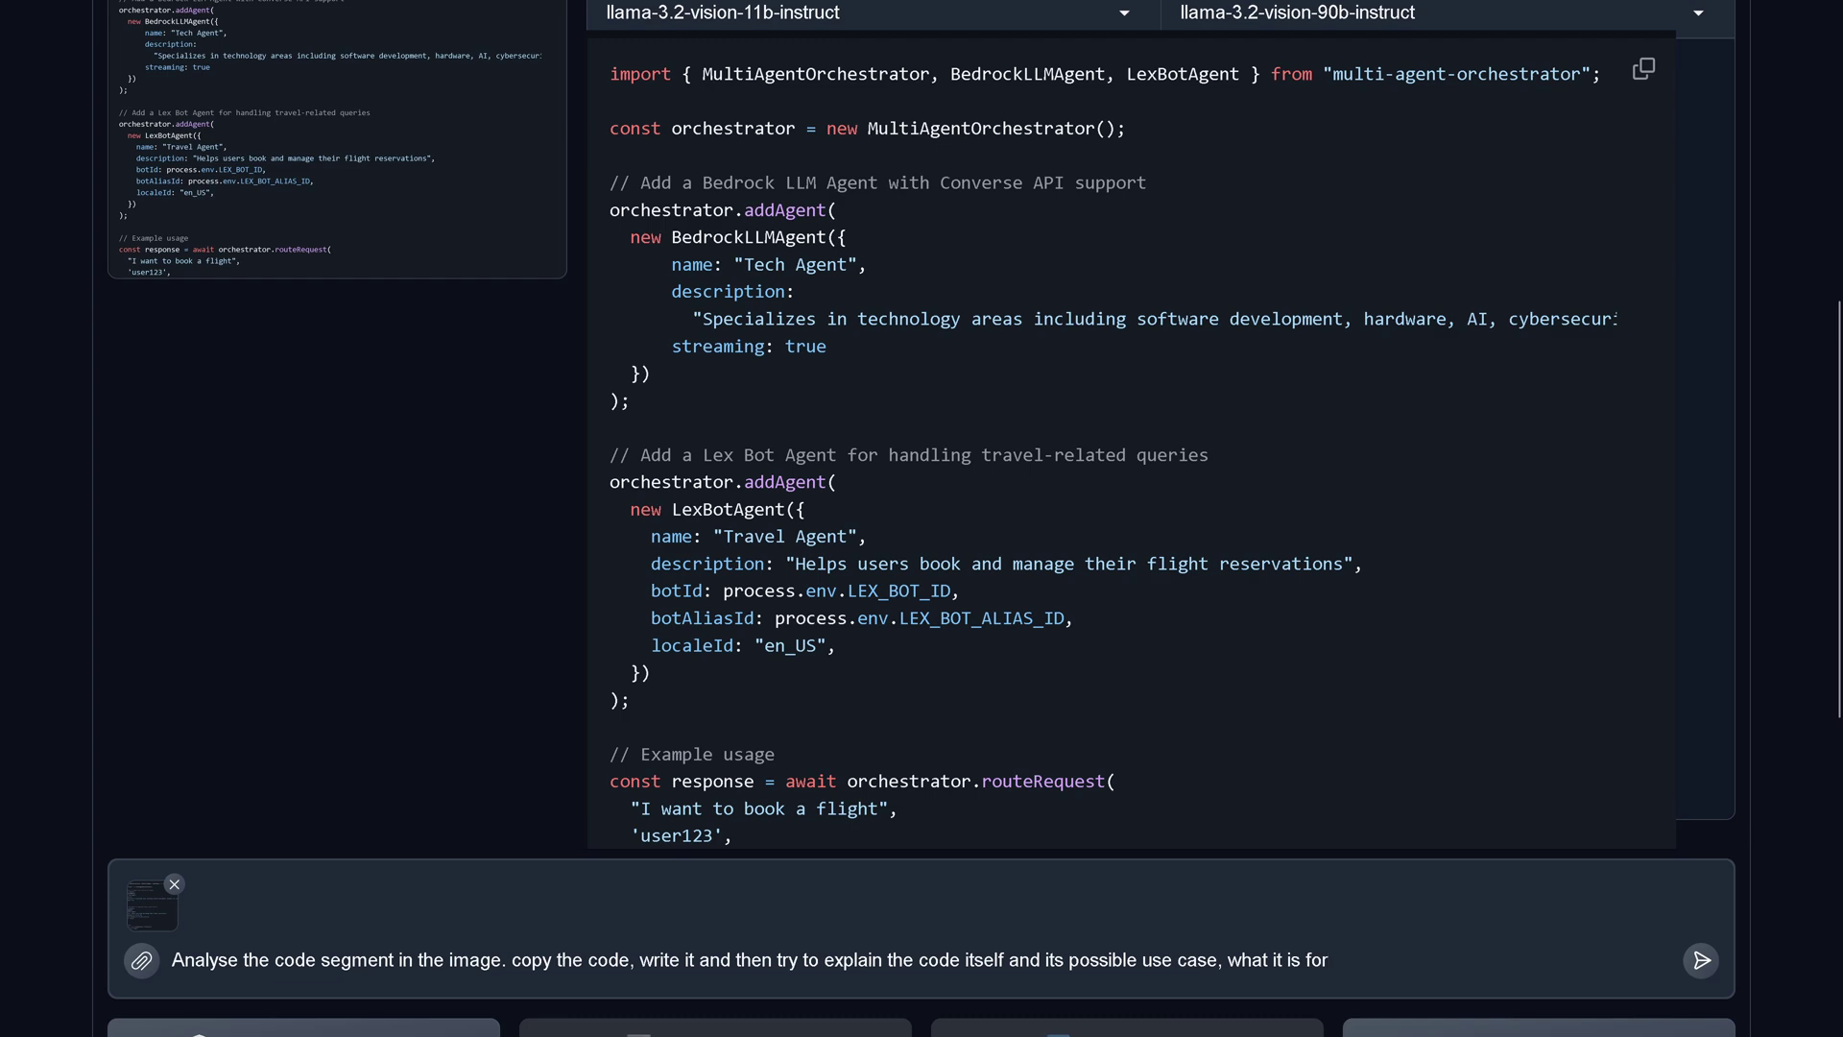
key("Return")
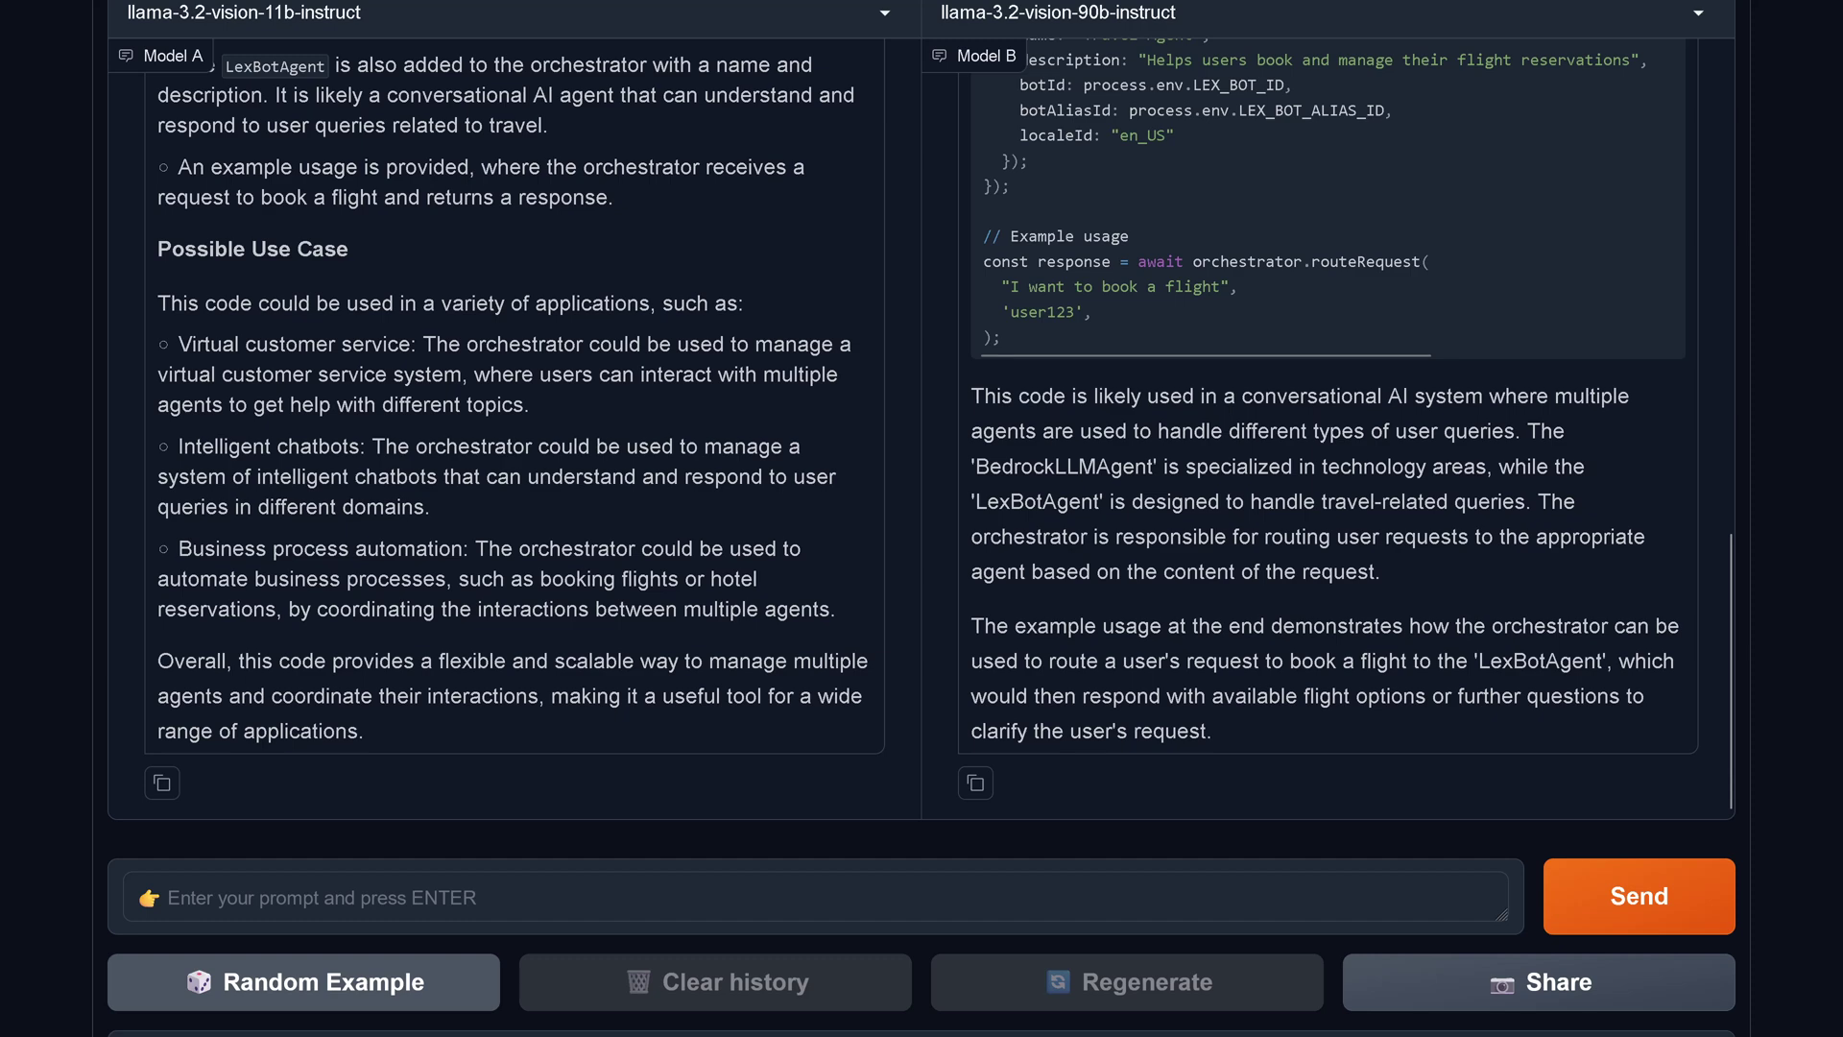
Step: Examine the code that both models transcribed from the image, including Model A's introductory analysis
scroll(353, 403, "up", 10)
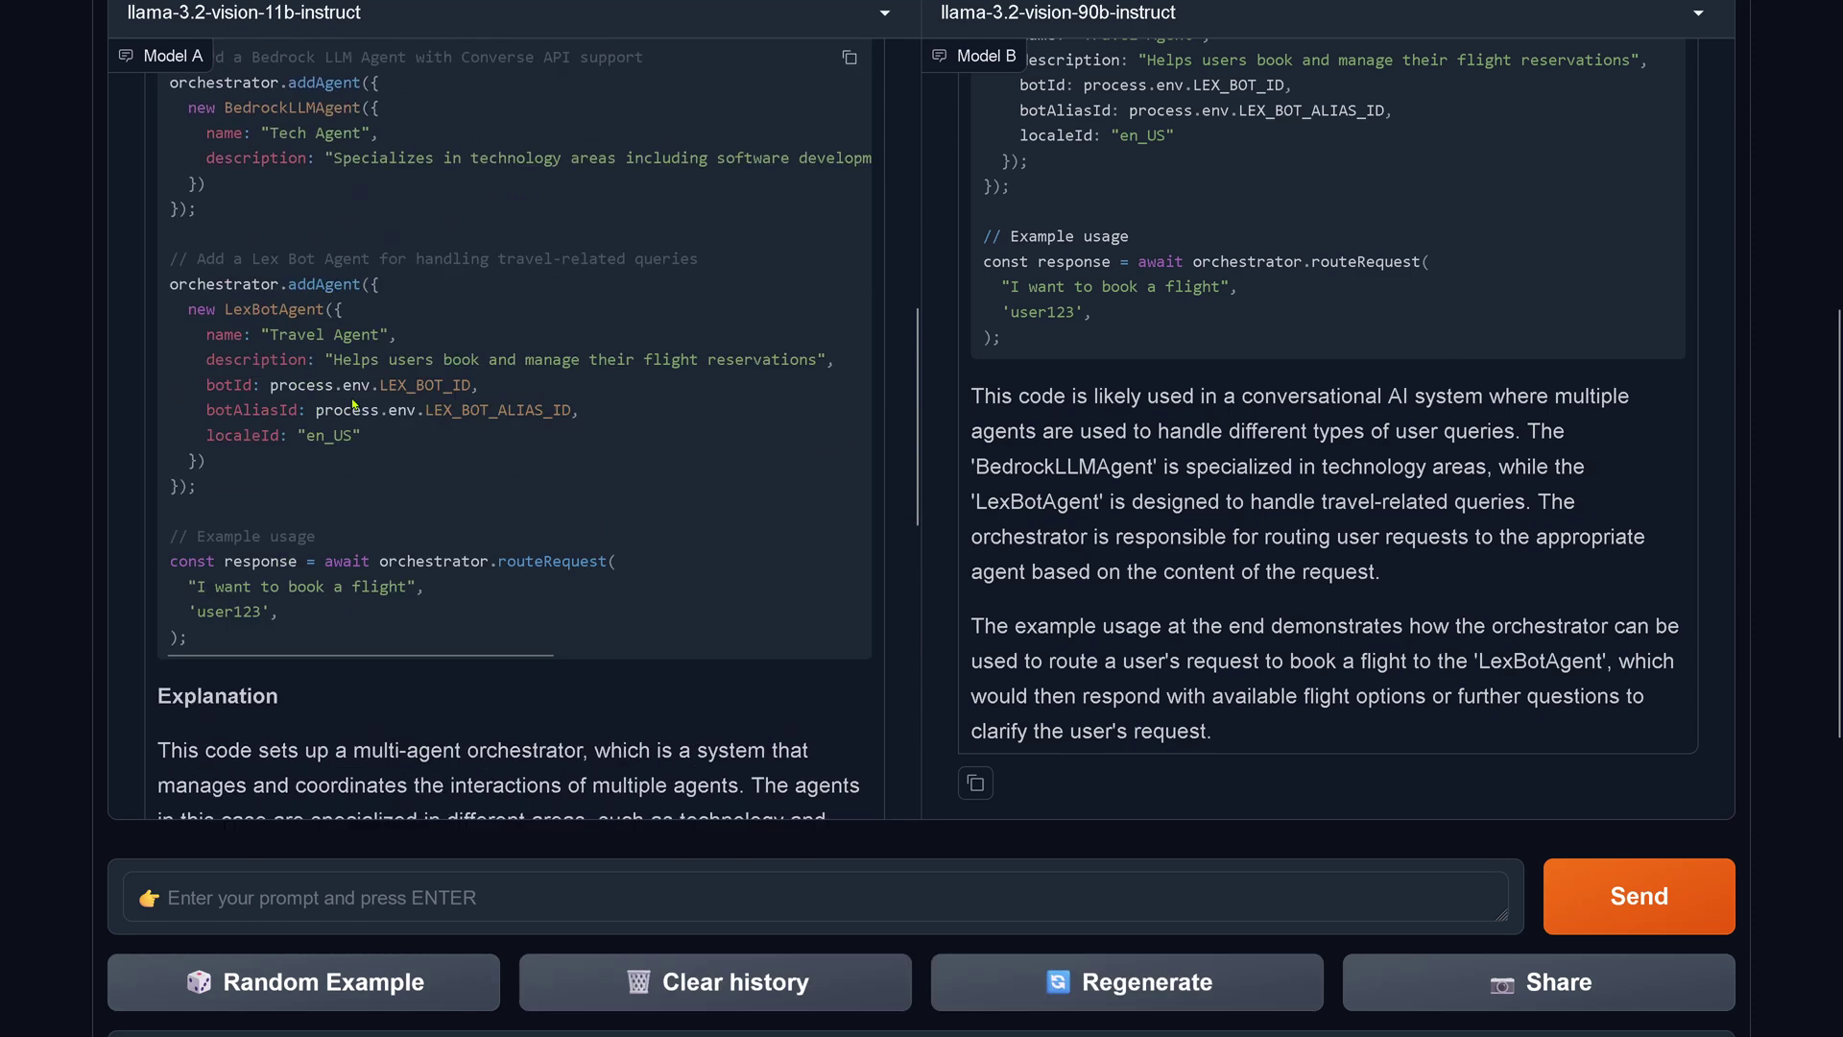
scroll(1406, 512, "up", 3)
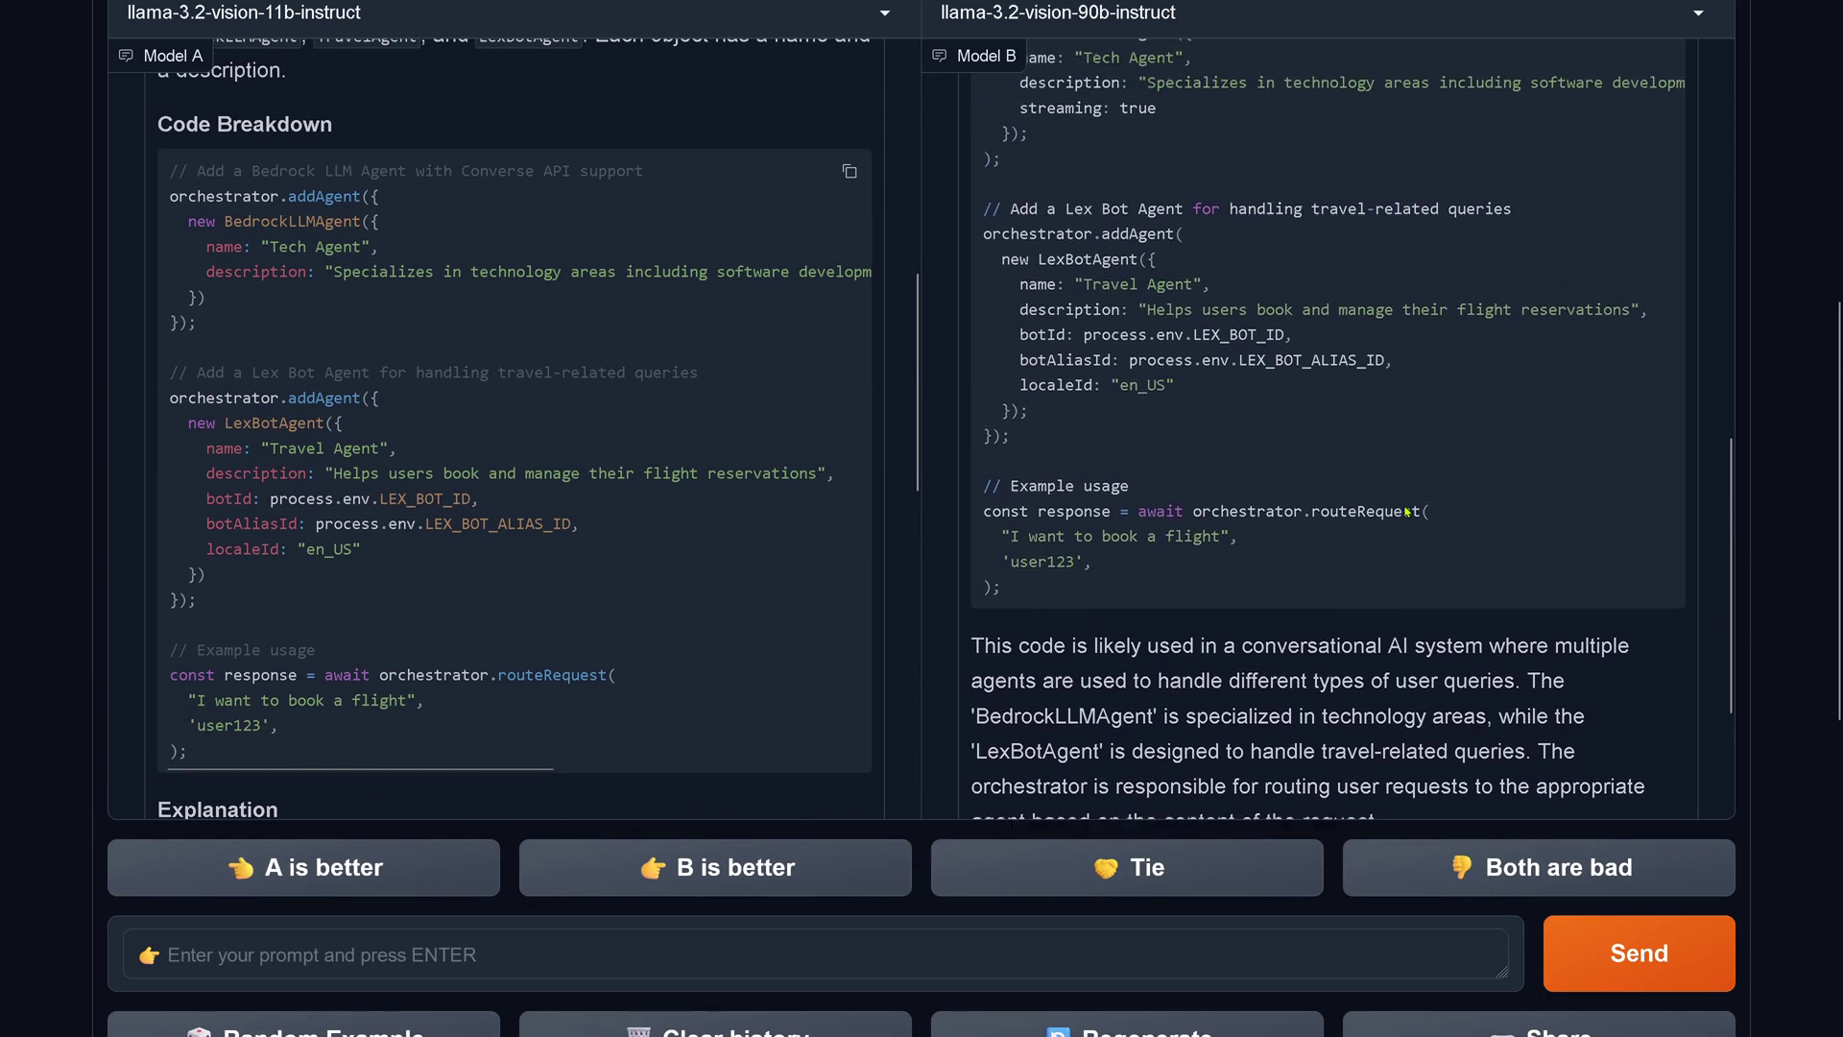
scroll(1407, 512, "up", 1)
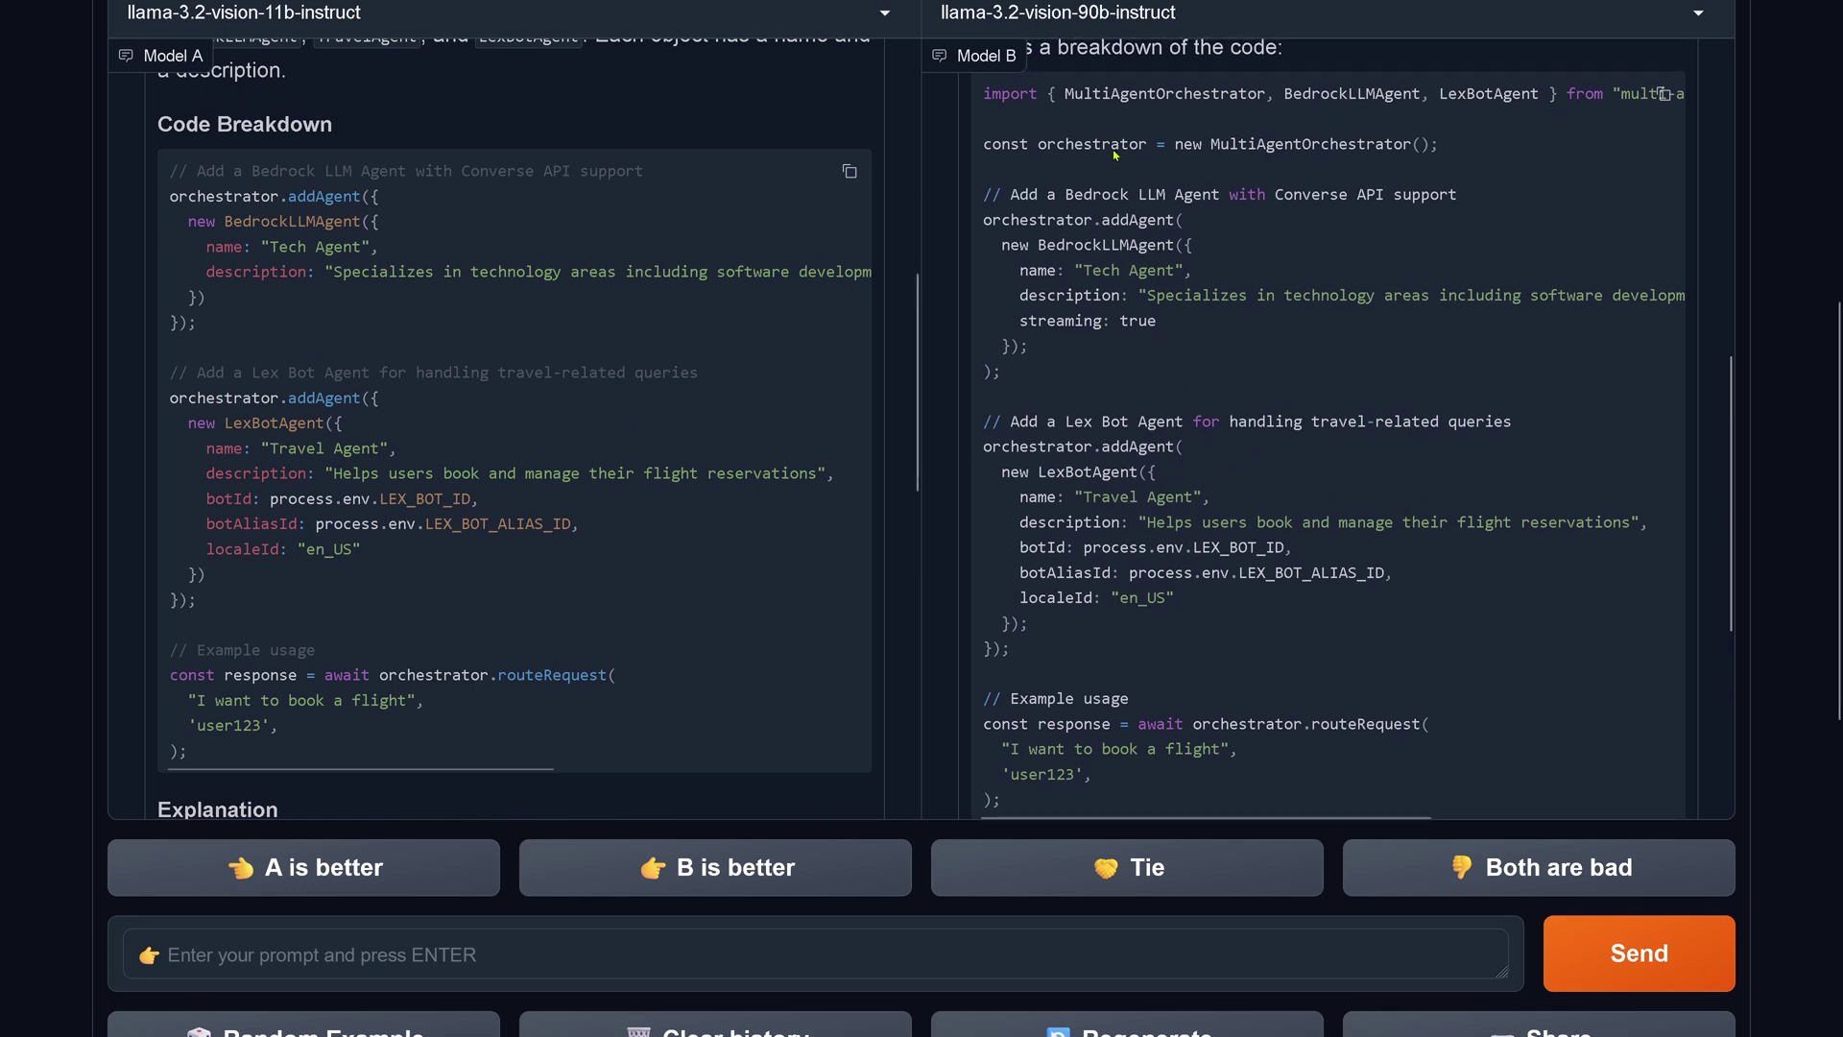
scroll(603, 374, "up", 2)
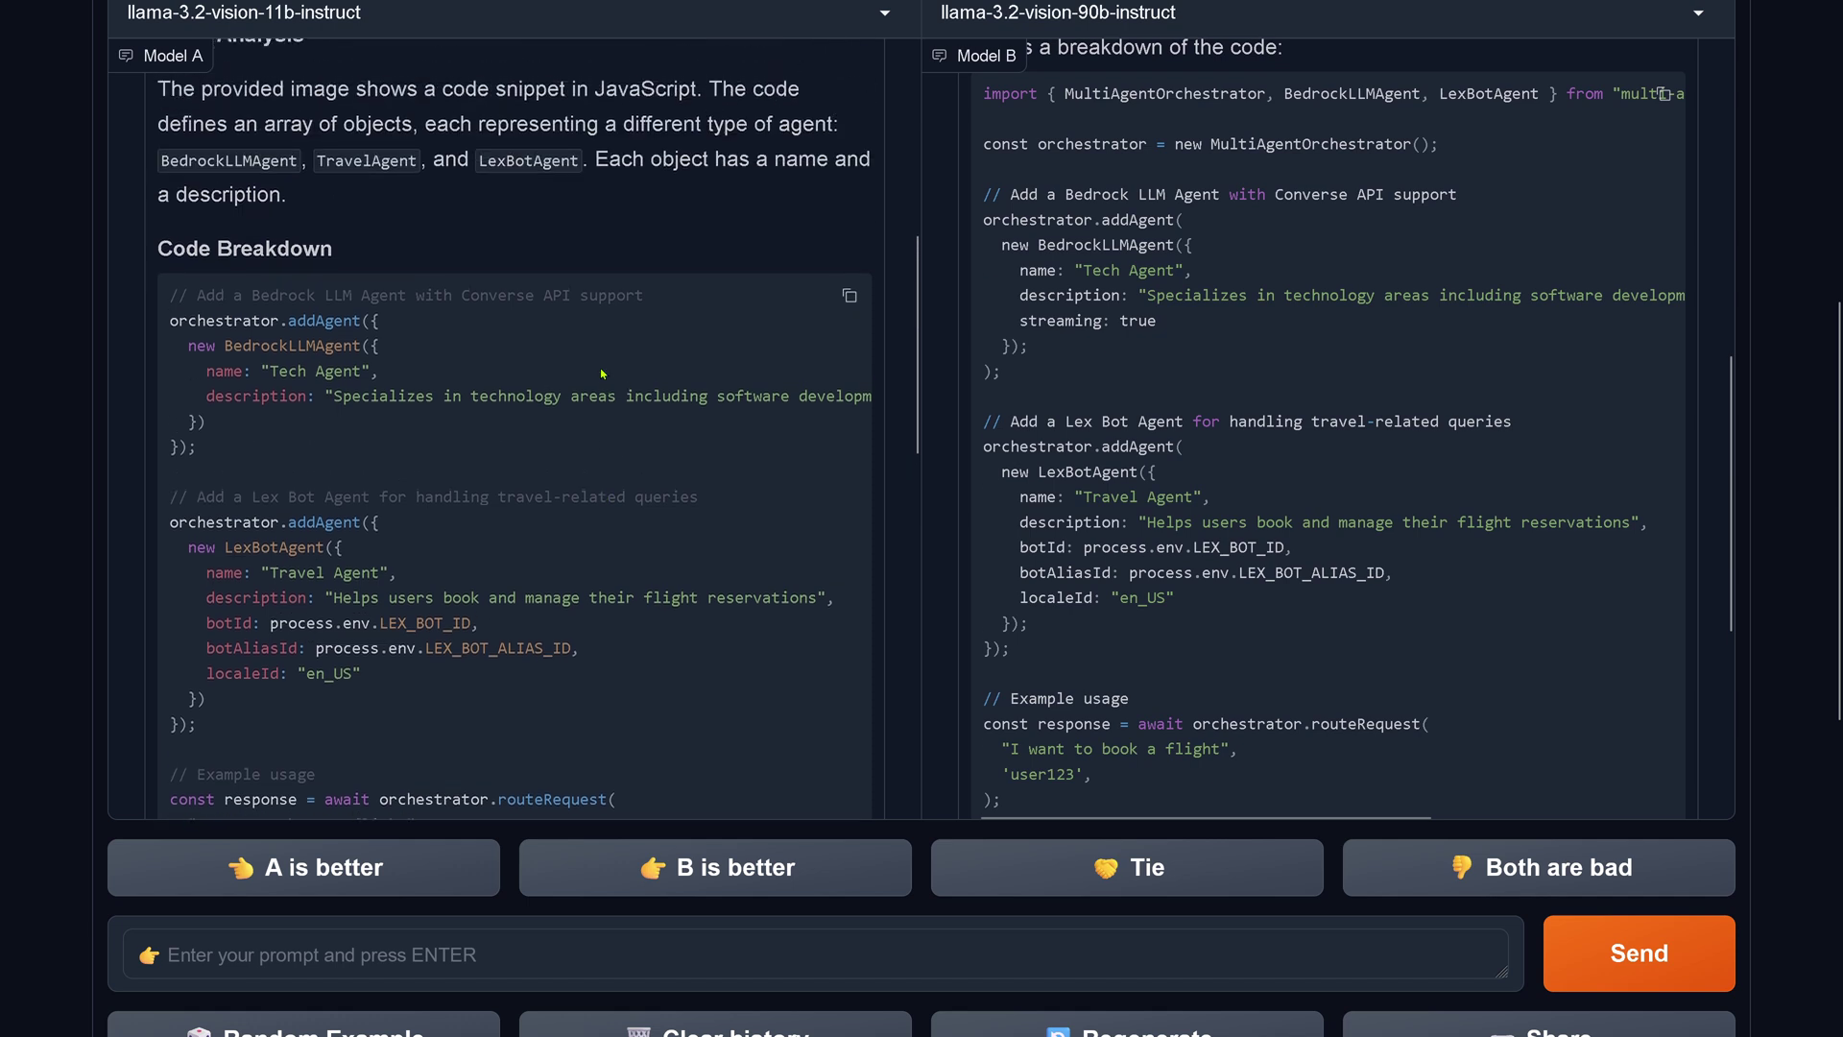
scroll(603, 374, "down", 2)
scroll(432, 288, "up", 2)
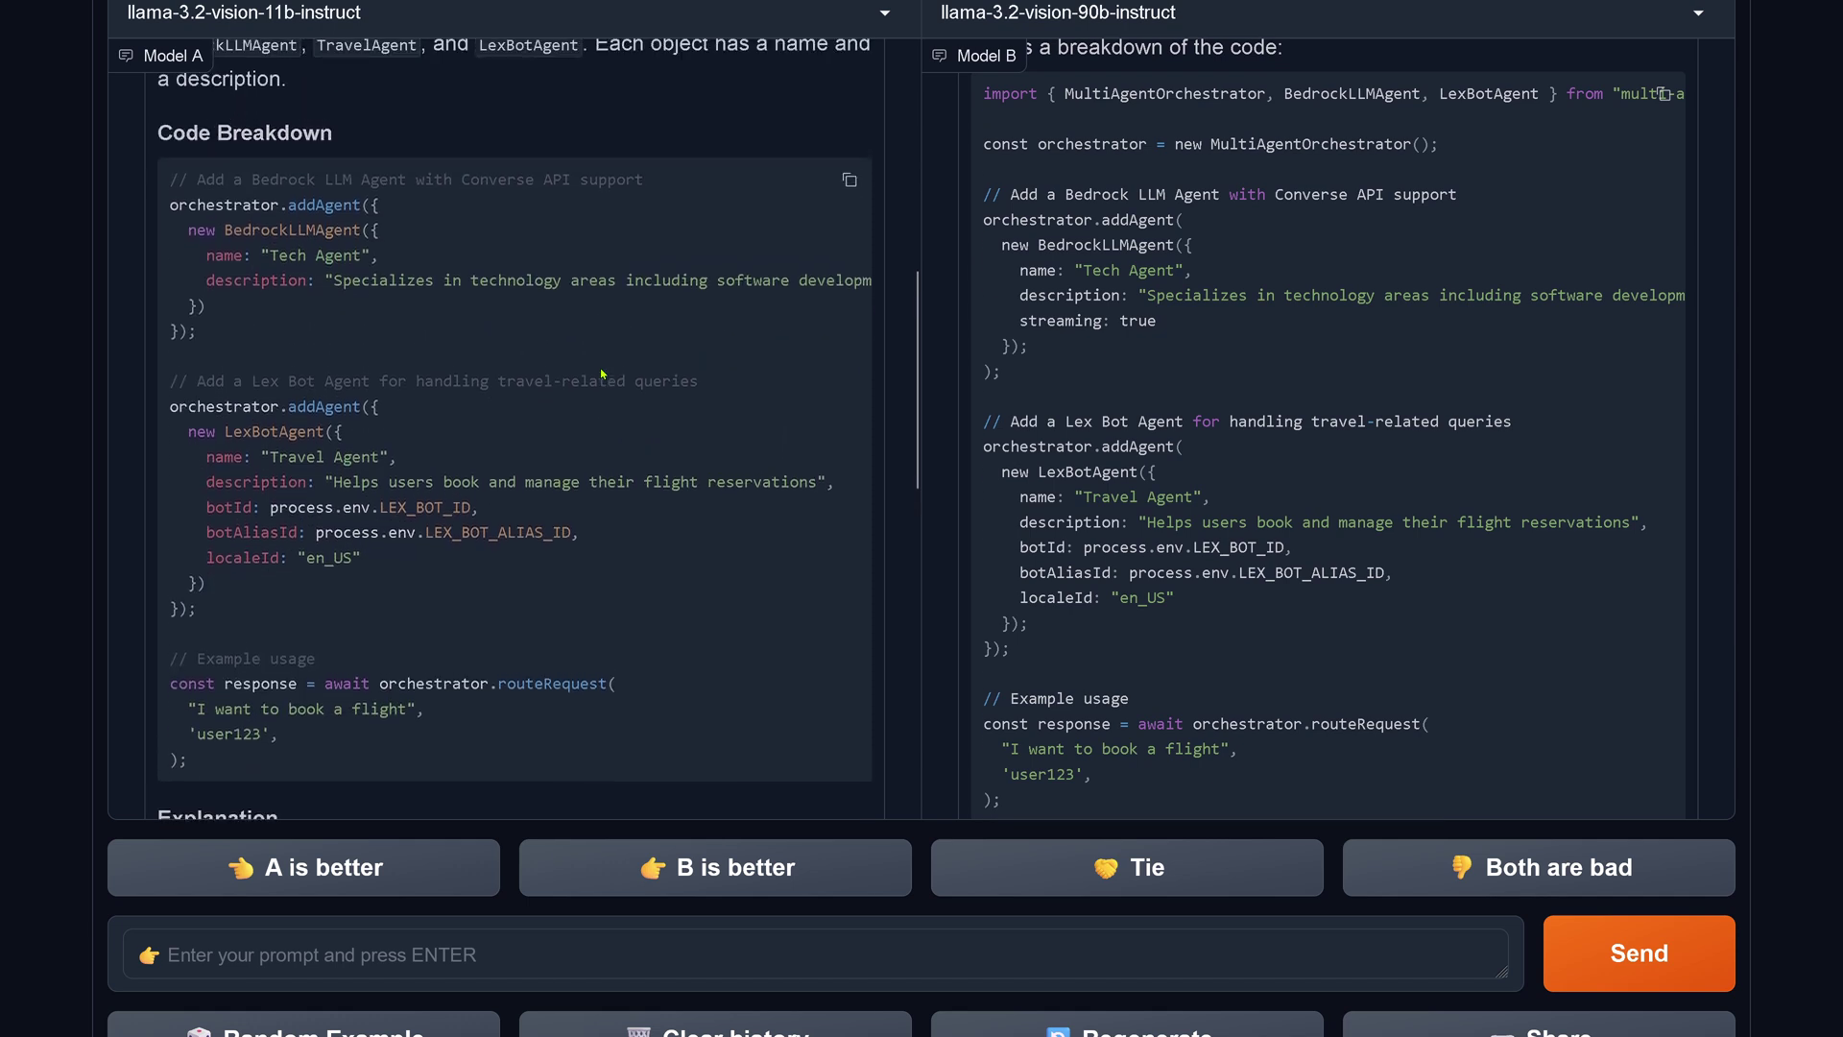
scroll(285, 190, "down", 1)
Step: Compare the Bedrock LLM Agent block in both transcriptions, including Model B's import and orchestrator lines
left_click_drag(296, 185, 199, 336)
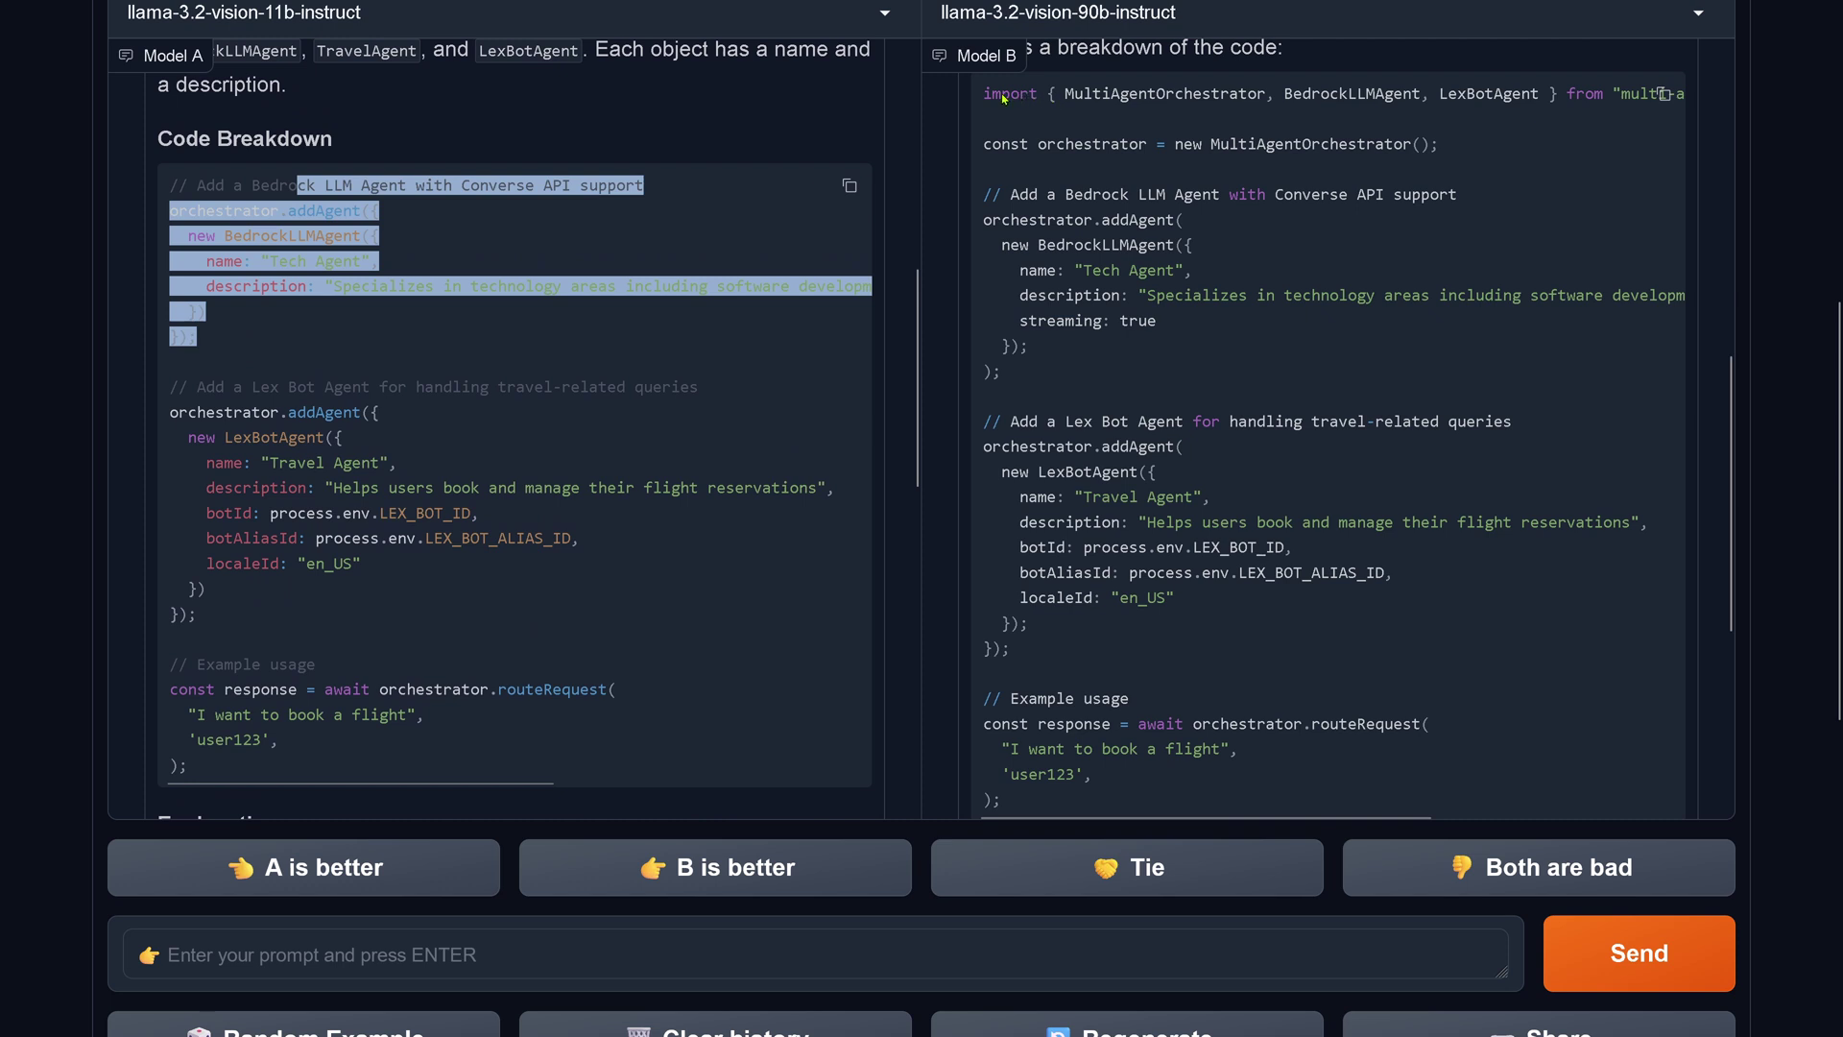
left_click_drag(1003, 97, 1495, 158)
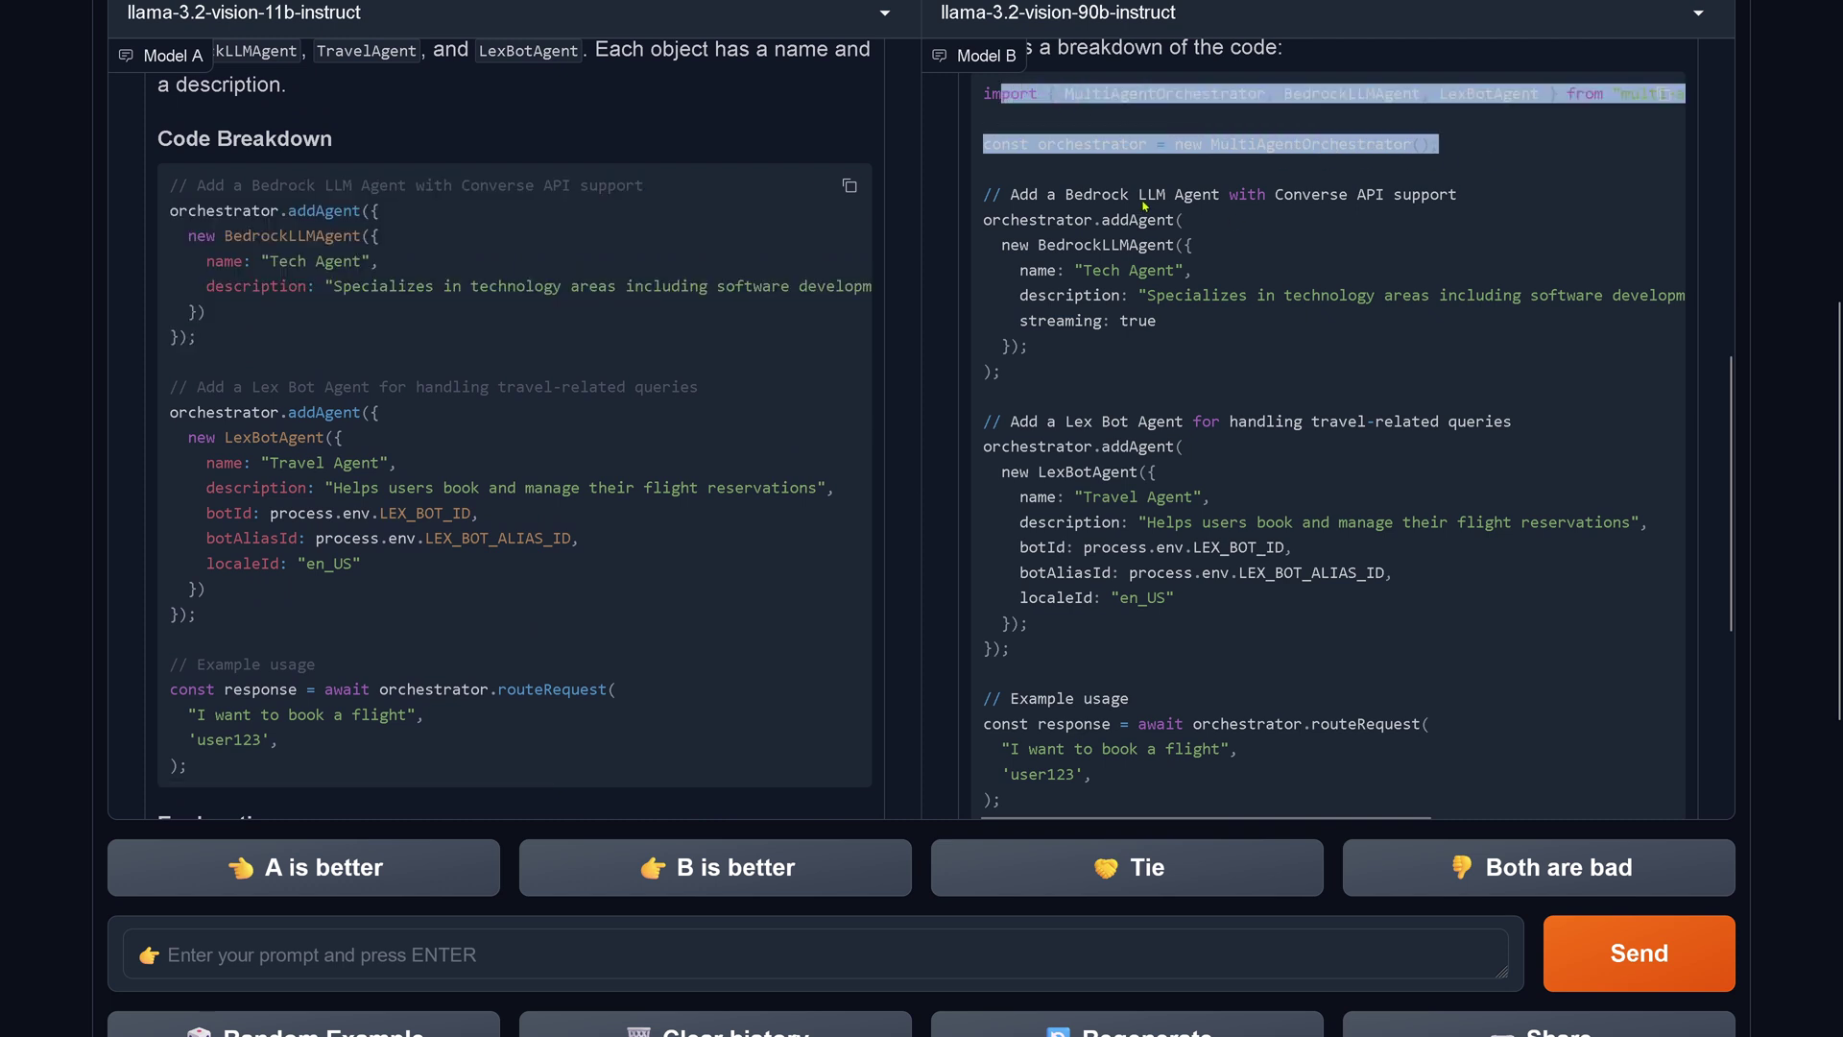
left_click_drag(1141, 196, 1455, 195)
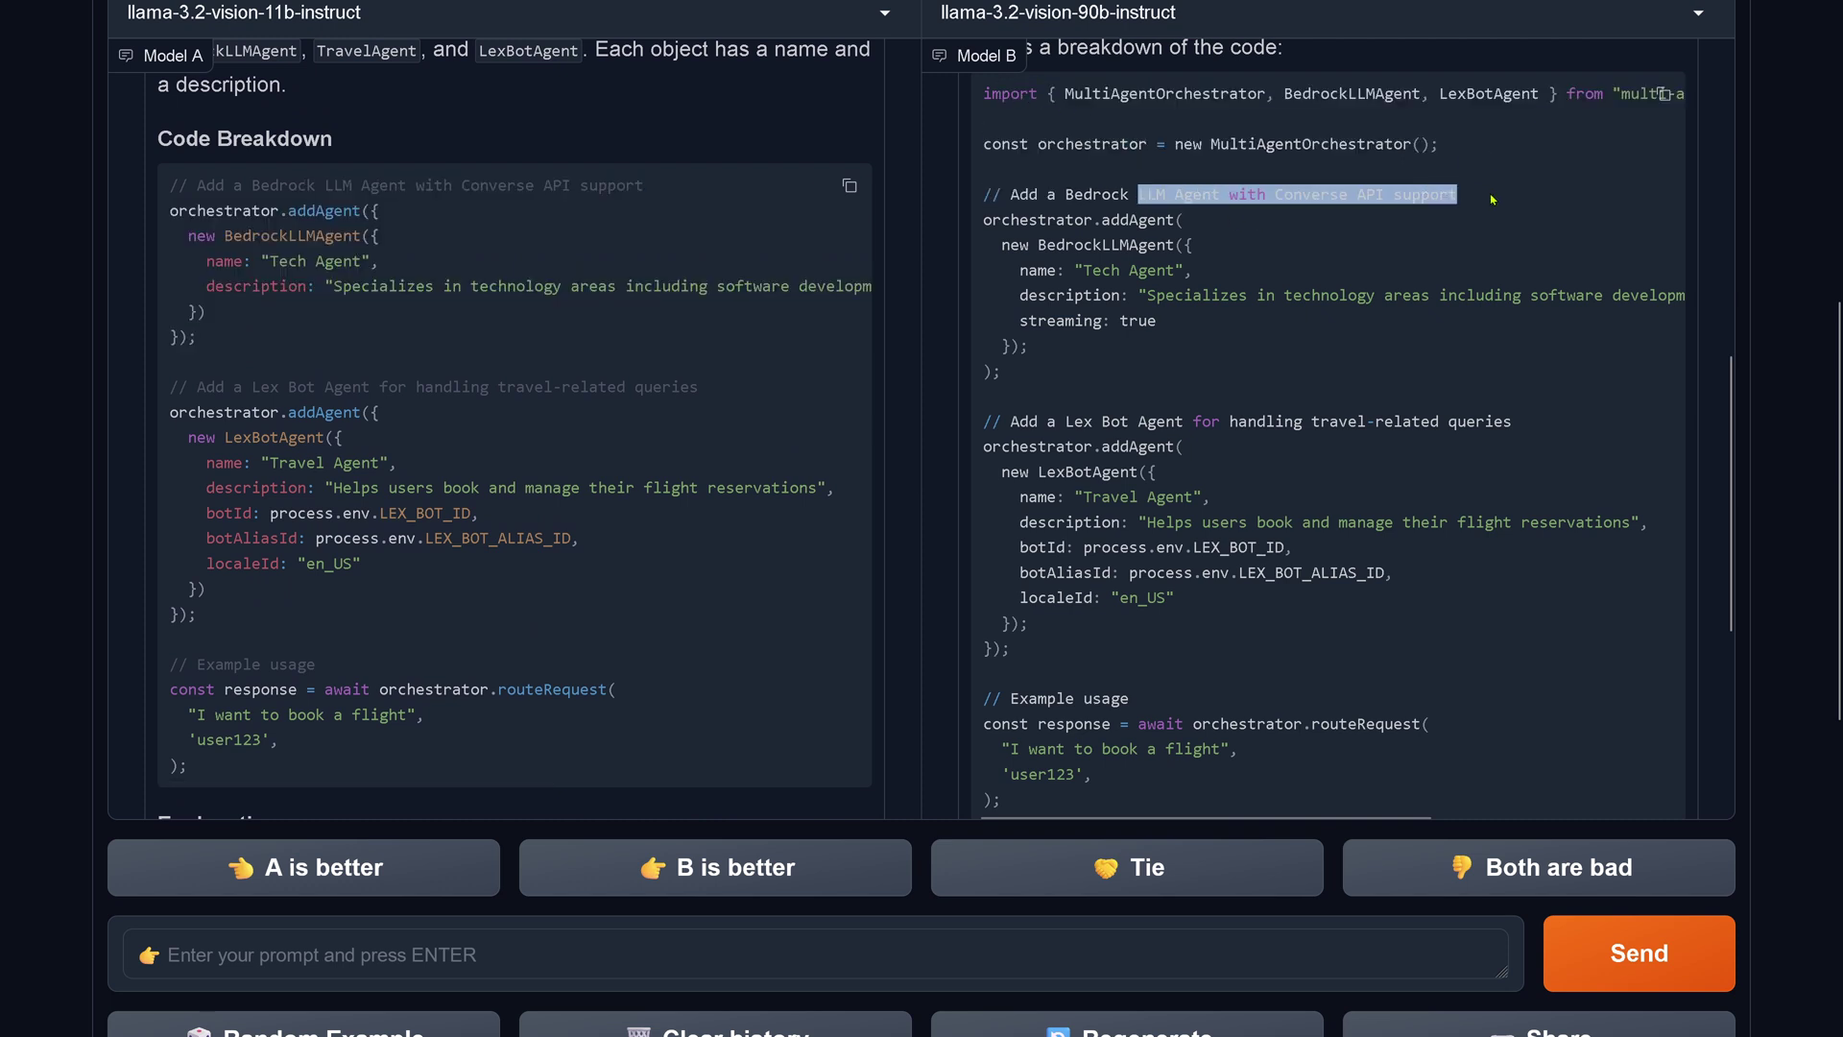
left_click_drag(1047, 220, 1393, 382)
left_click(1392, 382)
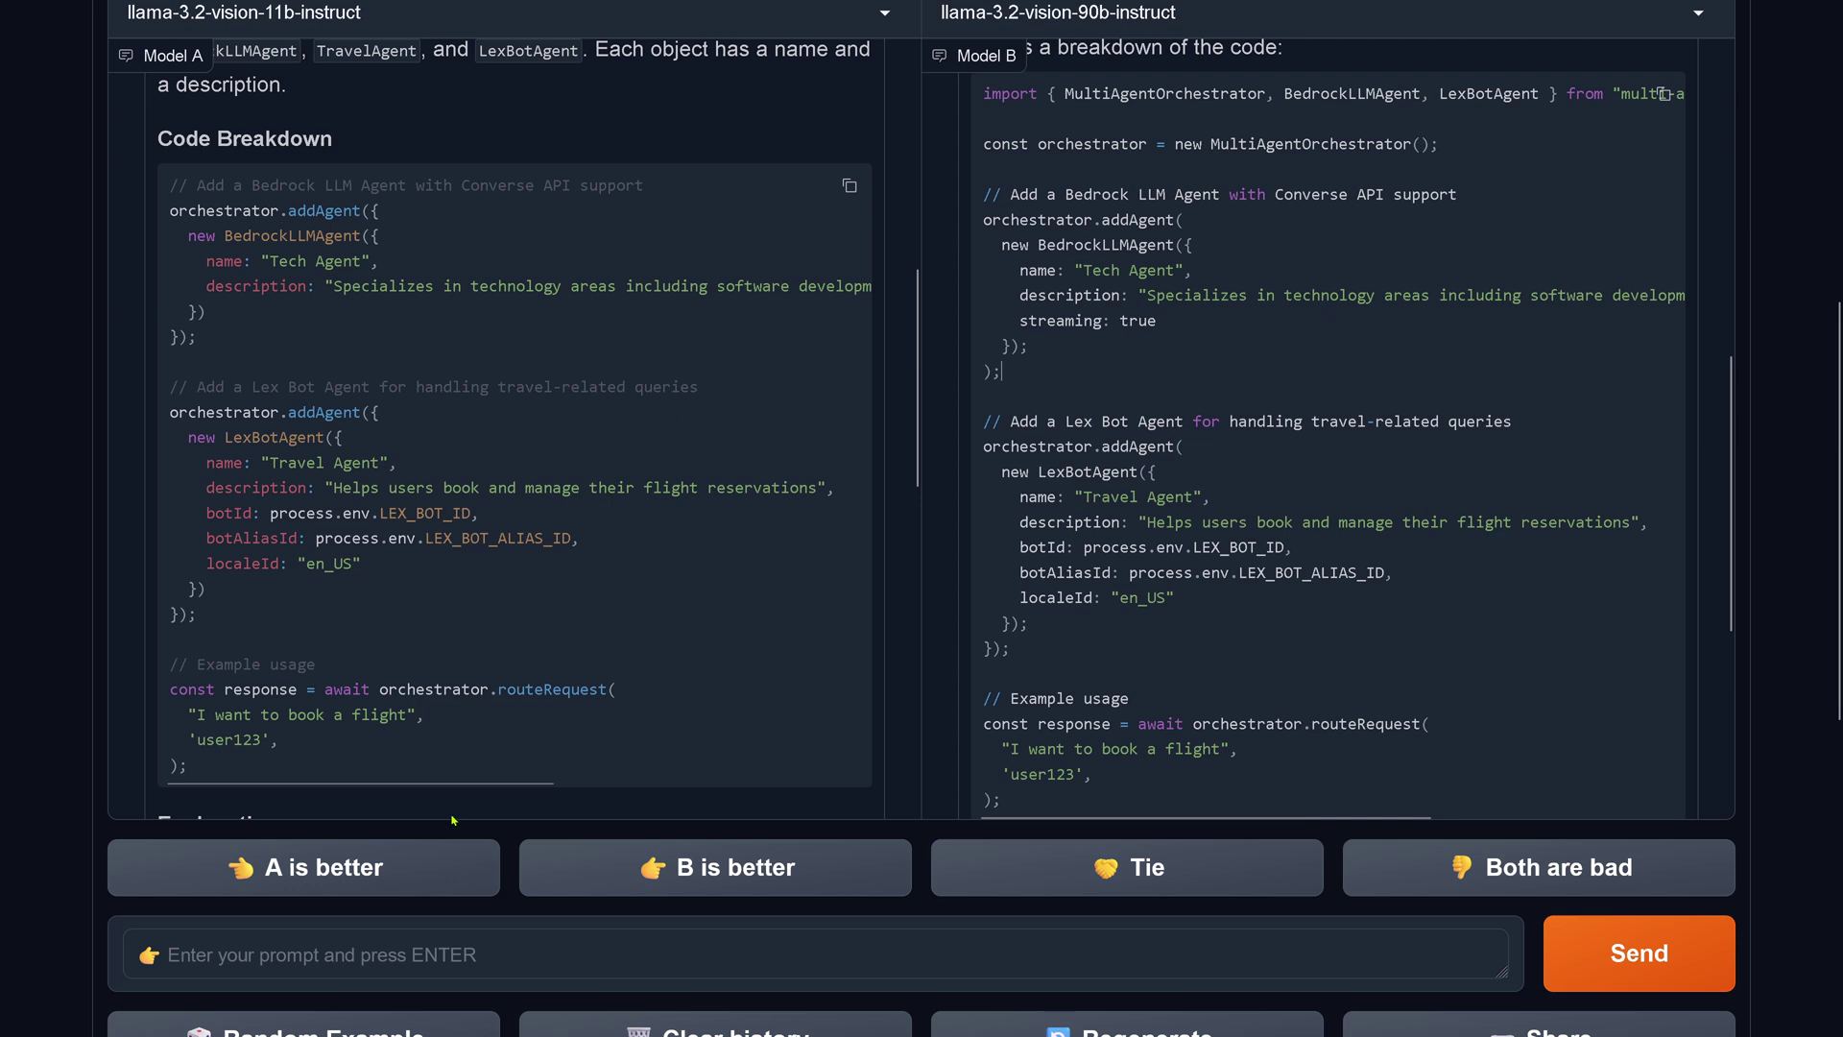
Step: Compare how both transcriptions end the Tech Agent description line after "AI", and return both code blocks to the line starts
scroll(477, 298, "right", 6)
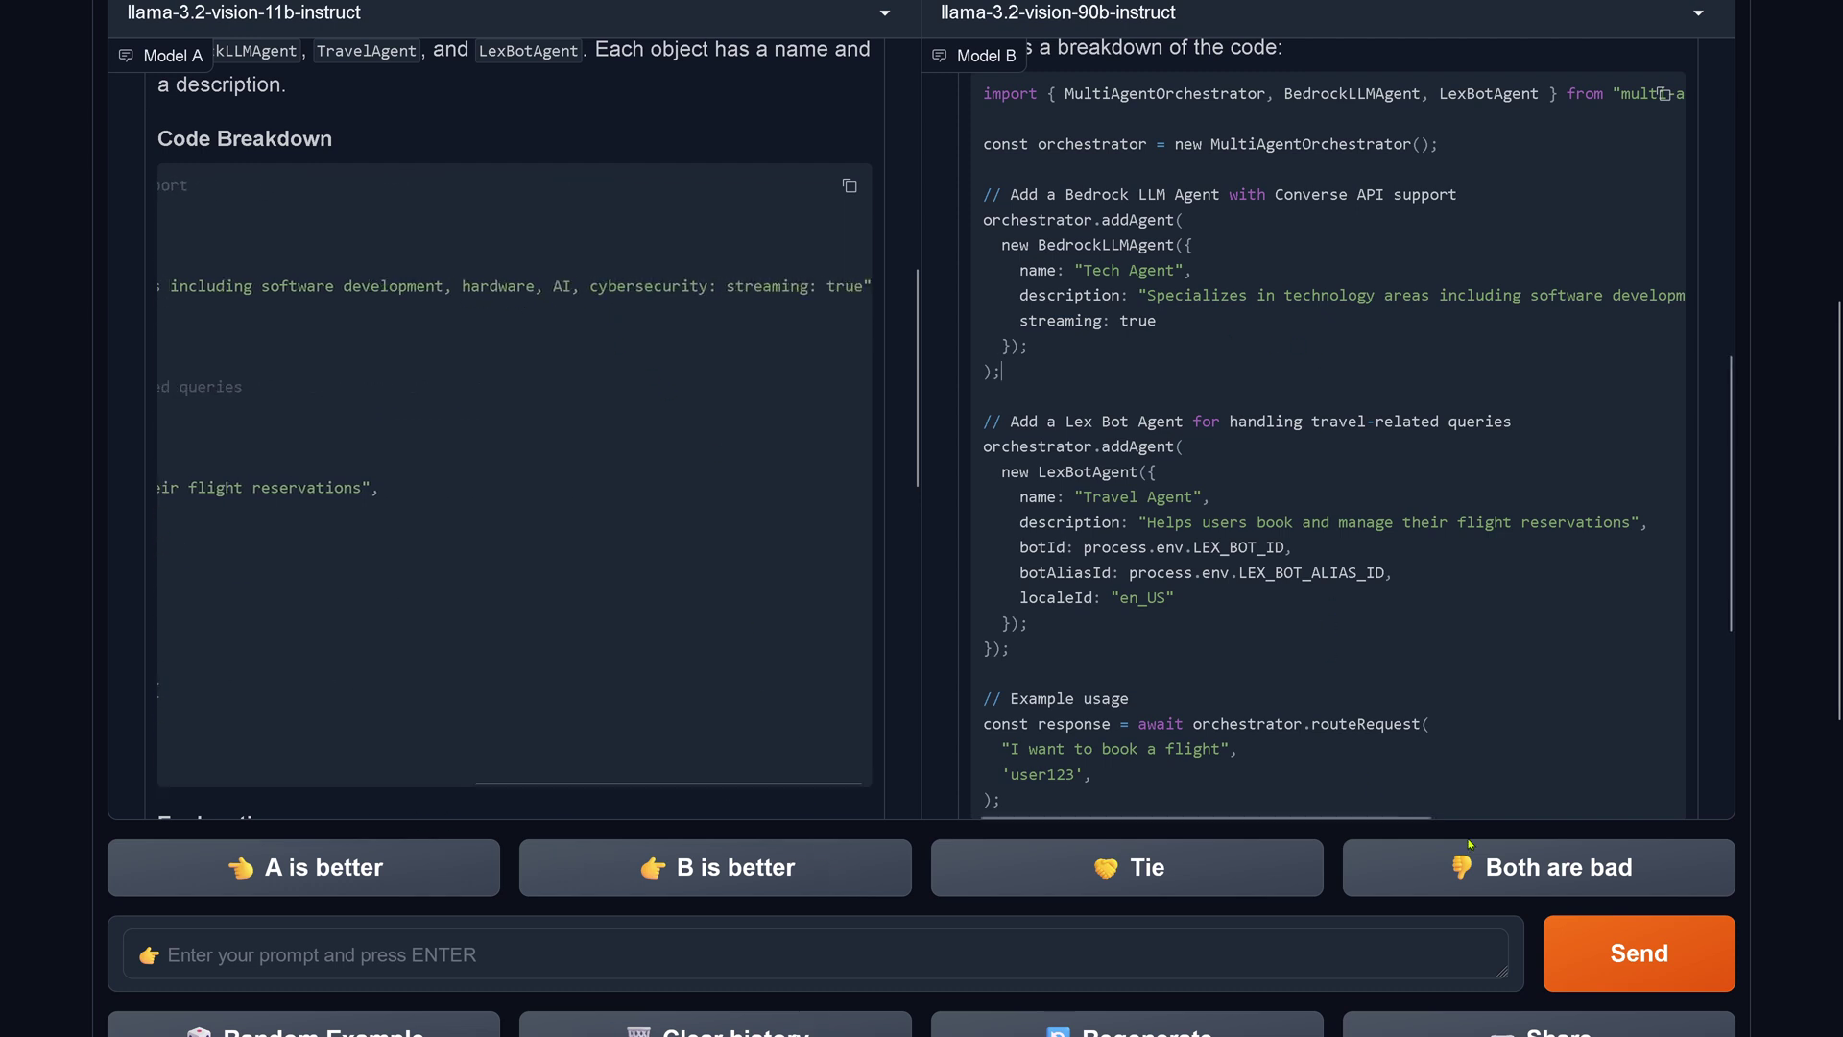
scroll(1592, 278, "right", 5)
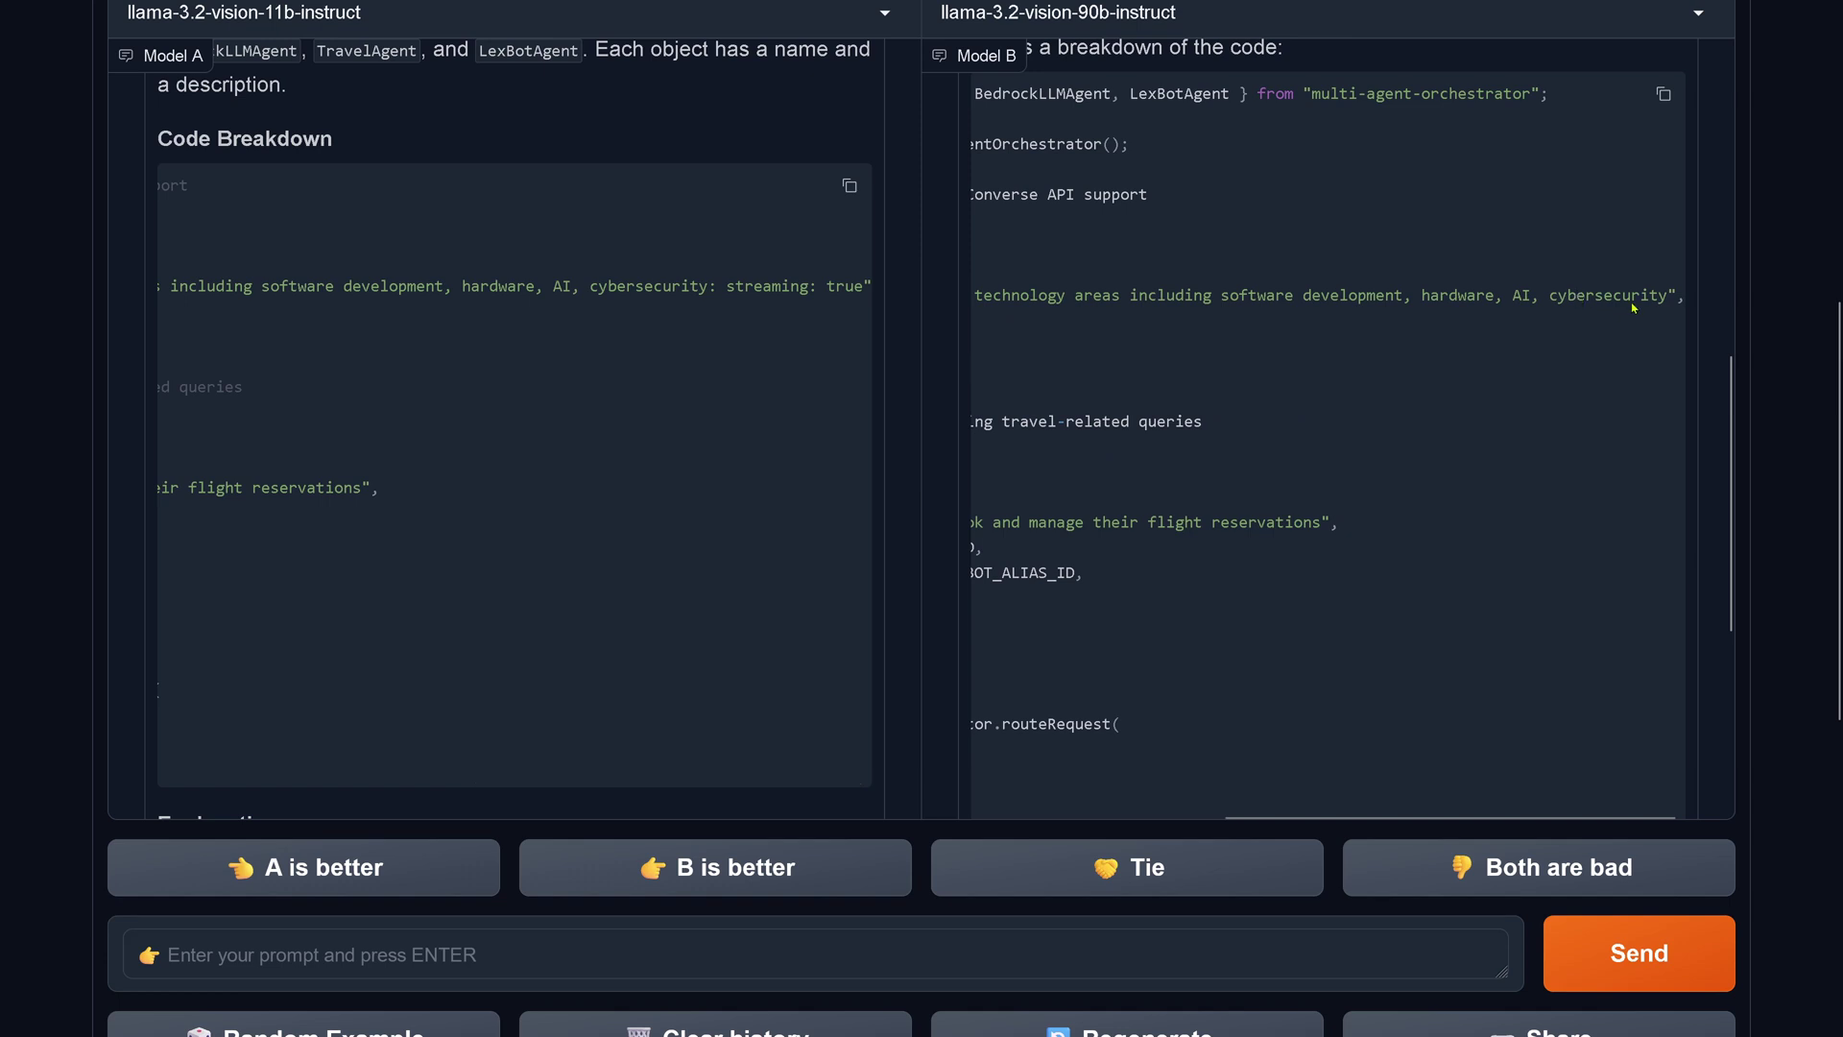
left_click_drag(1548, 296, 1686, 297)
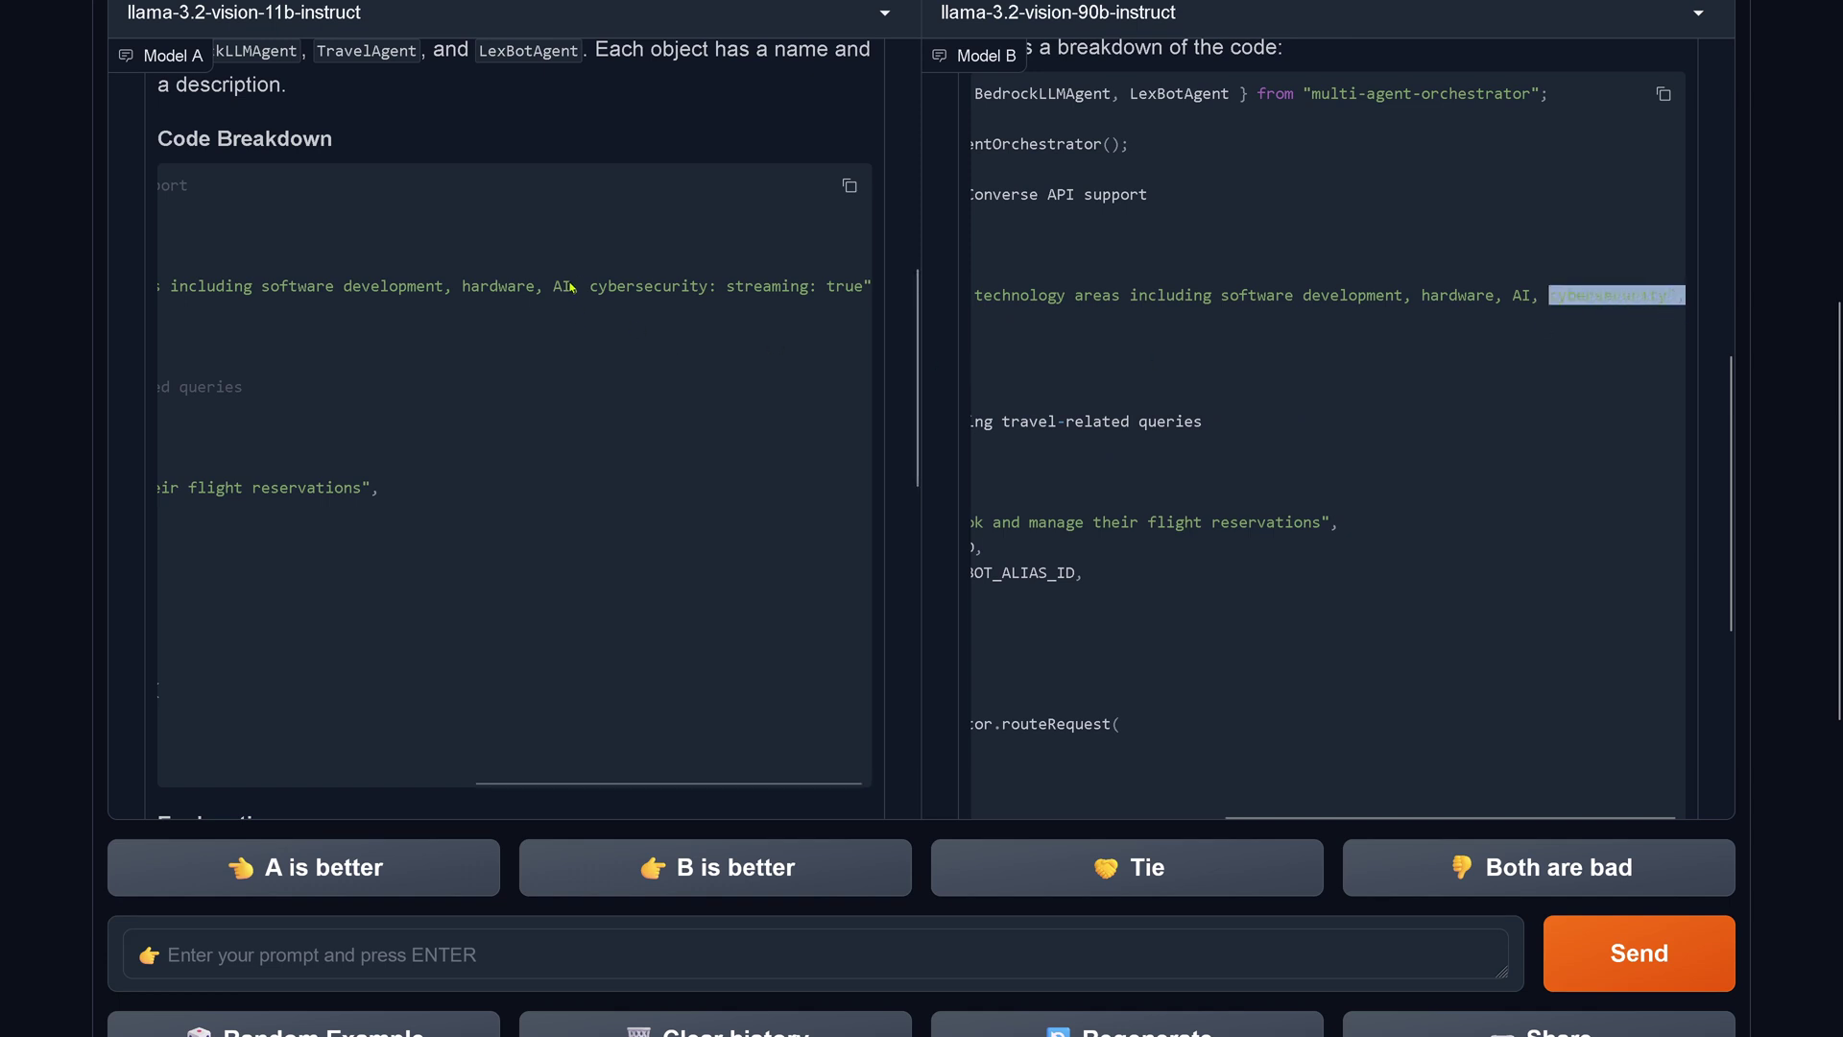
left_click_drag(572, 286, 841, 309)
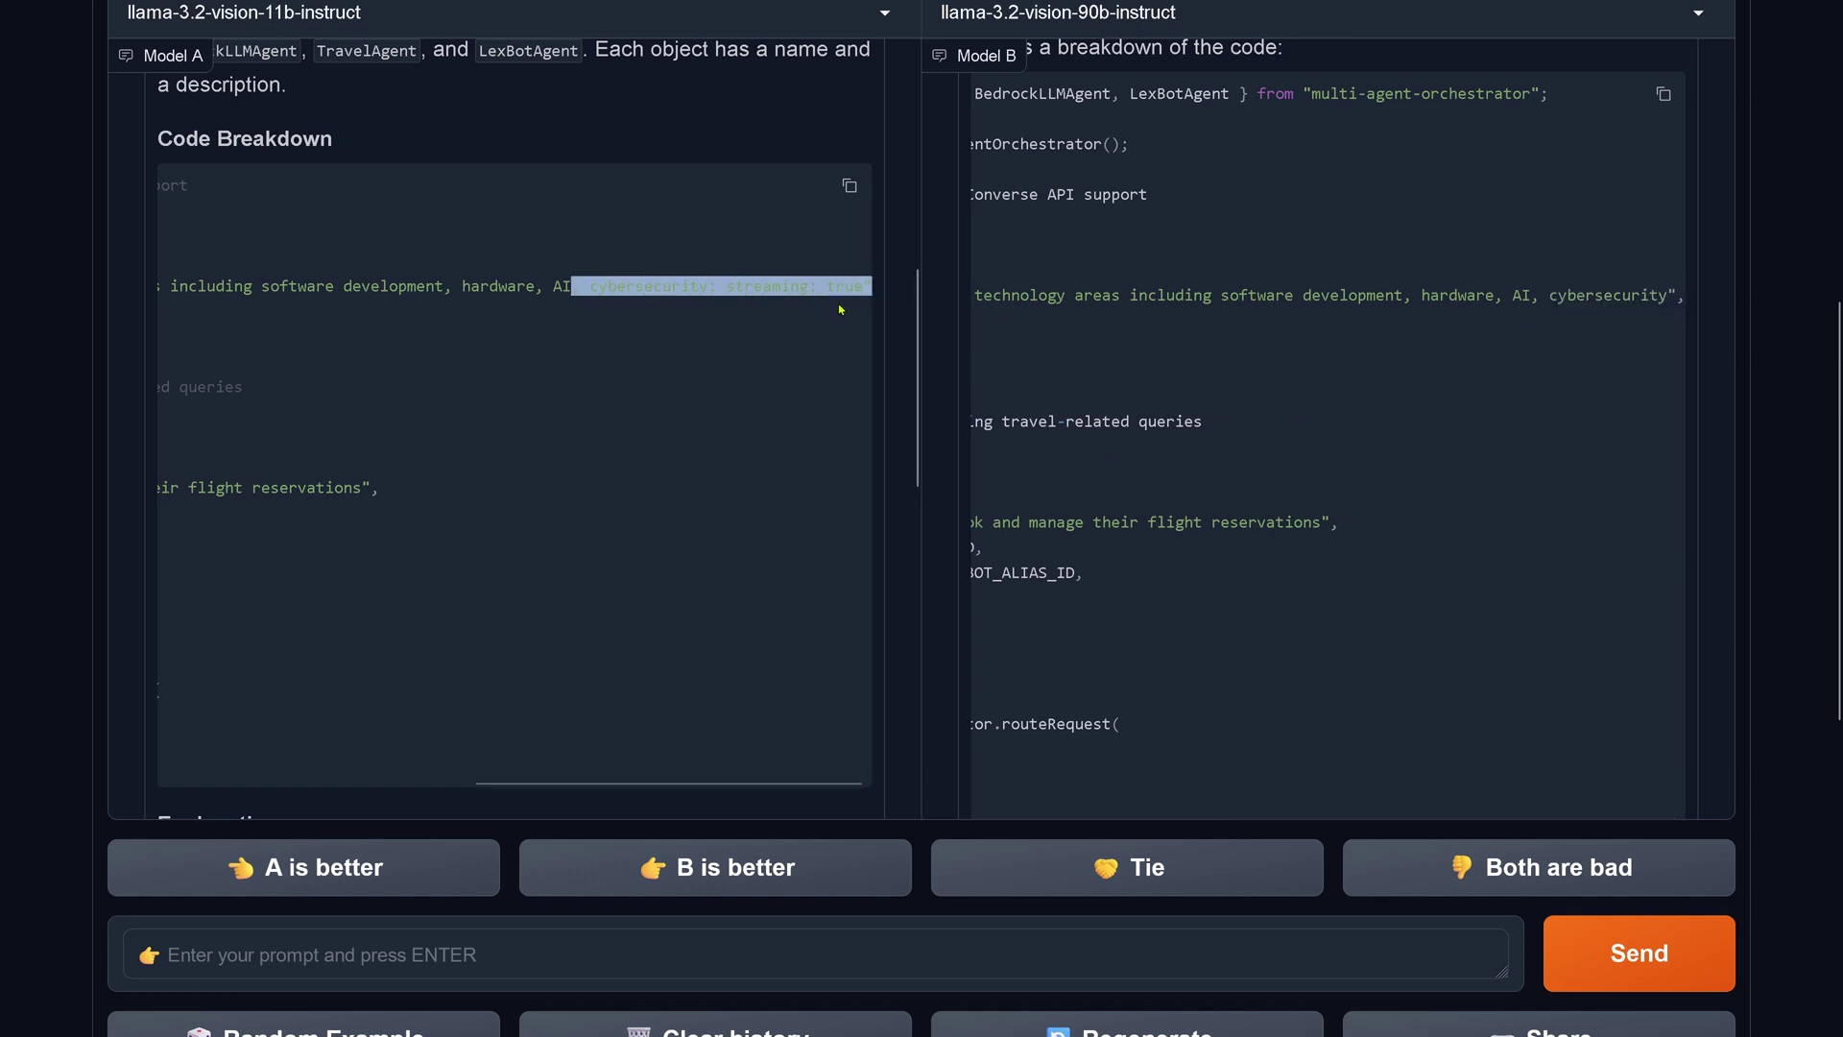
scroll(476, 782, "left", 5)
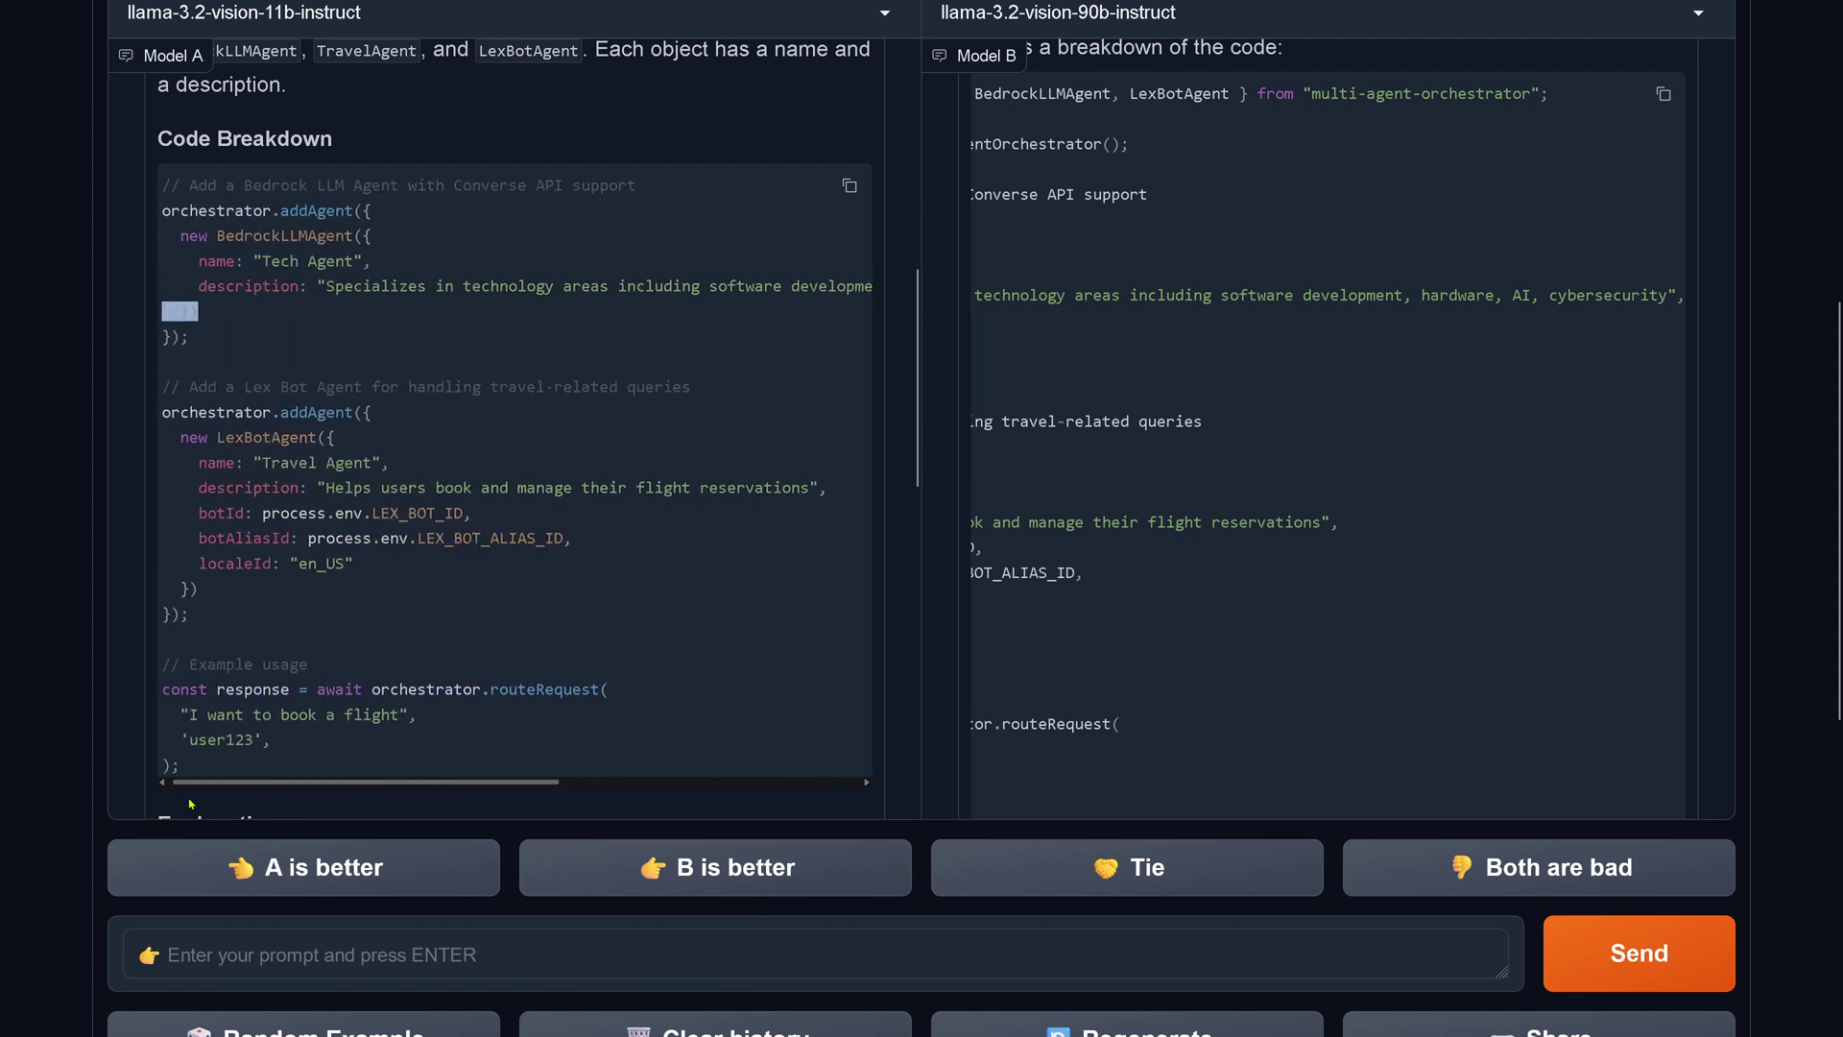
left_click(1083, 817)
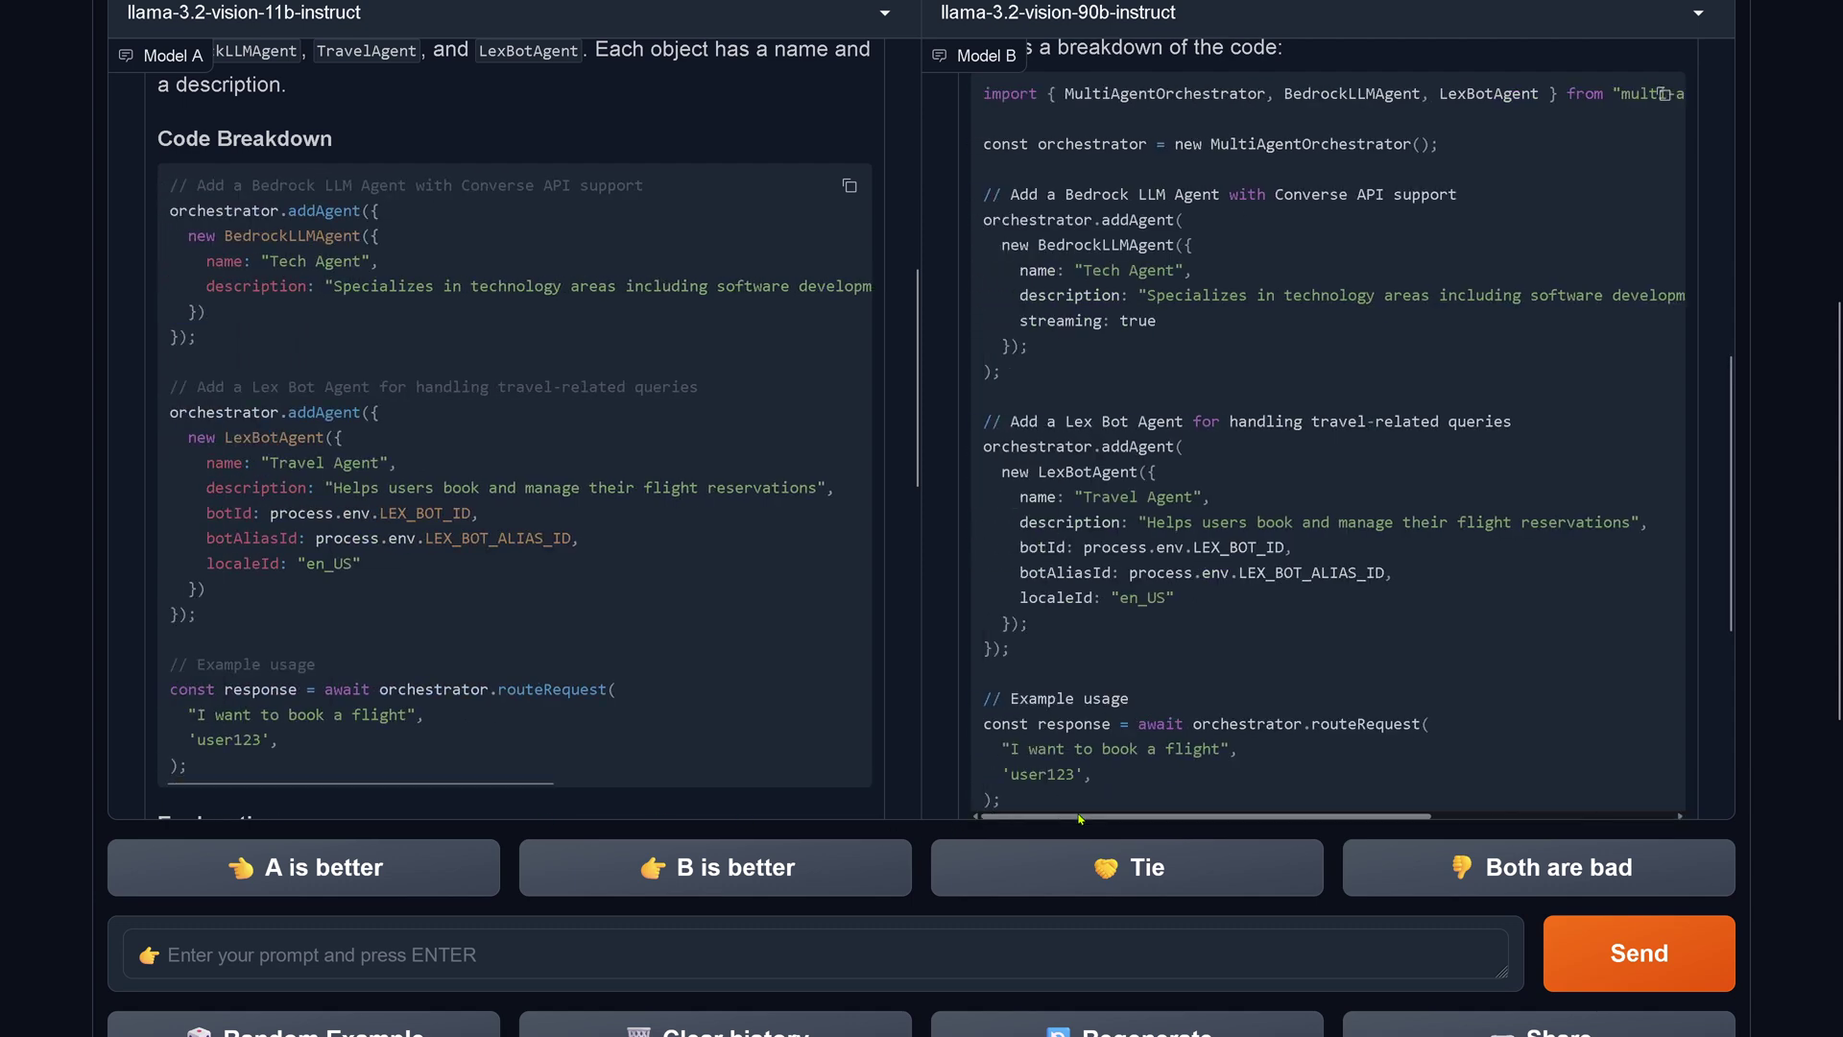
Step: Check the transcribed code against the original code image, including the closing brackets of Model B's Lex Bot Agent block
scroll(604, 480, "up", 8)
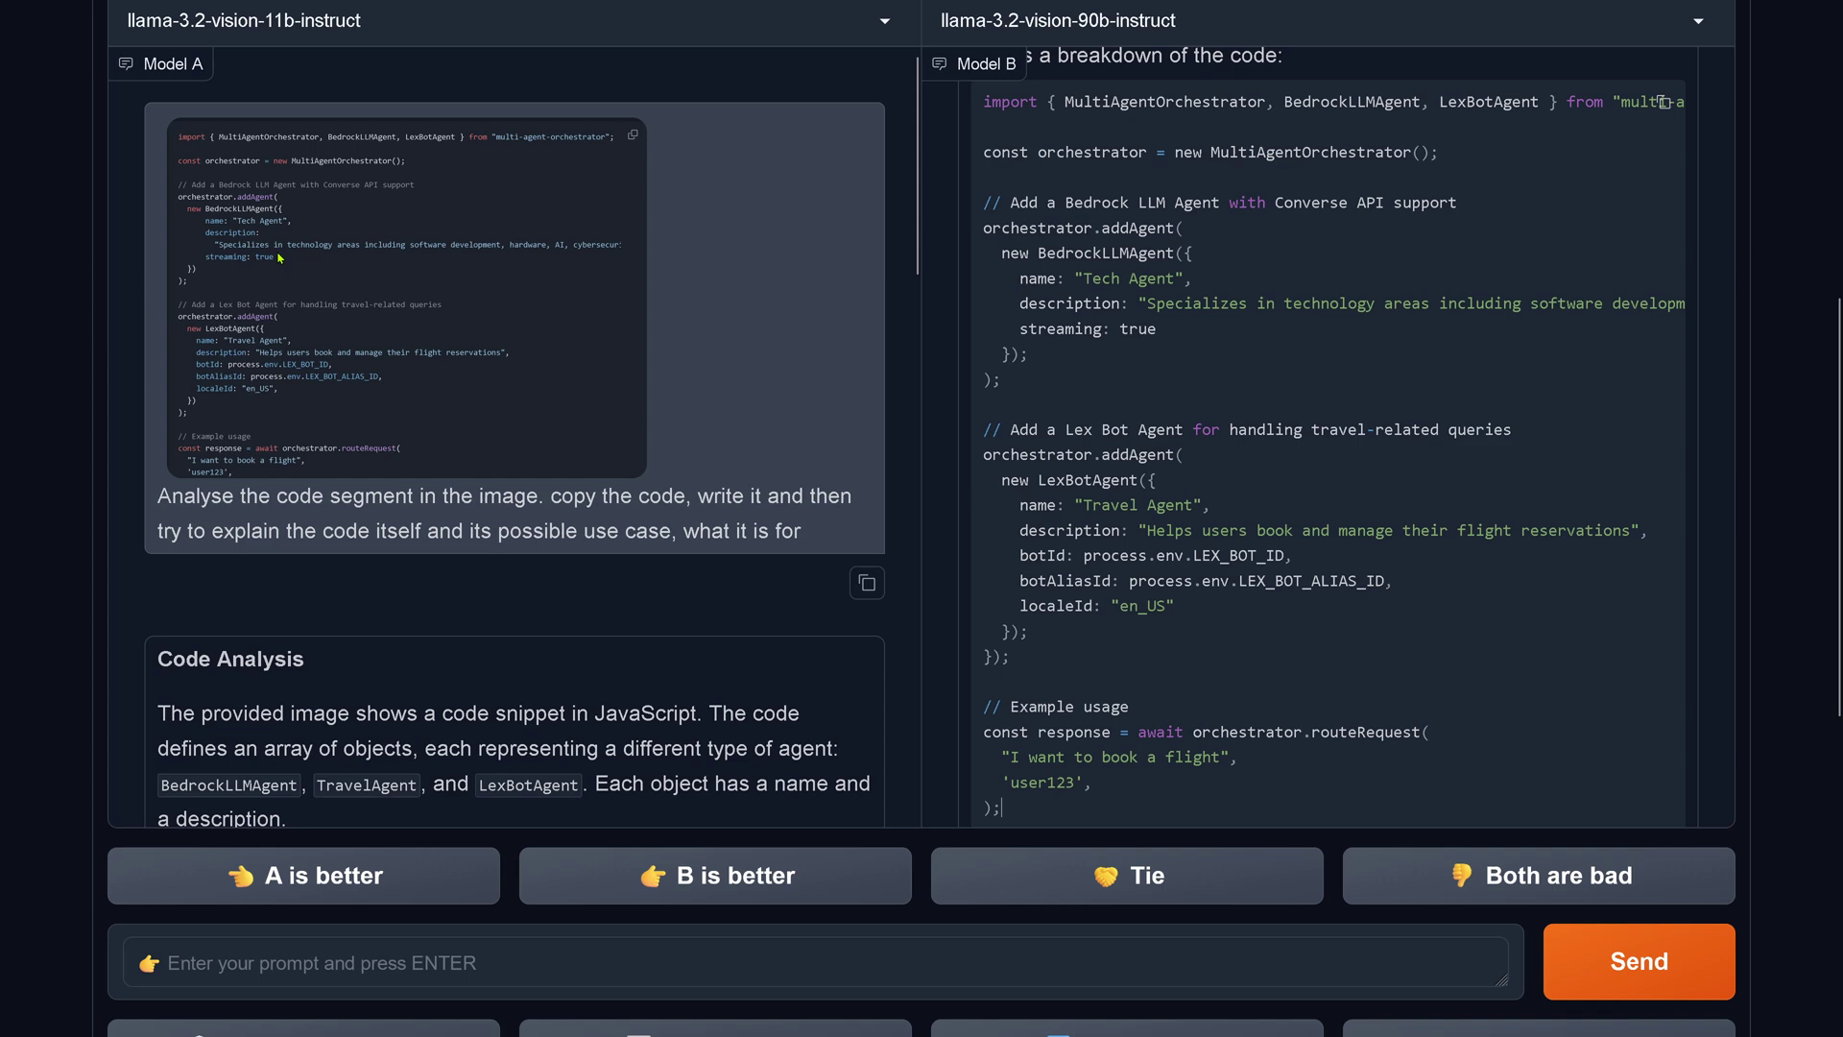
scroll(538, 403, "down", 3)
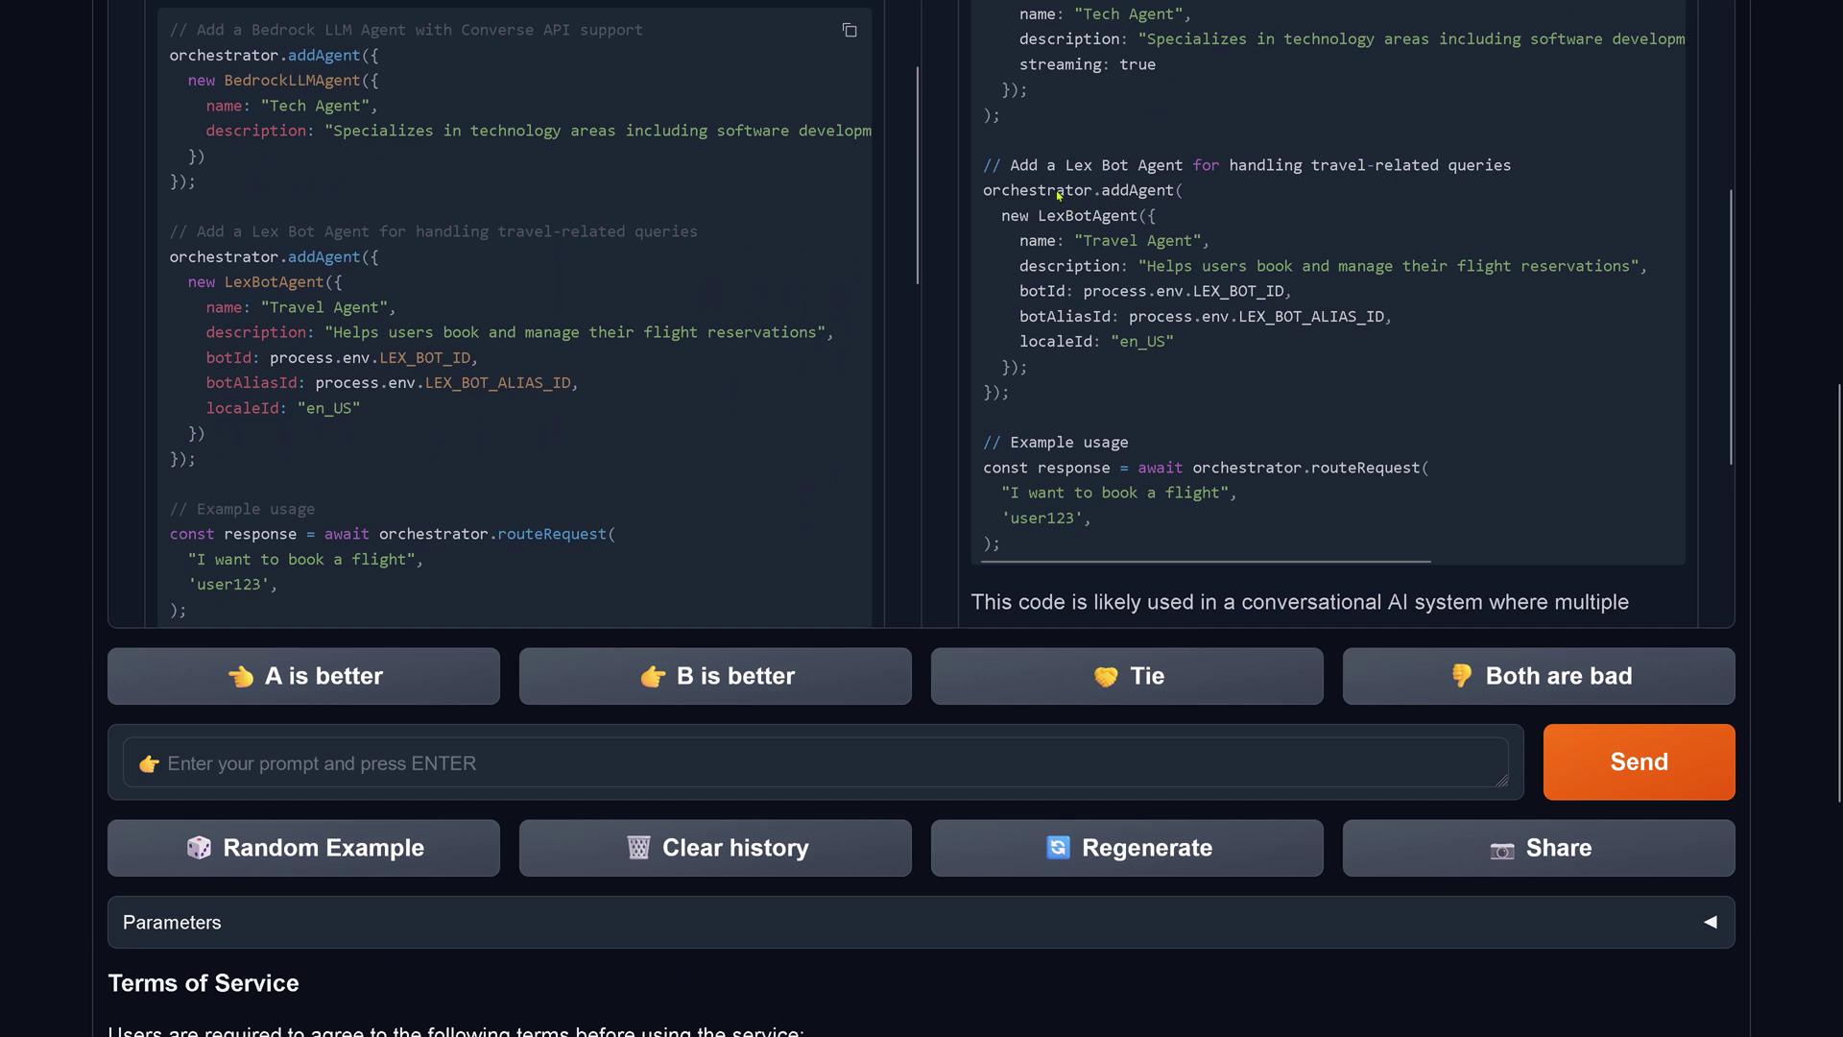
left_click_drag(1054, 164, 1032, 370)
left_click(1112, 388)
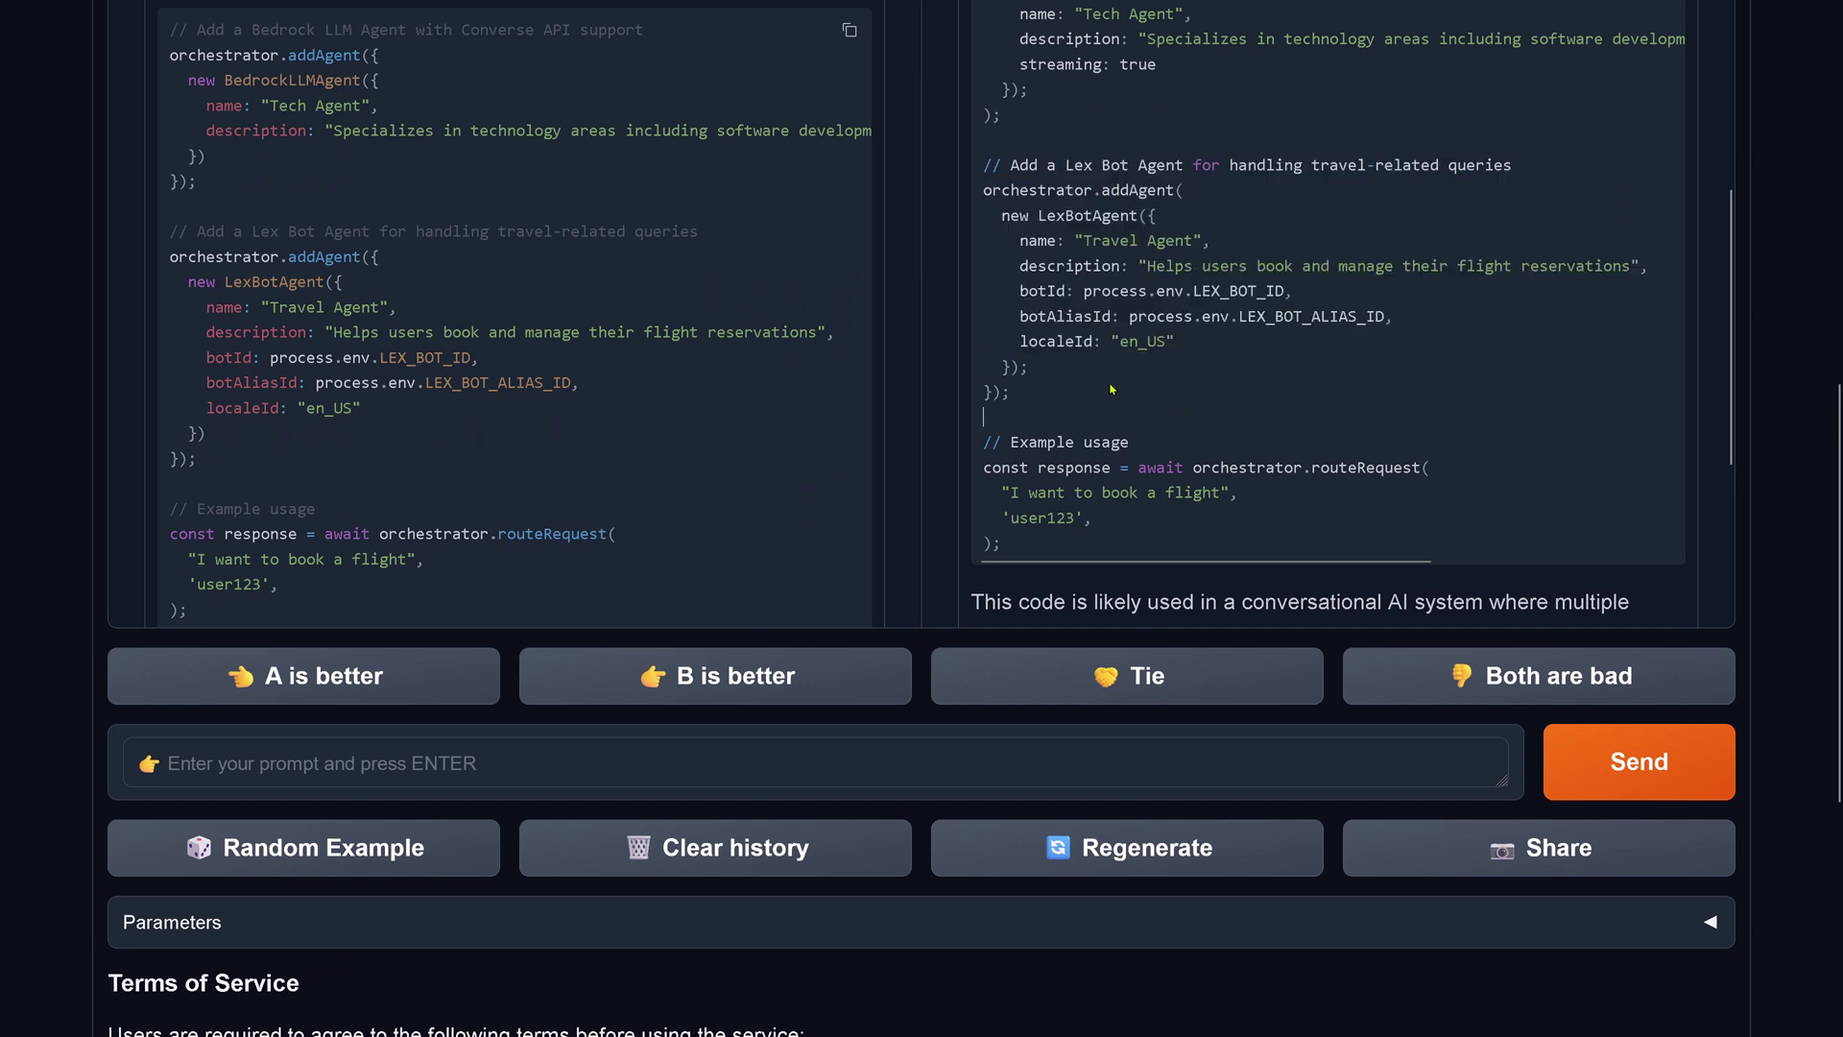
double_click(1022, 400)
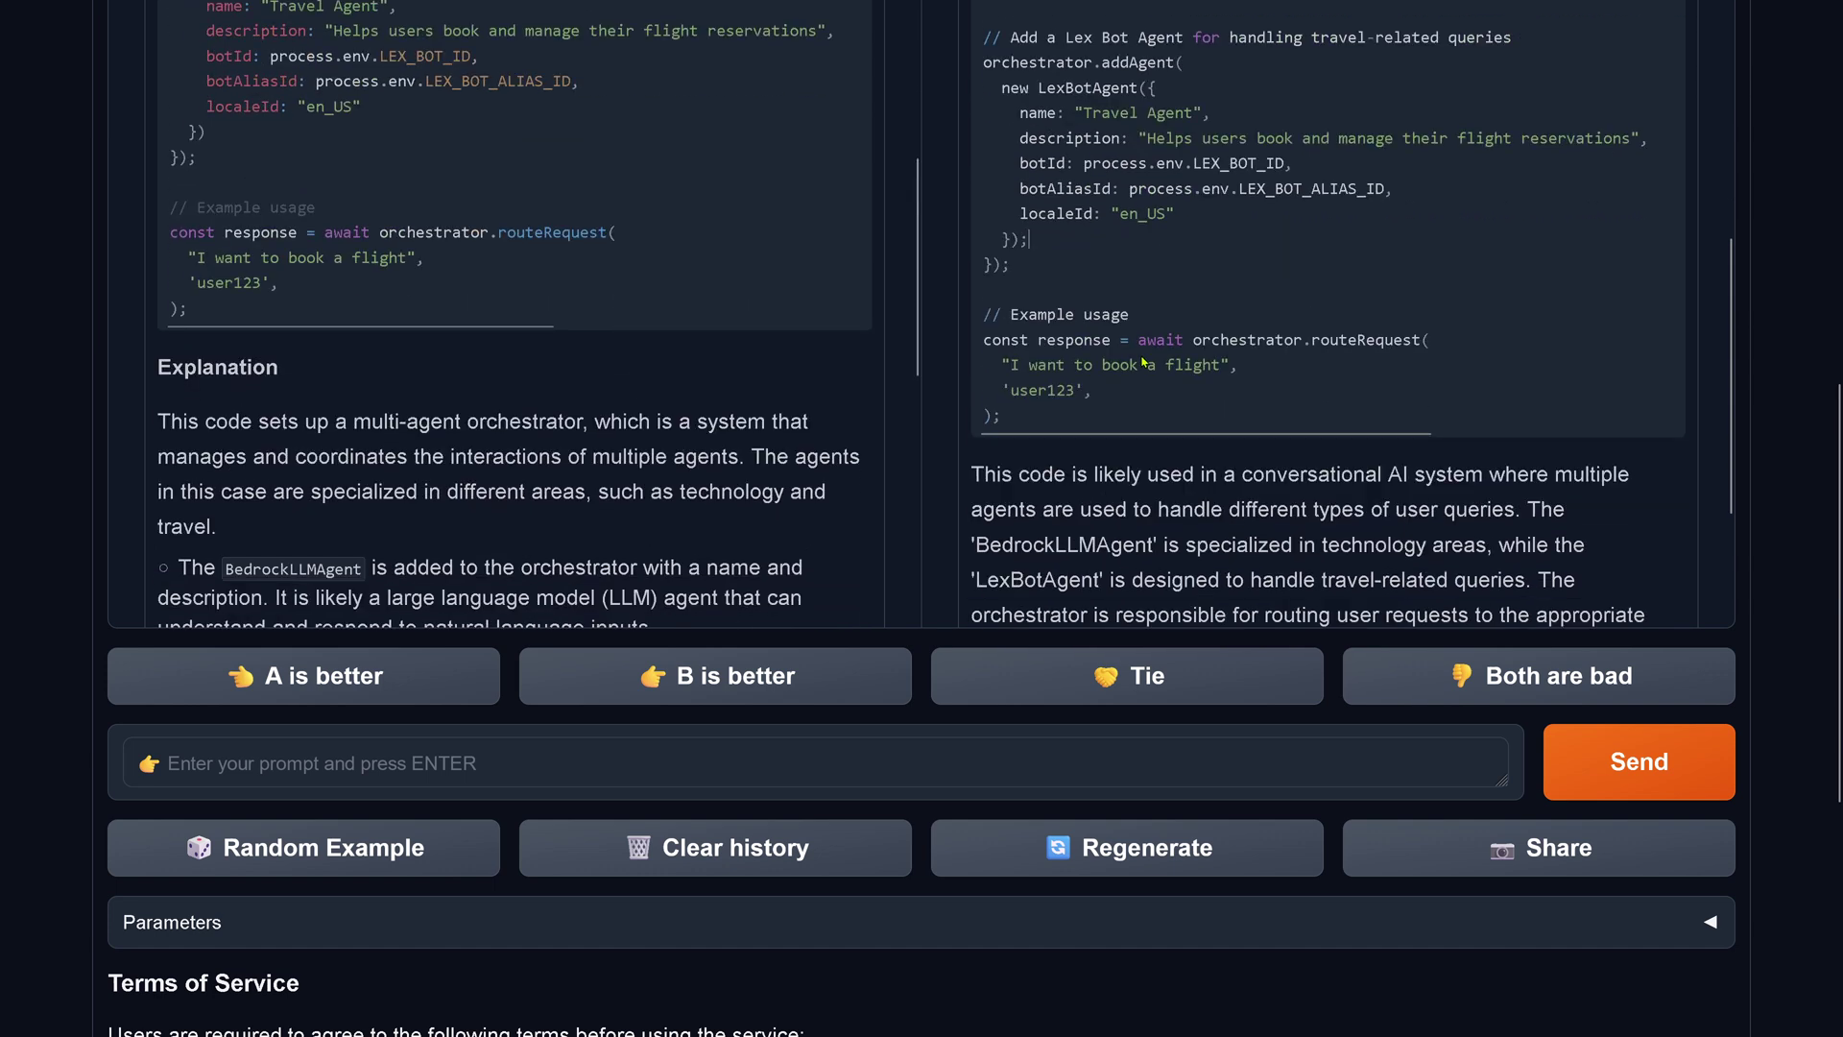
Step: Compare the example usage block with the routeRequest call in Model A's and Model B's transcribed code
scroll(1144, 361, "up", 1)
left_click_drag(1011, 338, 1135, 340)
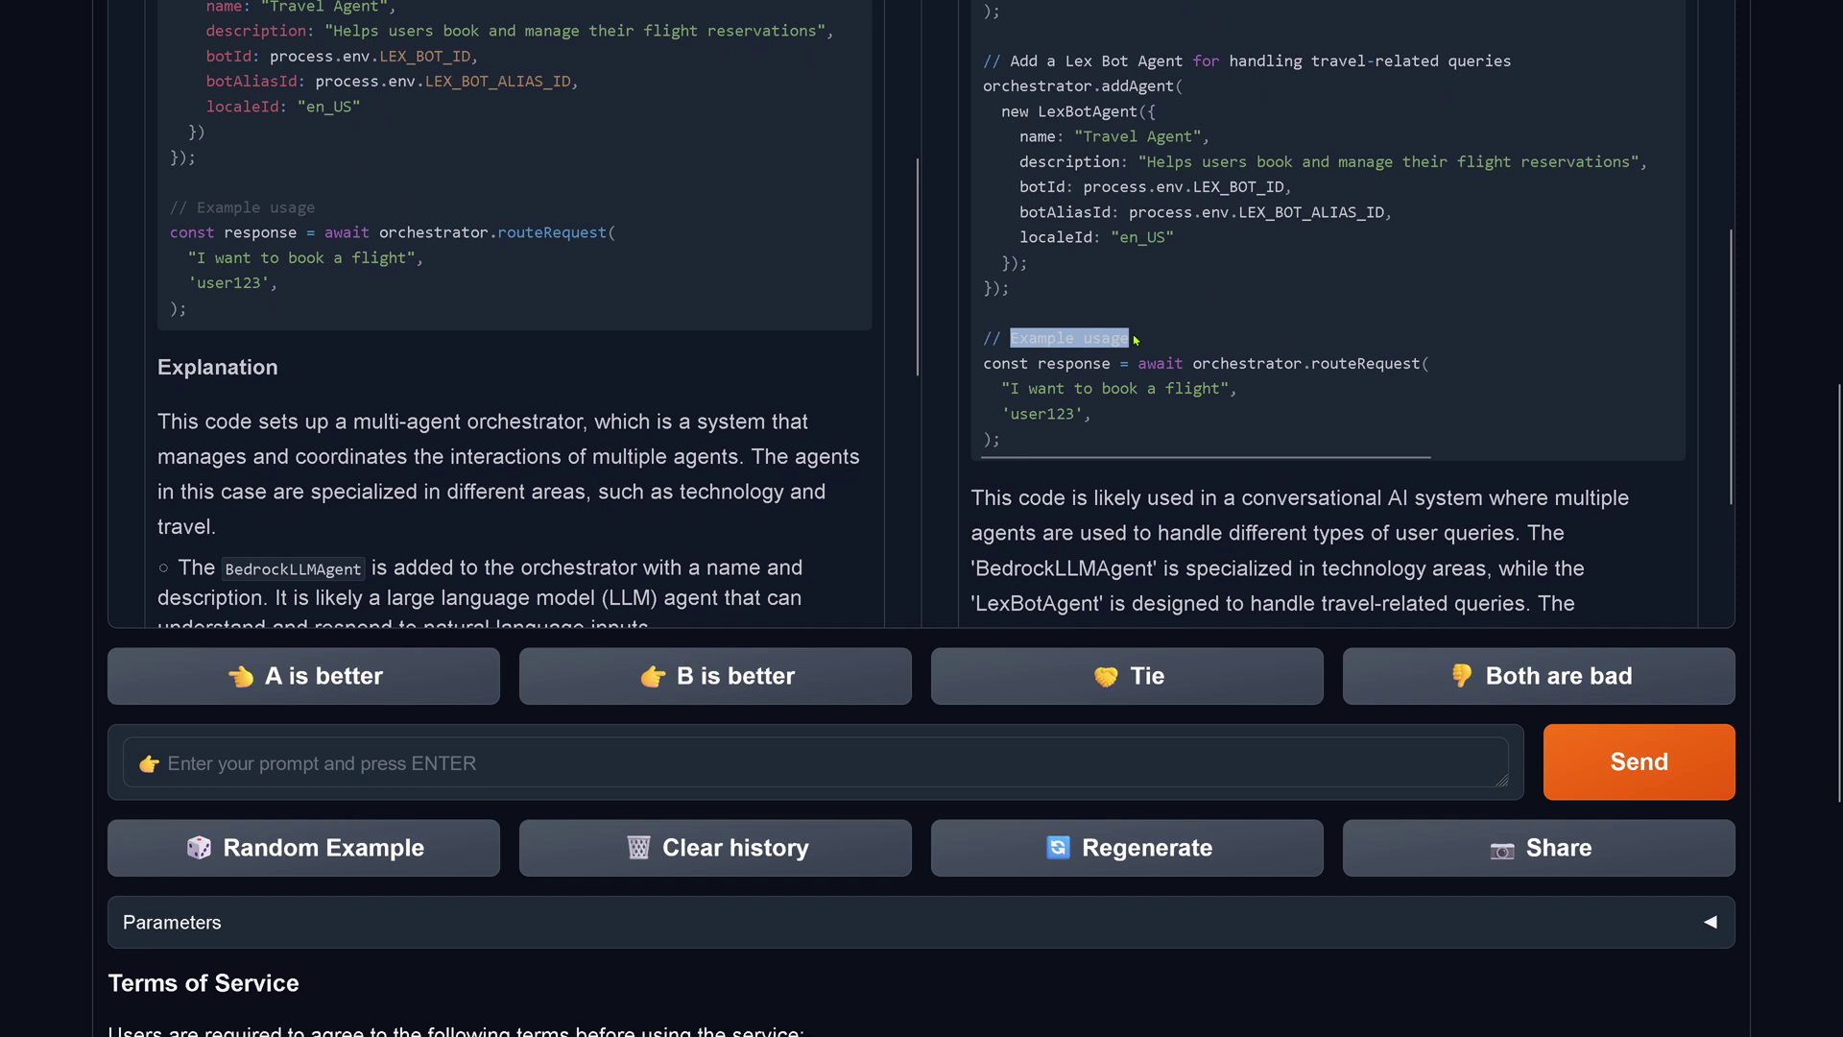
left_click(1245, 321)
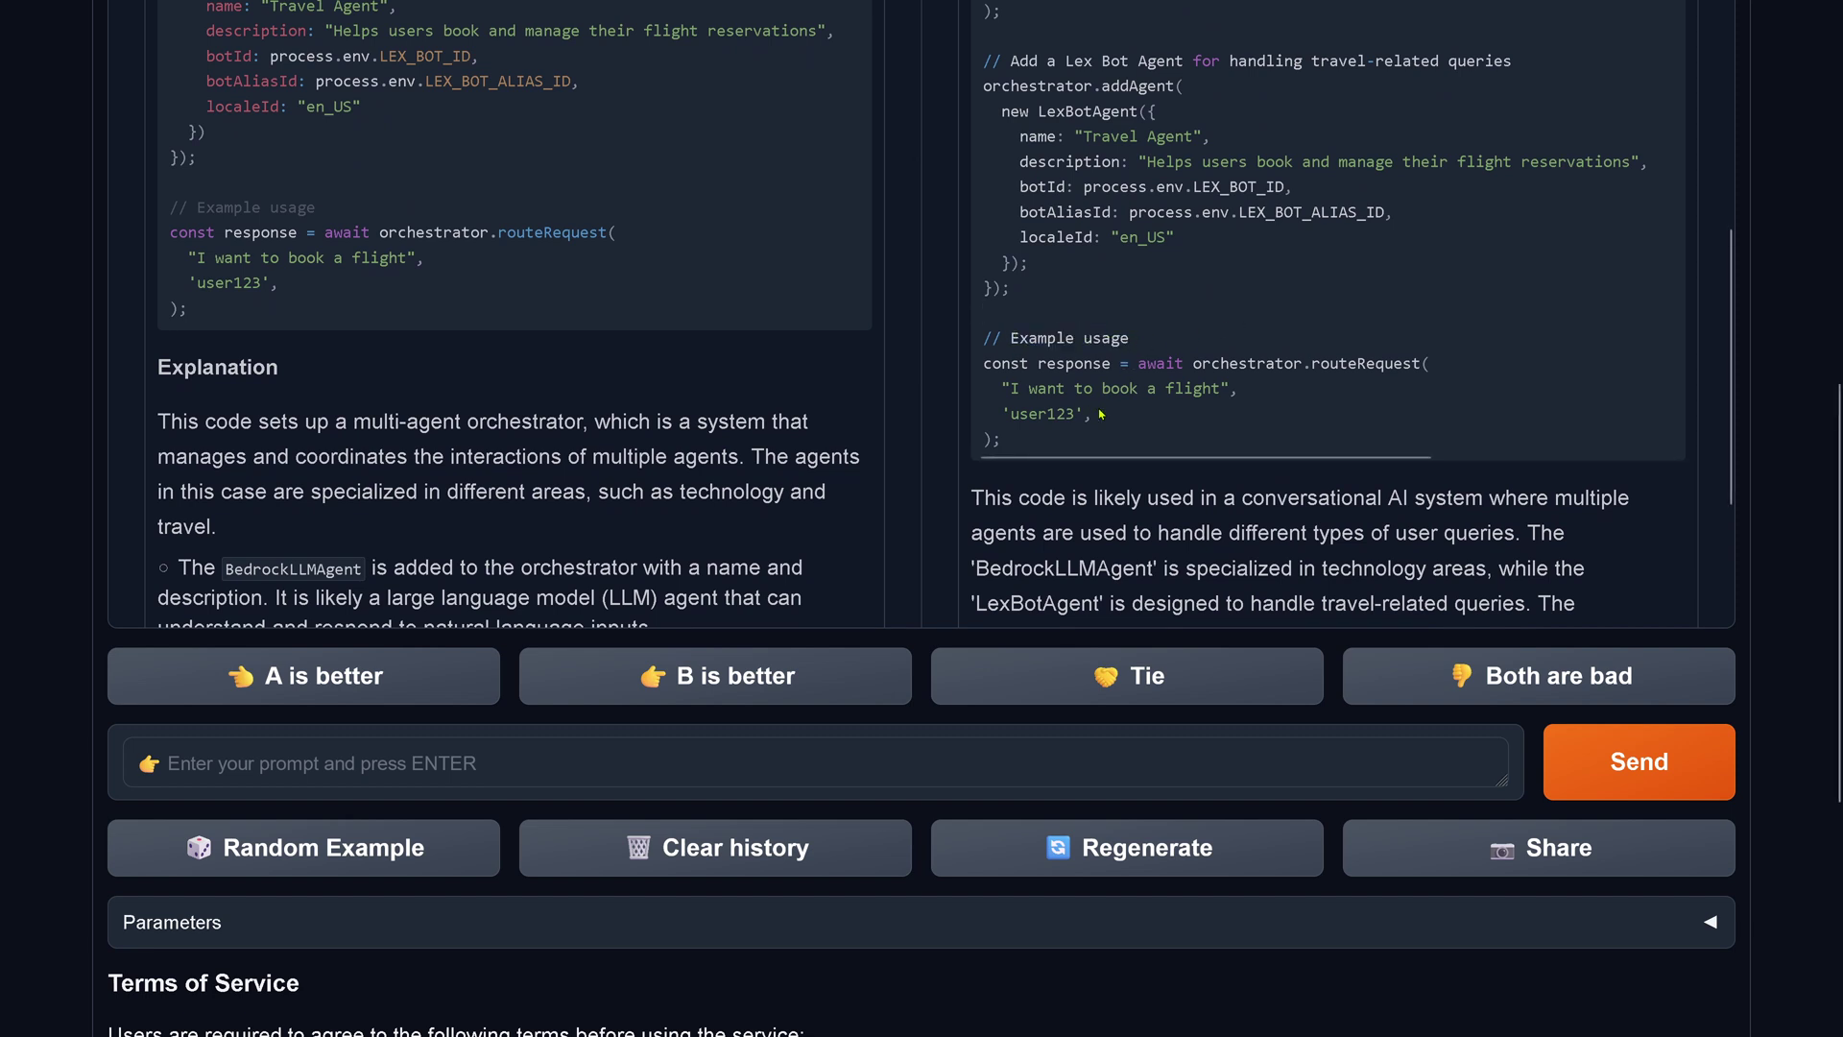
left_click_drag(1023, 352, 1129, 338)
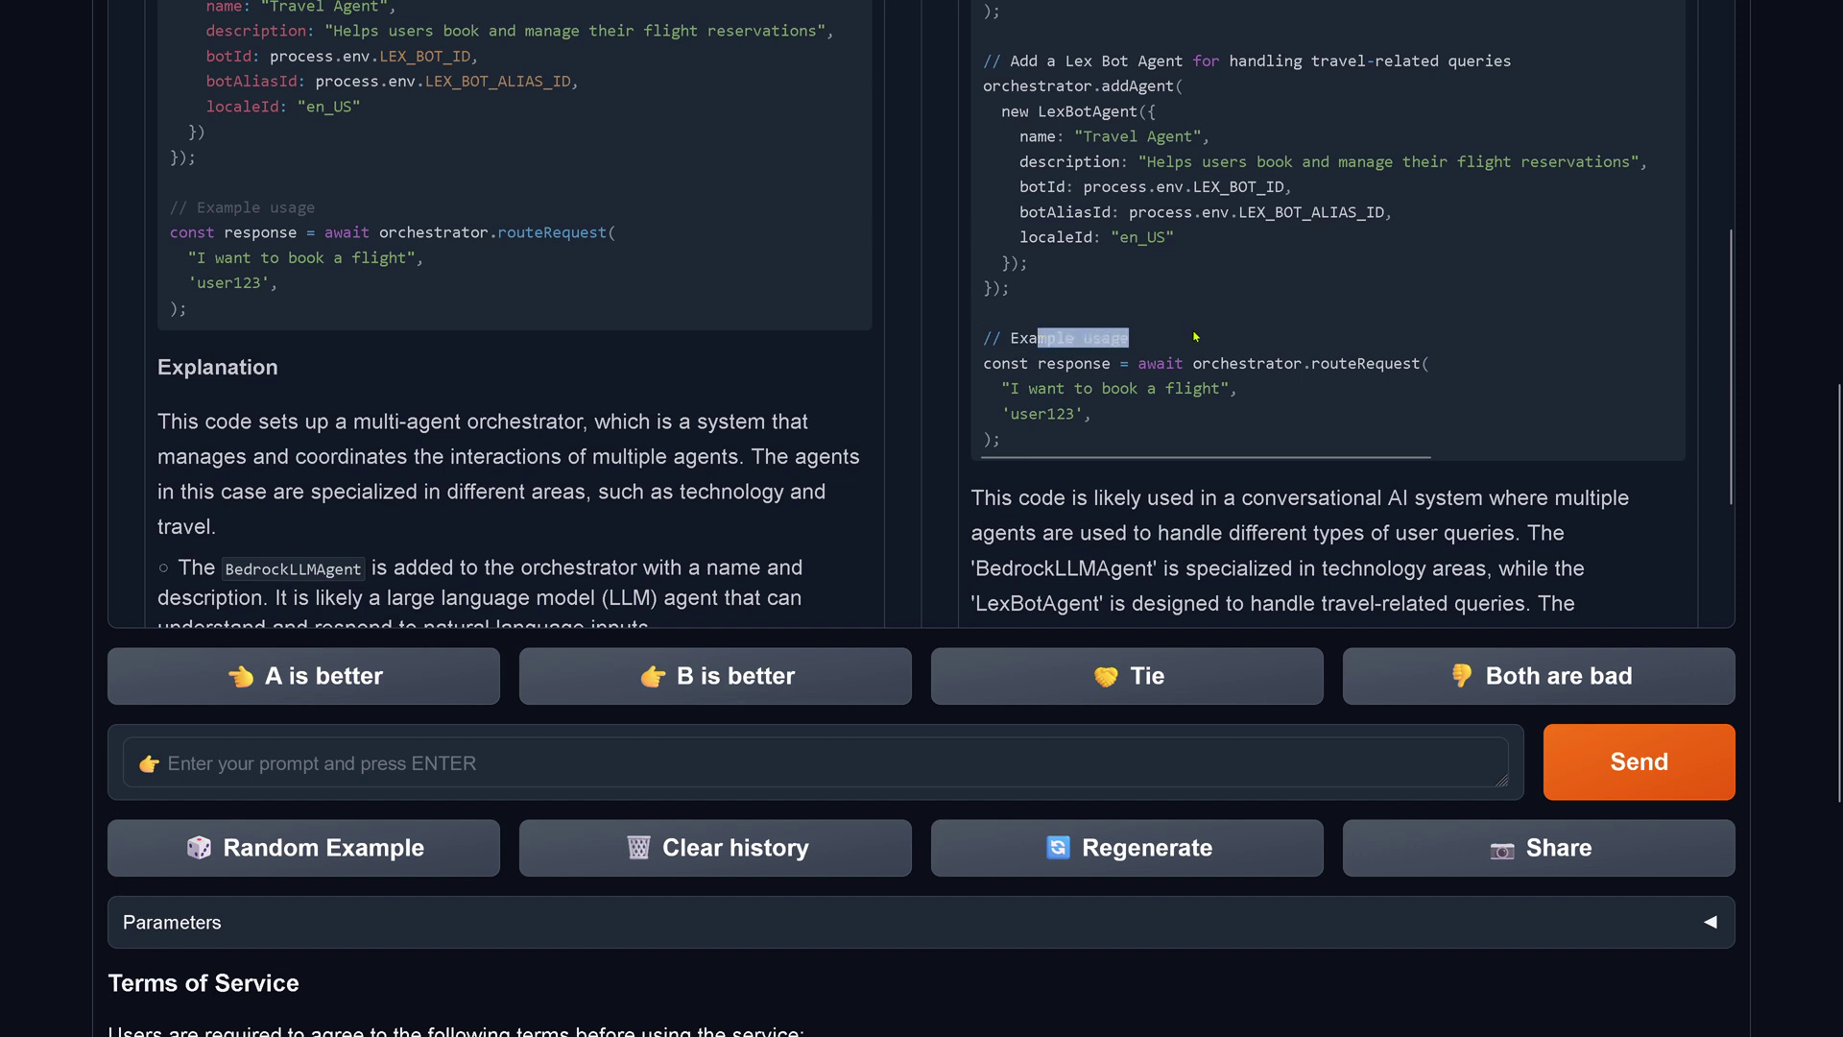
left_click_drag(196, 207, 509, 275)
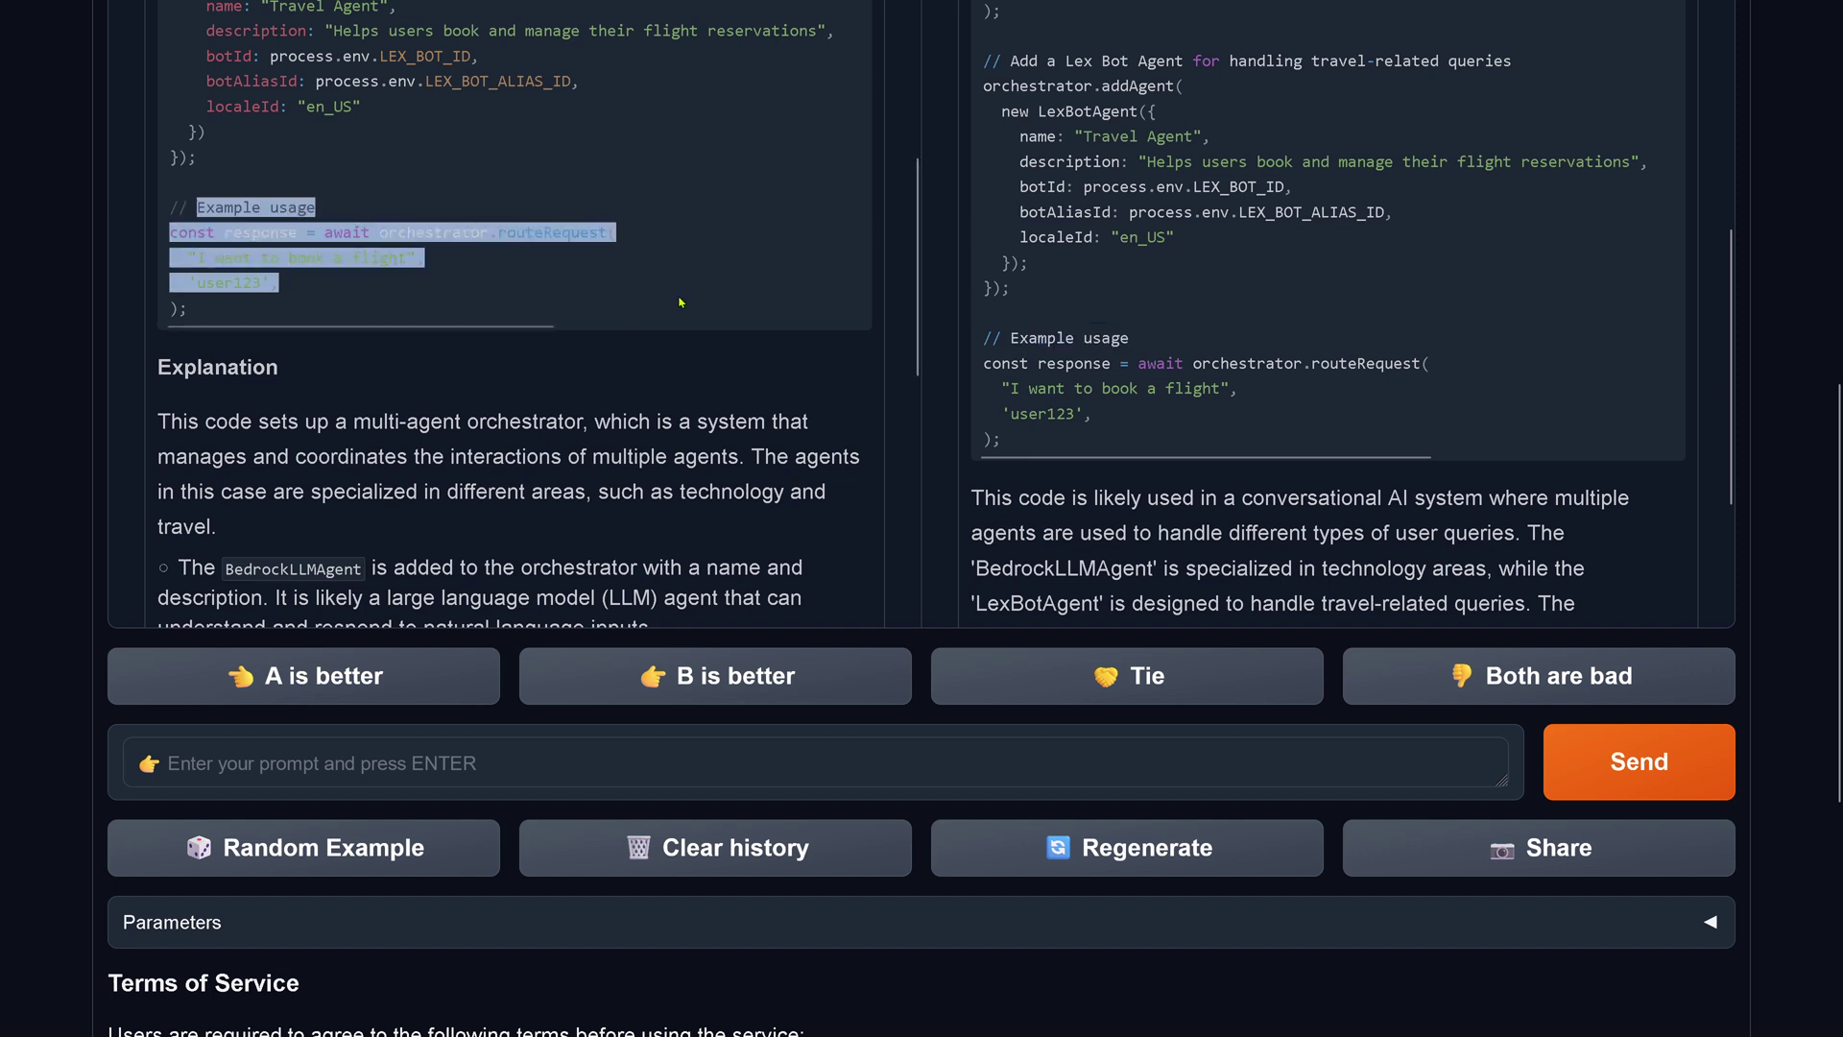
left_click(1326, 416)
Step: Compare both models' explanations of the code, including how they describe BedrockLLMAgent, LexBotAgent and the example usage
scroll(1326, 417, "down", 2)
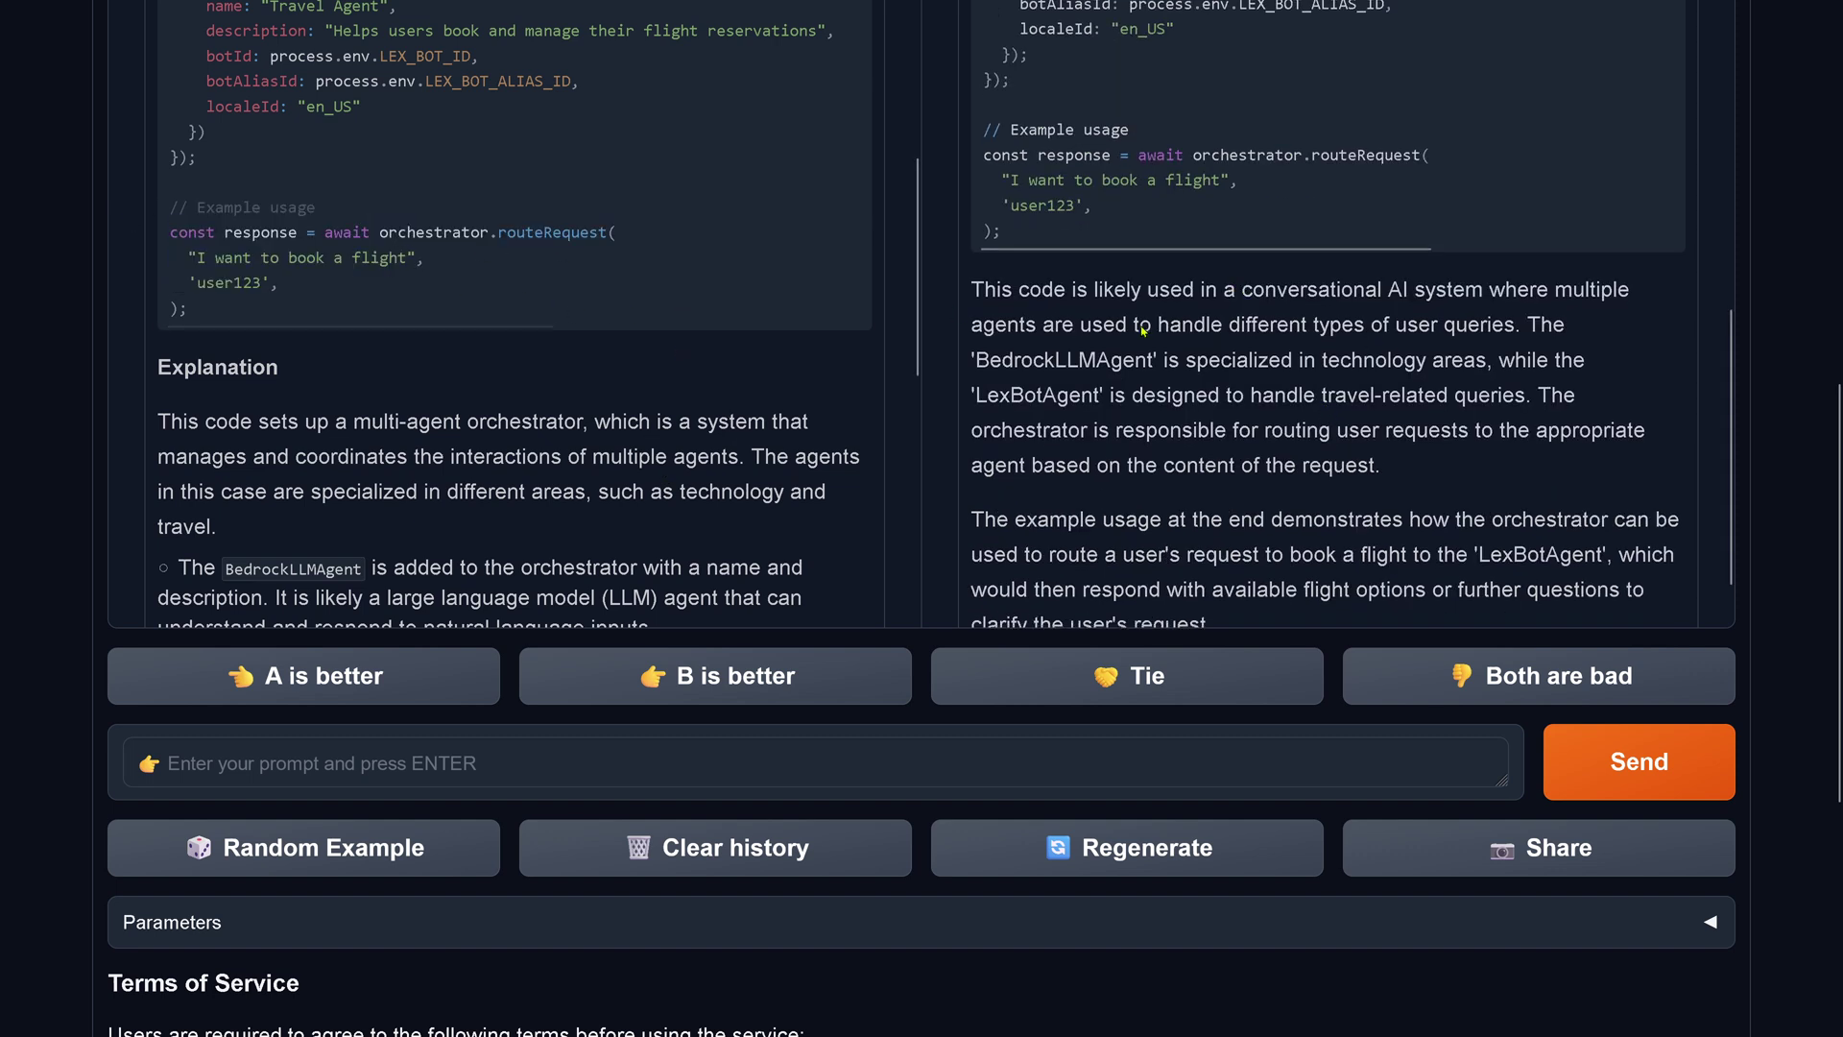
left_click_drag(1141, 326, 1283, 484)
scroll(281, 451, "down", 2)
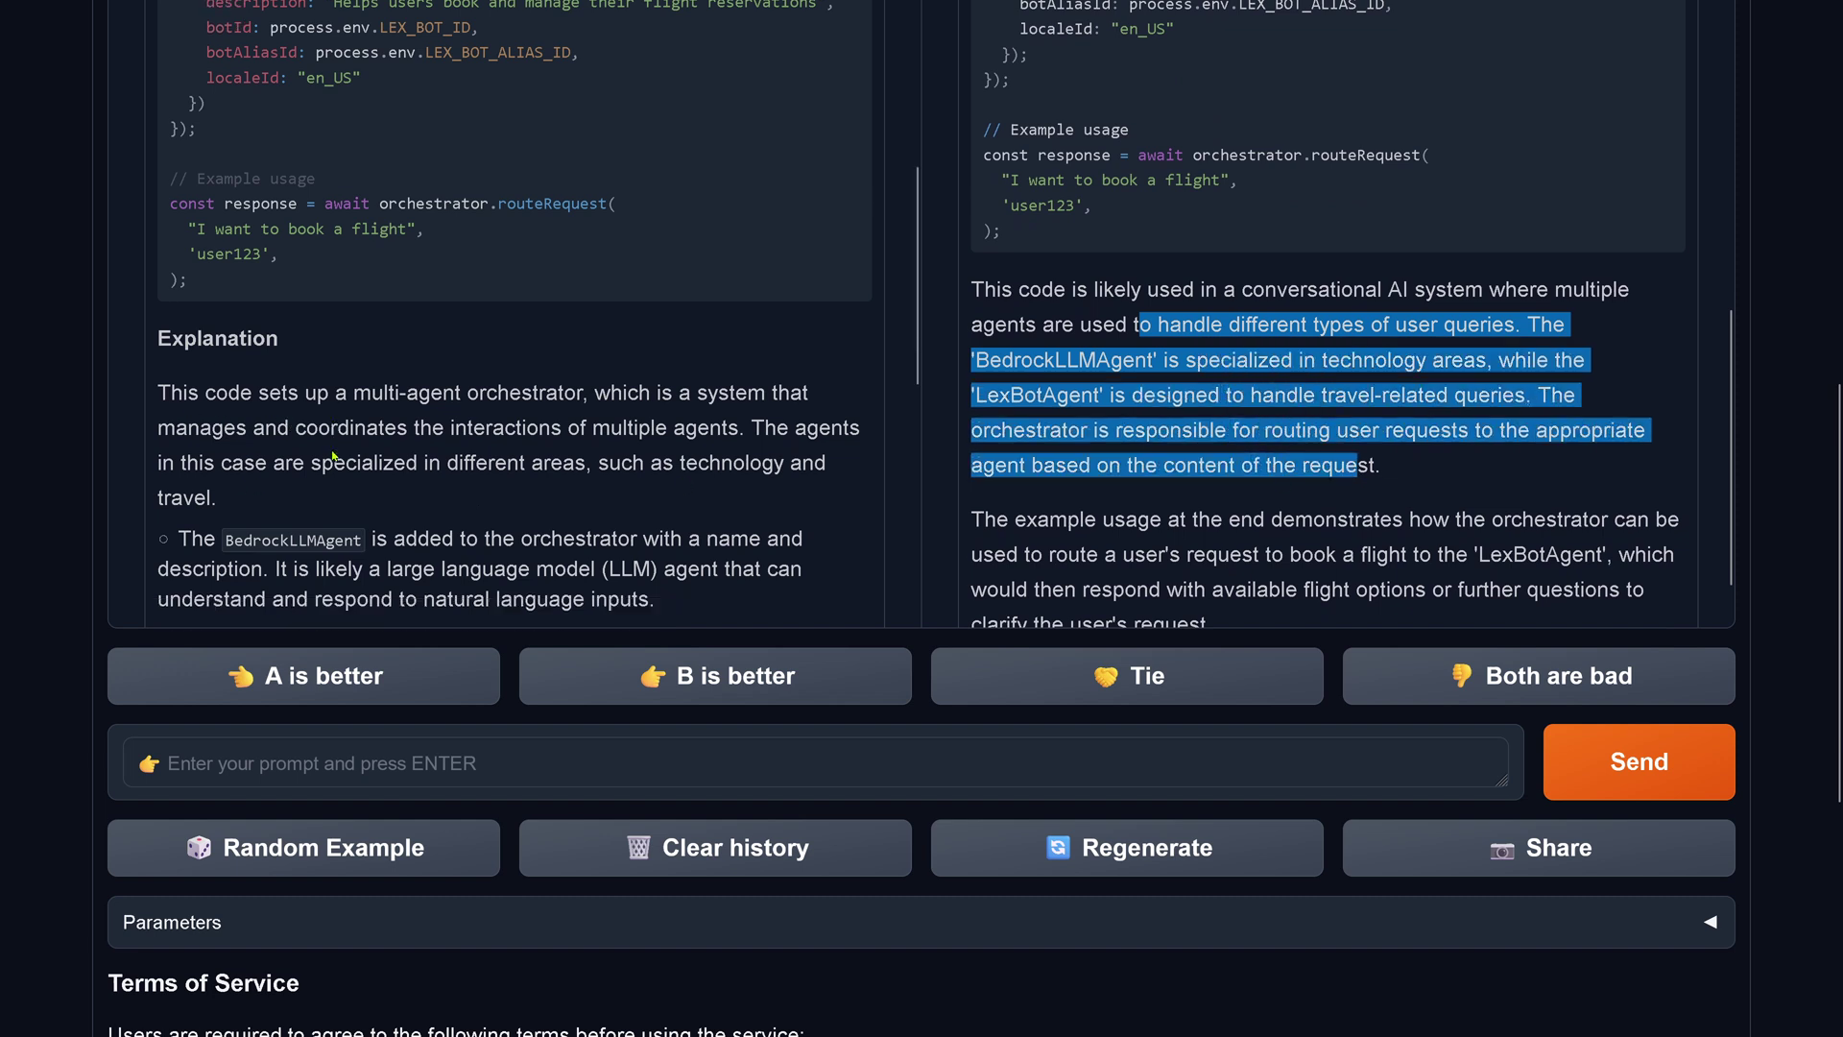
left_click_drag(383, 315, 660, 460)
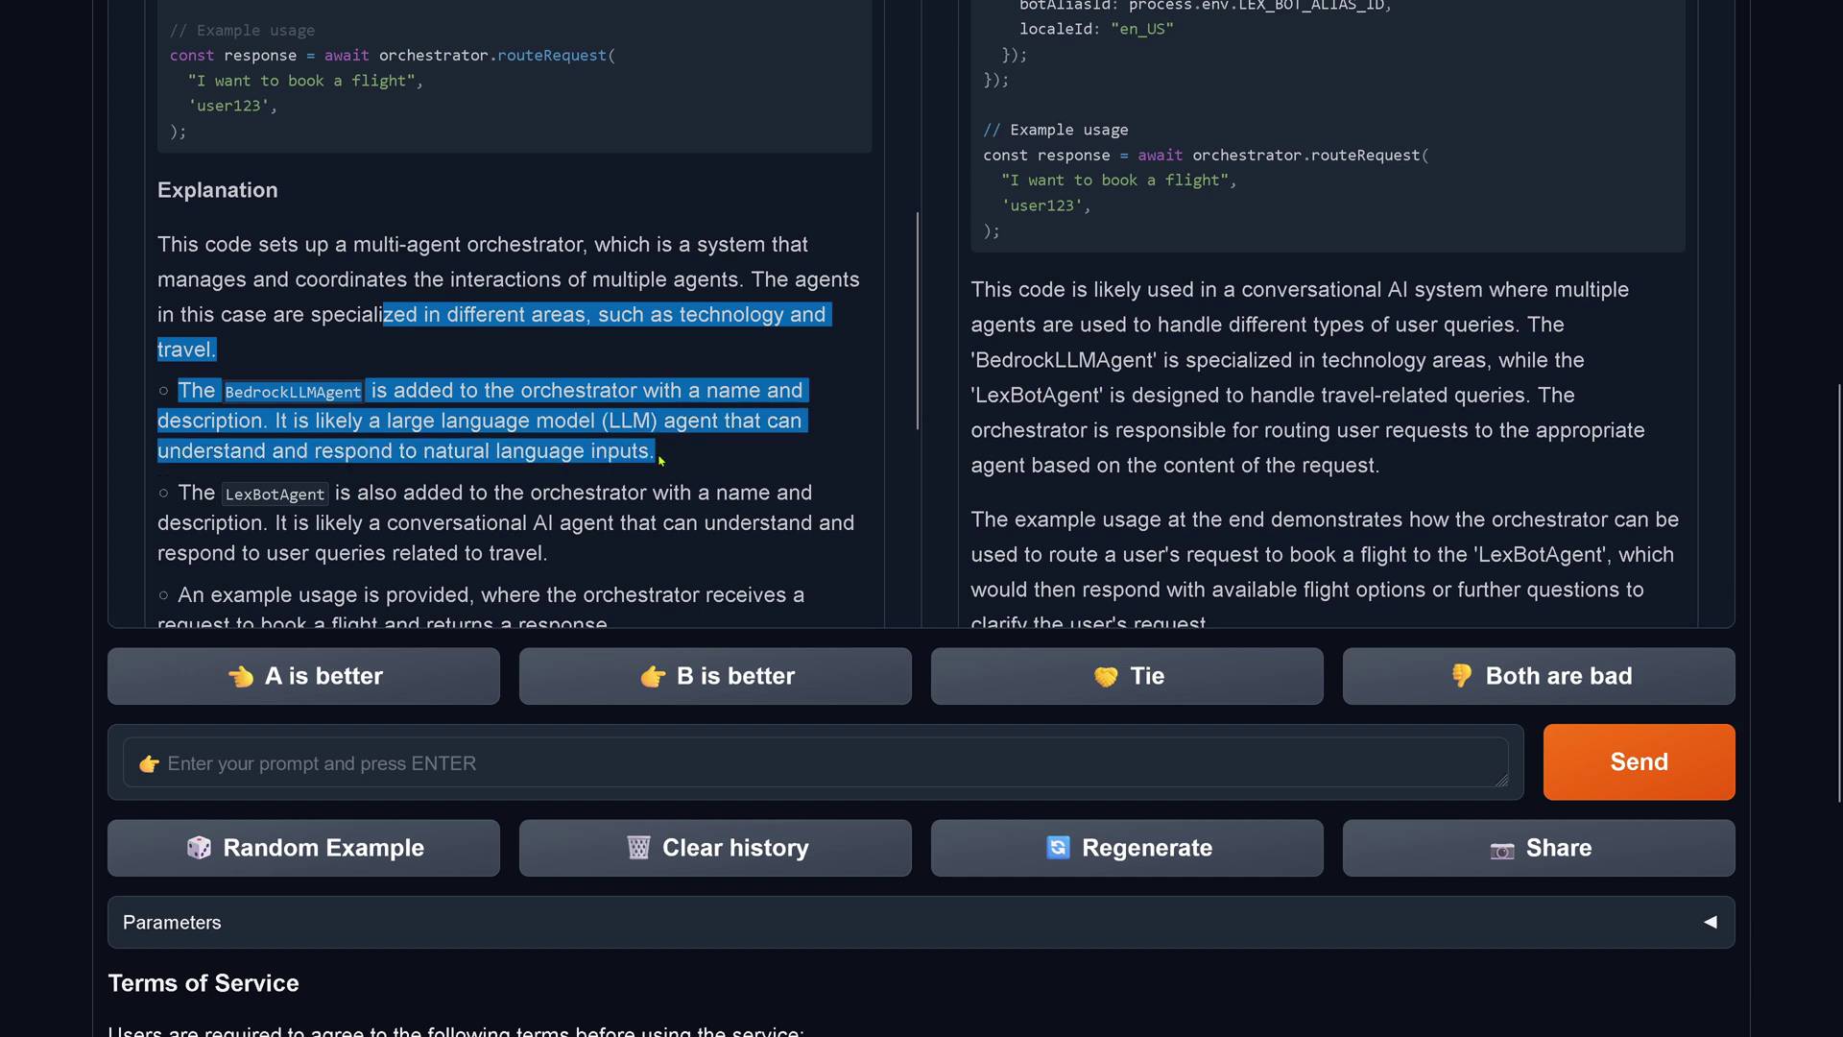
left_click_drag(386, 501, 574, 560)
left_click(629, 445)
scroll(602, 362, "down", 2)
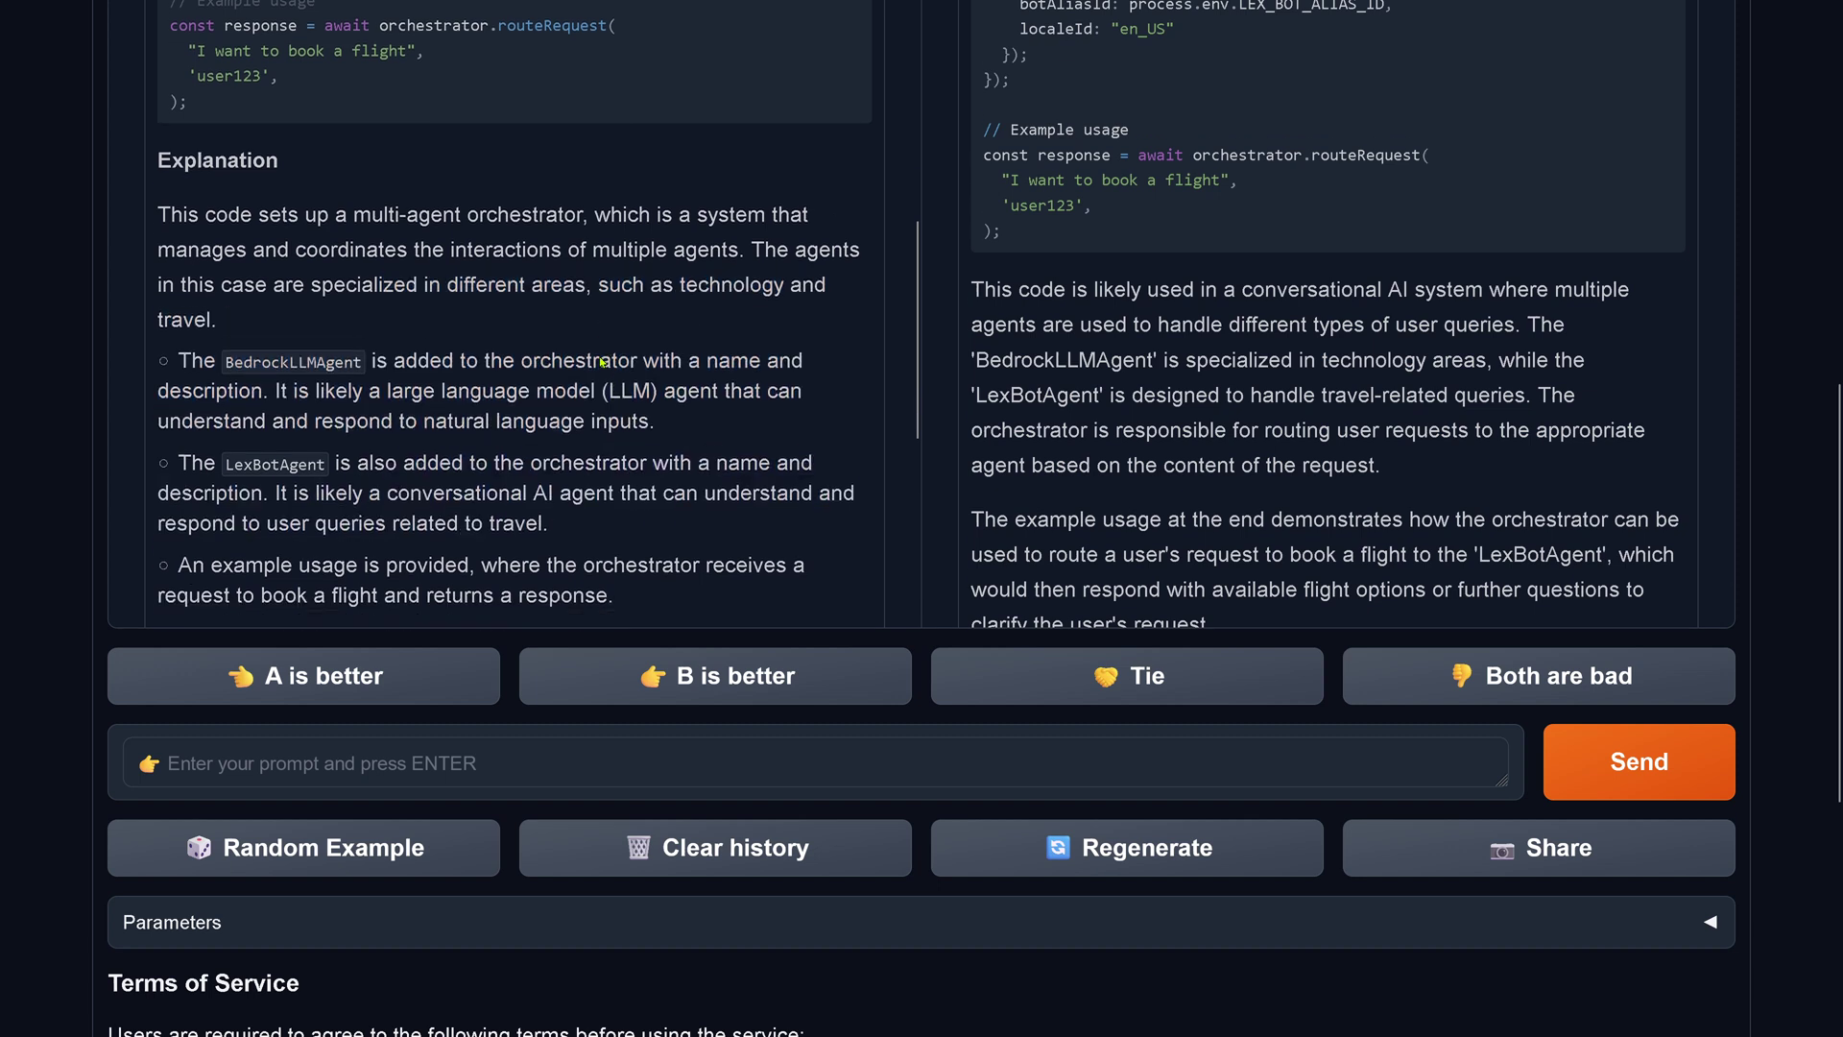
left_click_drag(578, 384, 614, 413)
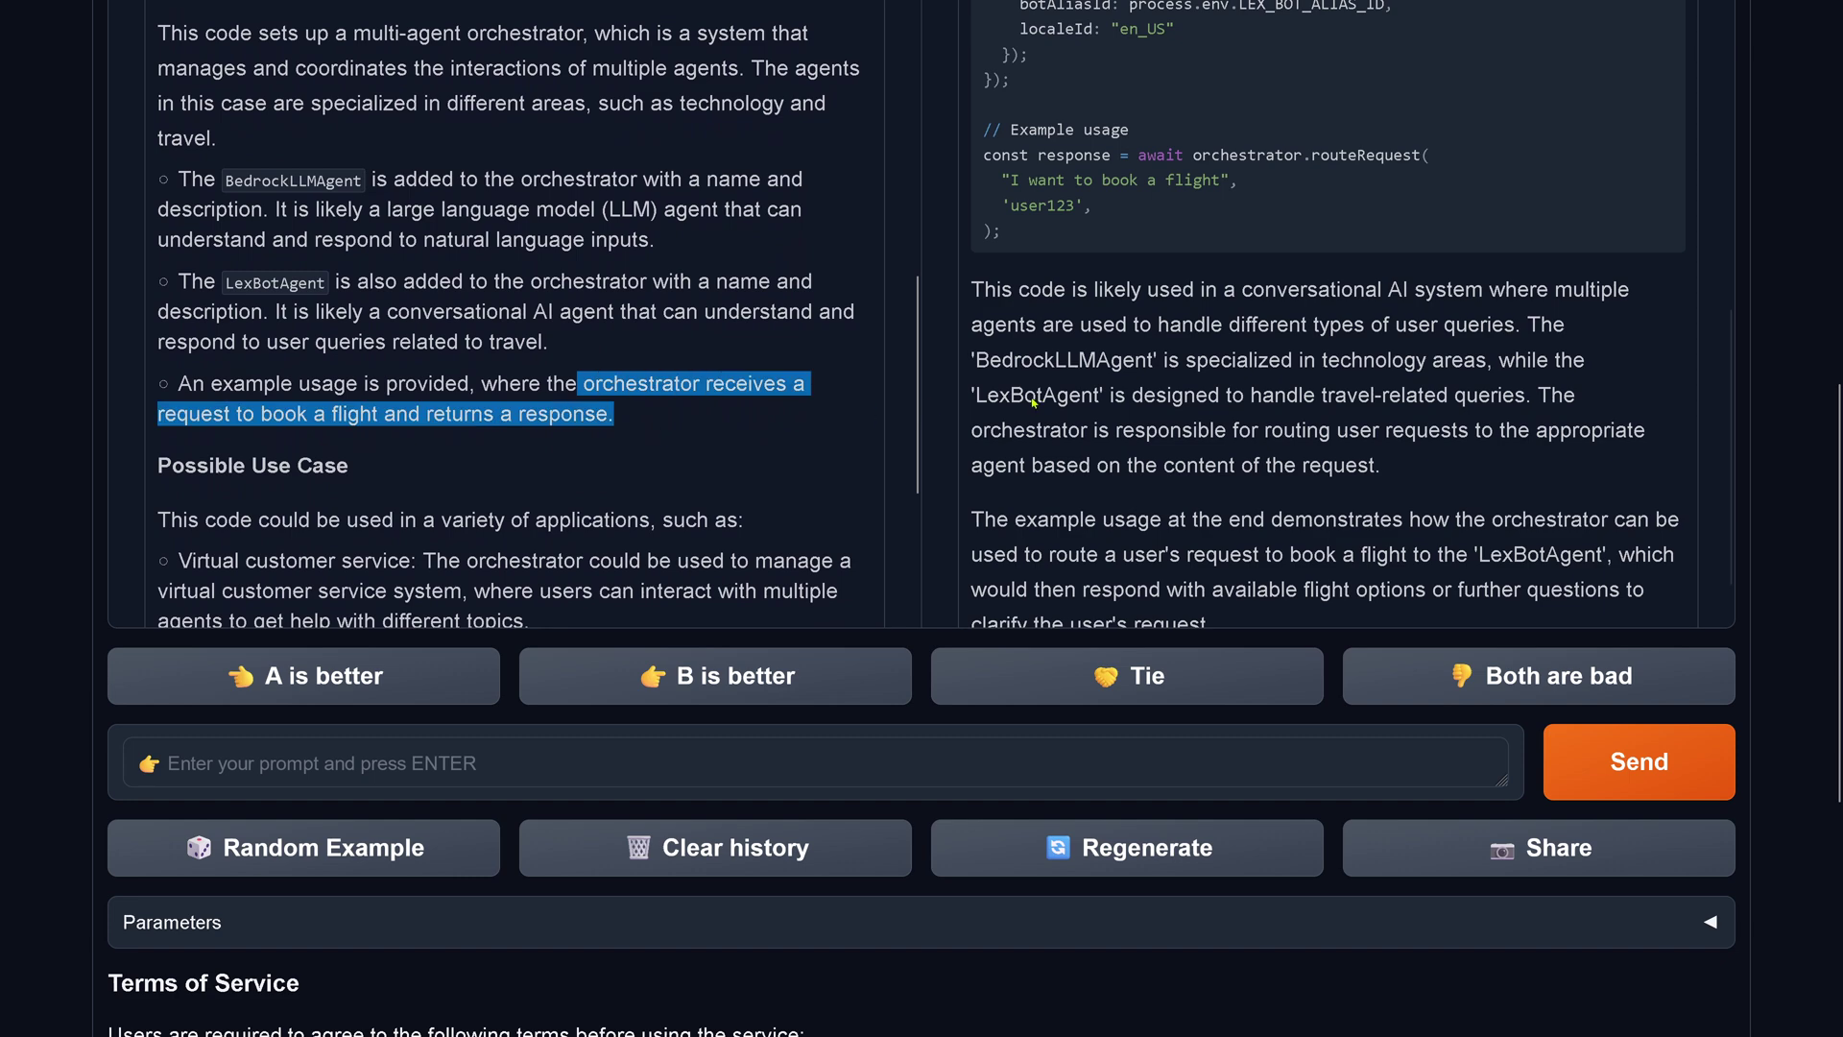
Step: Examine Model A's possible use cases for the code alongside the end of Model B's explanation
scroll(1062, 439, "down", 1)
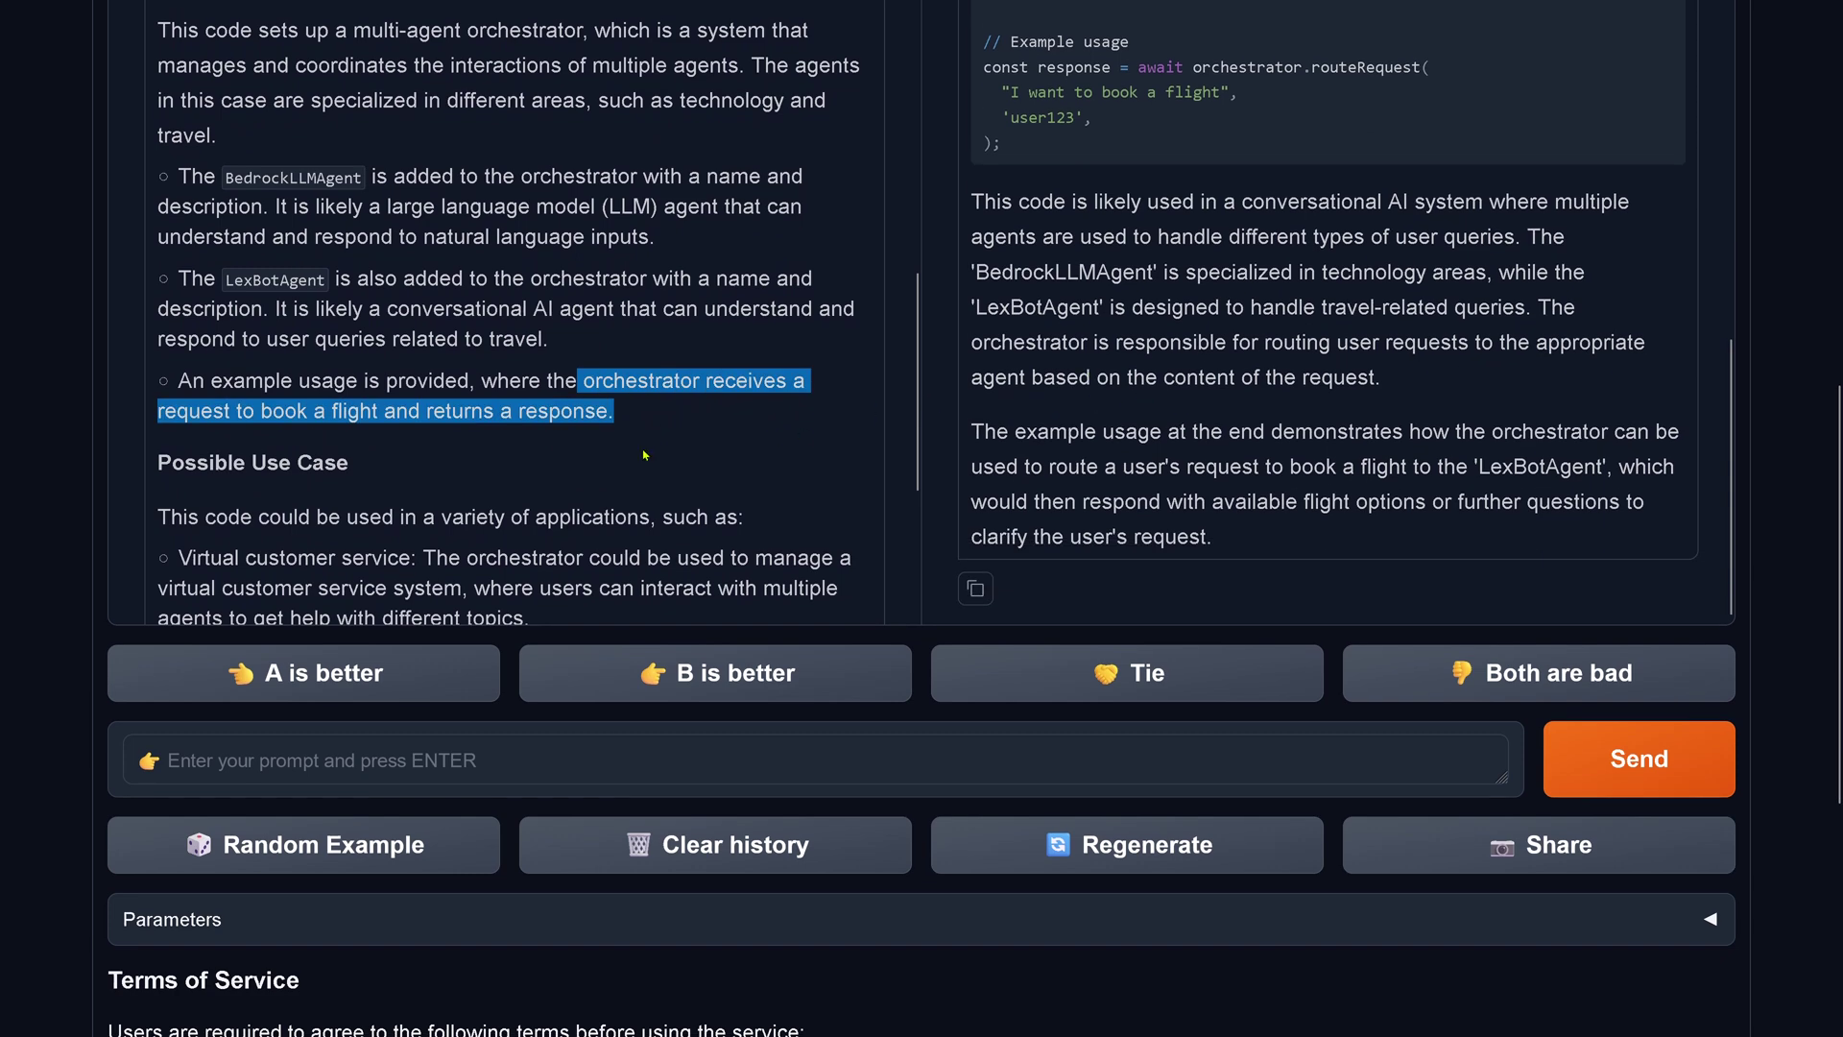
scroll(644, 455, "down", 3)
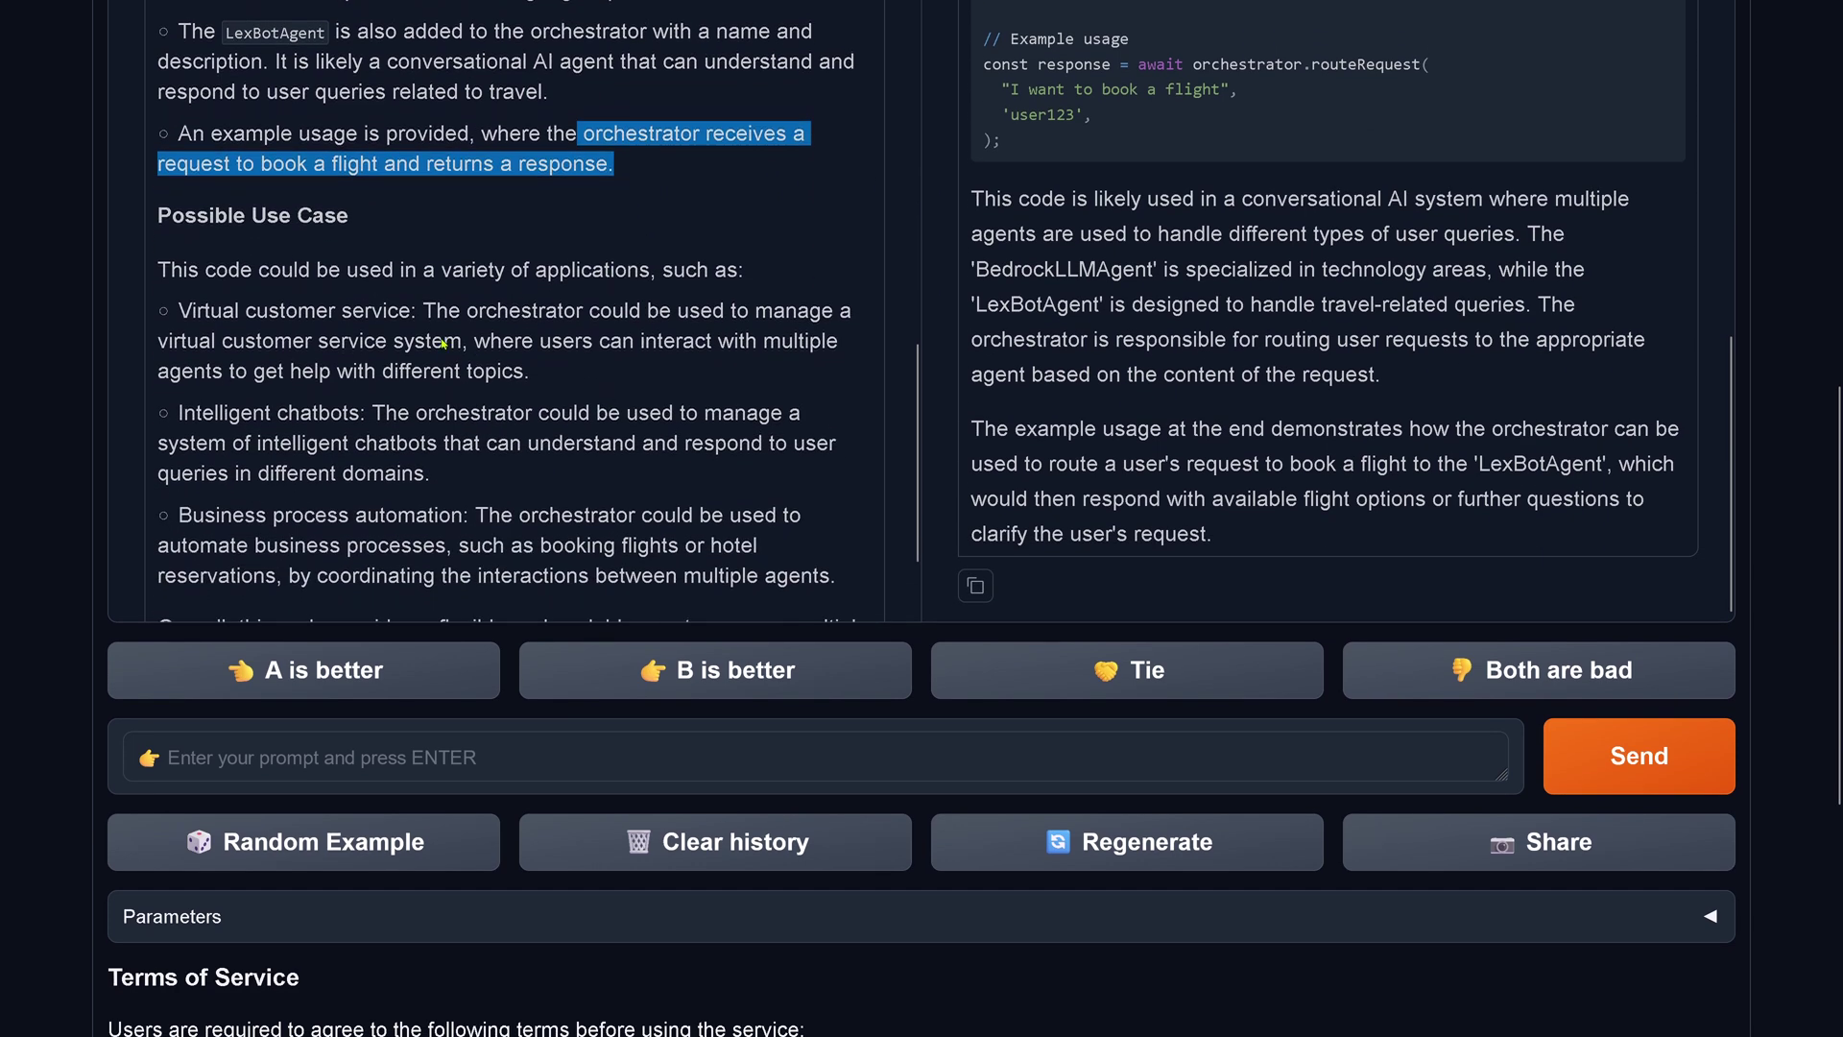
left_click_drag(185, 200, 659, 574)
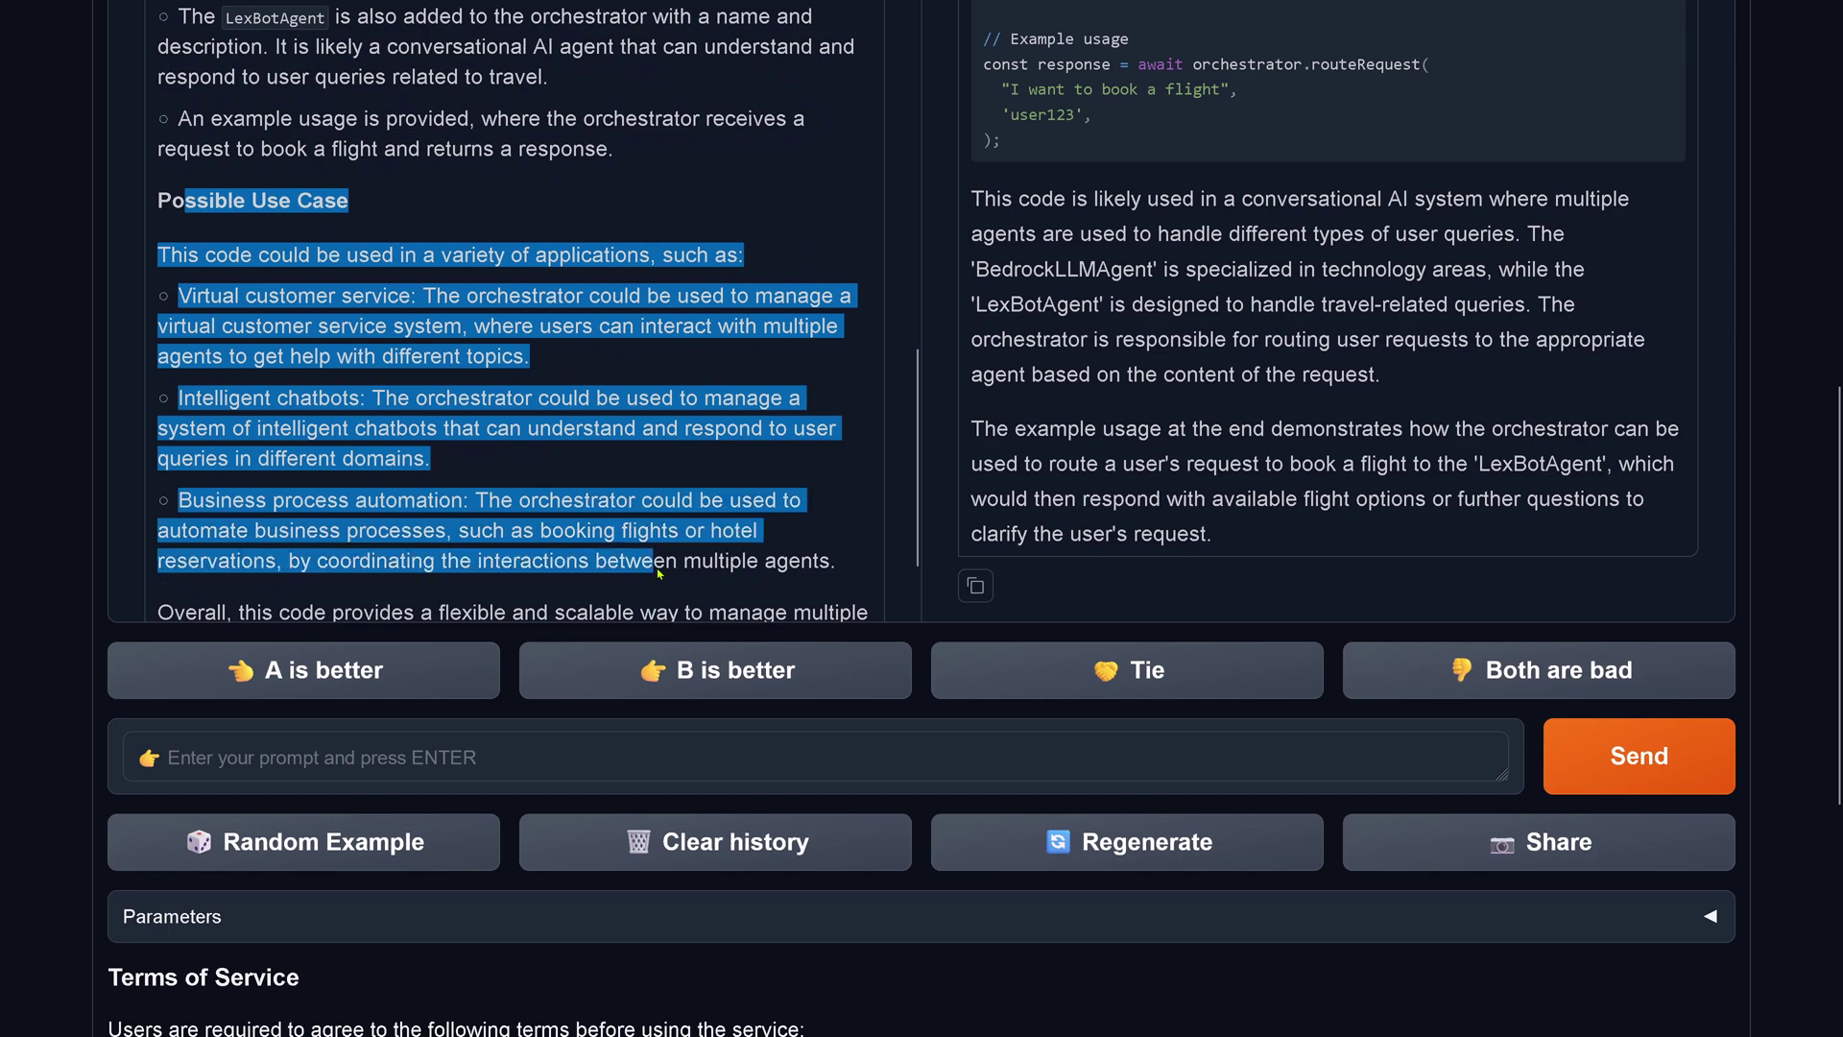
scroll(1139, 403, "down", 3)
scroll(1138, 403, "up", 6)
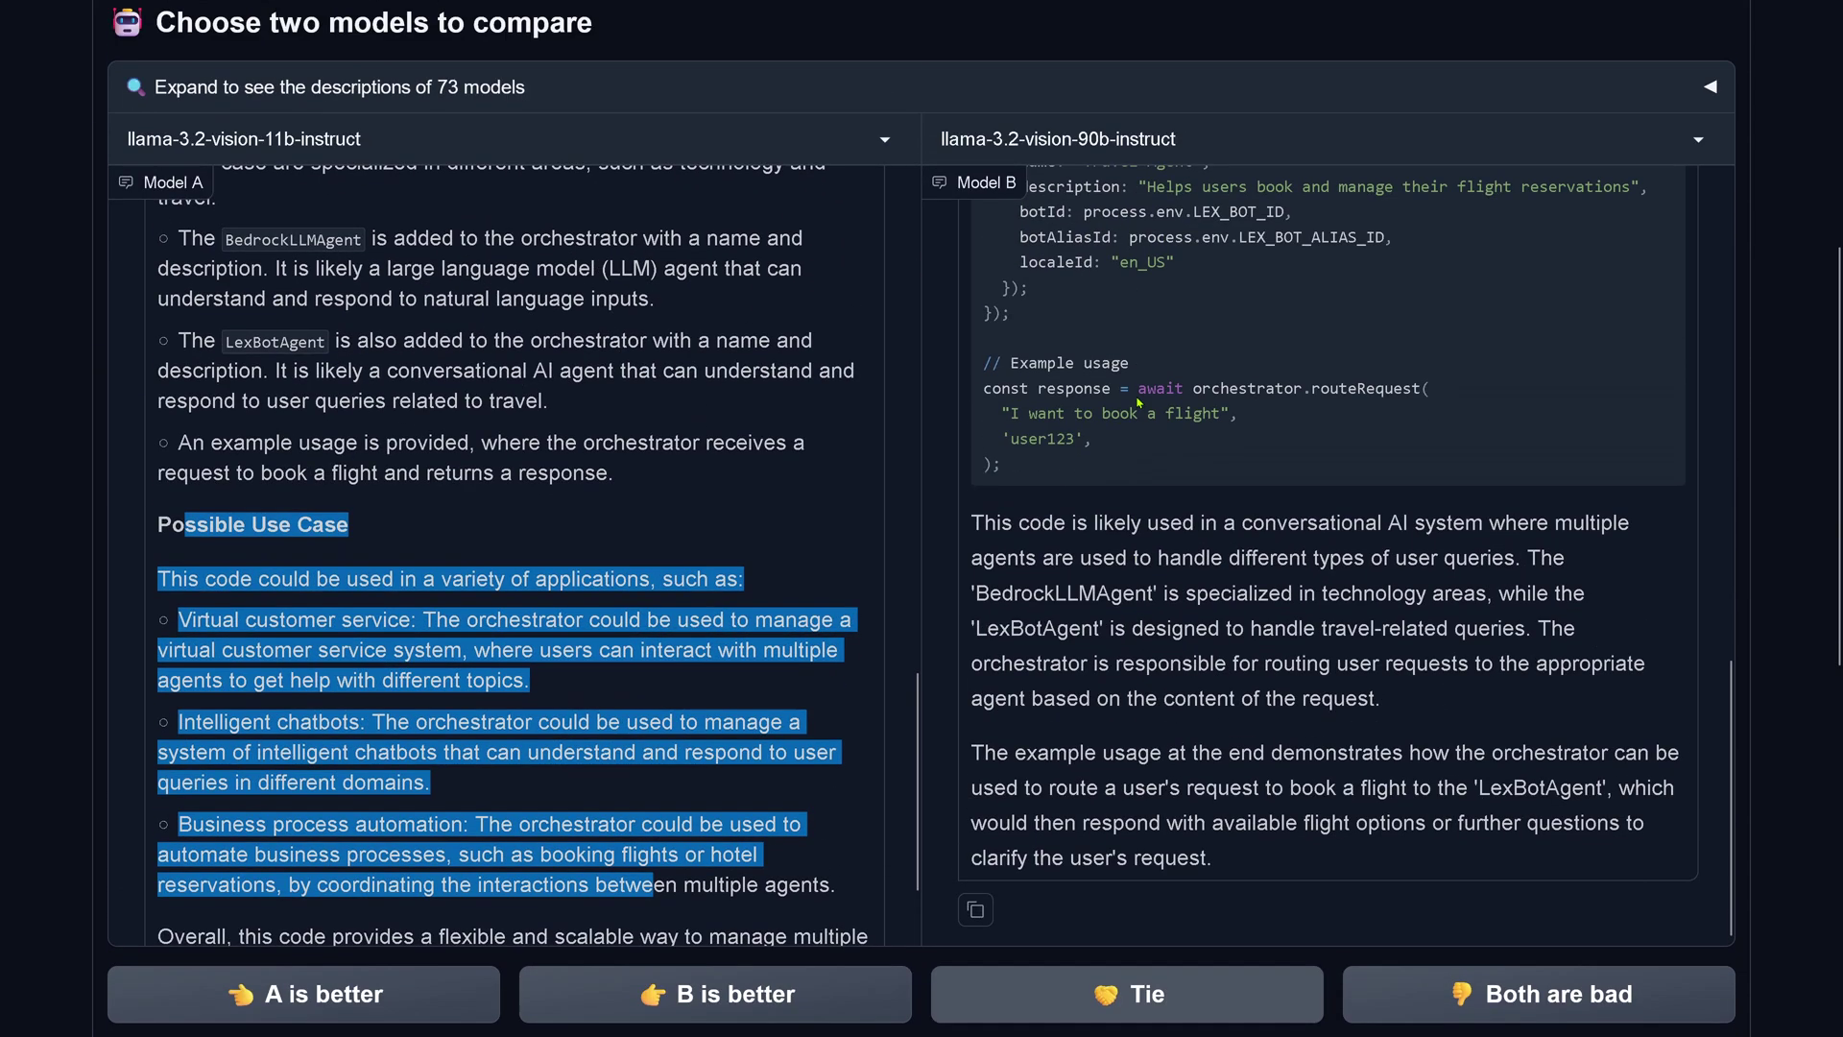
scroll(1138, 403, "down", 3)
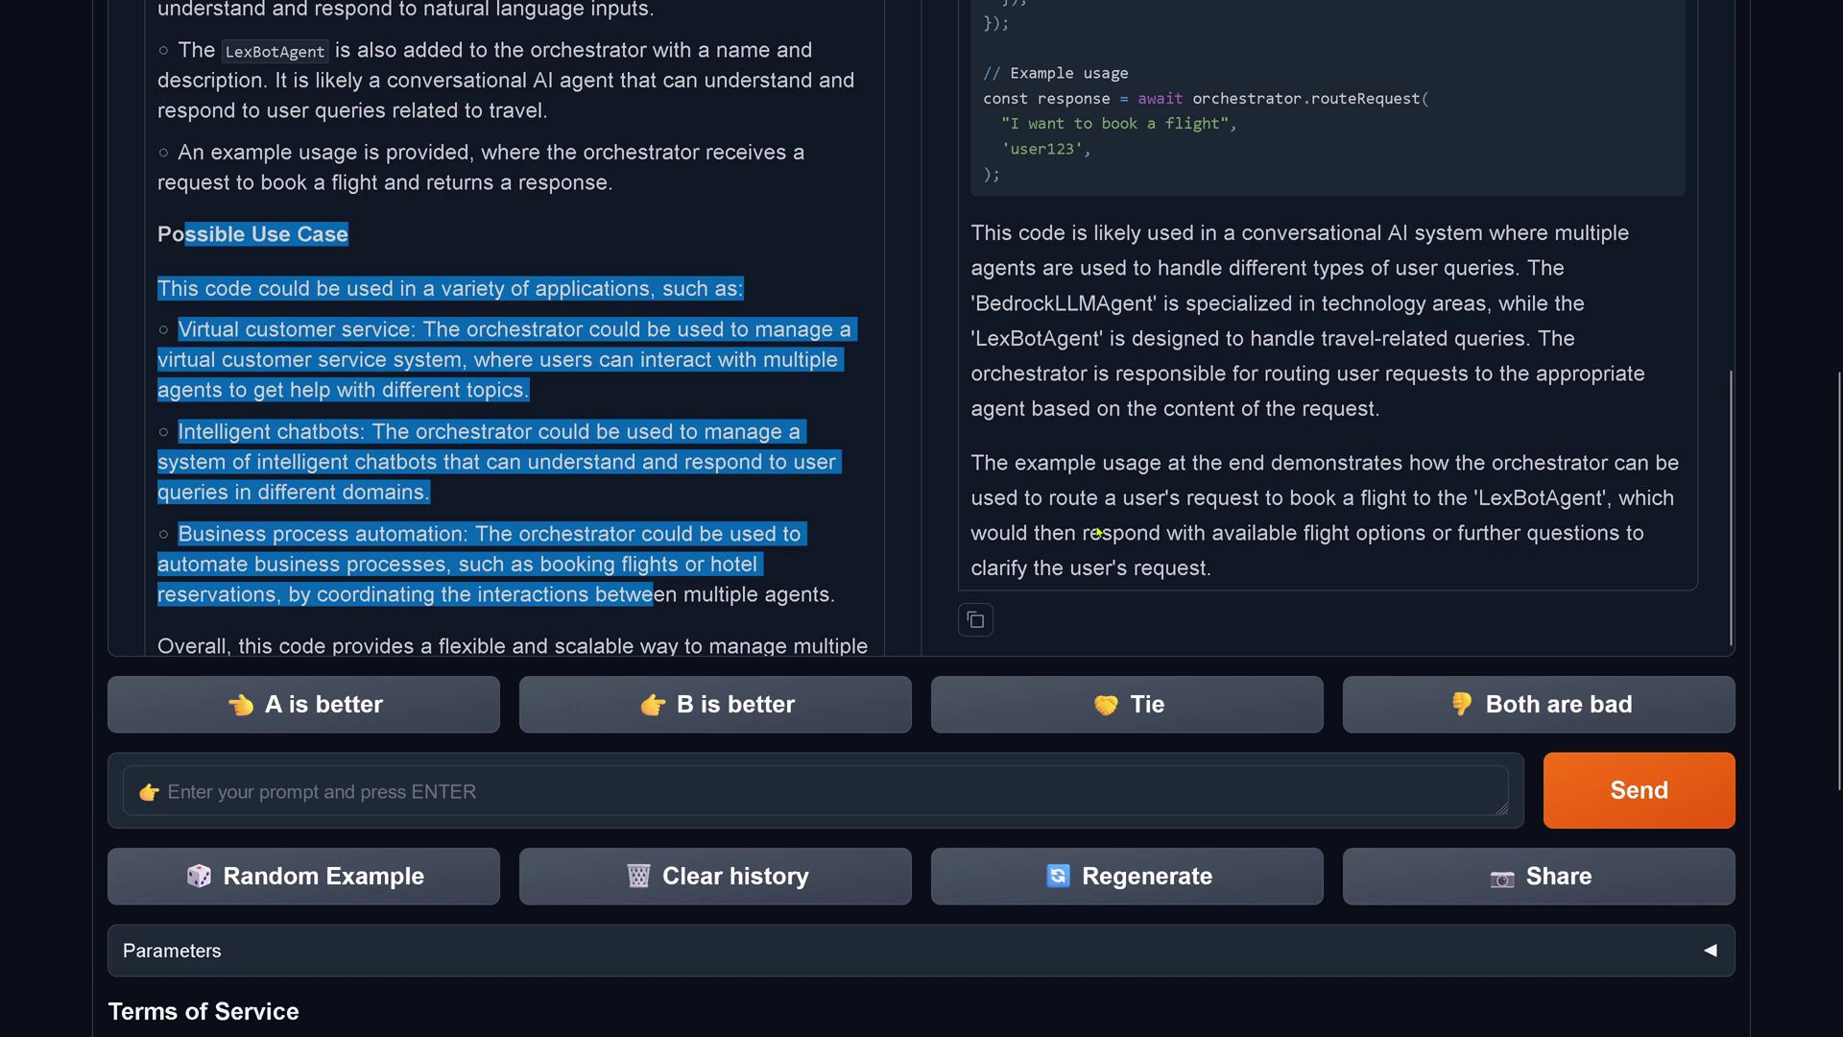
left_click_drag(241, 288, 494, 567)
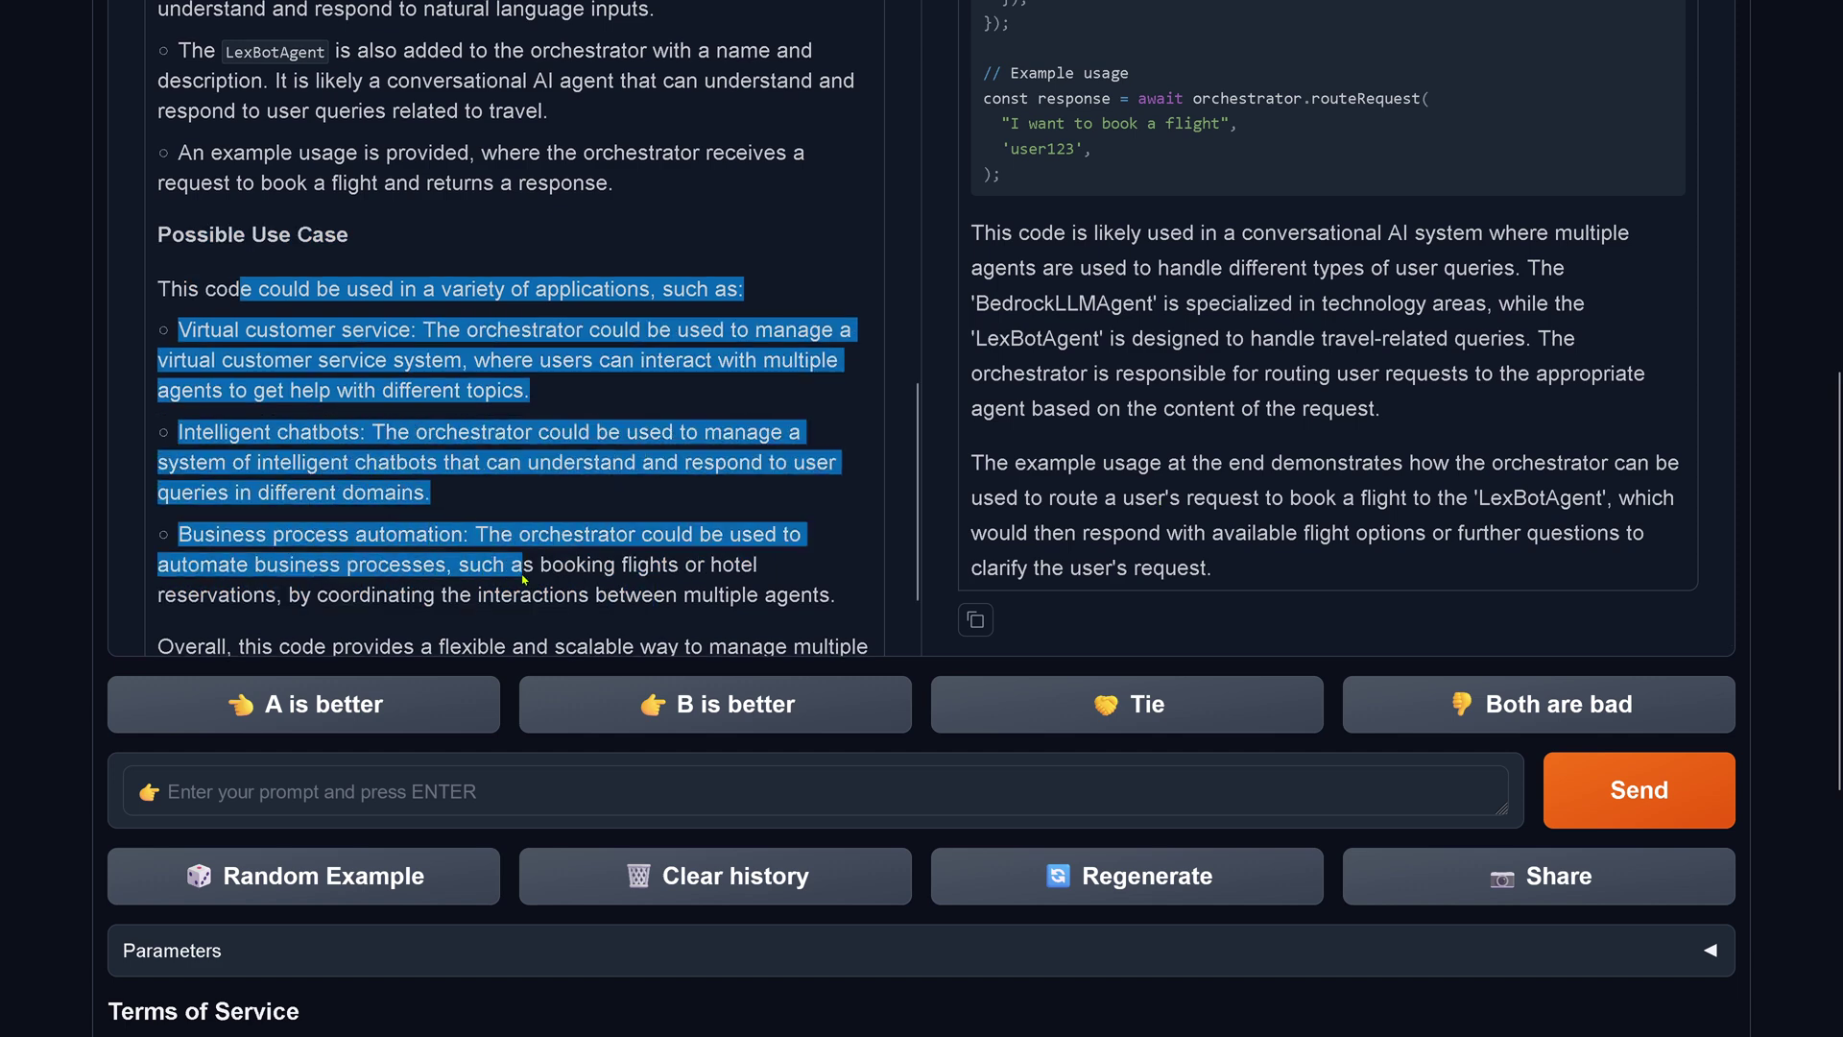
scroll(494, 567, "down", 2)
left_click_drag(332, 512, 421, 582)
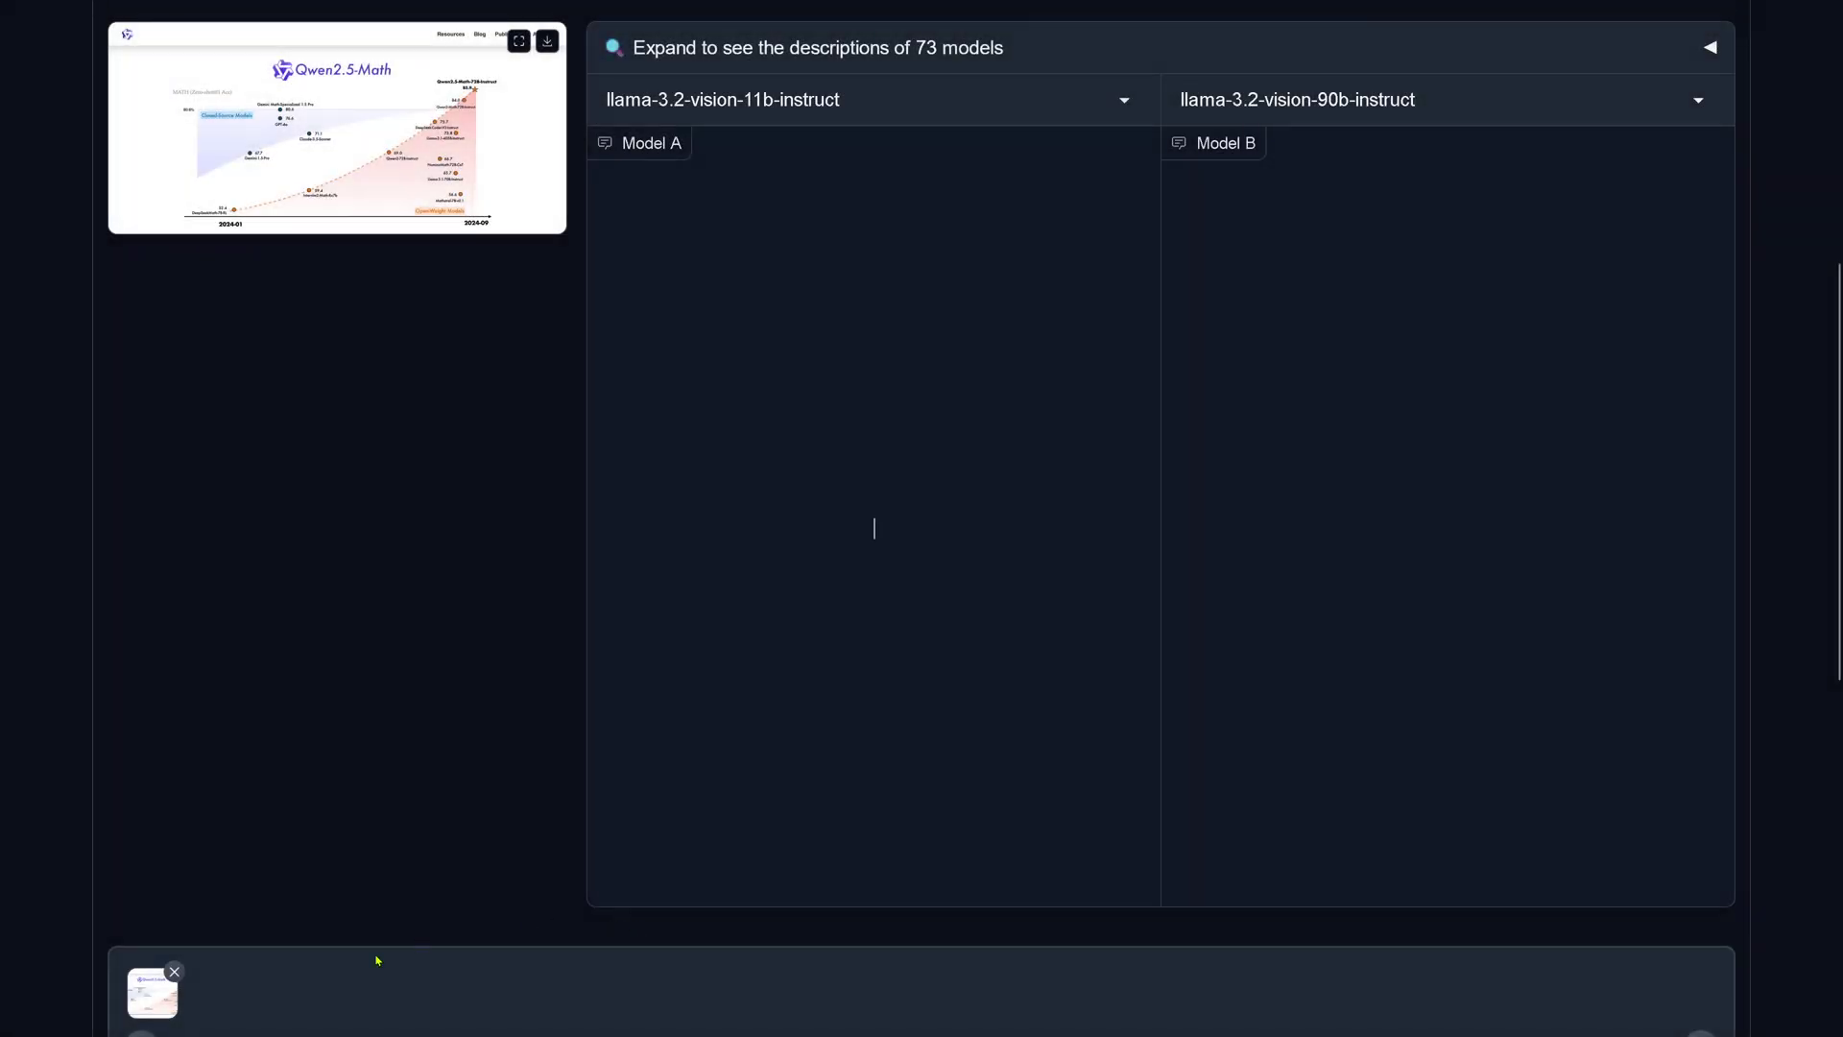
Step: Enter the chart prompt "Analyse the datapoints in the image and give me a textual description, taking into account the content of the image."
scroll(227, 1025, "down", 2)
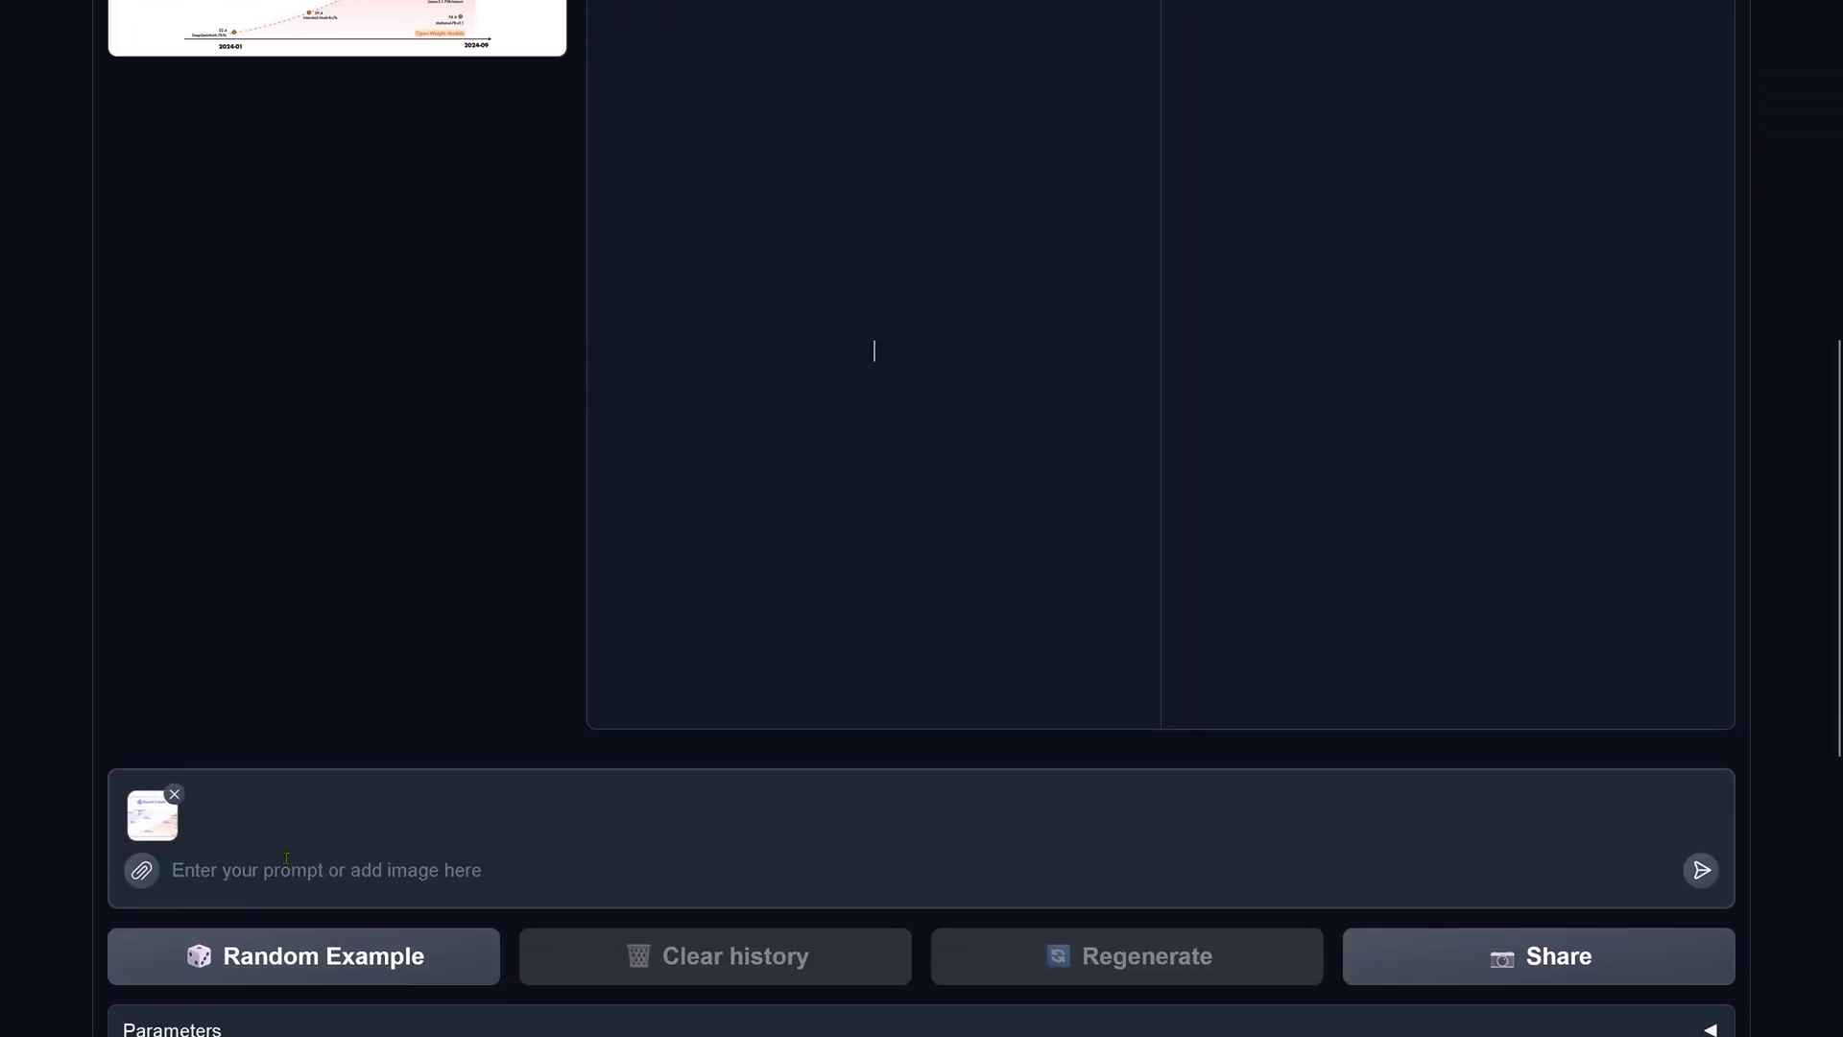
left_click(360, 867)
type("Analyse the datapo")
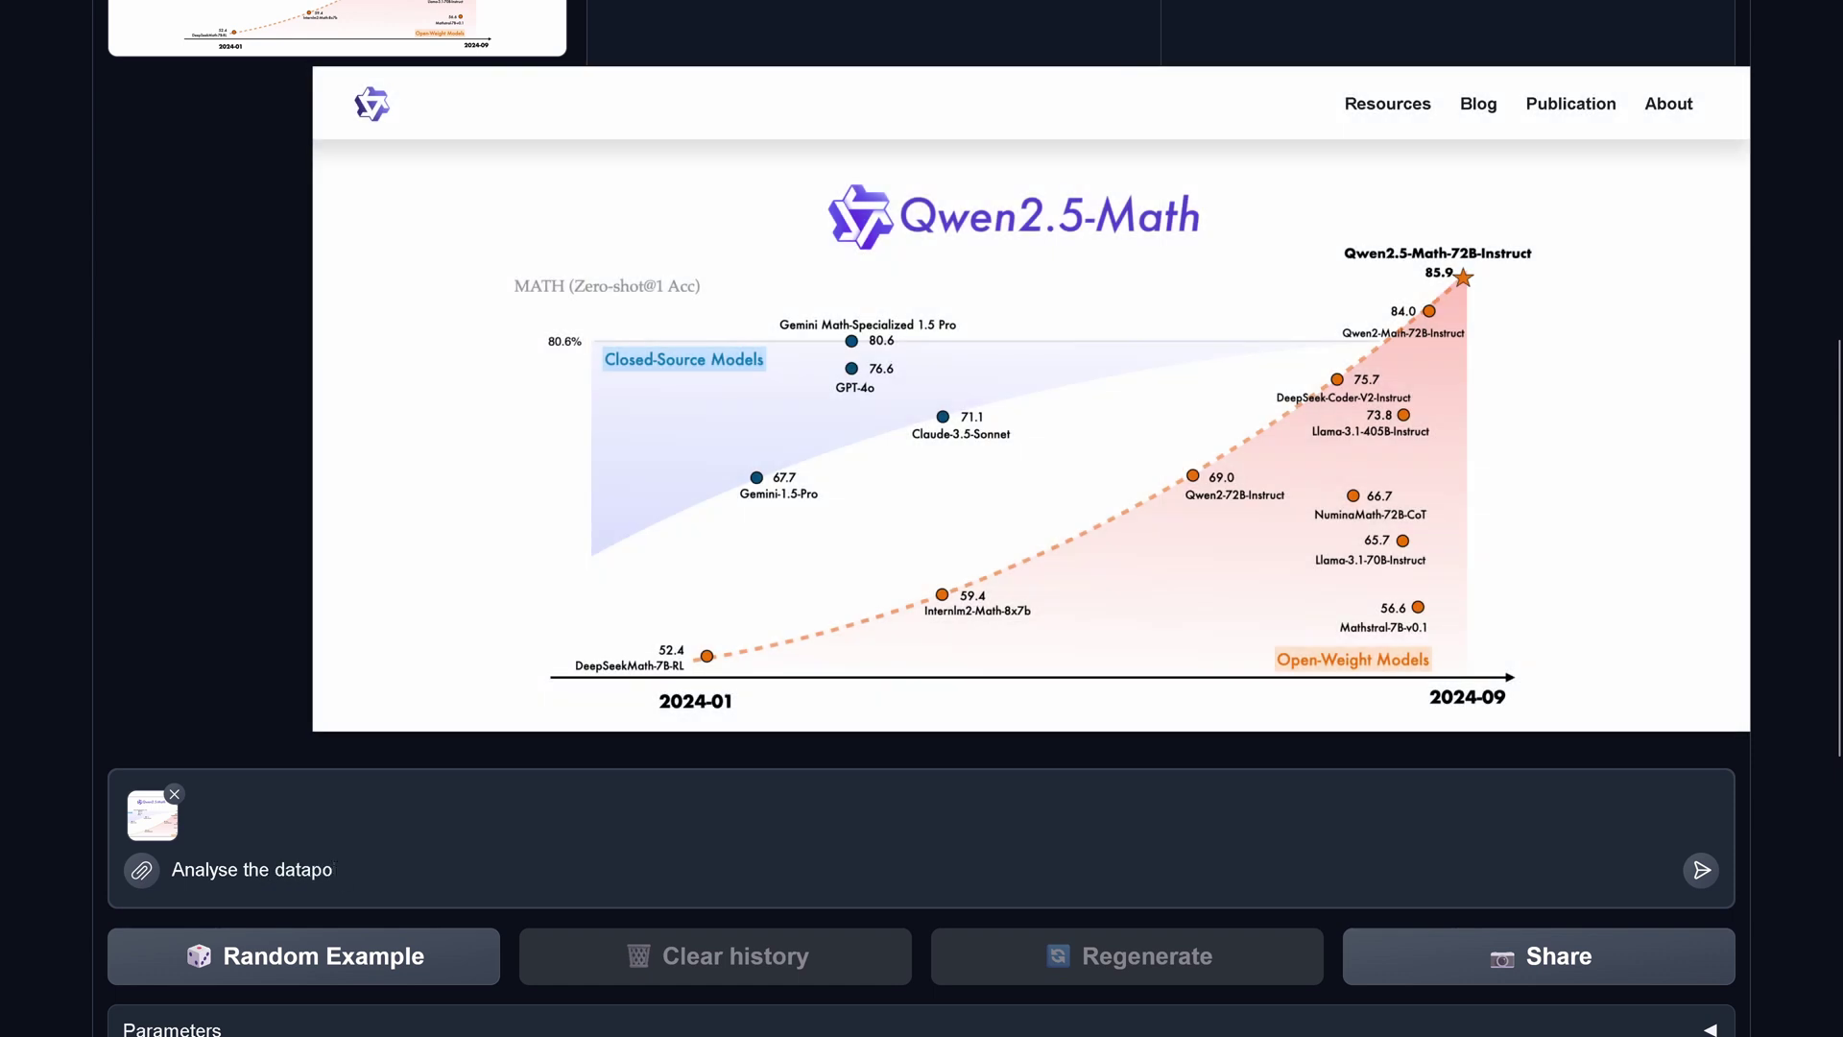
type("ints in the image and give me a textual description, tak")
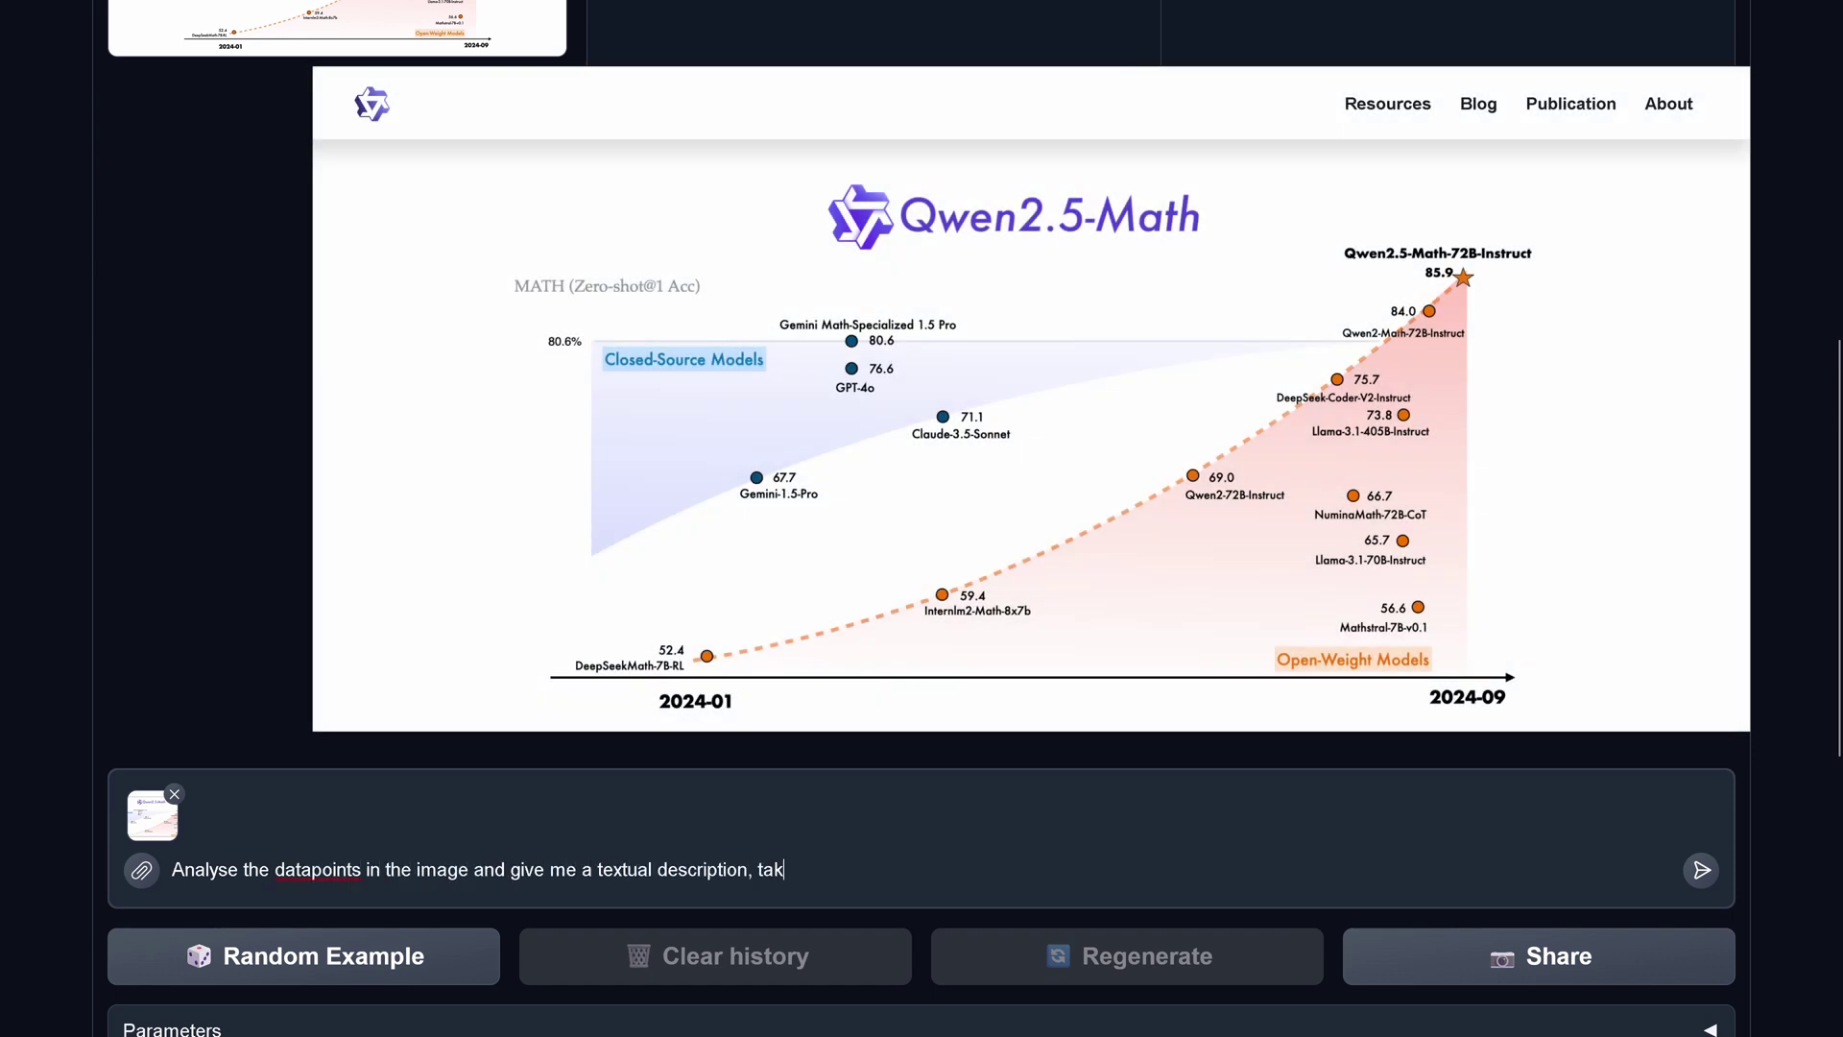
type("ing into account the content of the image. ")
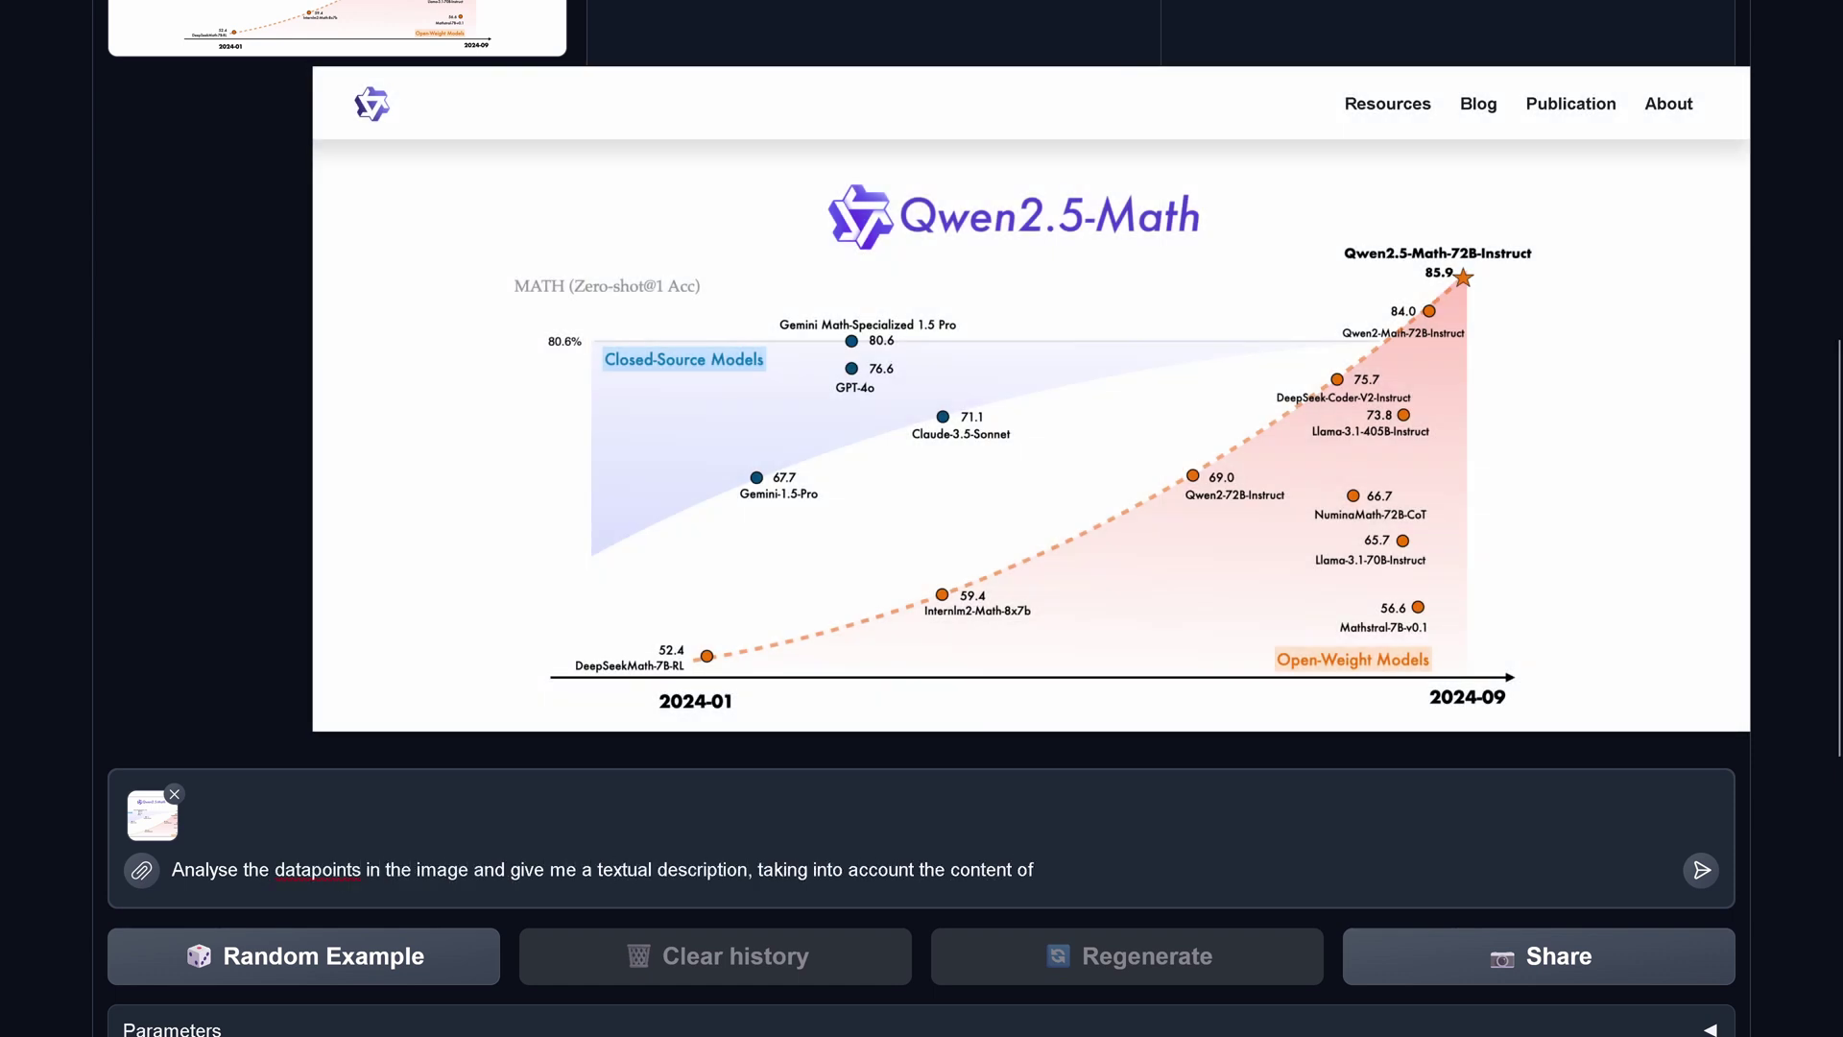
Step: Add "Describe the relative relations of all depicted data" to the prompt and send it to both models
type("Describe the relative relations of all depicted data")
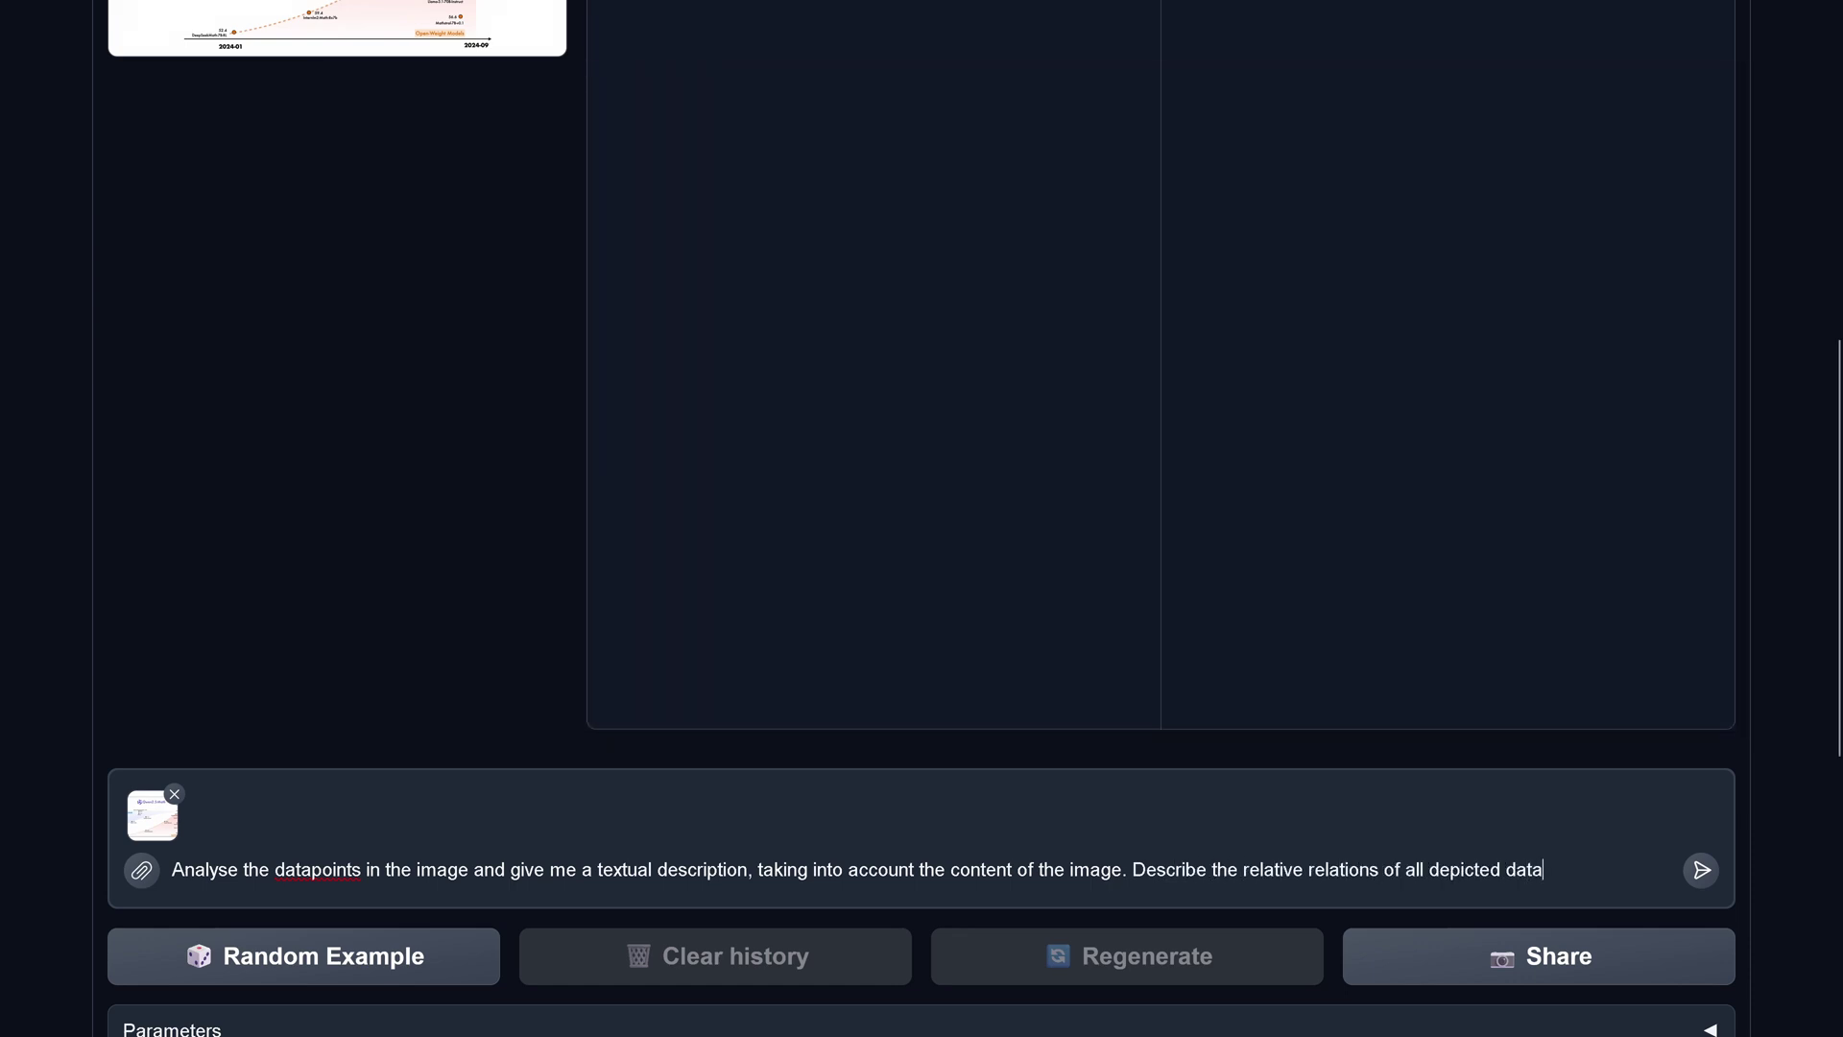
key("Return")
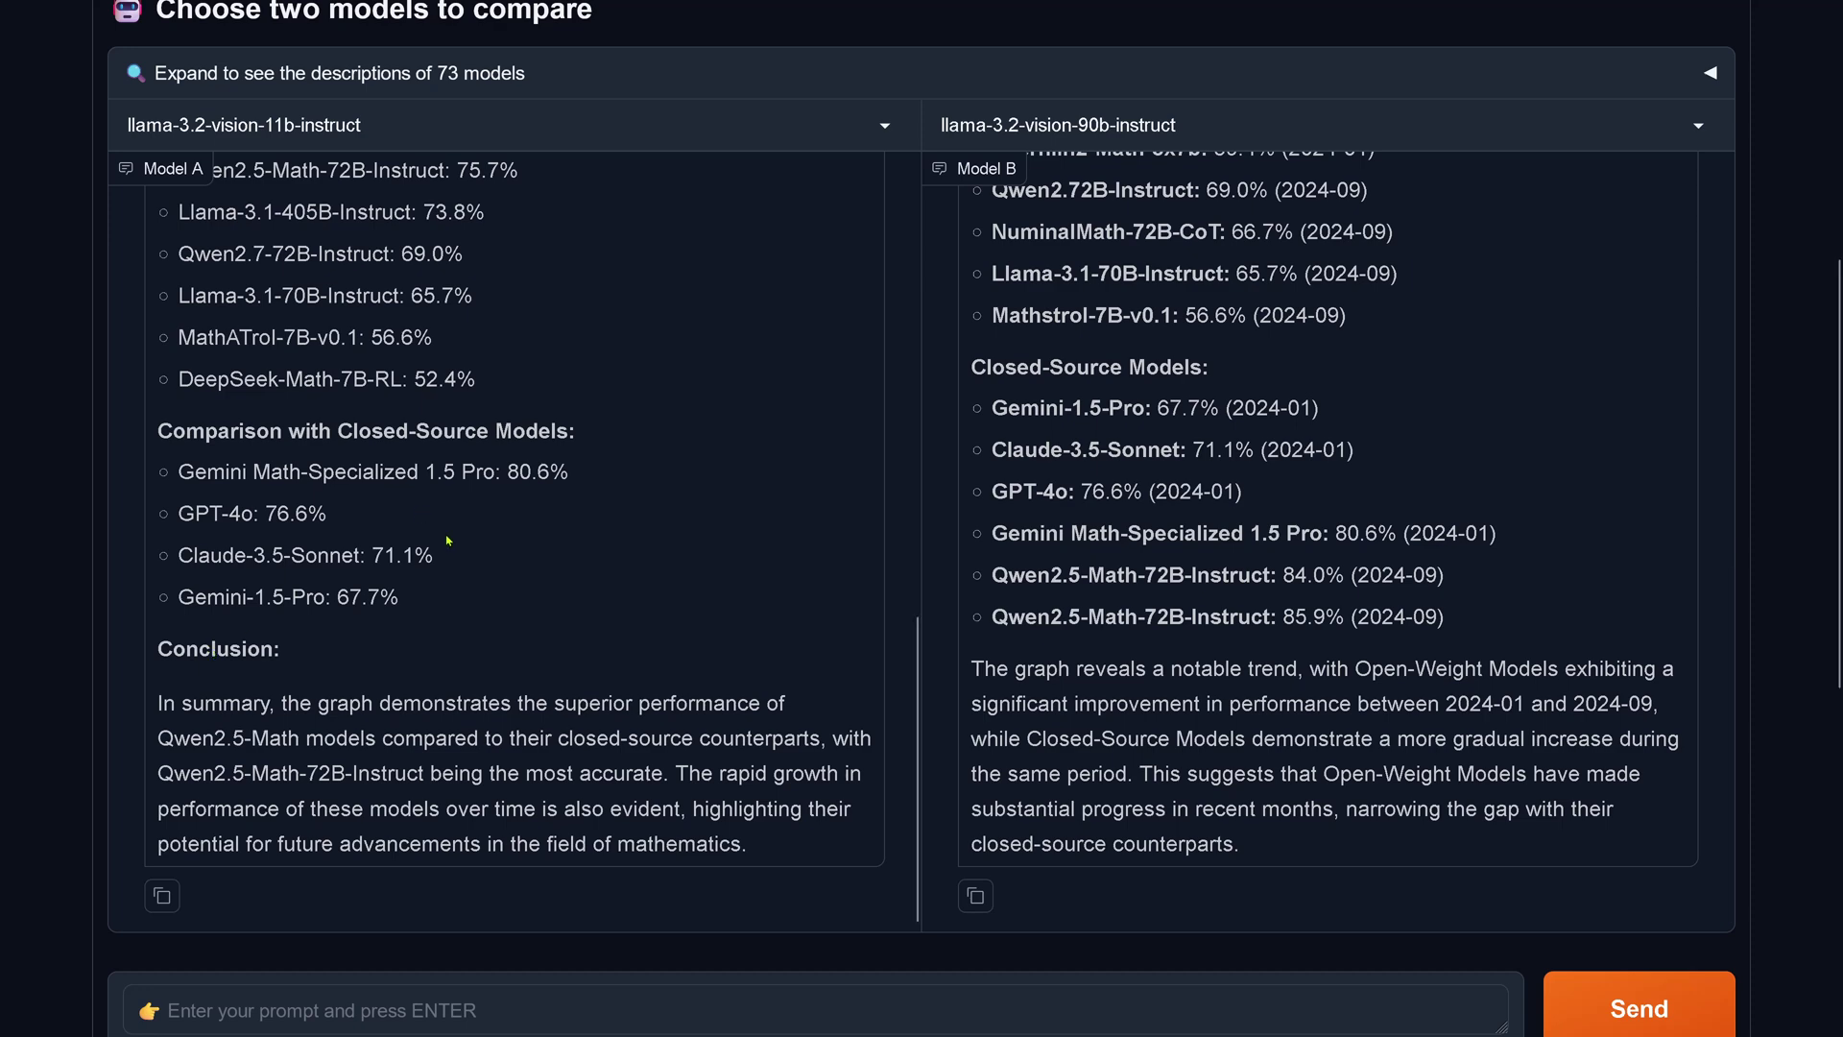
Step: Examine both models' chart analyses, including the introductions, key observations and listed scores for open-weight and closed-source models
scroll(333, 542, "up", 5)
scroll(447, 541, "up", 3)
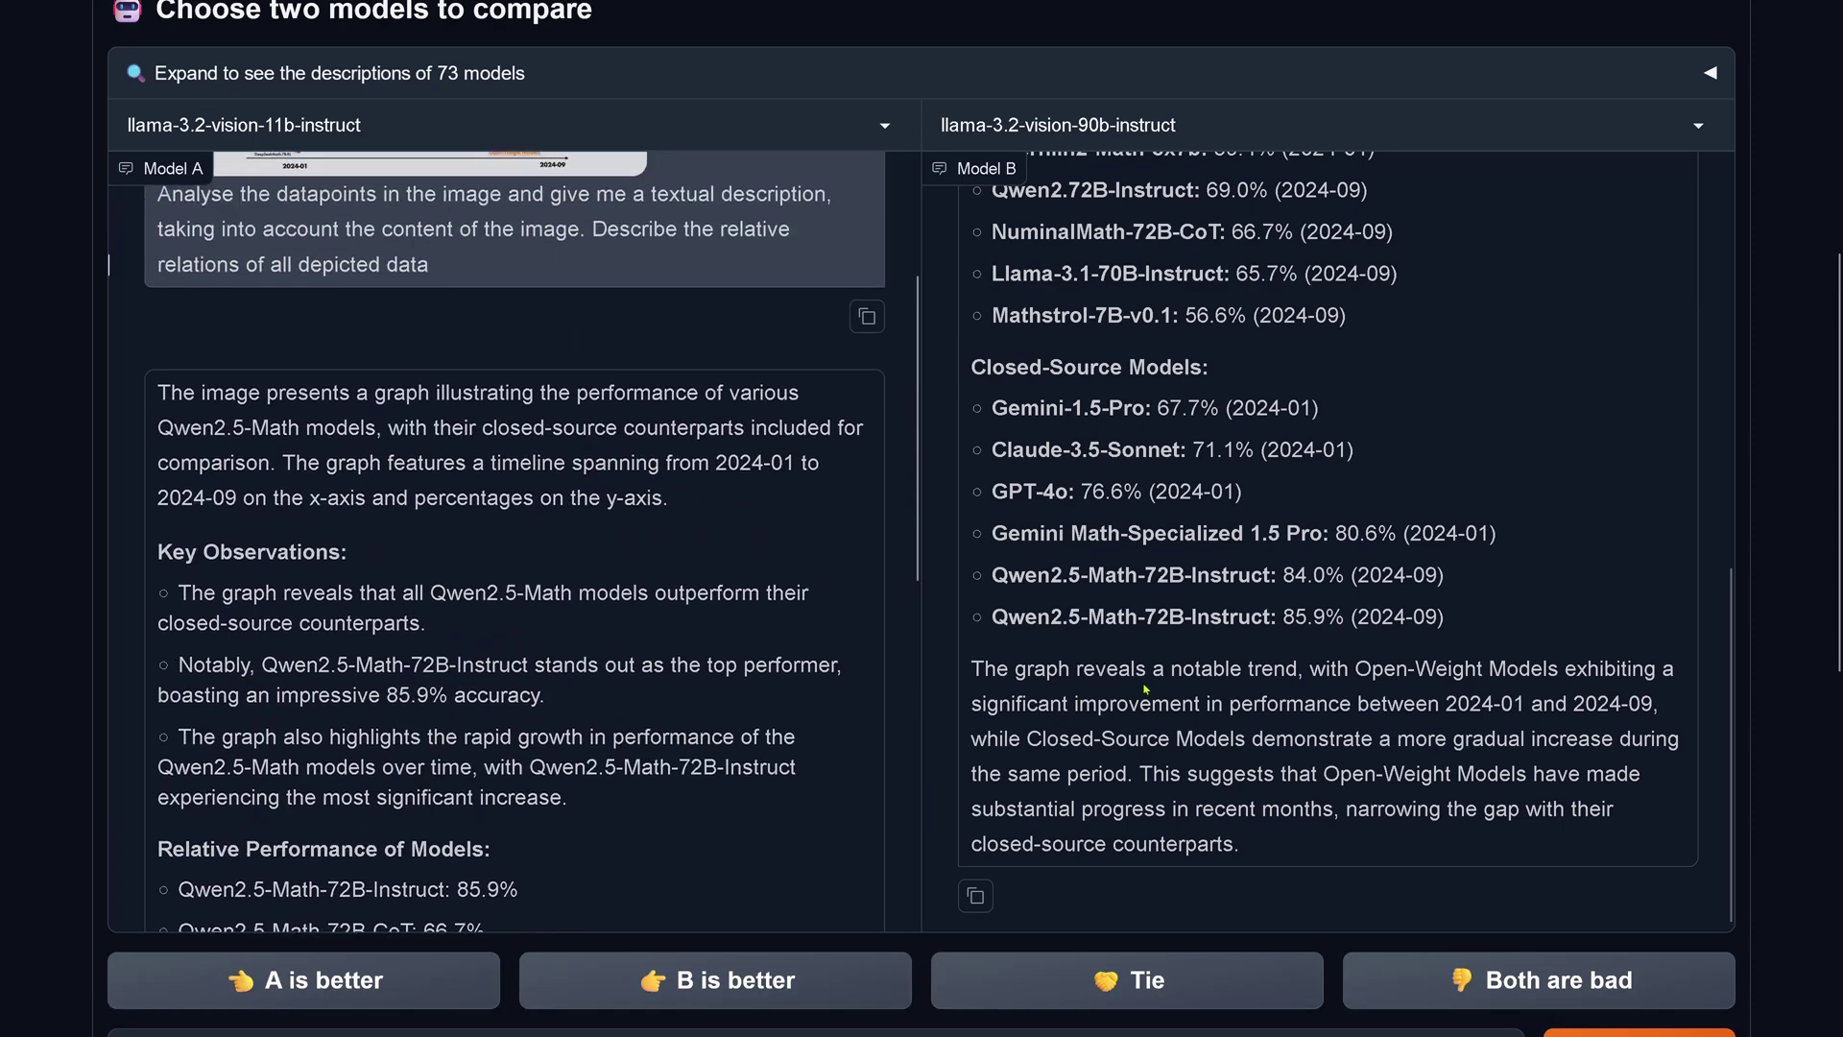
scroll(1146, 689, "up", 7)
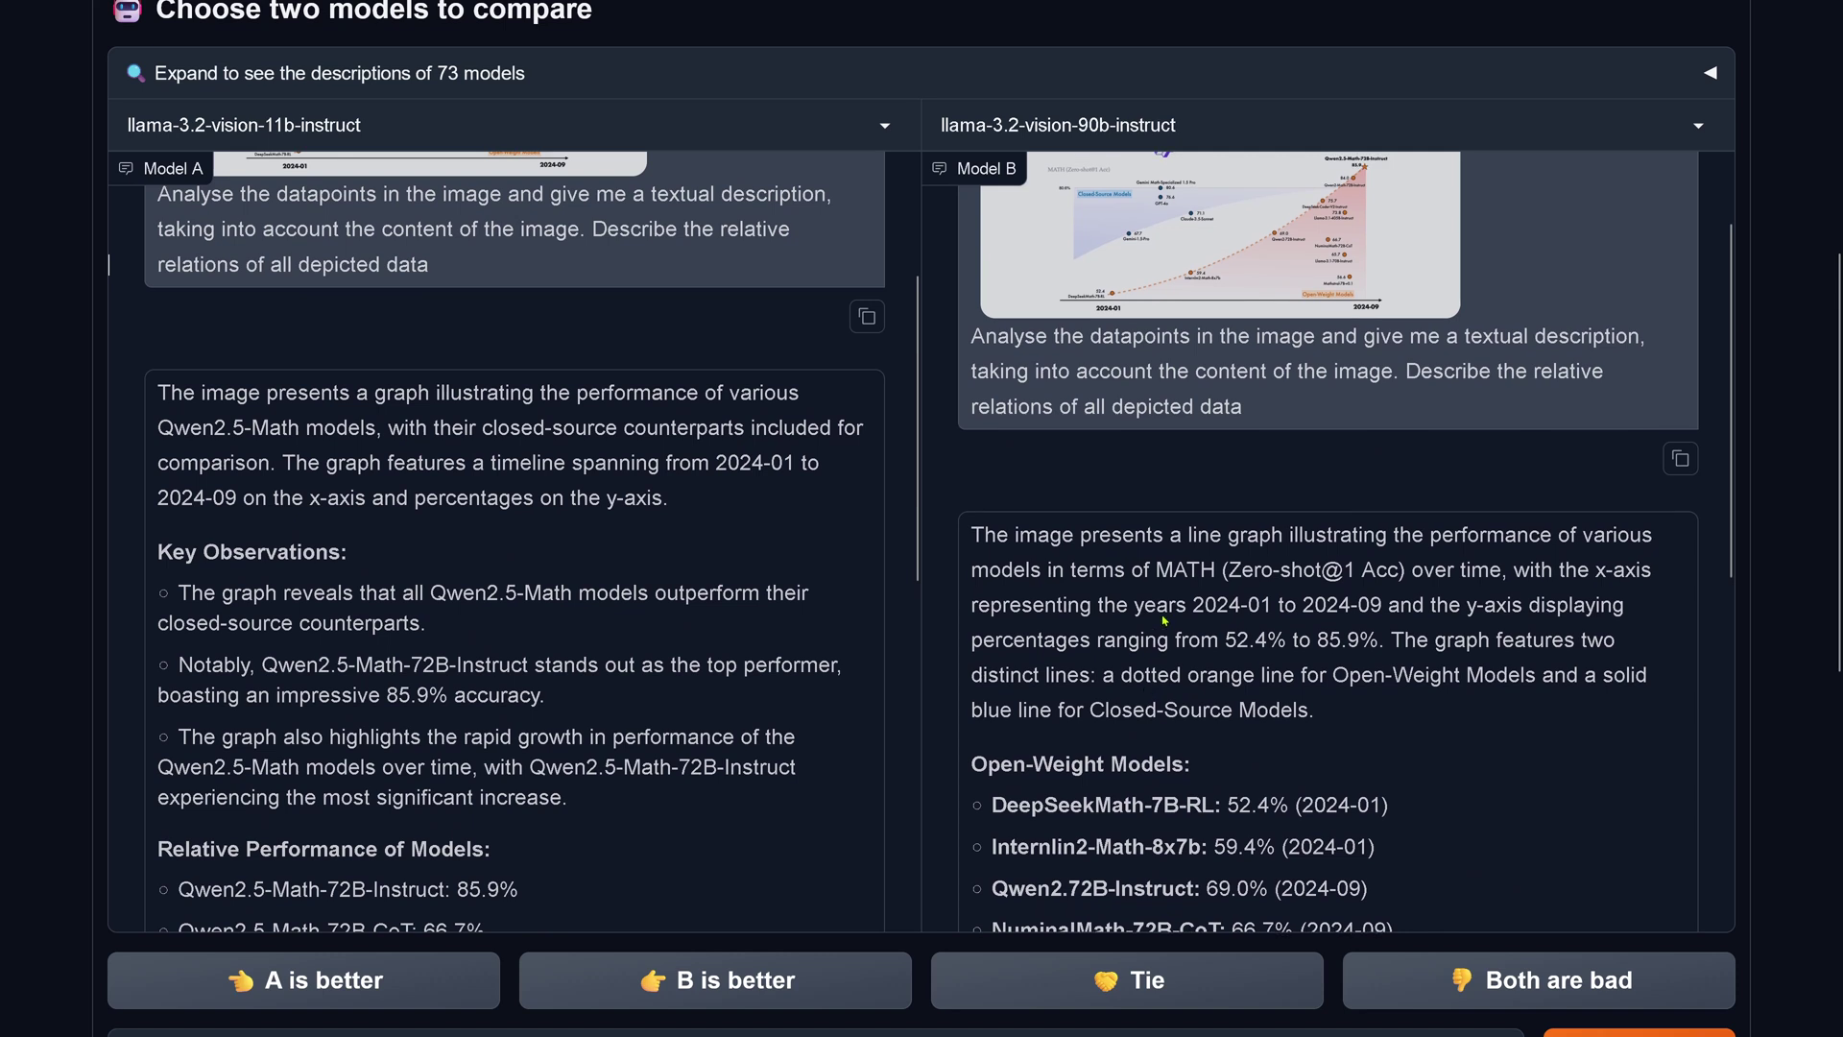
scroll(1155, 663, "down", 2)
scroll(1164, 620, "down", 2)
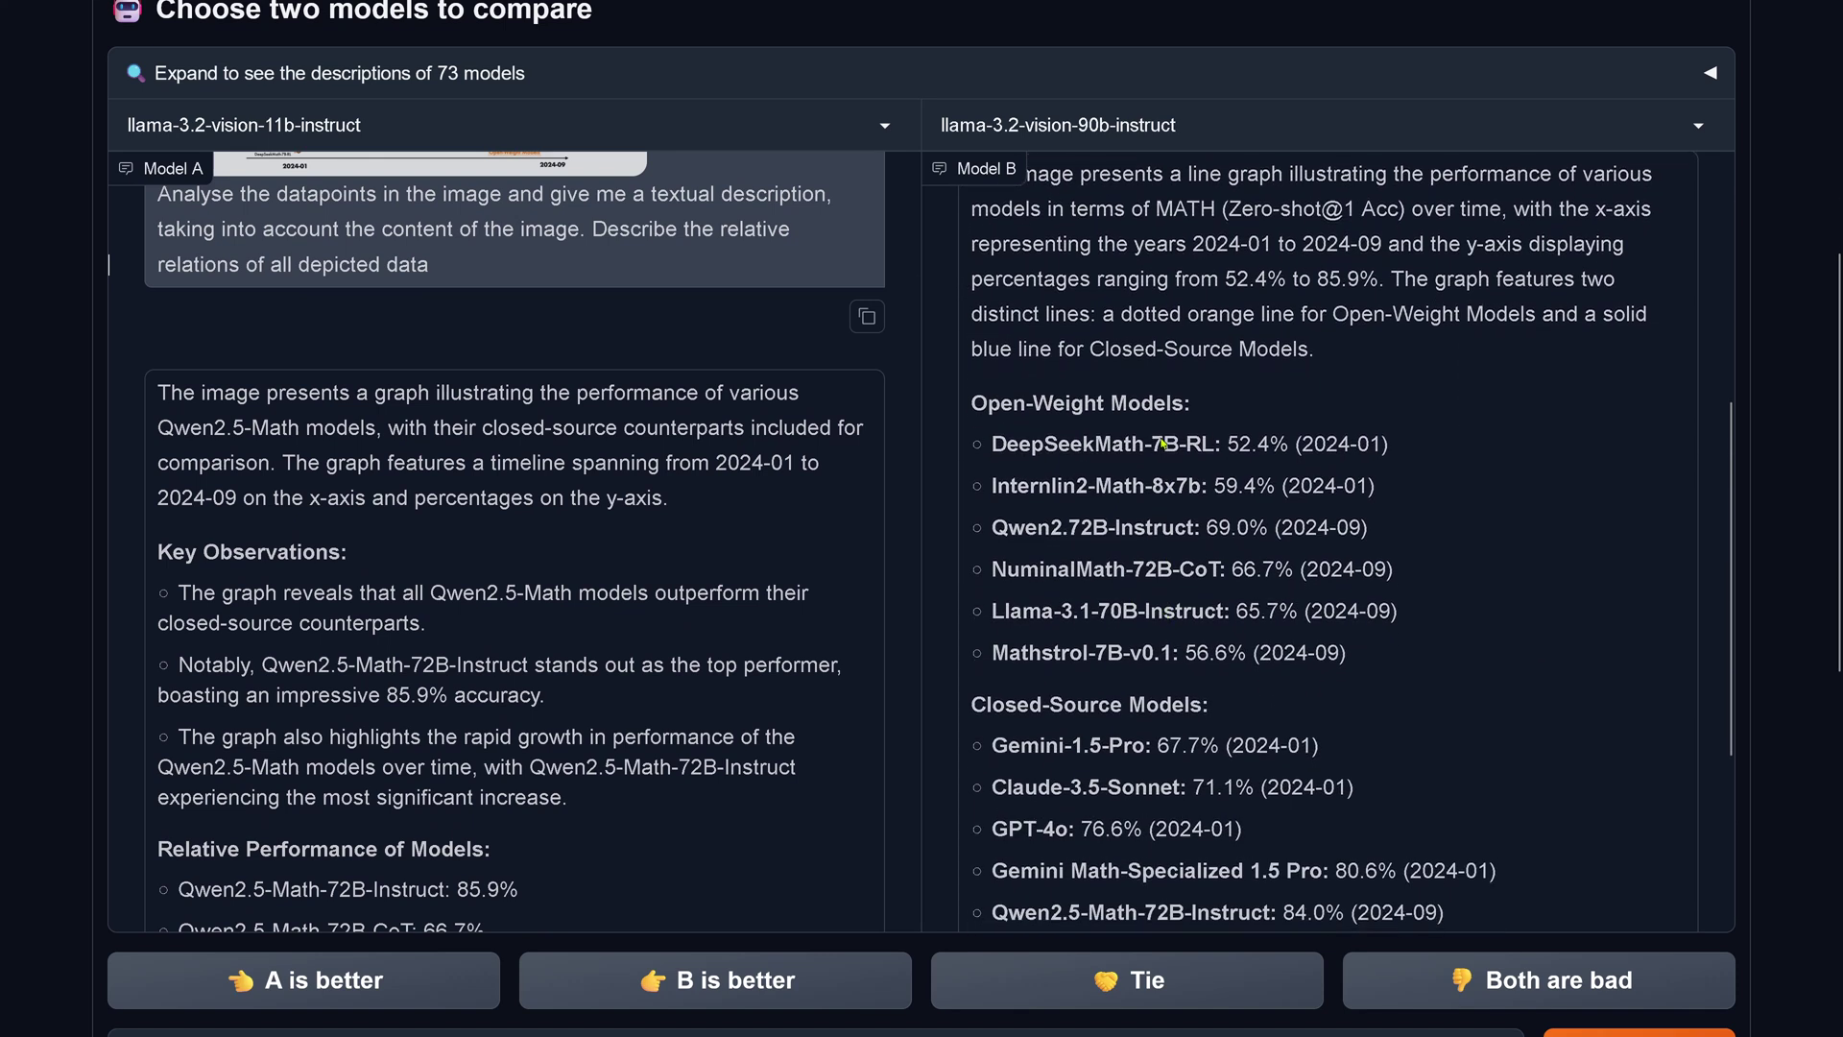
scroll(669, 539, "down", 2)
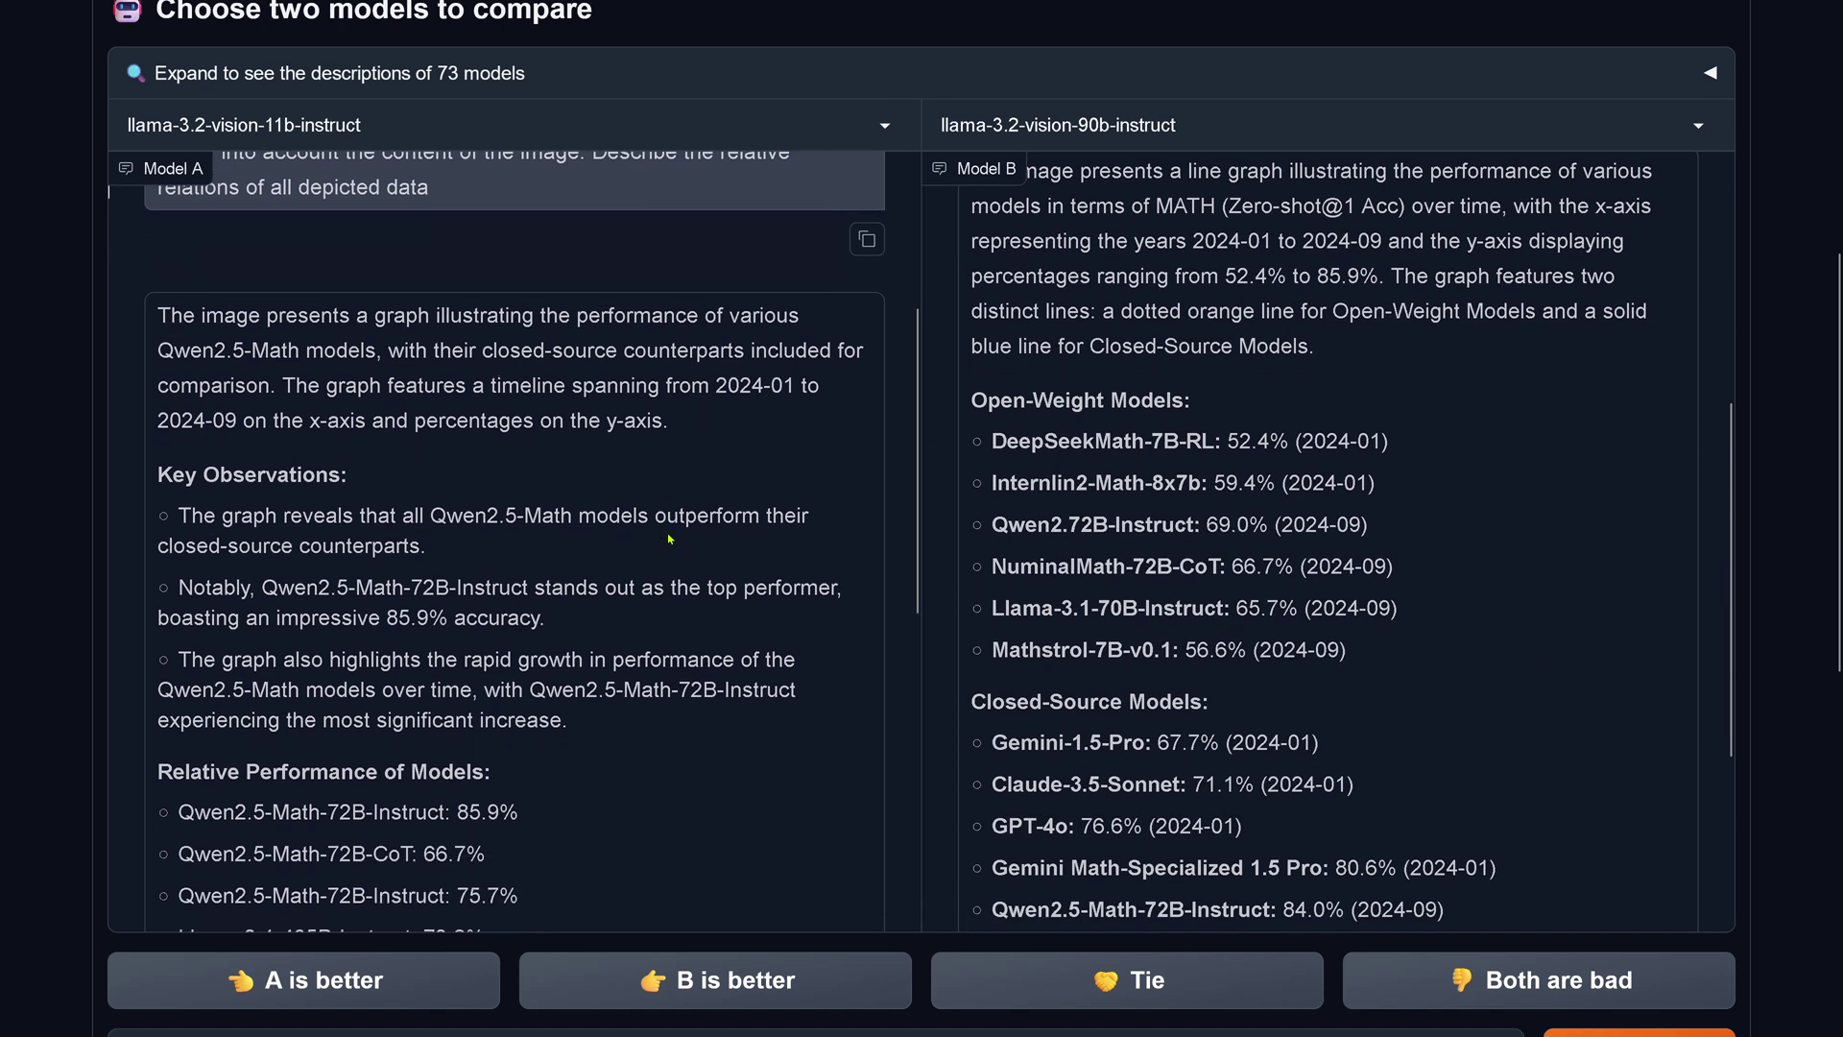
scroll(669, 540, "down", 2)
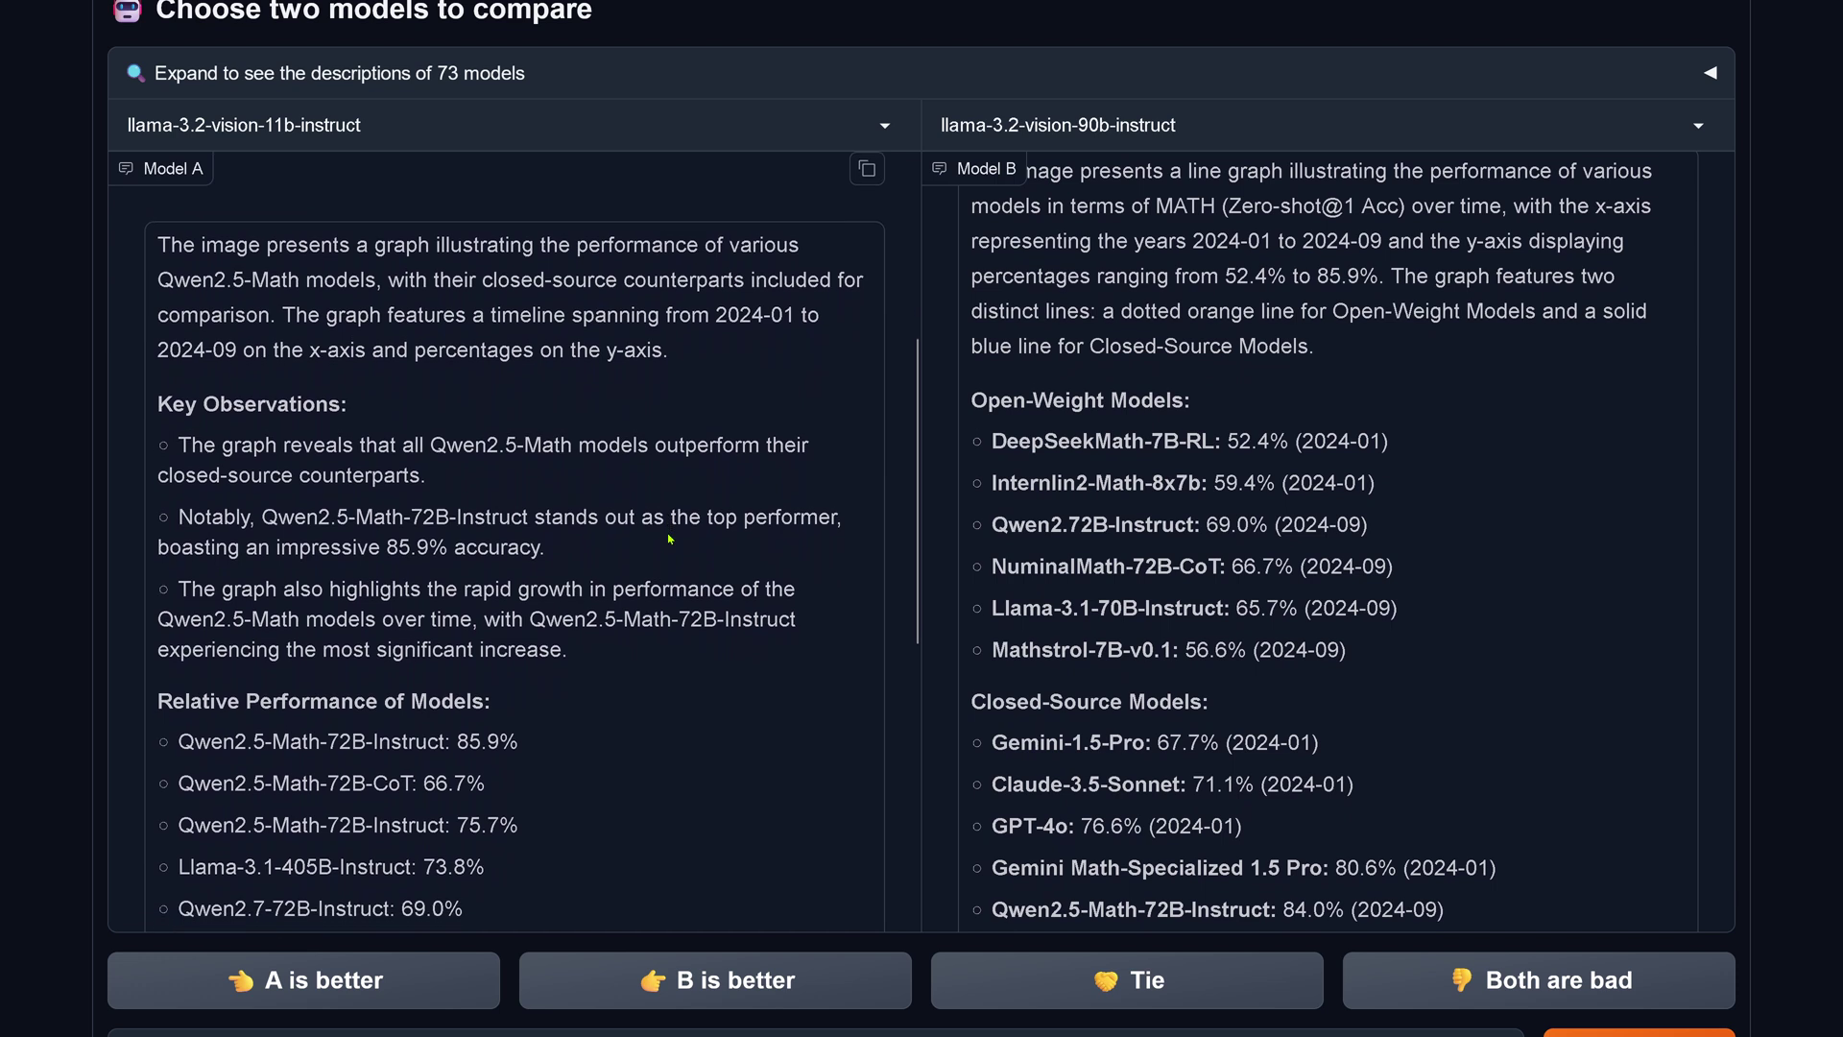
scroll(669, 539, "down", 3)
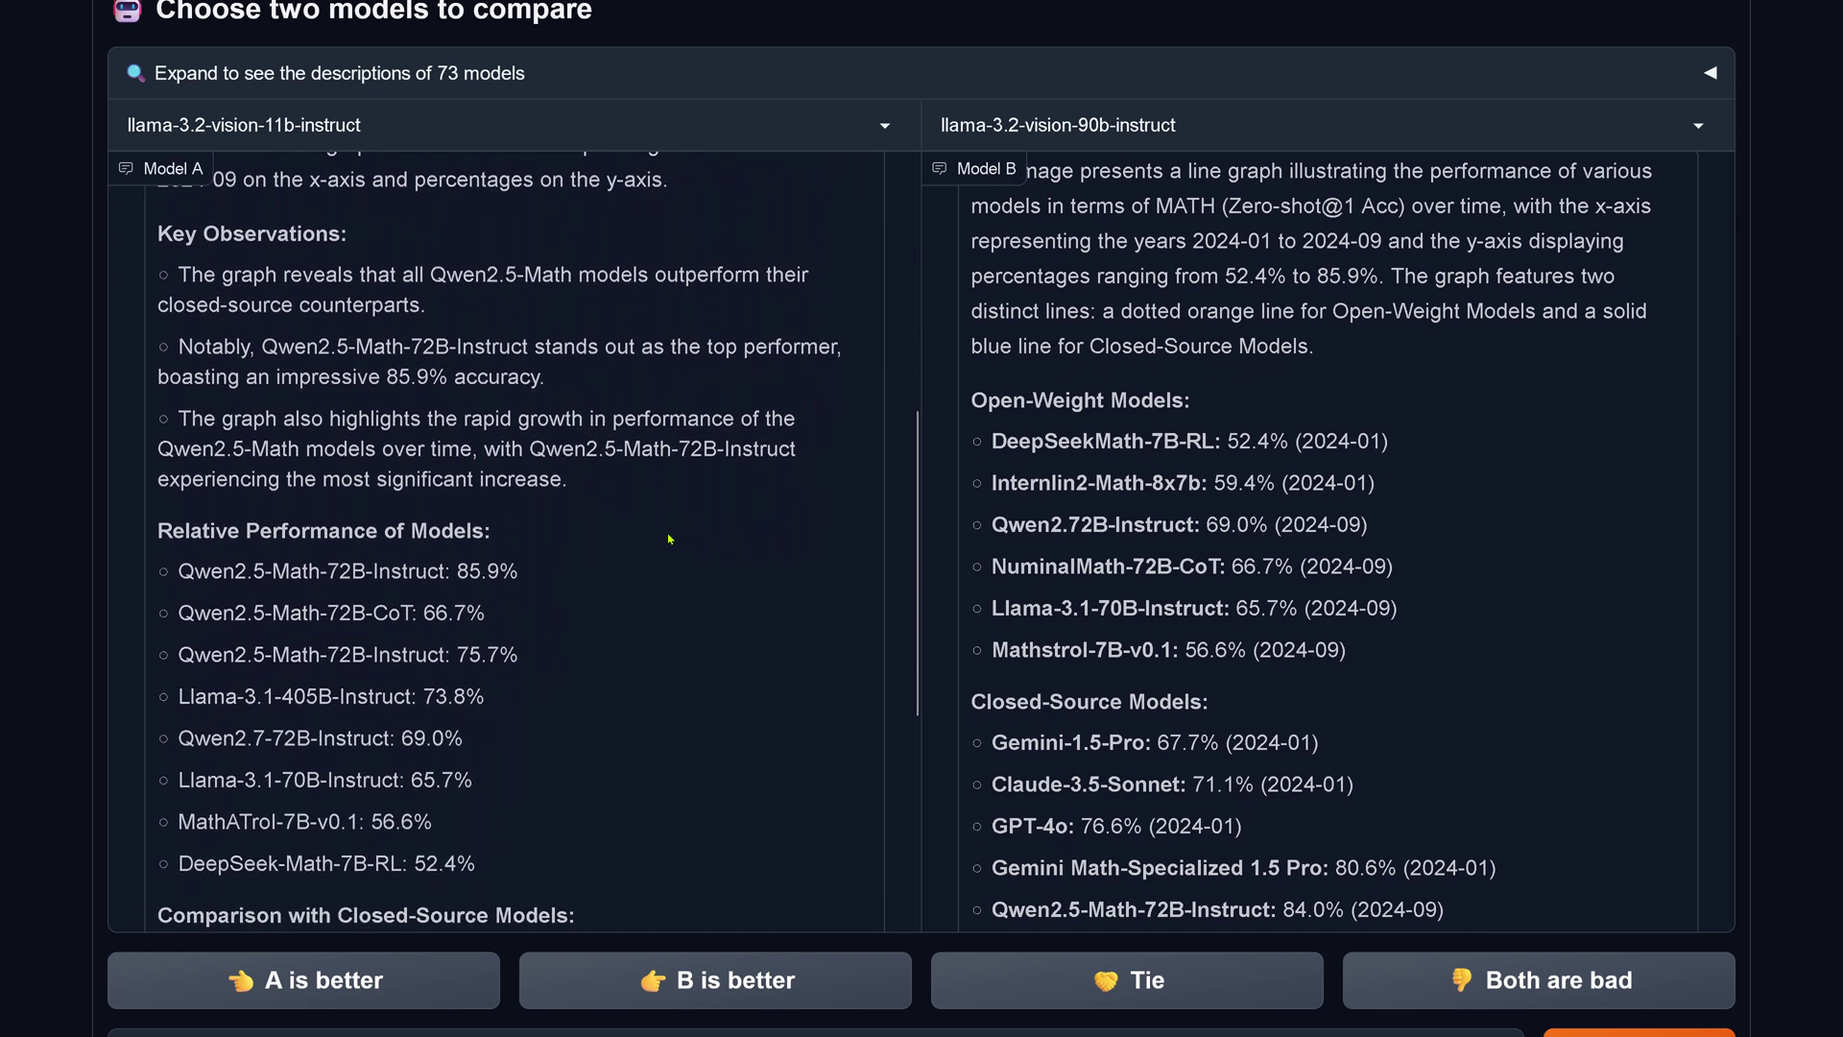
scroll(669, 540, "down", 1)
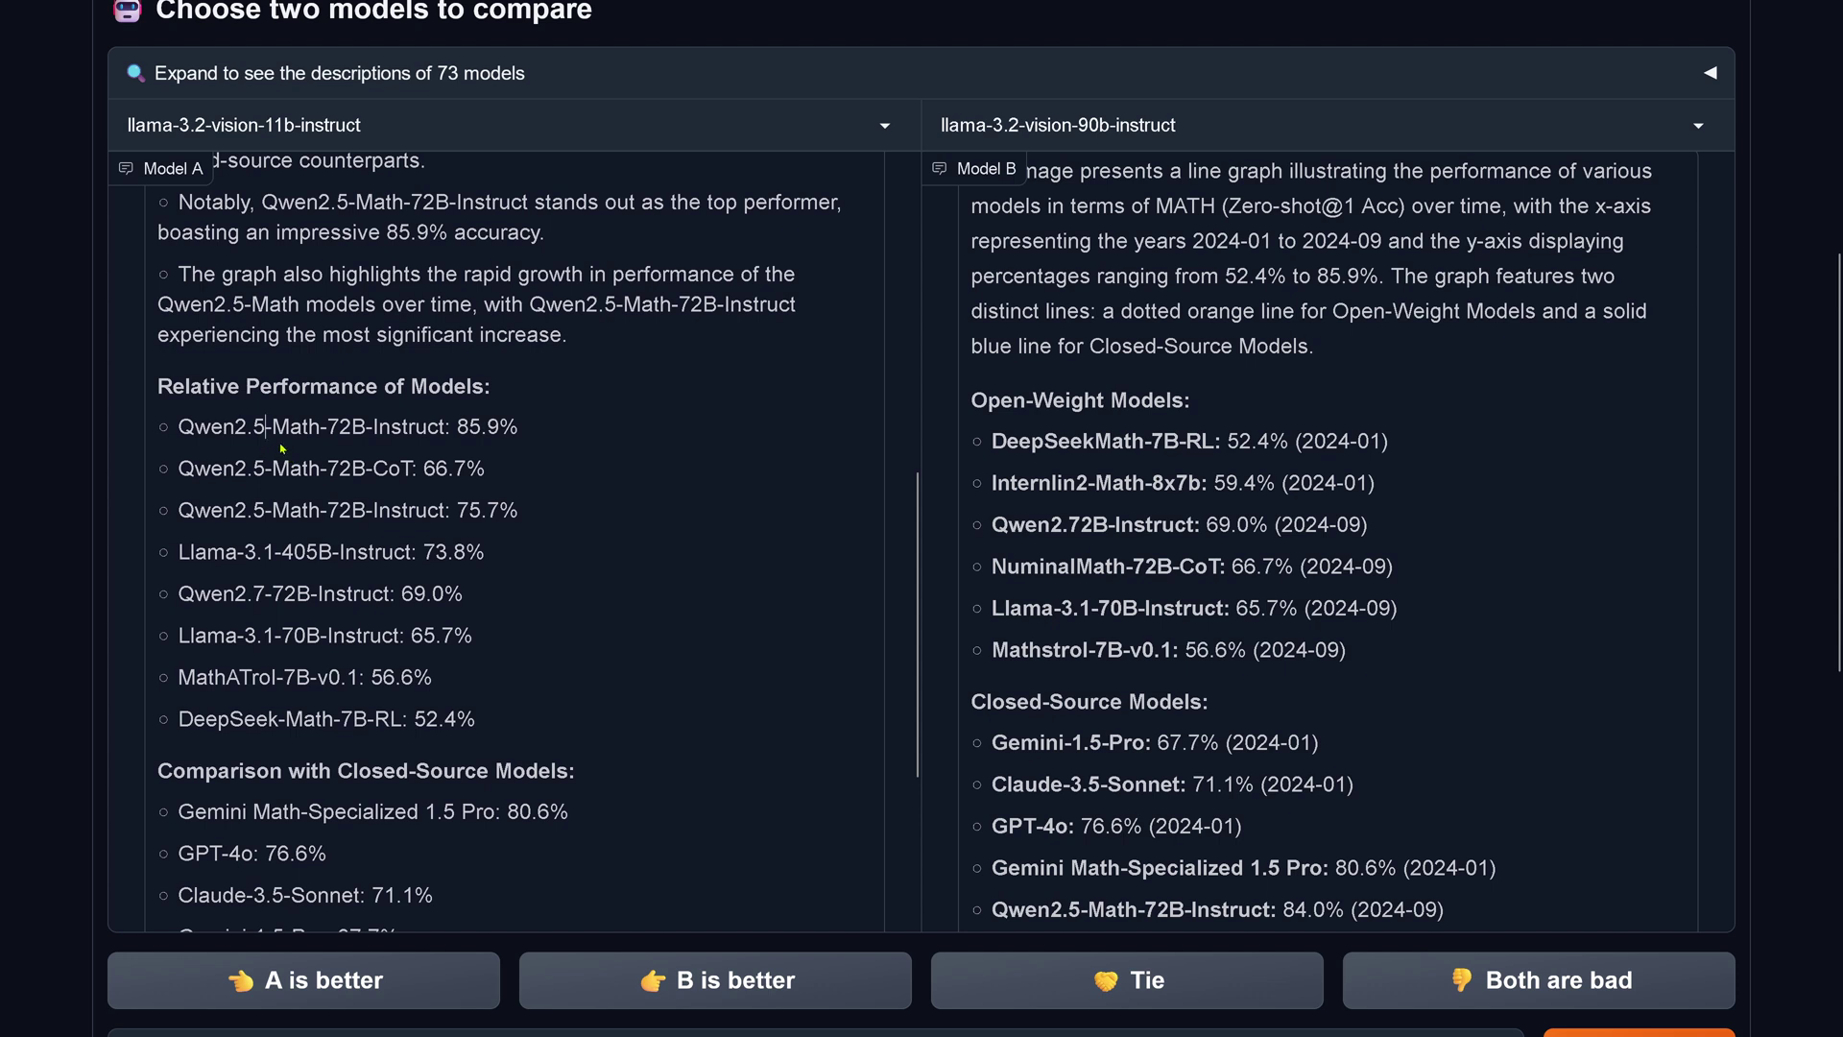
Step: Compare the Qwen2.5-Math entries and scores in both responses, and check Model A's entries against the original Qwen2.5-Math chart
left_click_drag(267, 427, 521, 428)
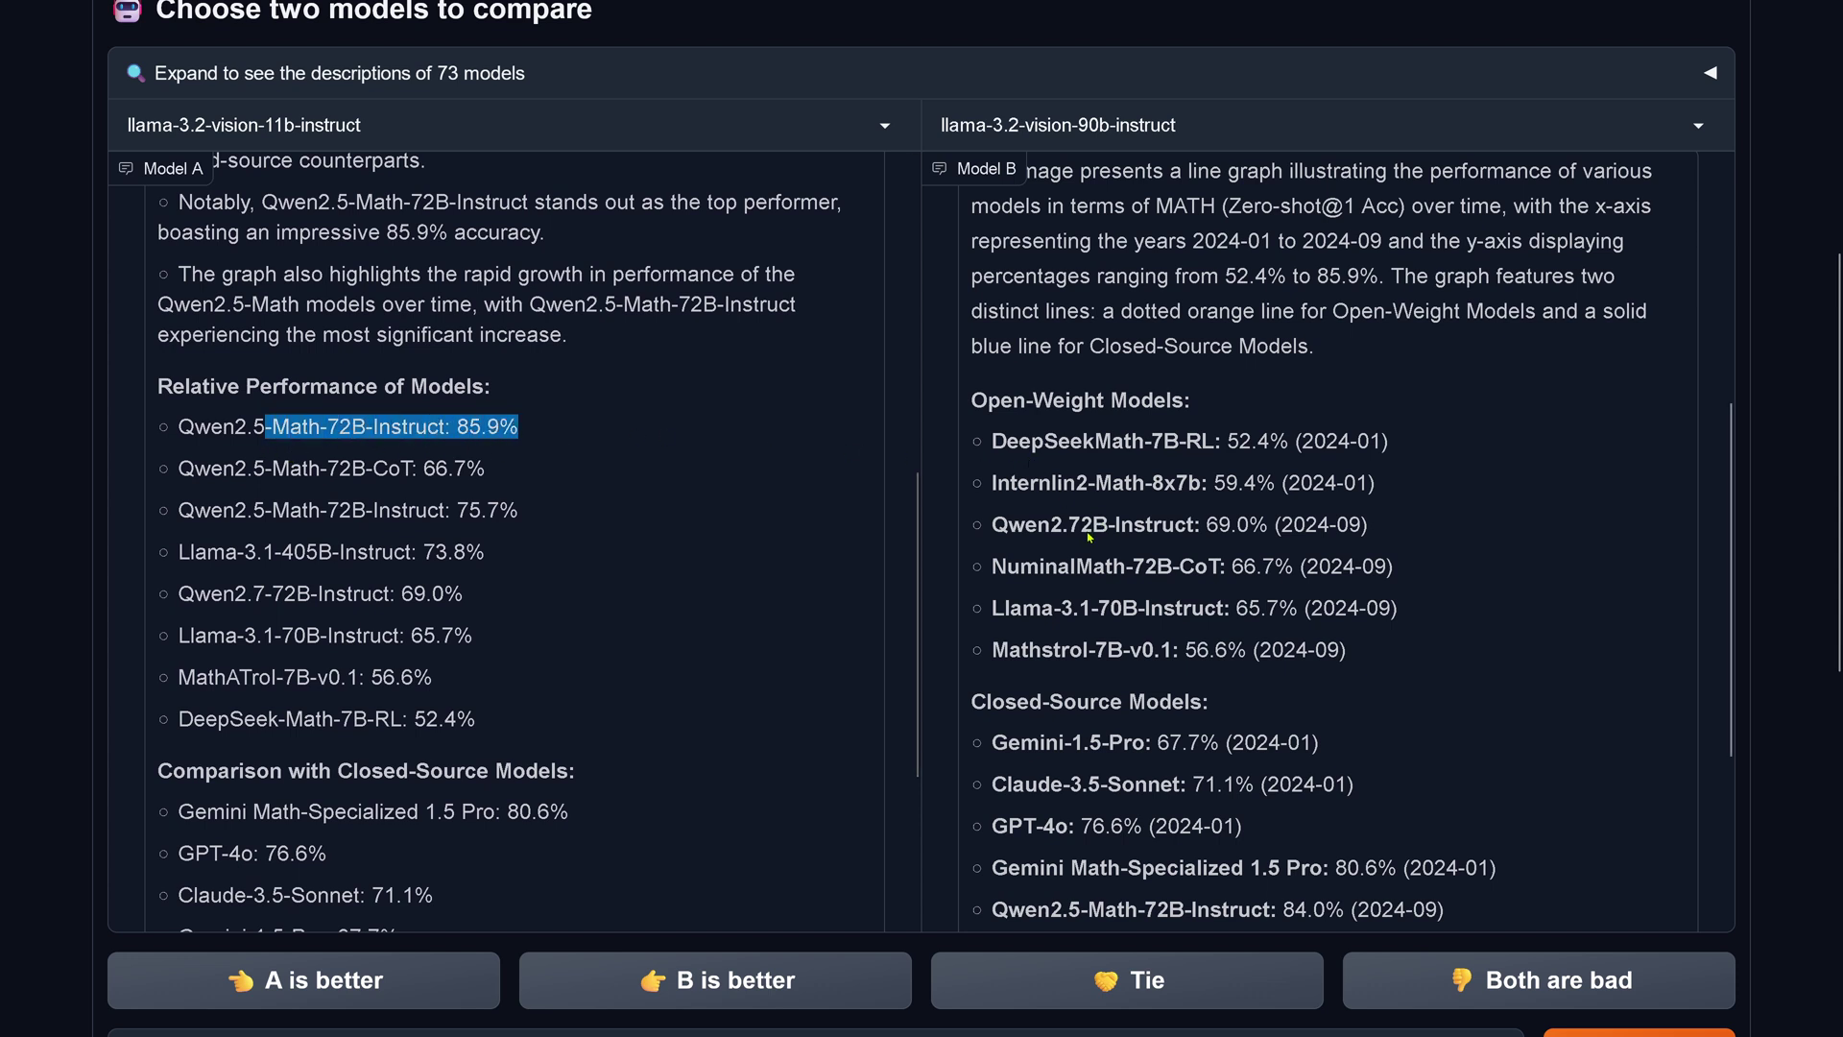
scroll(1090, 537, "down", 2)
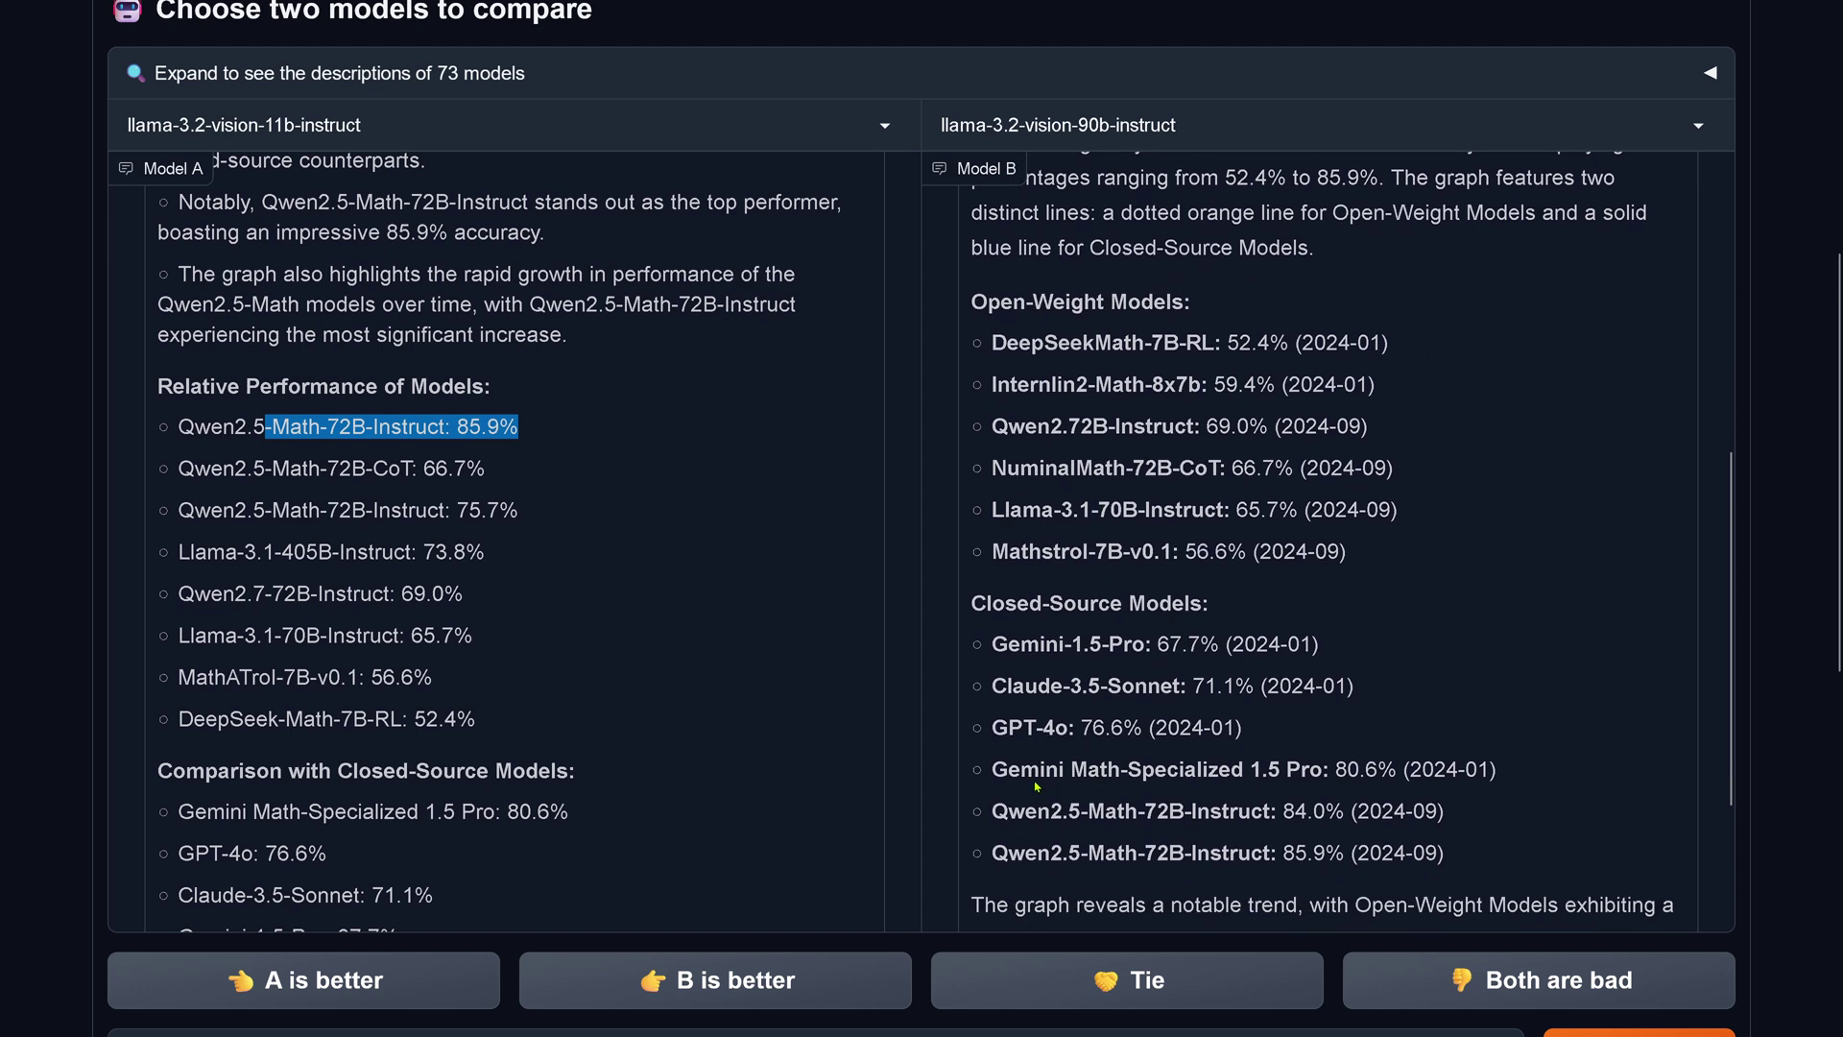
left_click_drag(1027, 812, 1460, 819)
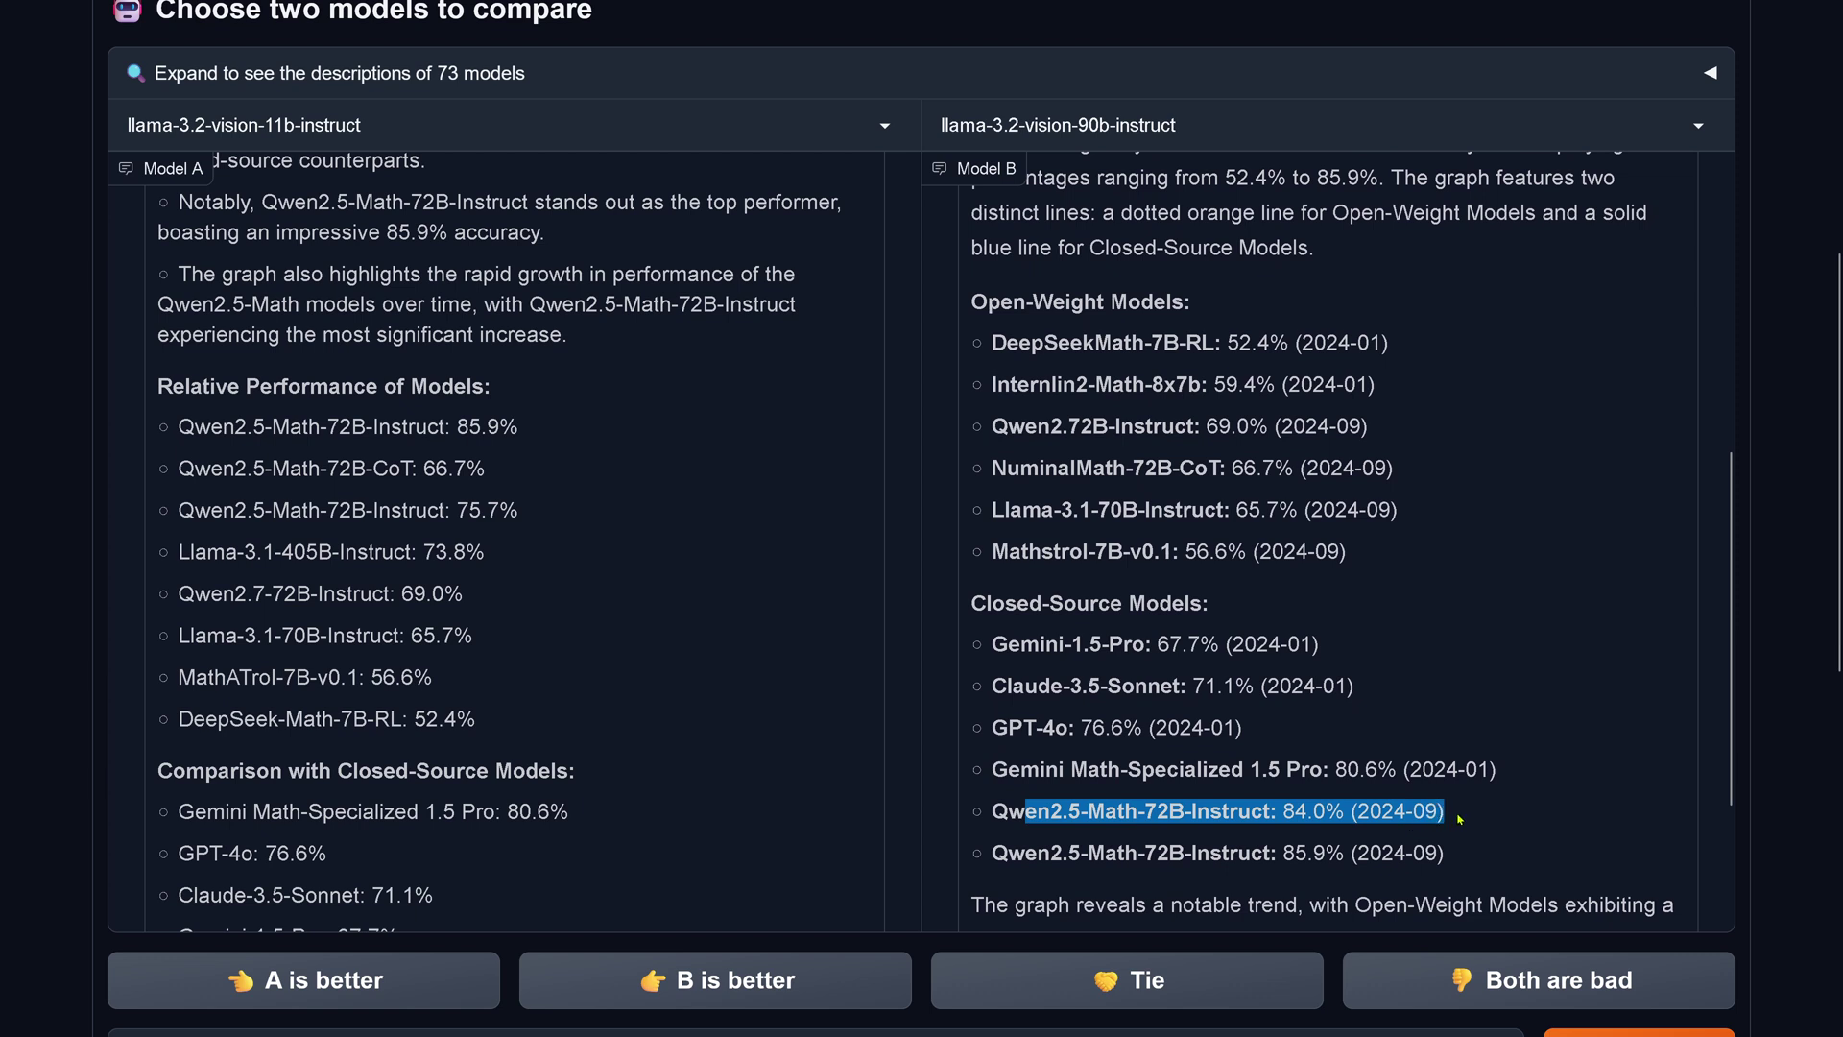
left_click_drag(210, 427, 557, 437)
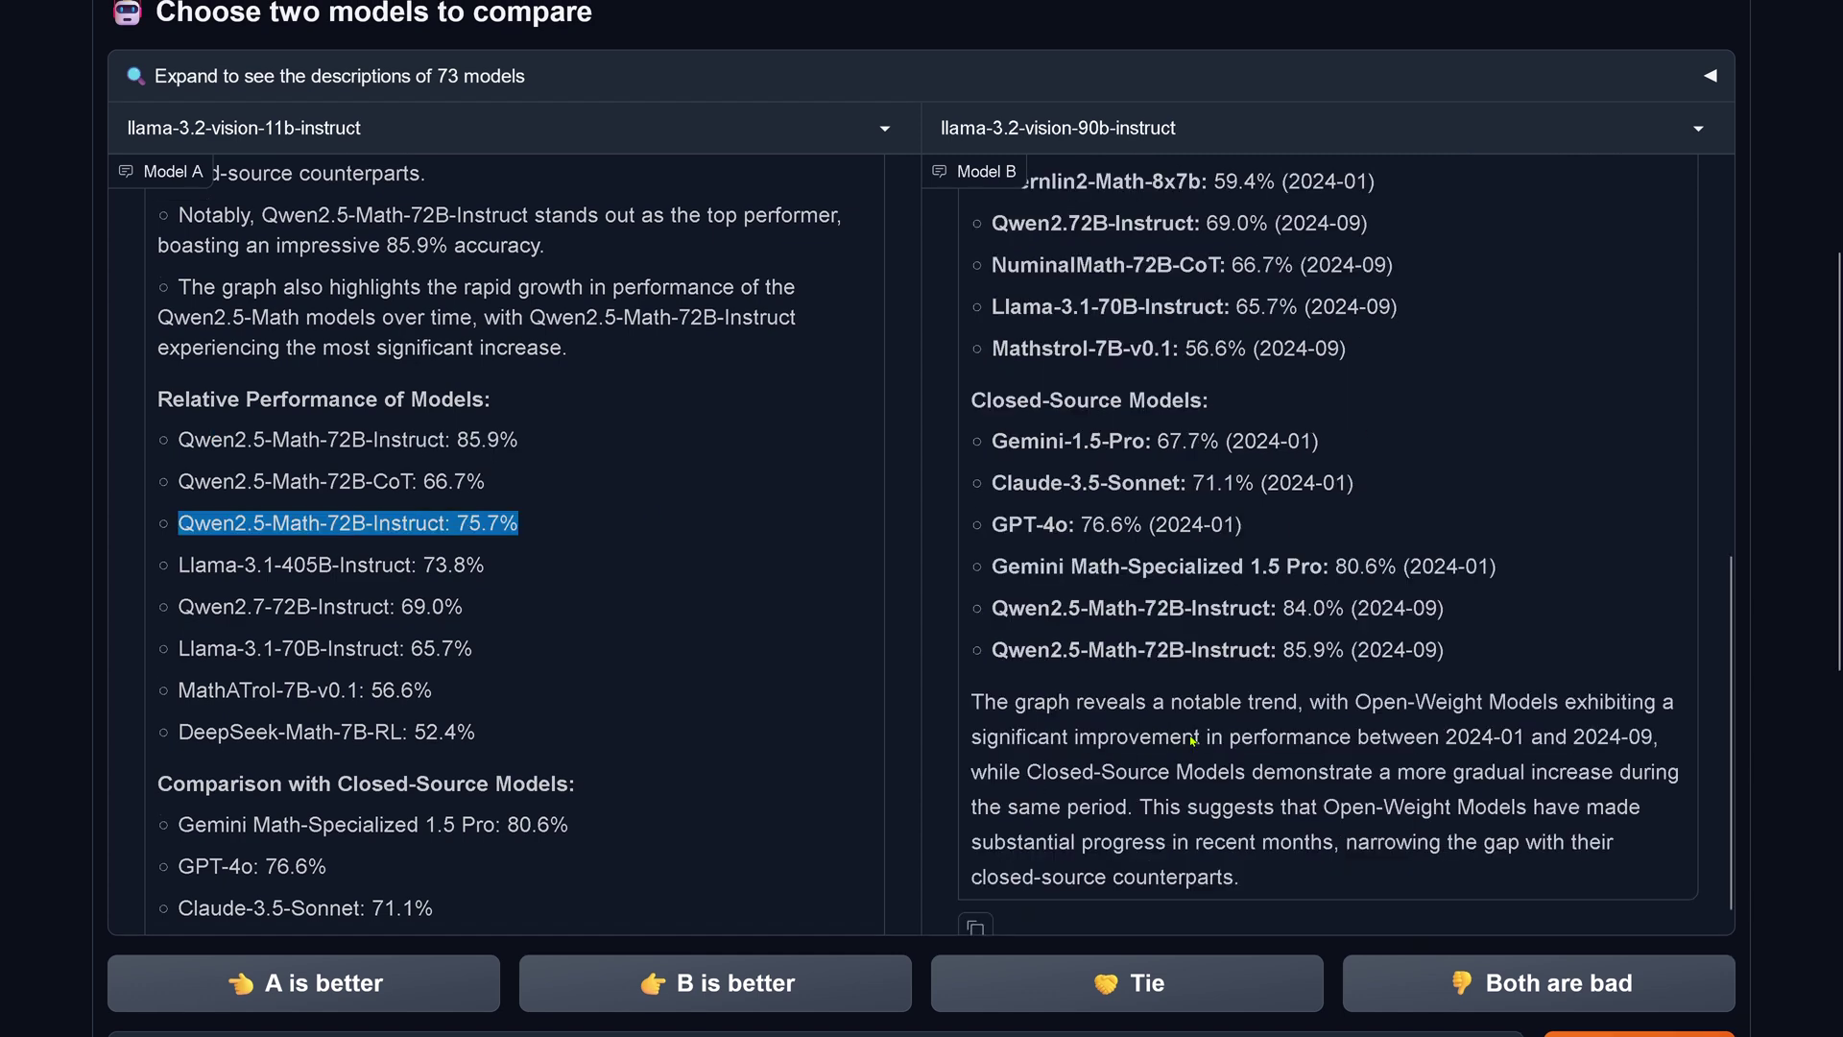
scroll(1190, 741, "up", 2)
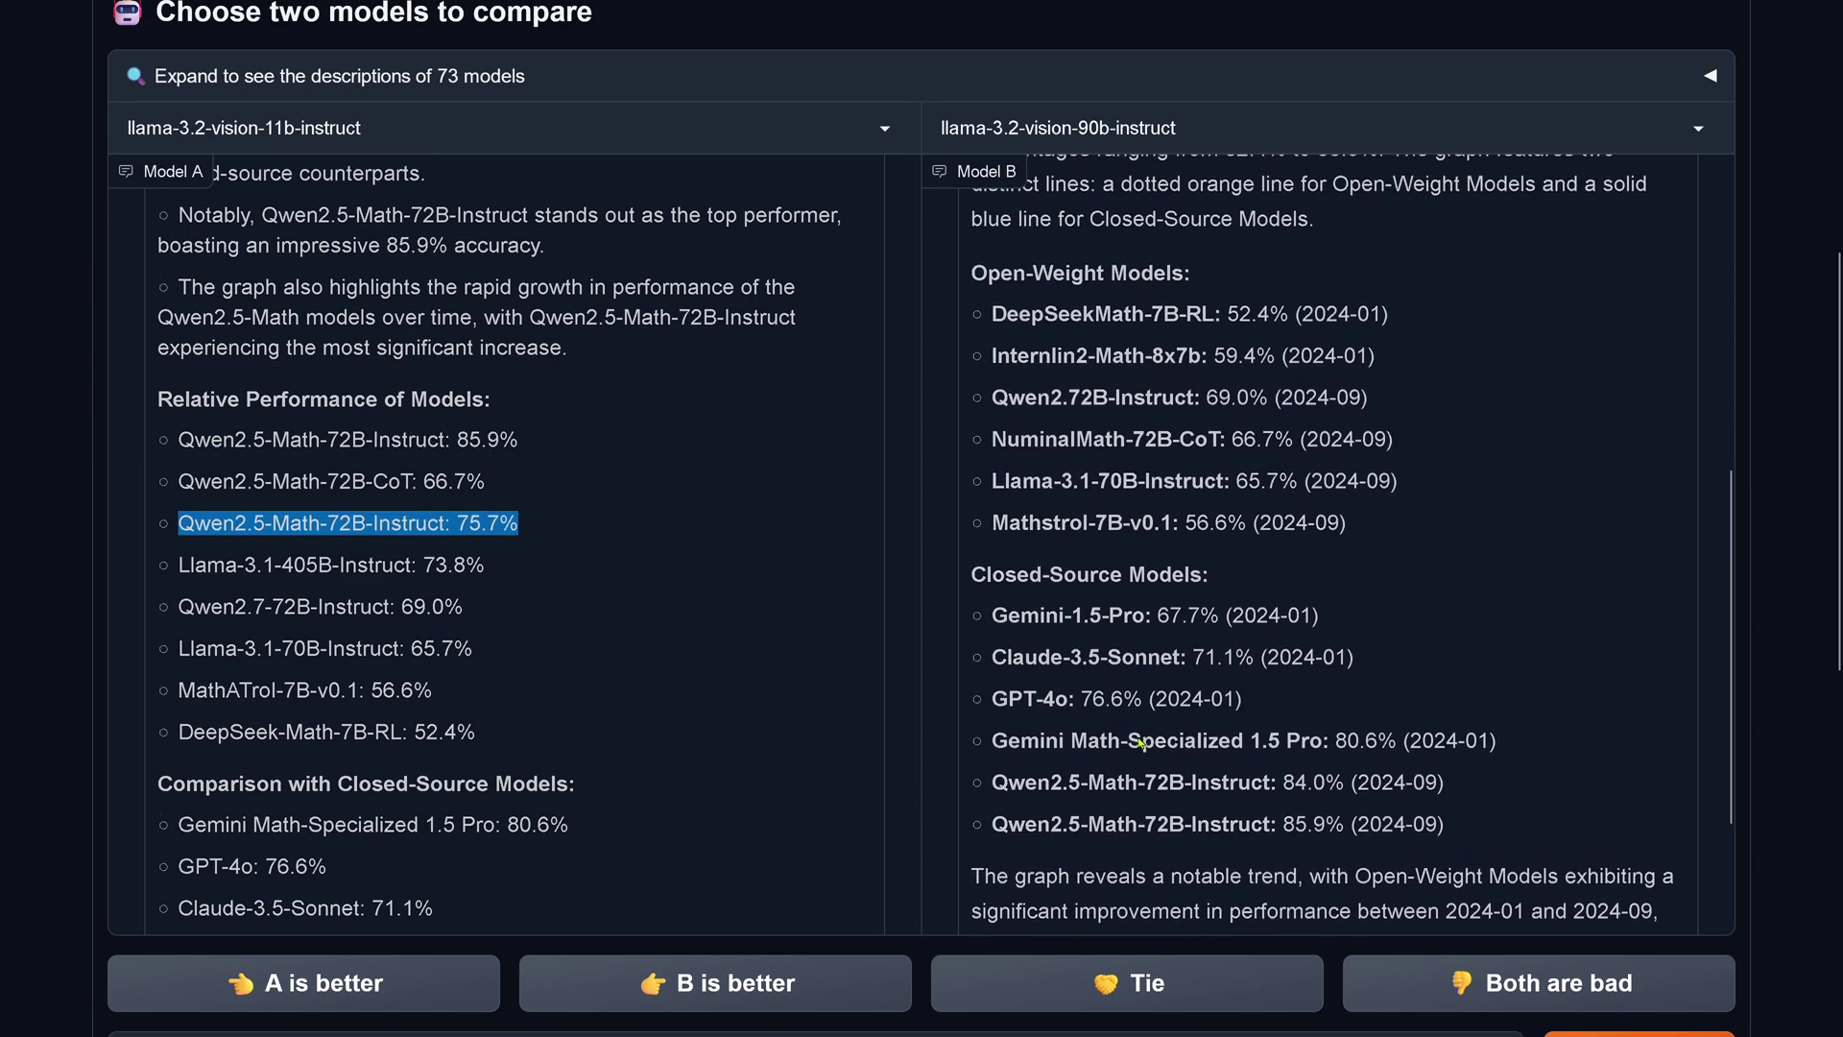
left_click_drag(1024, 786, 1445, 828)
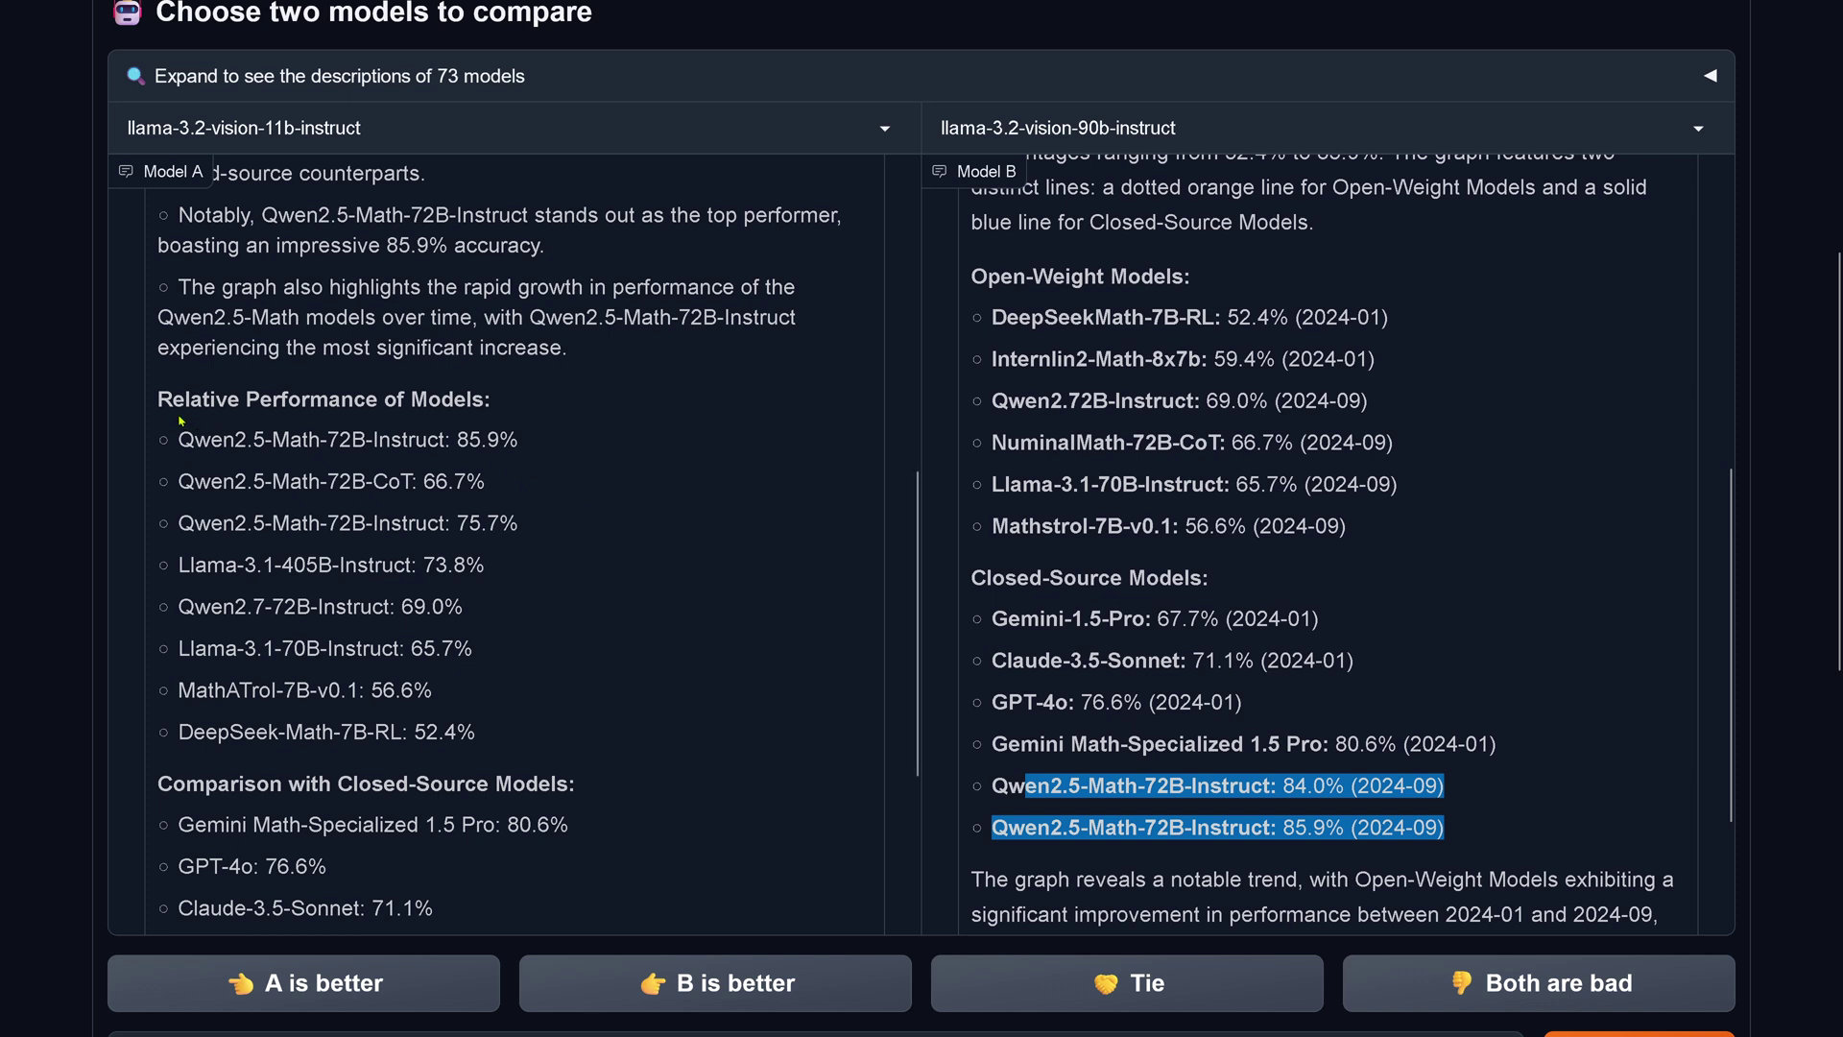
left_click_drag(538, 535, 190, 457)
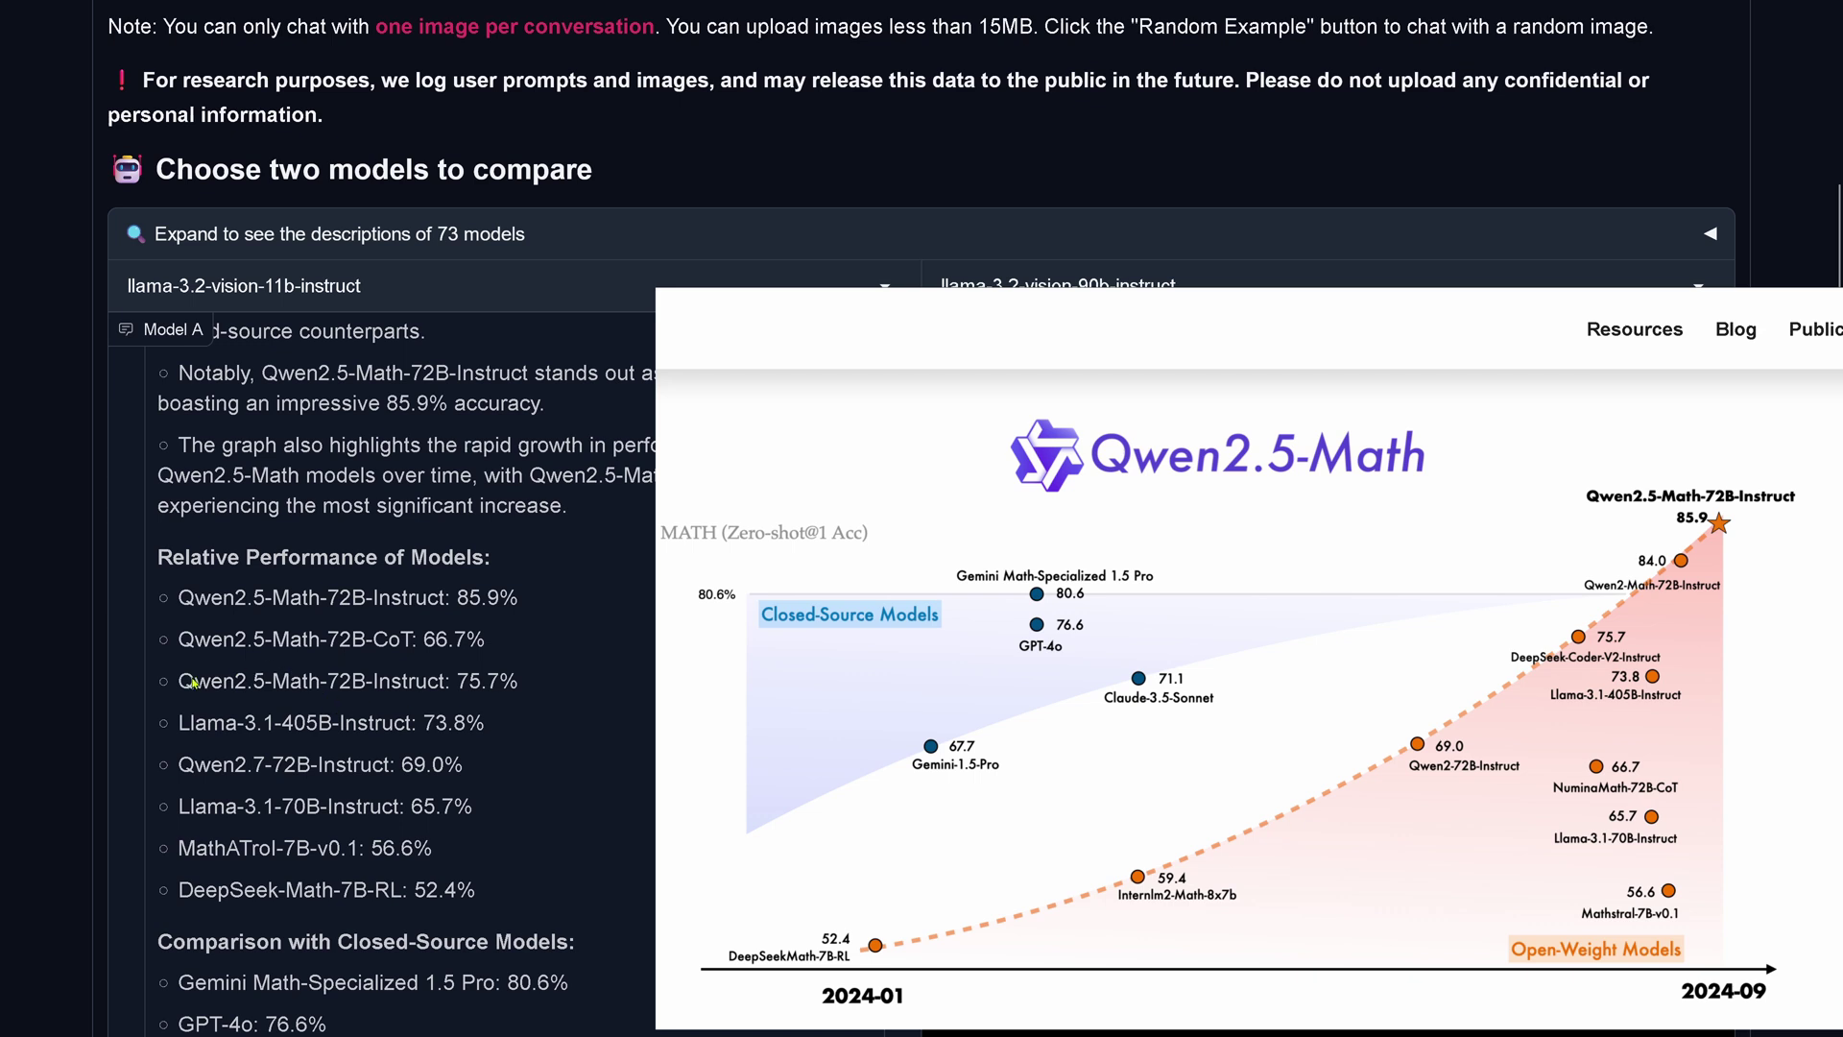
left_click_drag(194, 641, 494, 646)
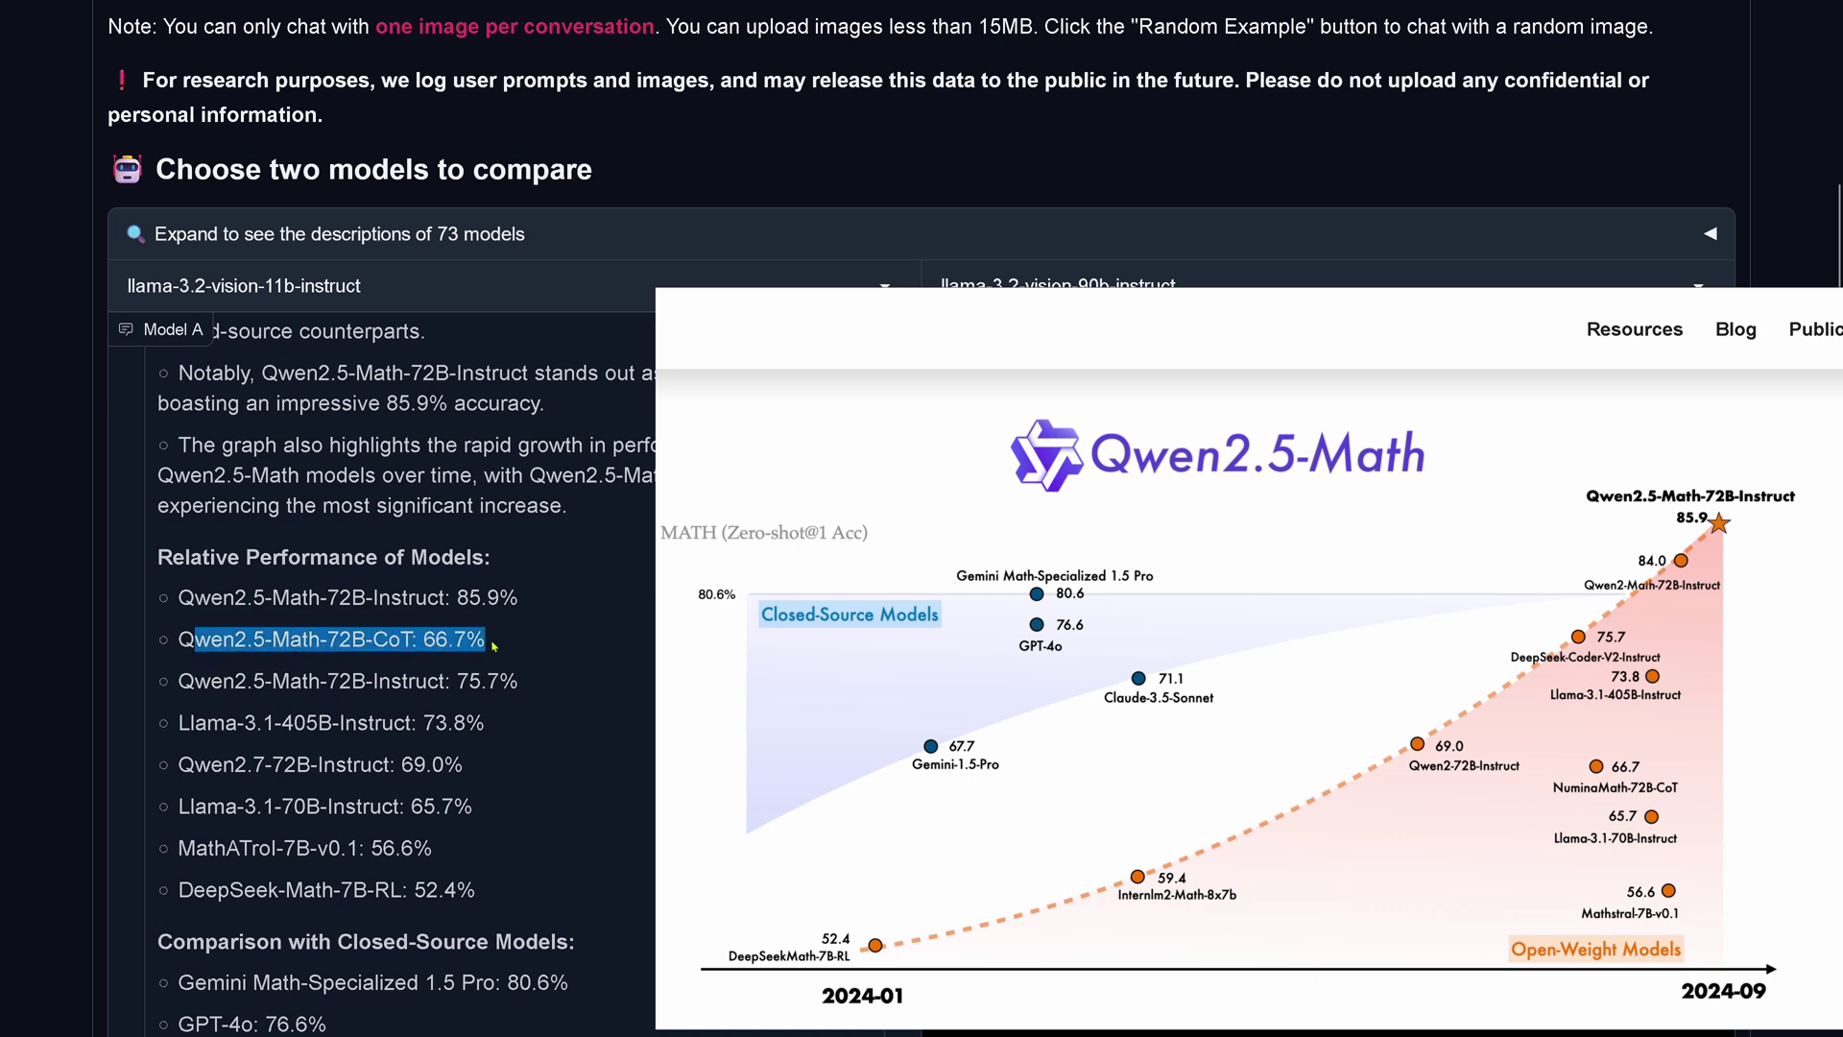